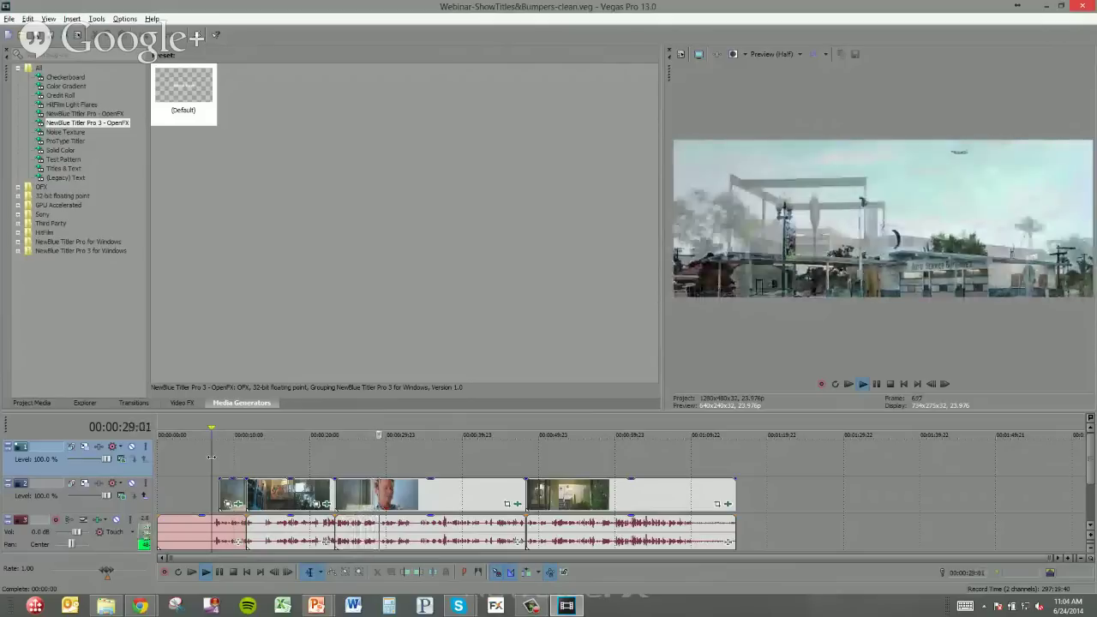
Step: Stop playback and look up the NewBlue Titler Pro 3 effect among the available video effects
{"action": "key", "text": "Return"}
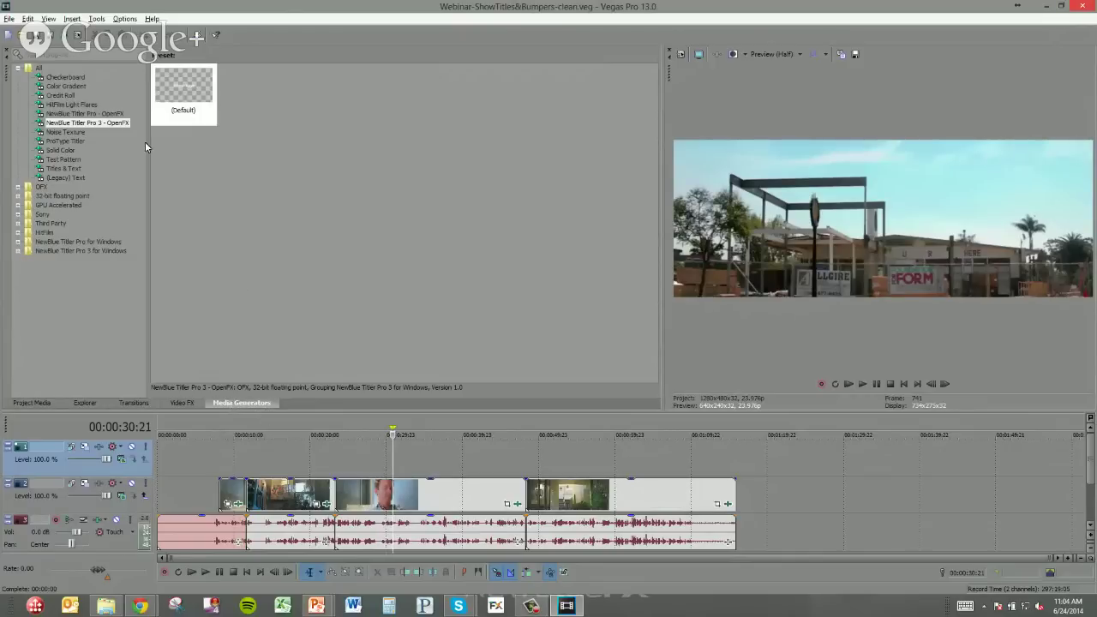
{"action": "left_click", "coordinate": [181, 402]}
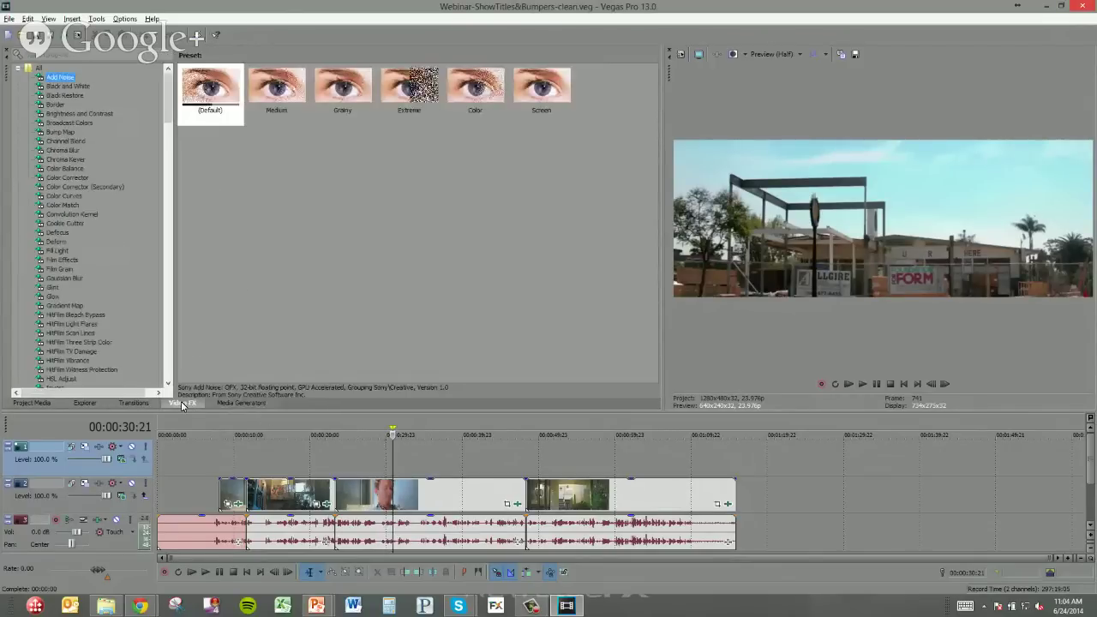
{"action": "left_click", "coordinate": [18, 69]}
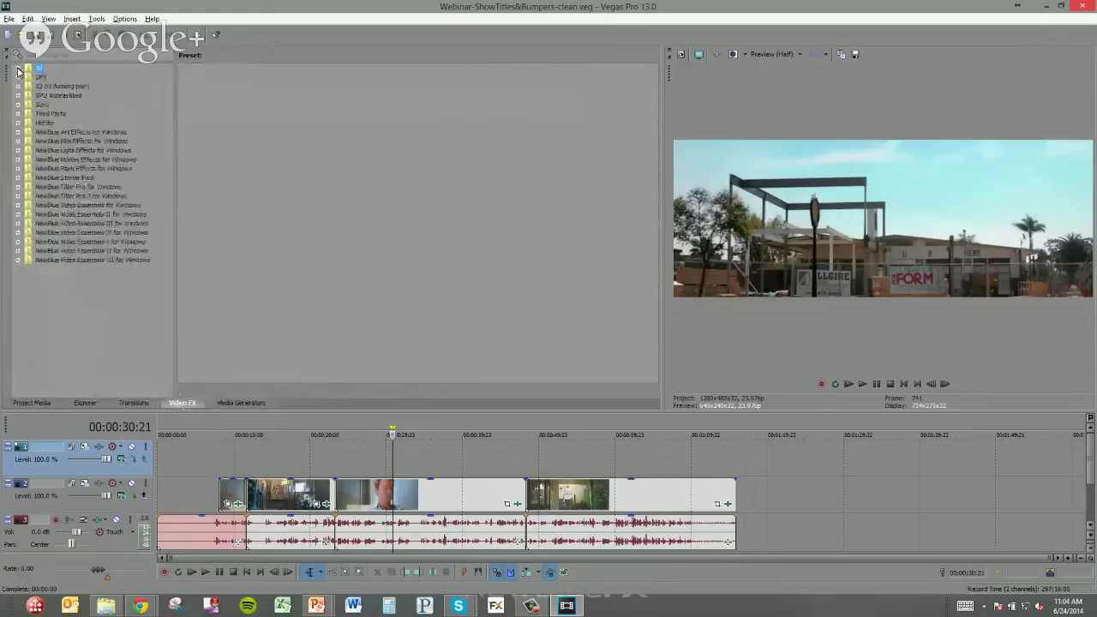
{"action": "left_click", "coordinate": [19, 197]}
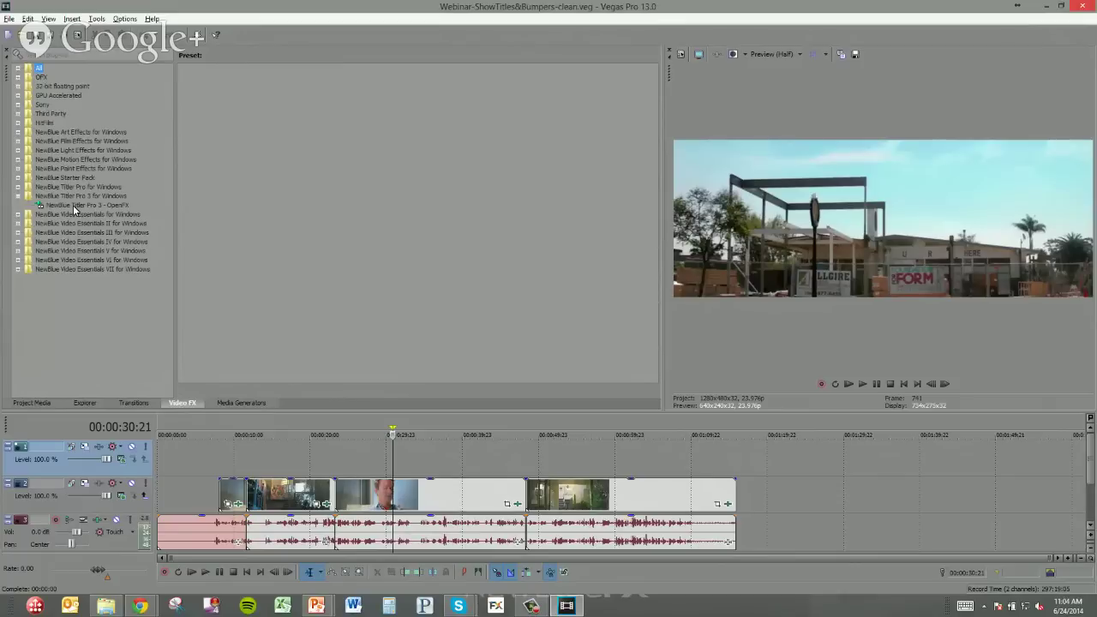
Step: Add a default NewBlue Titler Pro 3 generated title near the start of the empty top track, with a duration of 8 seconds
{"action": "left_click", "coordinate": [258, 408]}
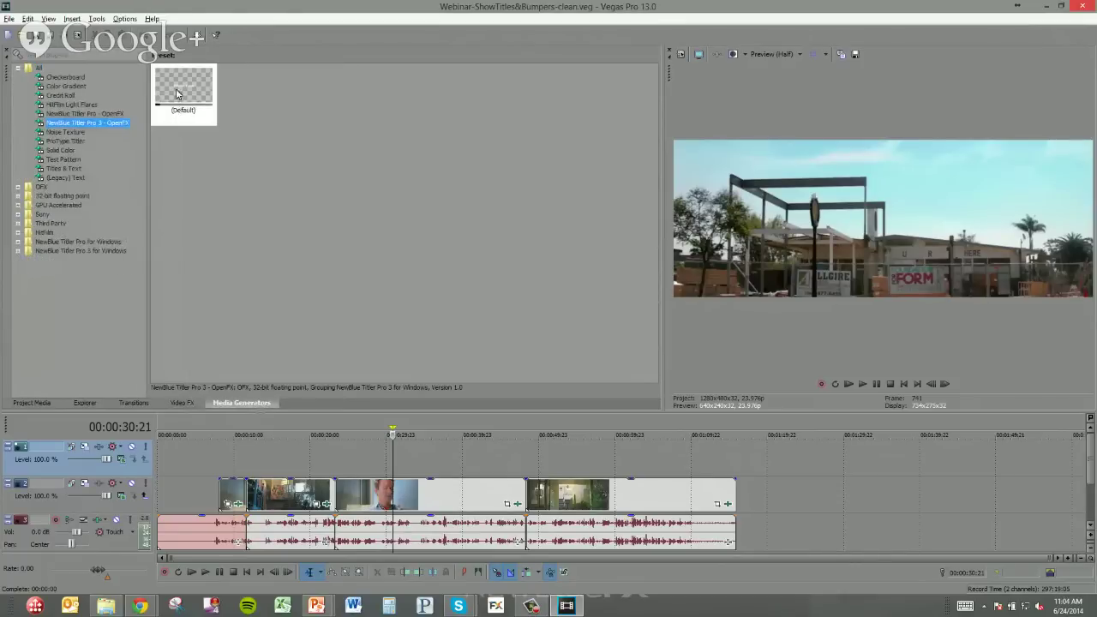
{"action": "left_click_drag", "start_coordinate": [179, 94], "coordinate": [218, 450]}
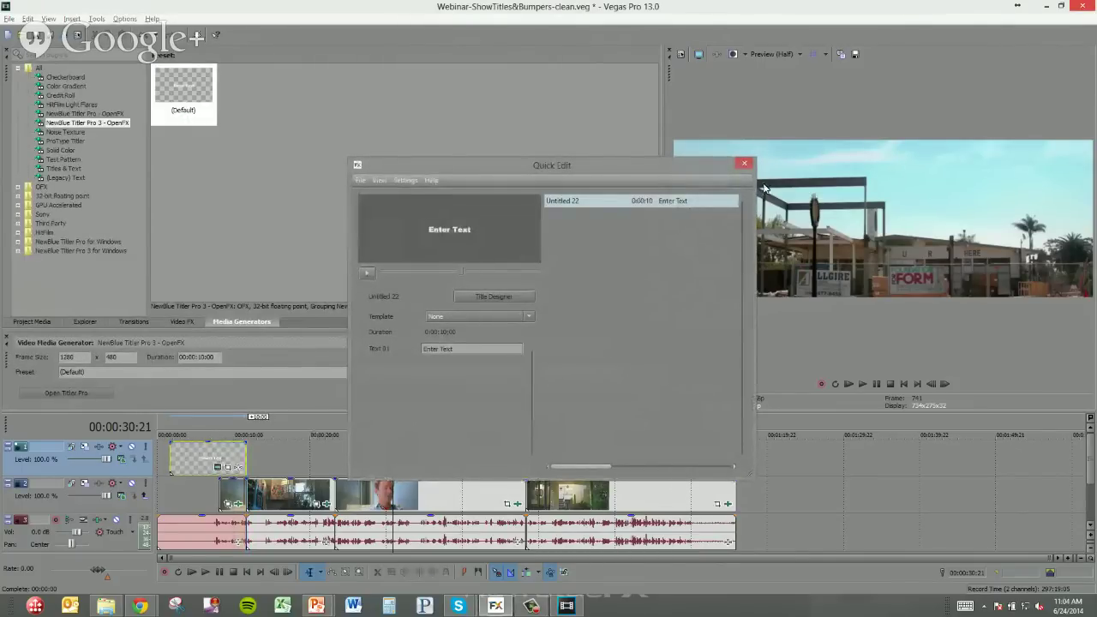
{"action": "left_click", "coordinate": [745, 163]}
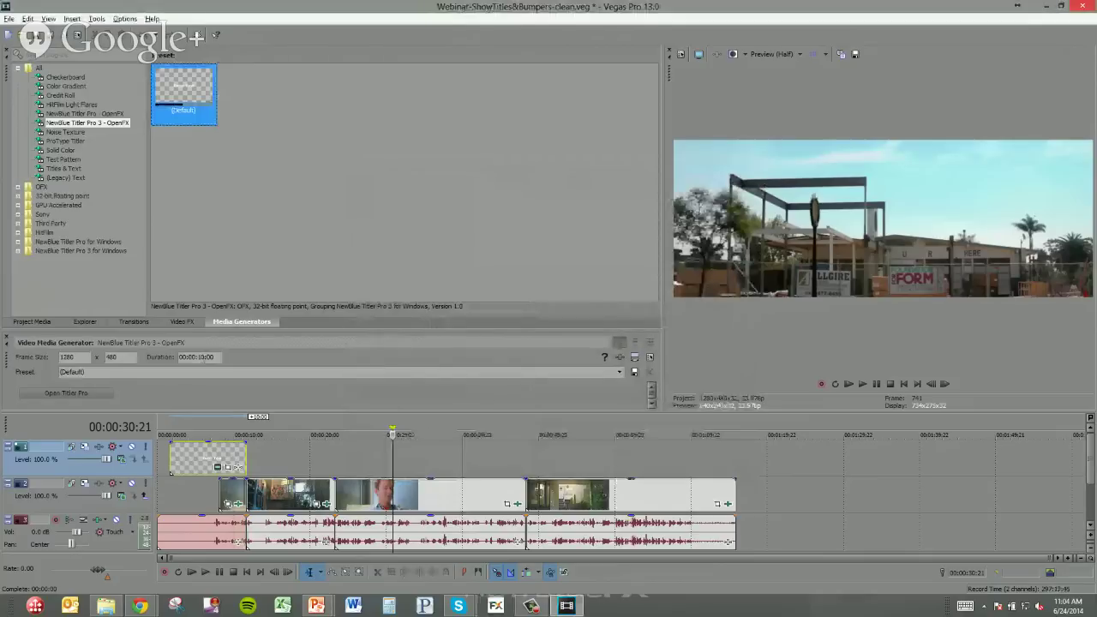
{"action": "left_click", "coordinate": [201, 357]}
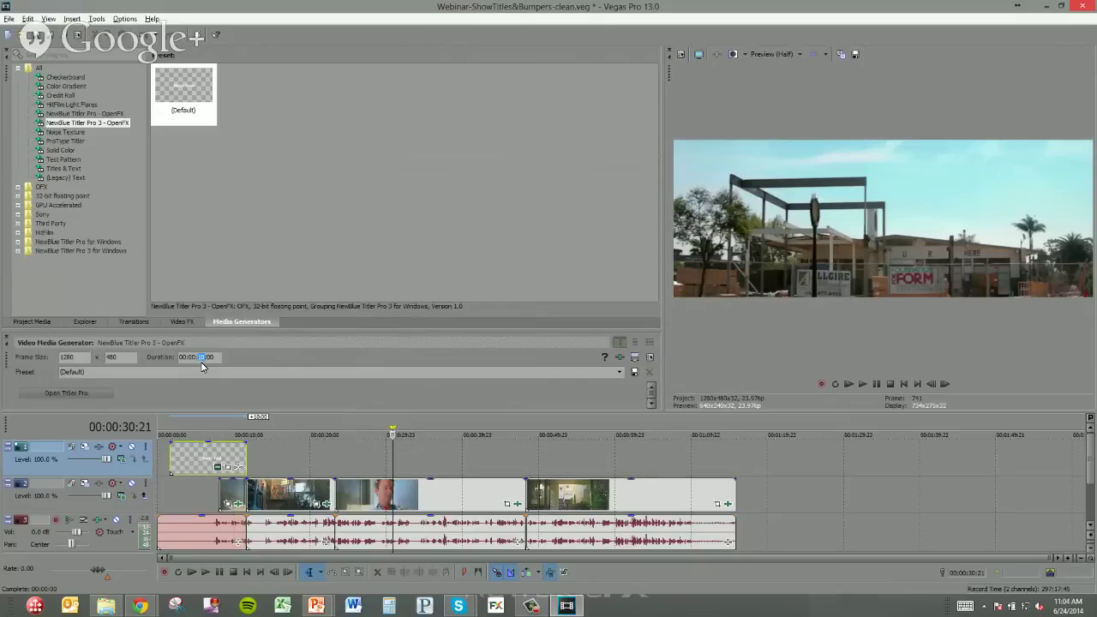
{"action": "type", "text": "8"}
Step: Open the new title in the Title Designer and delete its default "Enter Text" paragraph
{"action": "left_click", "coordinate": [69, 395]}
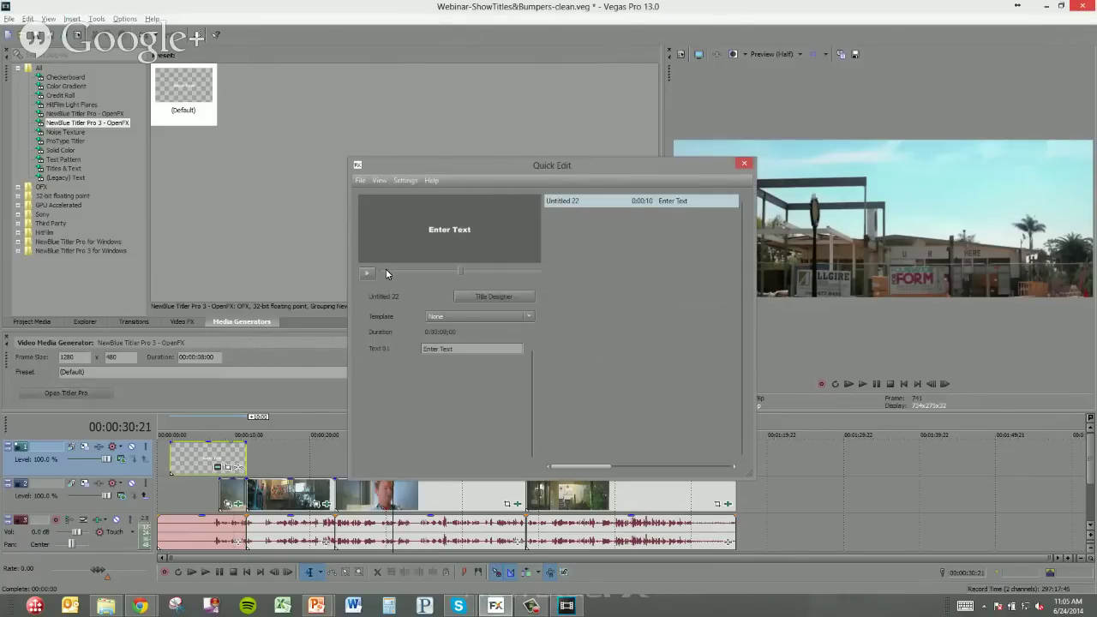
{"action": "left_click", "coordinate": [488, 297]}
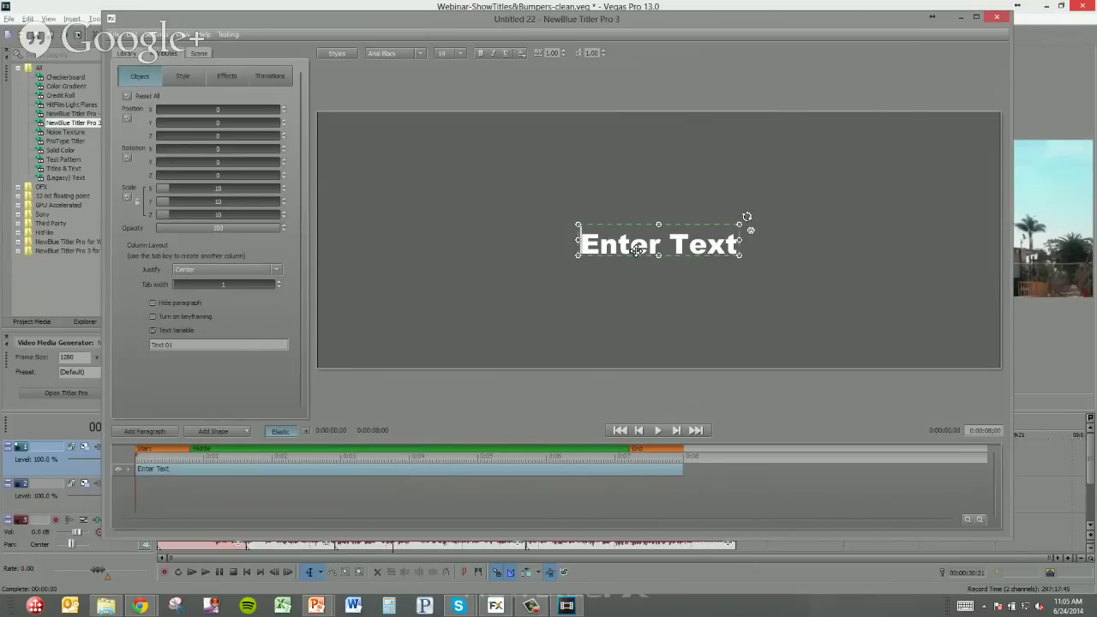
{"action": "right_click", "coordinate": [408, 469]}
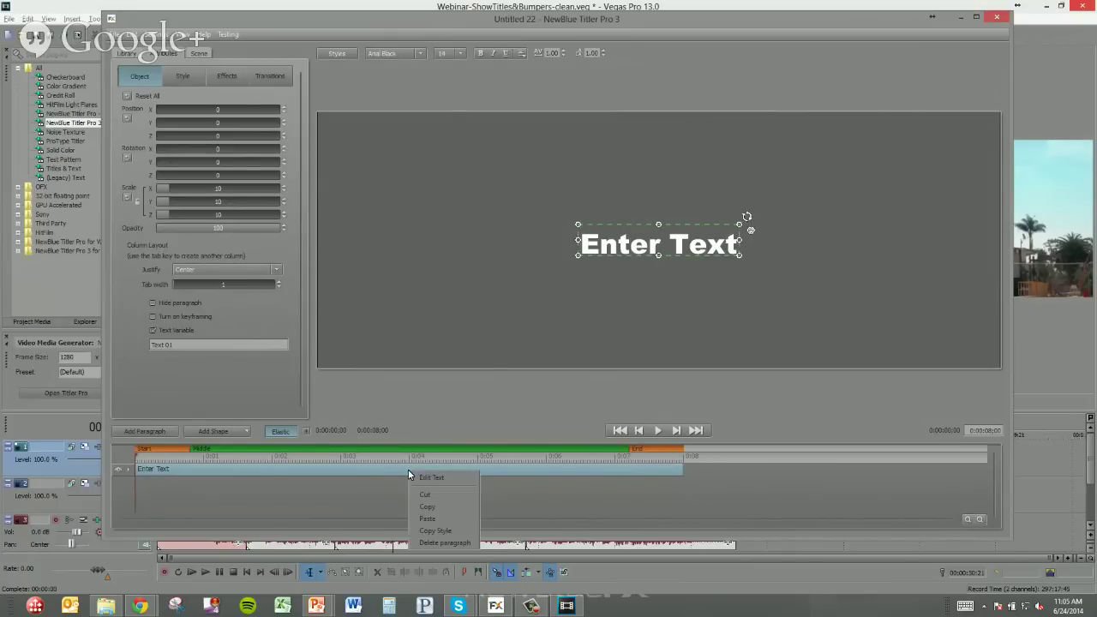
{"action": "left_click", "coordinate": [445, 542]}
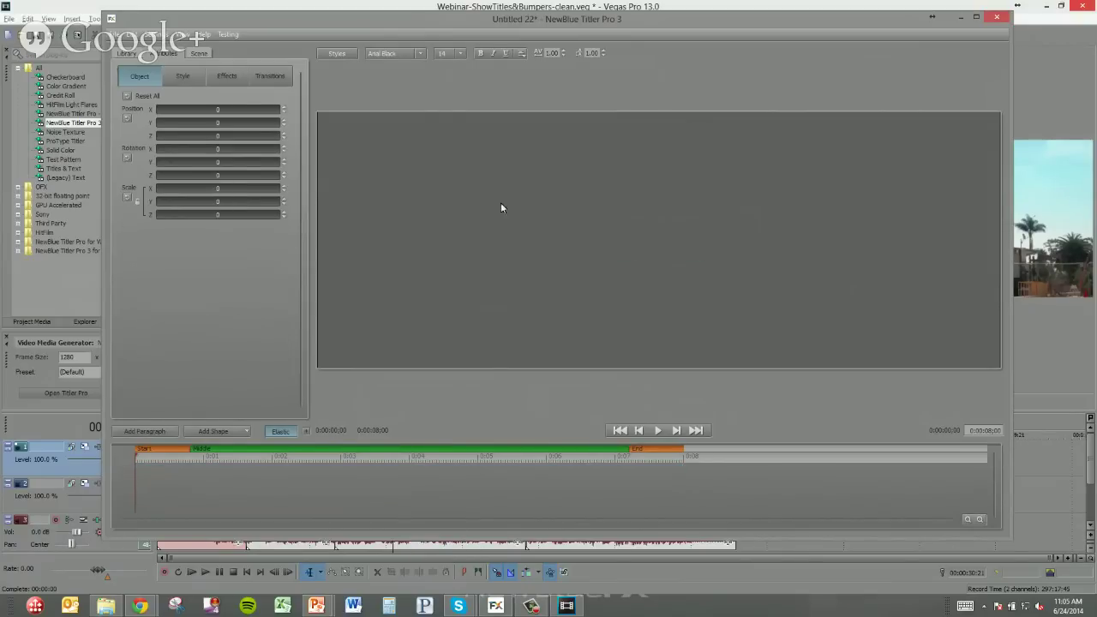
Step: Import the vector file Foundation for Form-Logo.eps from the Foundation for Form folder inside Webinar-ShowTitles&Bumpers on the desktop
{"action": "left_click", "coordinate": [115, 34]}
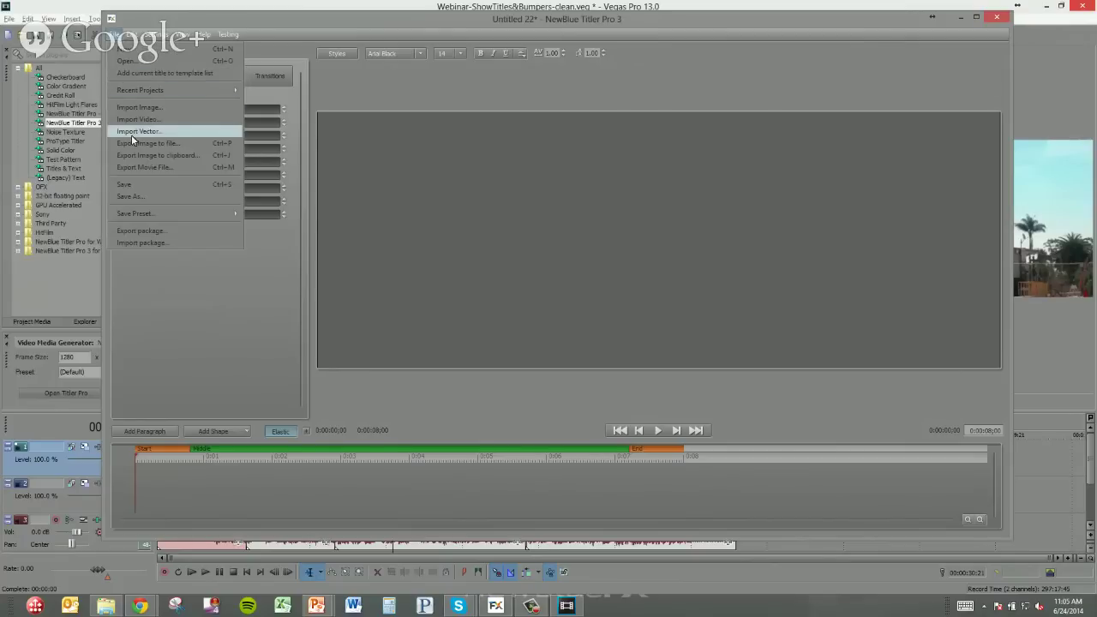
{"action": "left_click", "coordinate": [134, 130]}
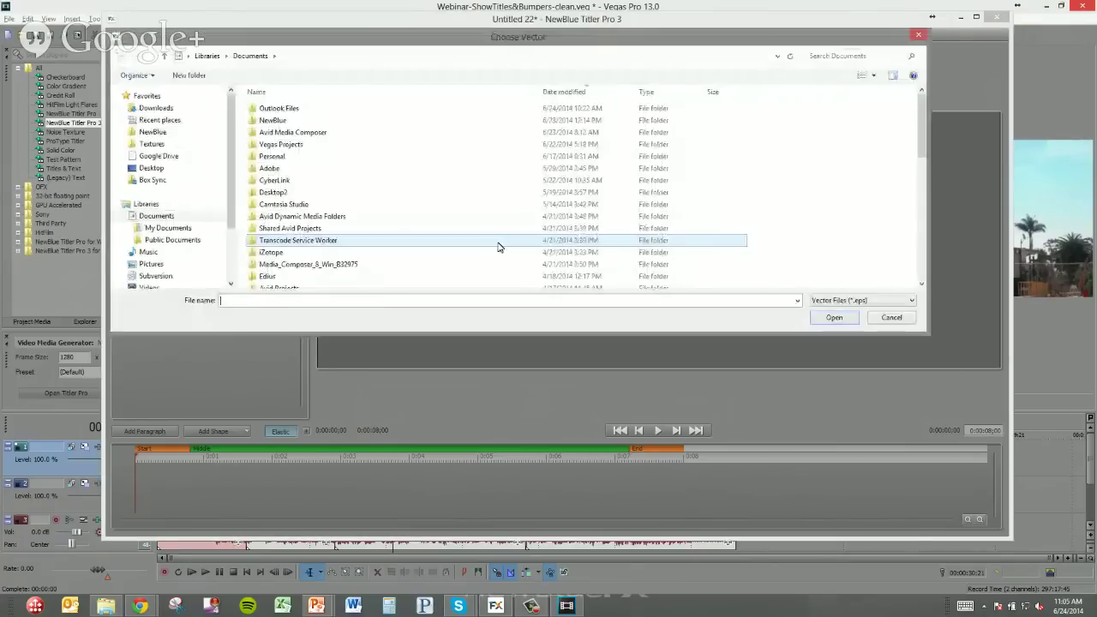
{"action": "left_click", "coordinate": [153, 168]}
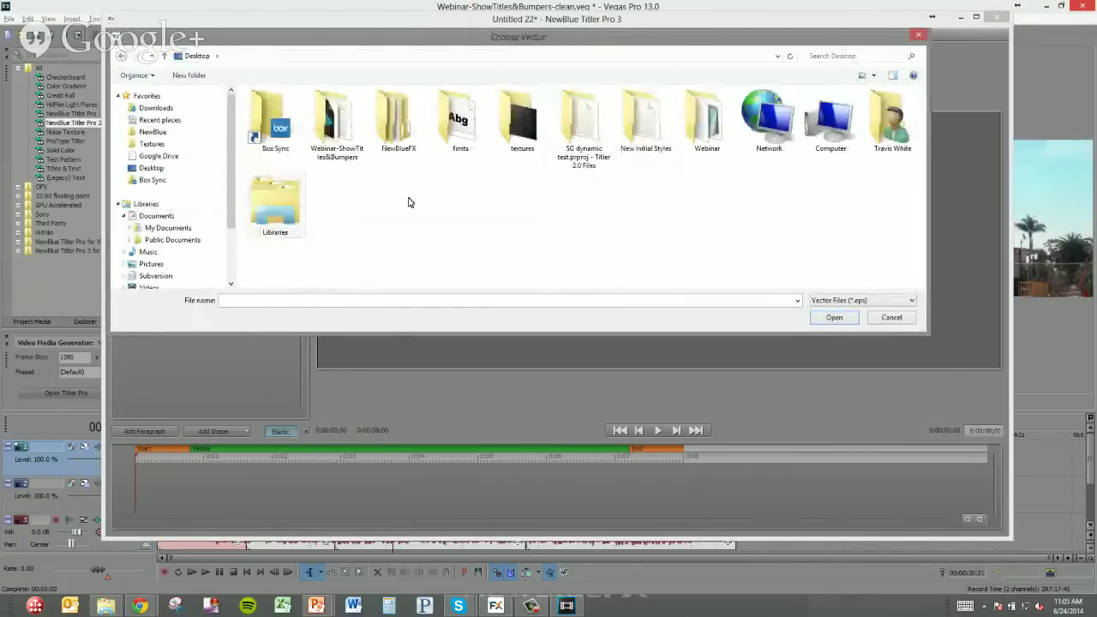
{"action": "double_click", "coordinate": [339, 125]}
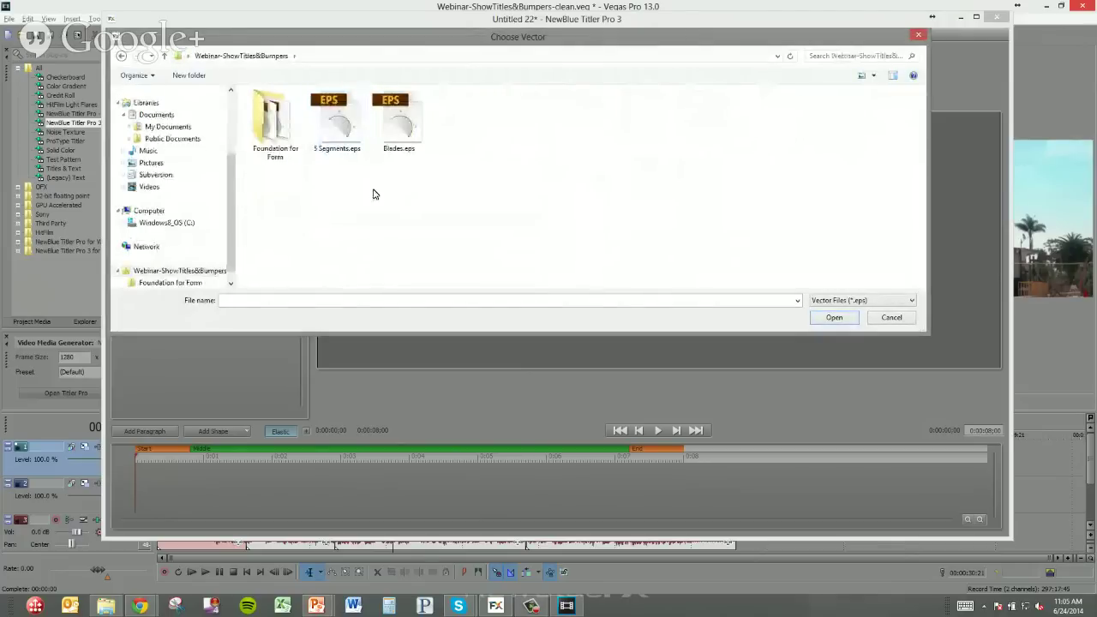
{"action": "double_click", "coordinate": [275, 124]}
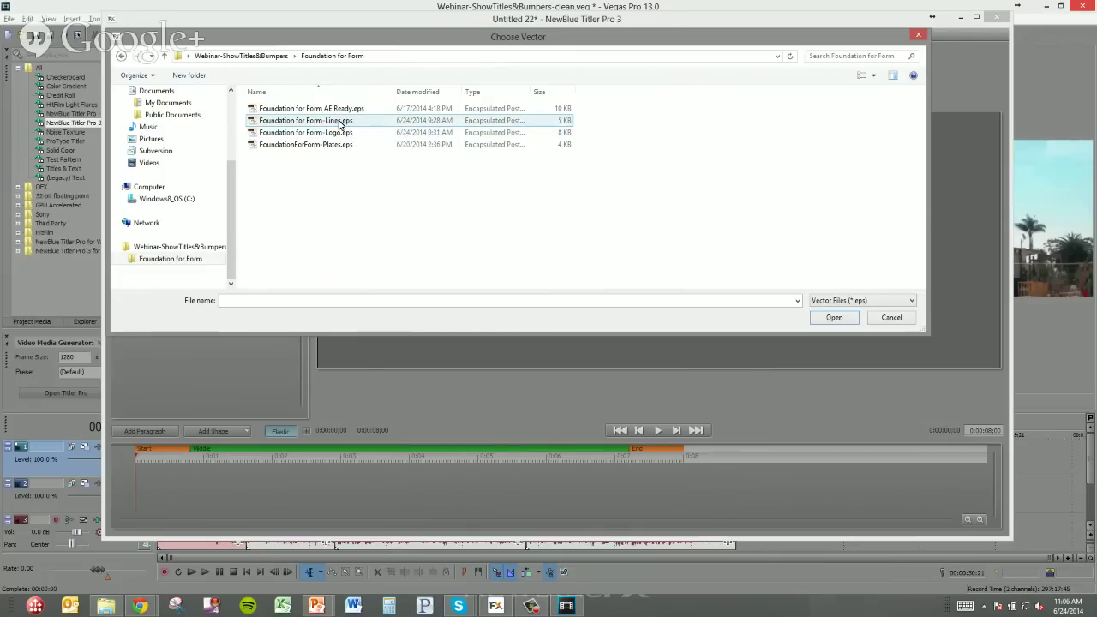
{"action": "left_click", "coordinate": [330, 135]}
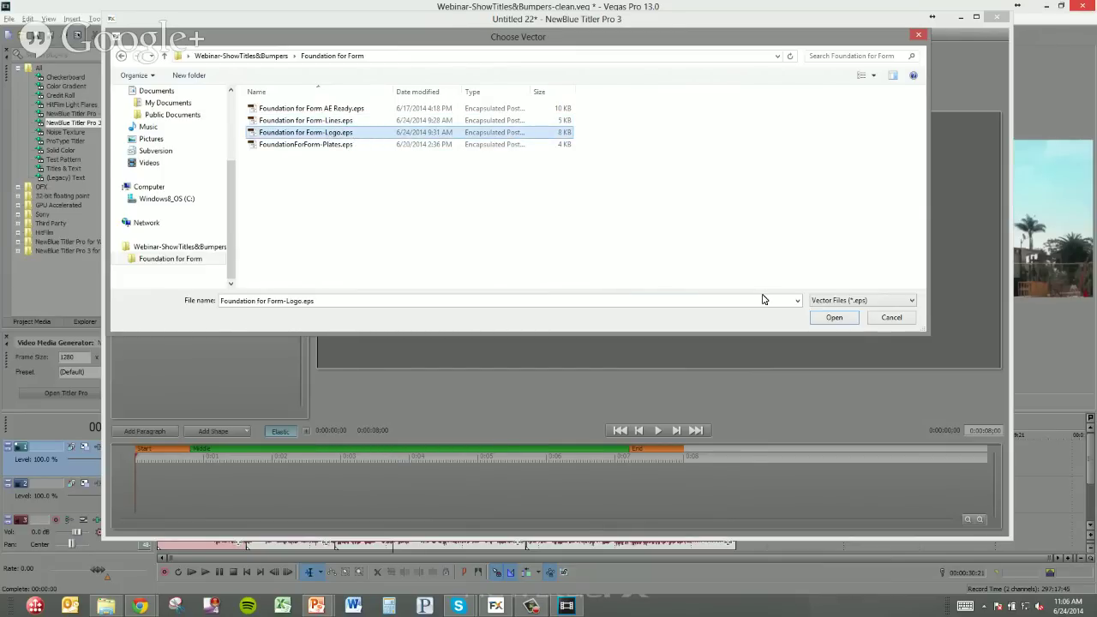
{"action": "left_click", "coordinate": [834, 317]}
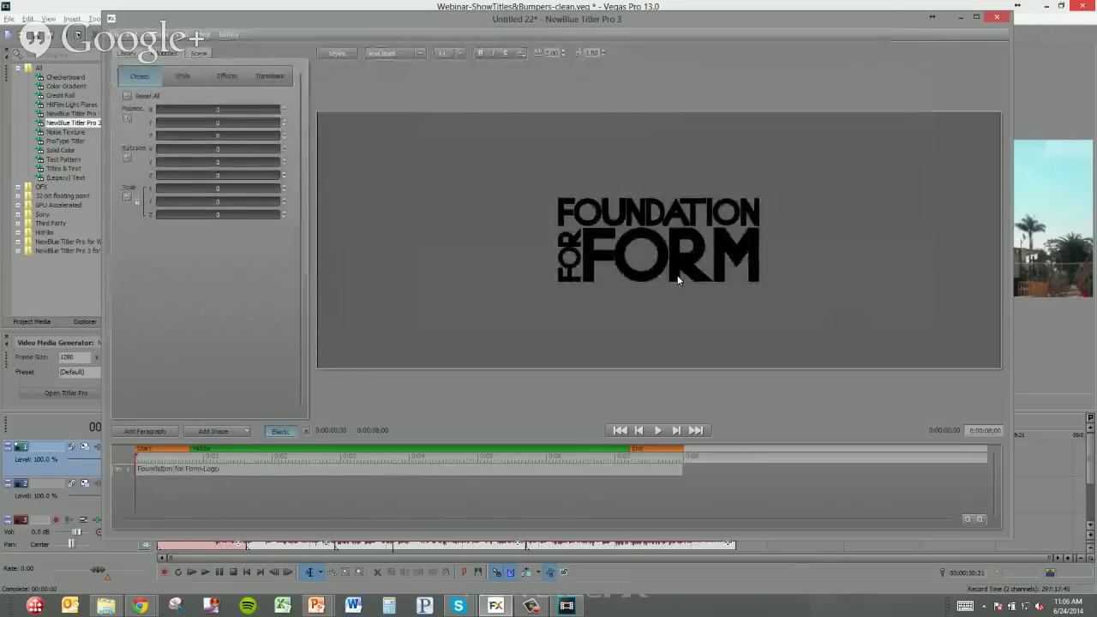
Step: Select the entire logo shape and enlarge it proportionally to an X and Y scale of about 69
{"action": "left_click", "coordinate": [678, 280]}
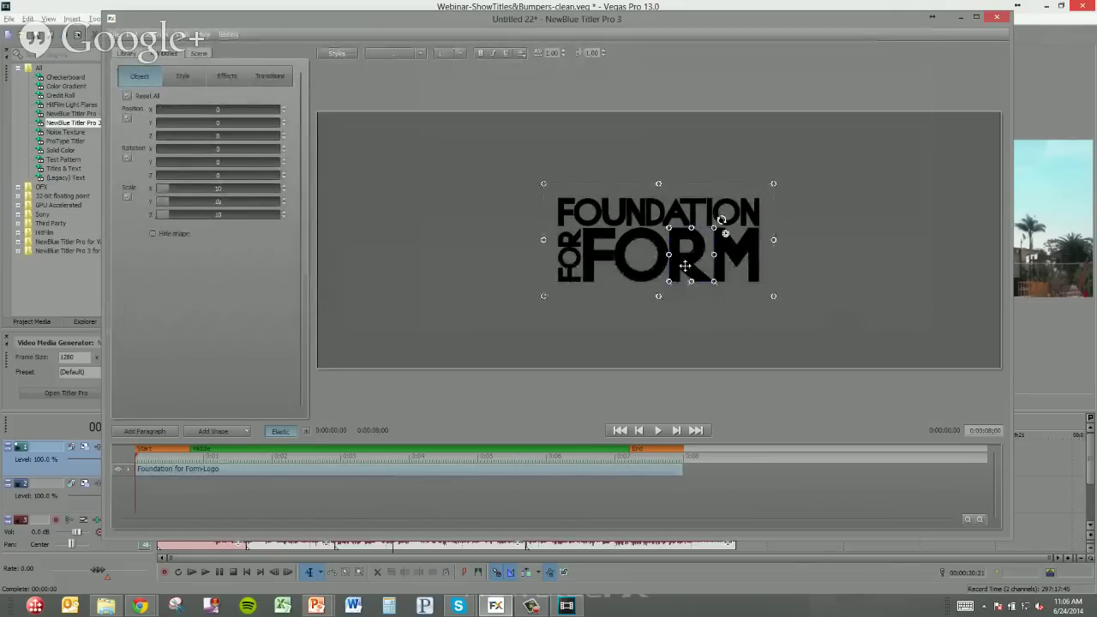
{"action": "left_click", "coordinate": [646, 279]}
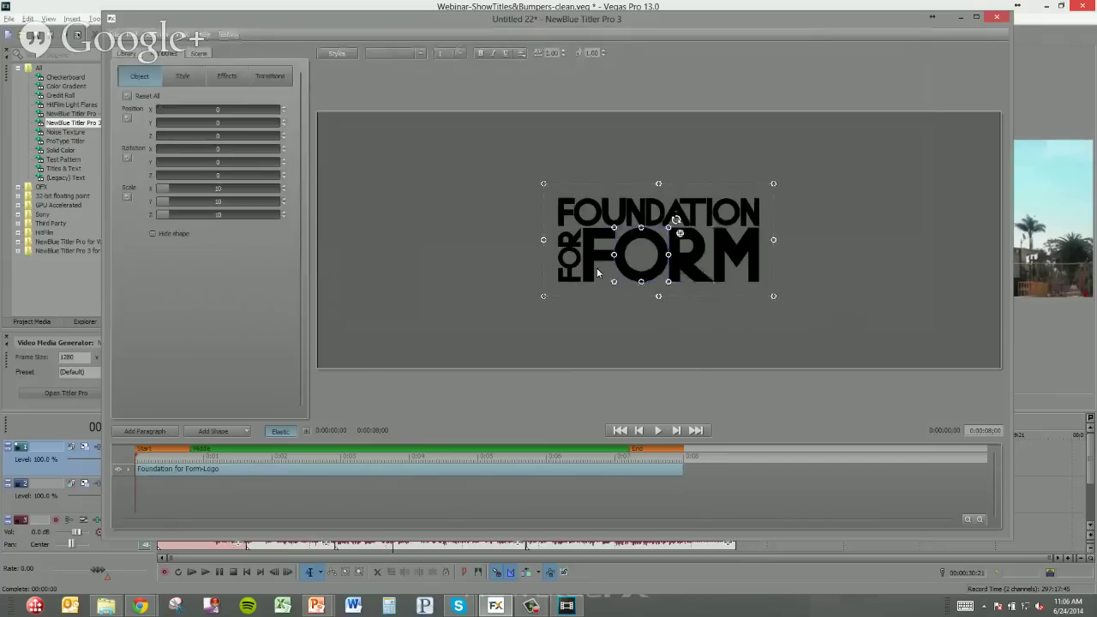
{"action": "left_click", "coordinate": [586, 228]}
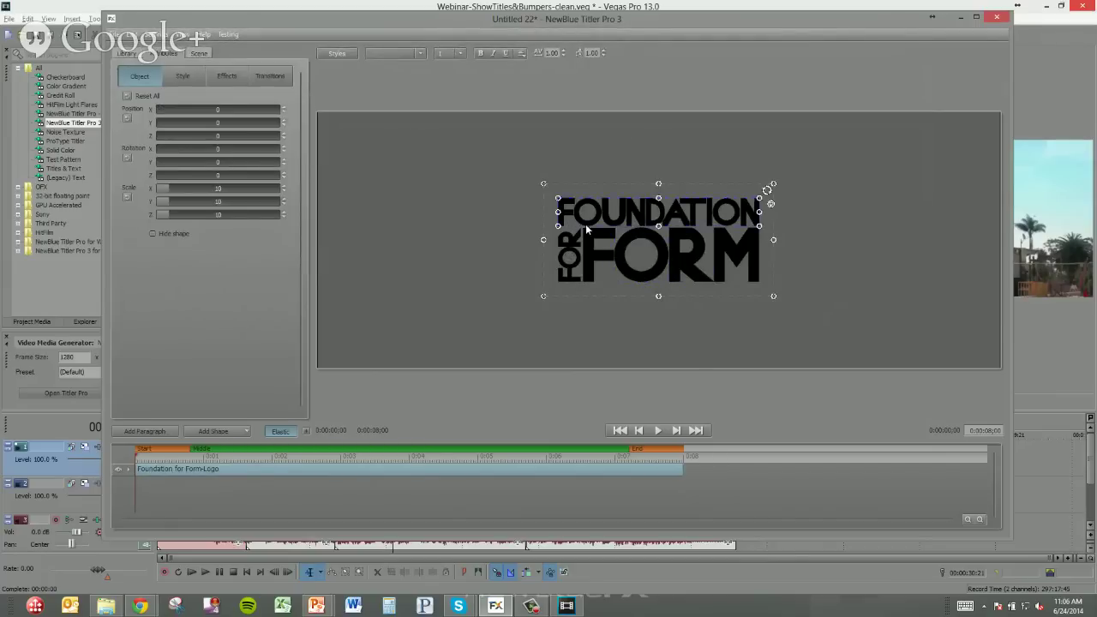
{"action": "right_click", "coordinate": [587, 228]}
{"action": "left_click", "coordinate": [604, 236]}
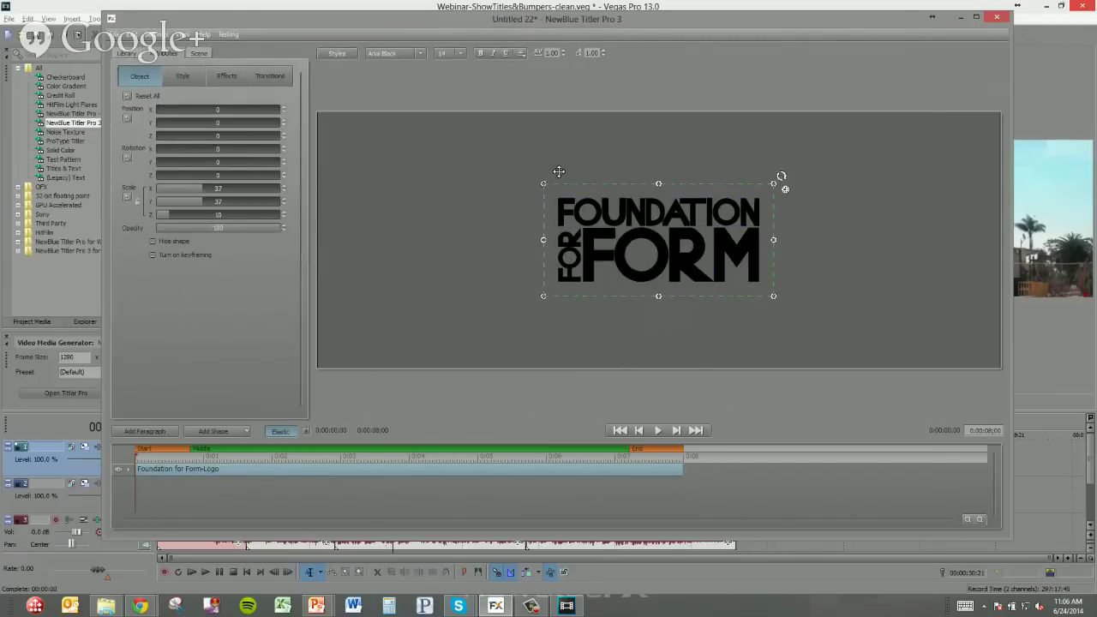
{"action": "left_click_drag", "start_coordinate": [541, 183], "coordinate": [444, 134]}
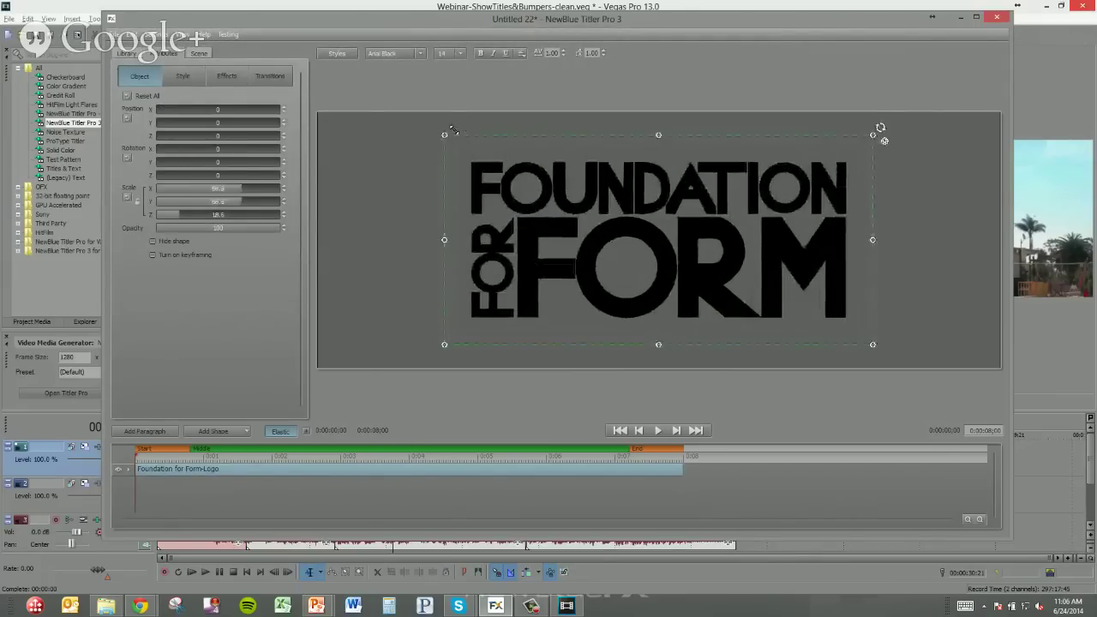
Step: Examine how the logo is divided into separate shapes, such as the word FOUNDATION and the letter R of FORM
{"action": "left_click", "coordinate": [604, 201]}
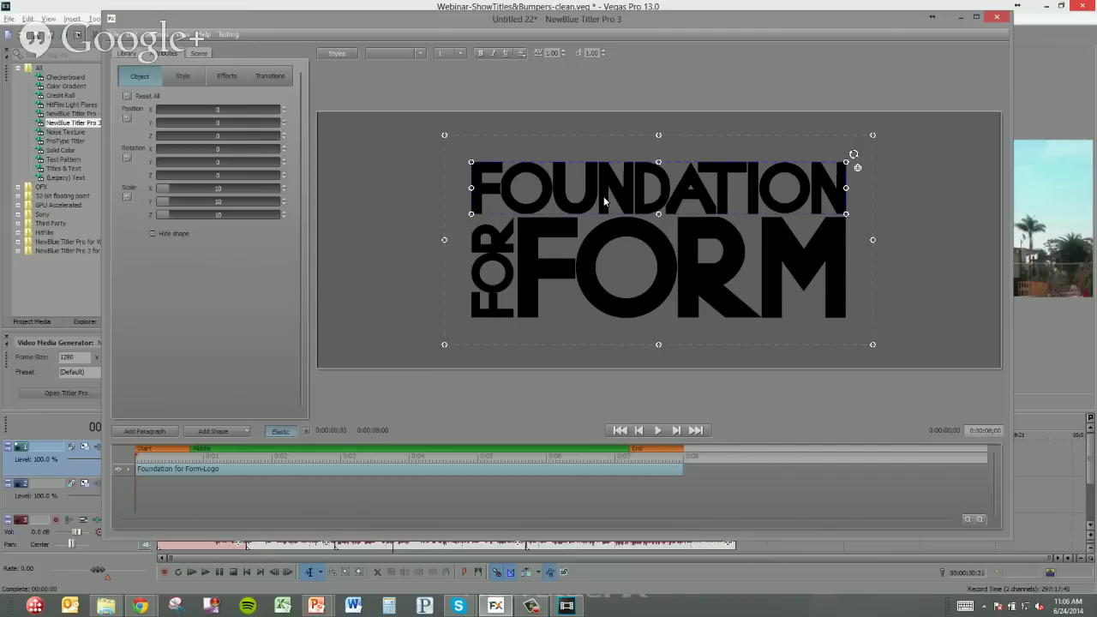
{"action": "left_click", "coordinate": [692, 261]}
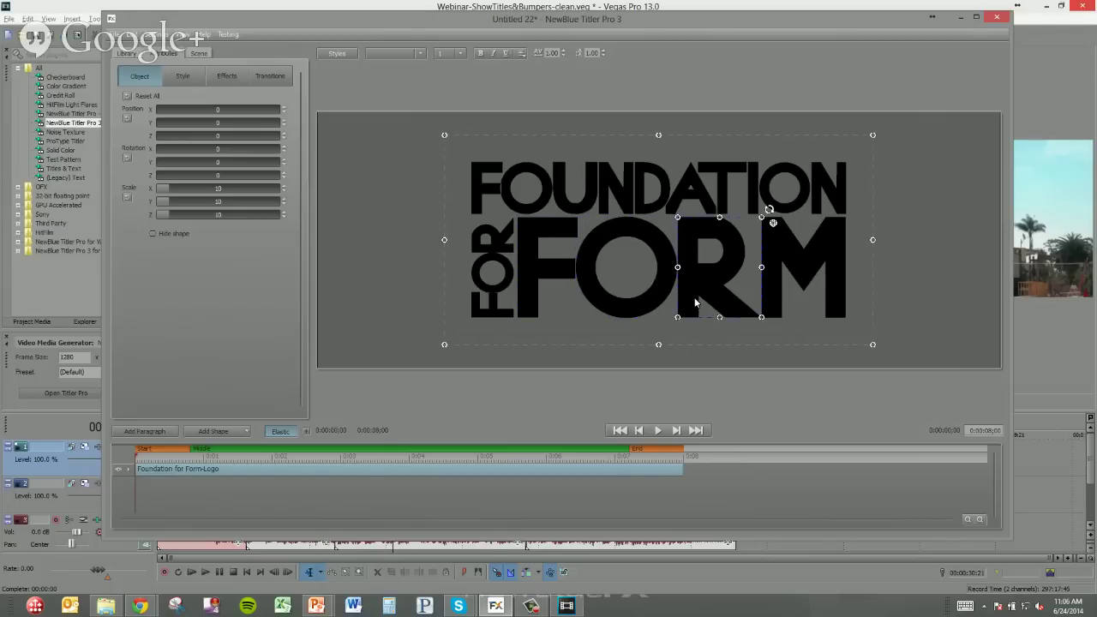
{"action": "left_click", "coordinate": [645, 213]}
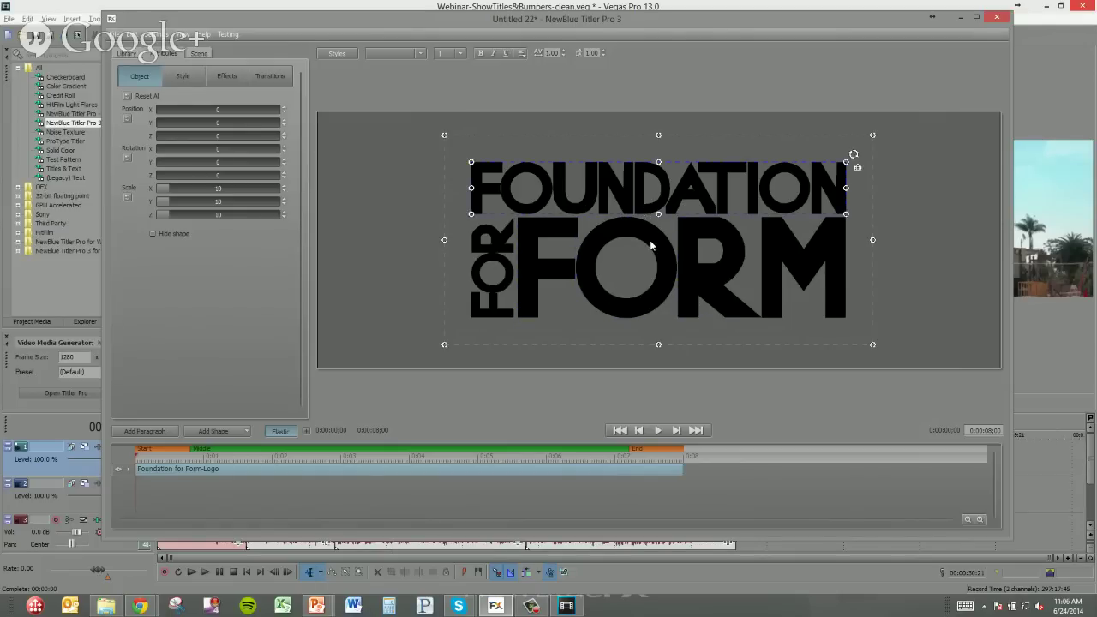
{"action": "right_click", "coordinate": [654, 246]}
{"action": "left_click", "coordinate": [677, 253]}
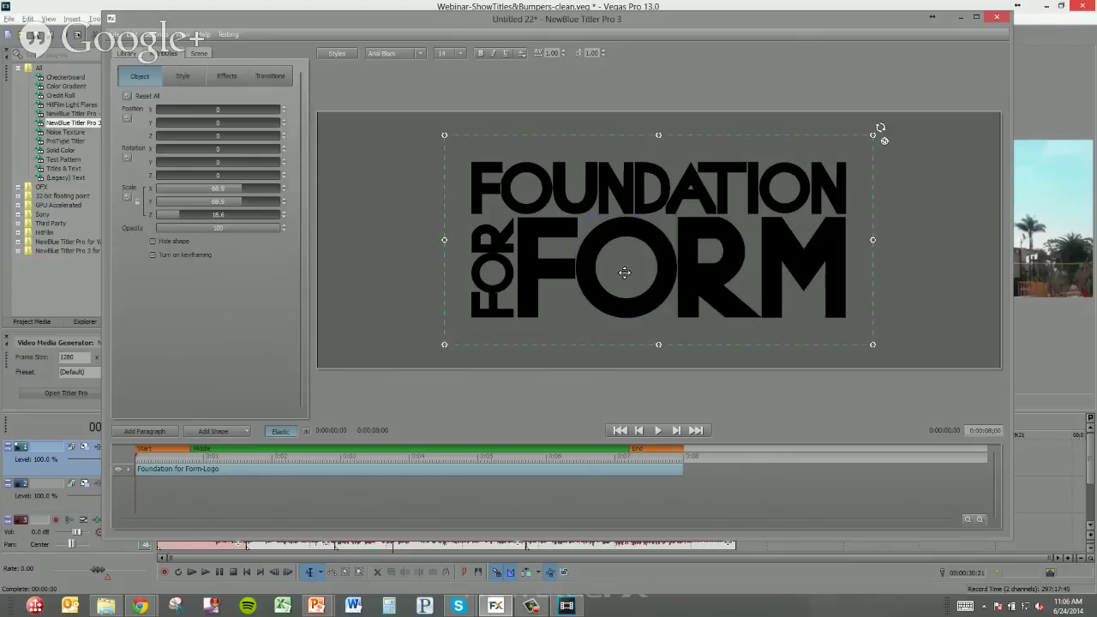
{"action": "left_click", "coordinate": [421, 270]}
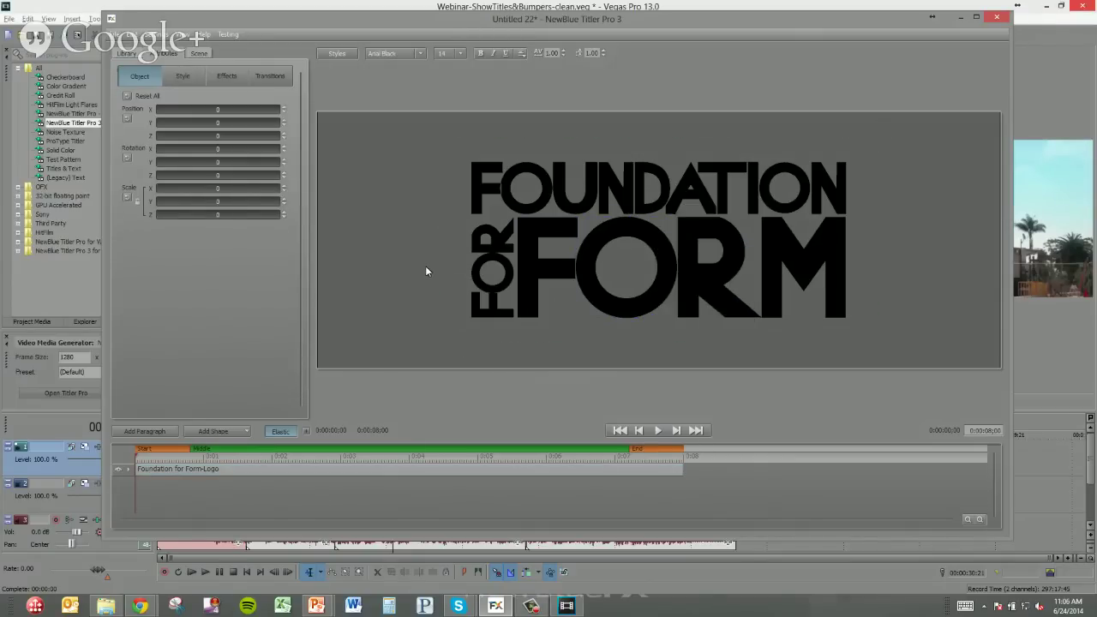
Step: Import the vector file Foundation for Form-Lines.eps into the title
{"action": "left_click", "coordinate": [118, 35]}
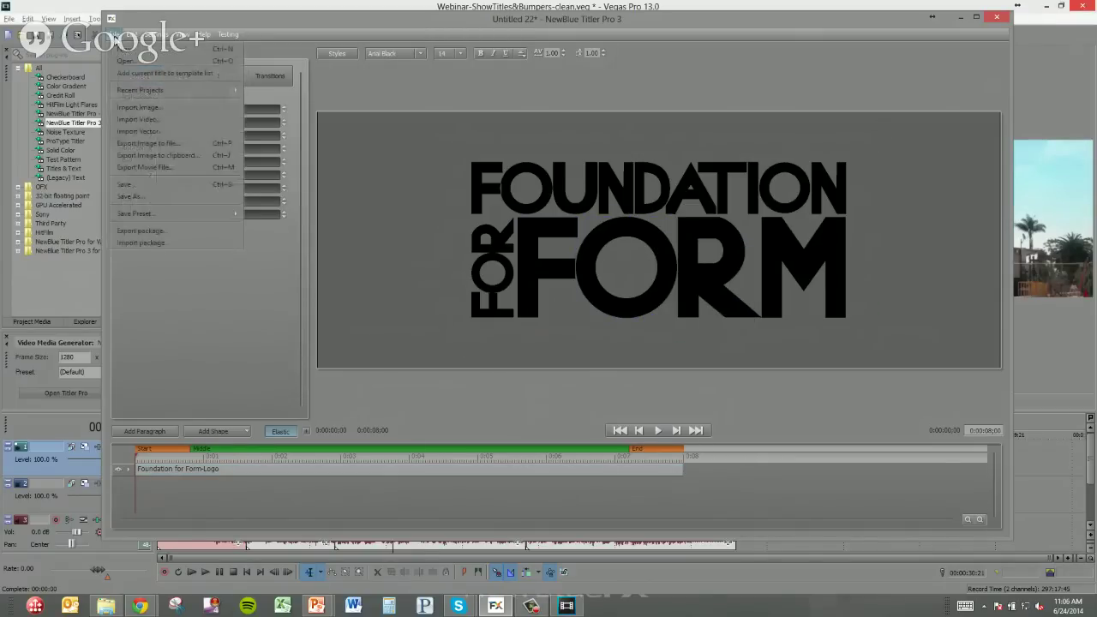
{"action": "left_click", "coordinate": [157, 132]}
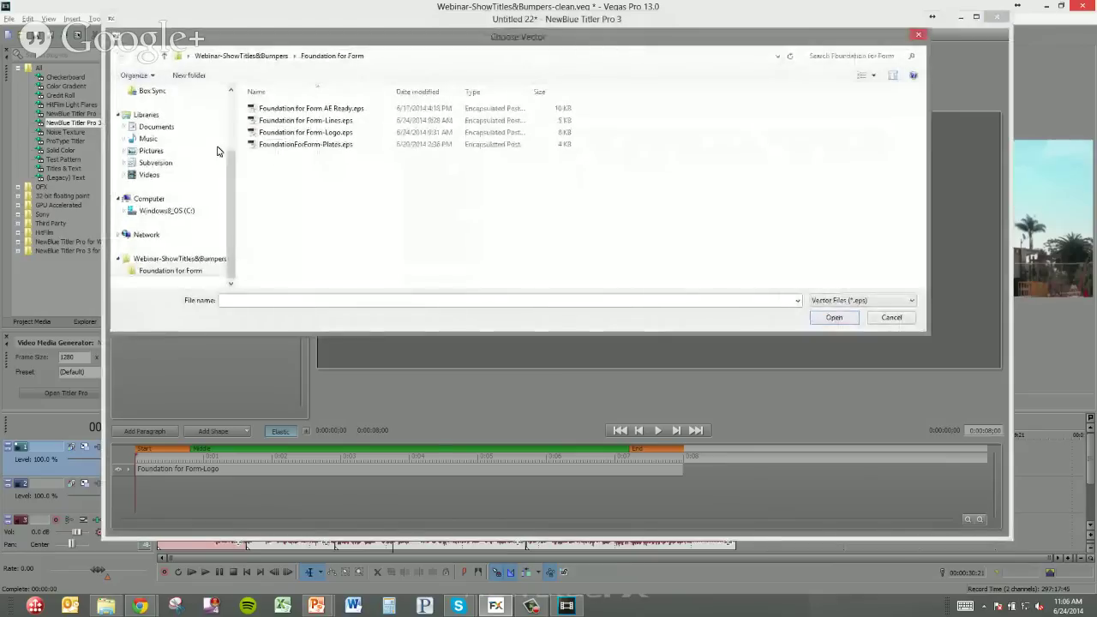
{"action": "left_click", "coordinate": [343, 120]}
{"action": "left_click", "coordinate": [830, 318]}
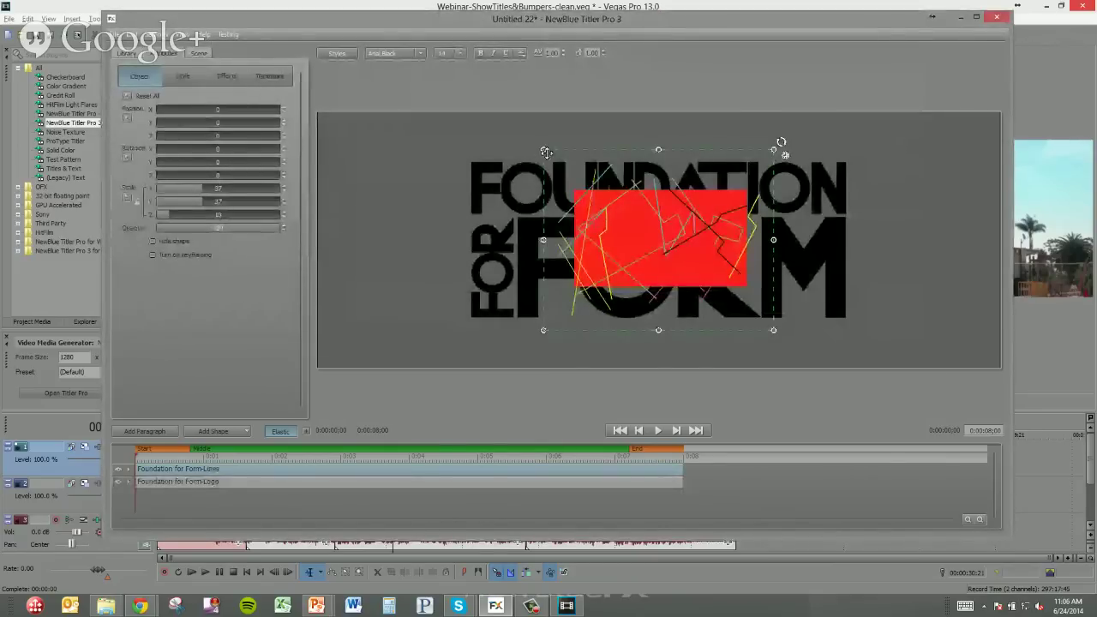
Step: Enlarge the lines artwork to an X and Y scale of about 59 and delete its red rectangle
{"action": "left_click_drag", "start_coordinate": [546, 151], "coordinate": [457, 107]}
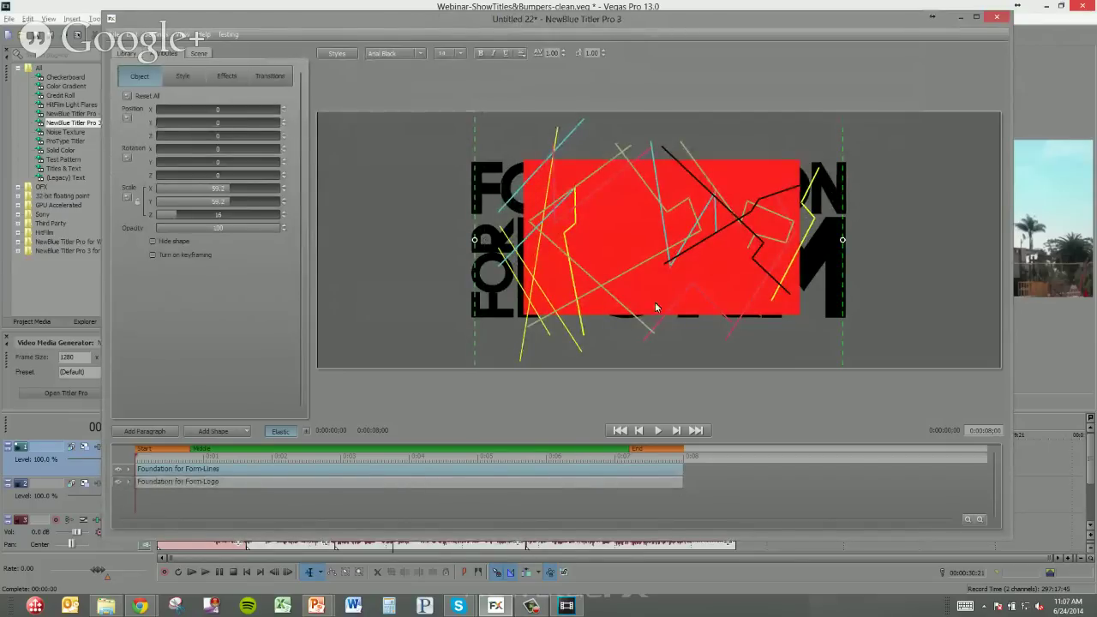
{"action": "left_click", "coordinate": [762, 174]}
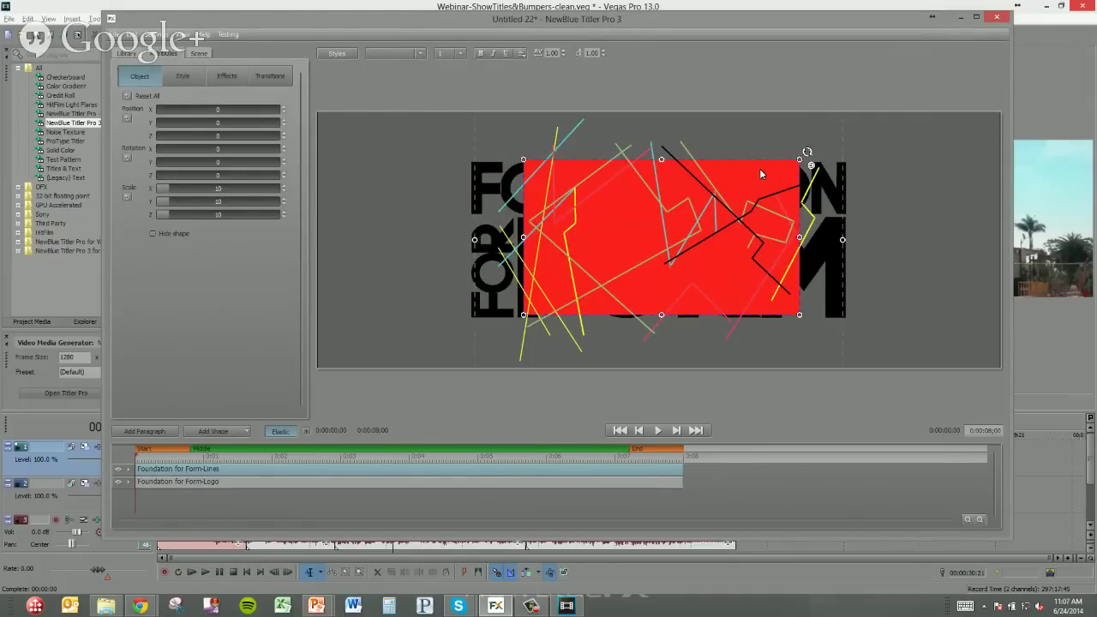
{"action": "key", "text": "Delete"}
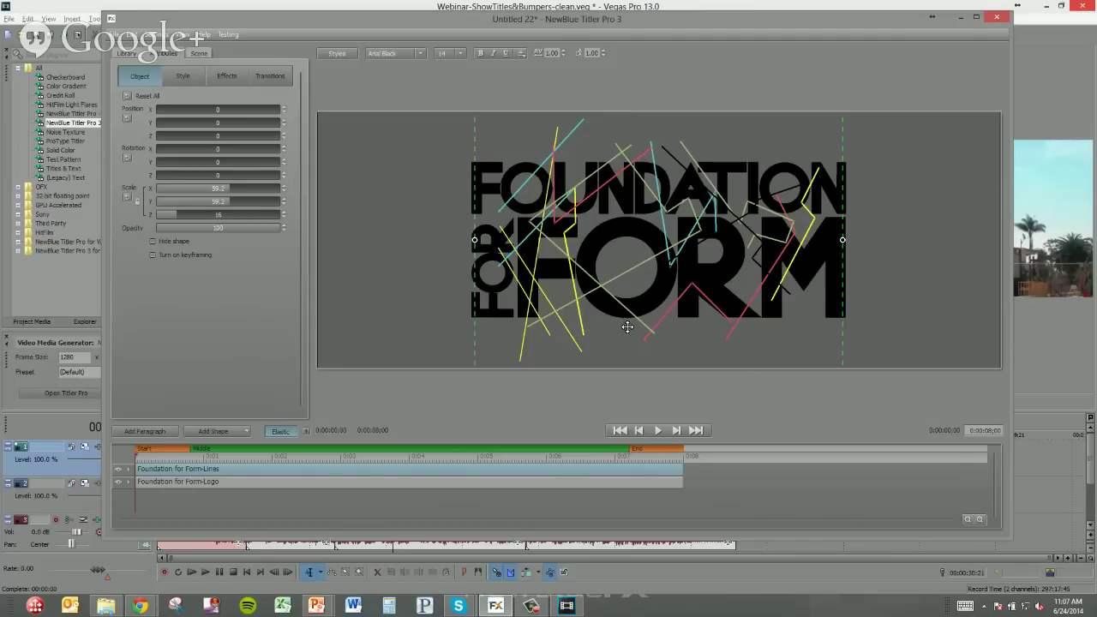
Step: Place the Foundation for Form-Logo layer above the Foundation for Form-Lines layer and turn off elastic timing
{"action": "left_click", "coordinate": [372, 482]}
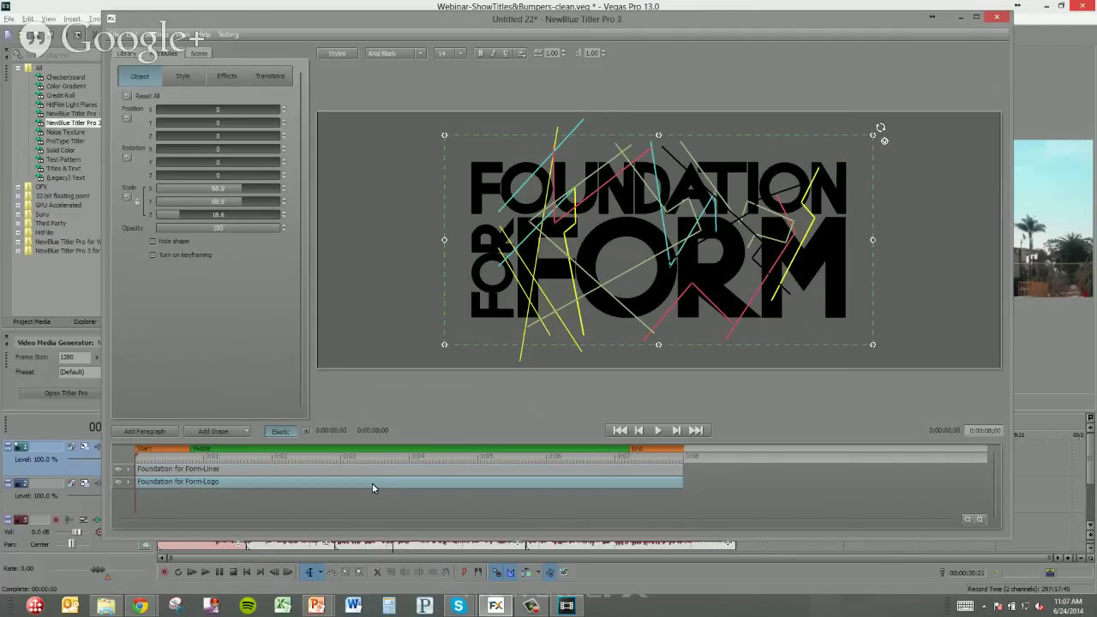
{"action": "left_click_drag", "start_coordinate": [372, 482], "coordinate": [371, 466]}
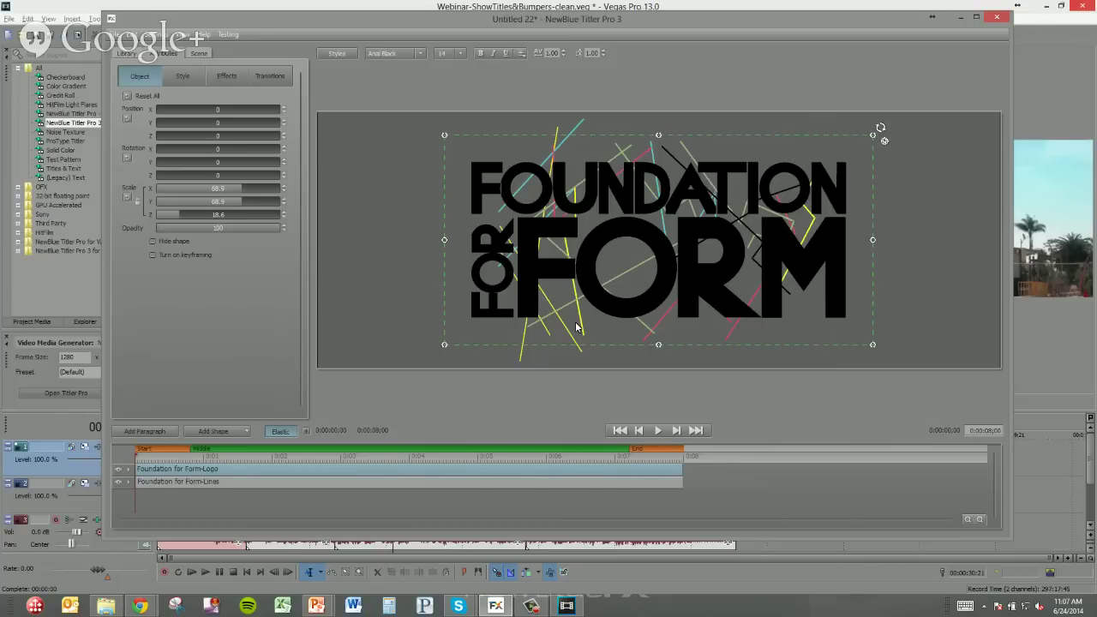
{"action": "left_click", "coordinate": [283, 432]}
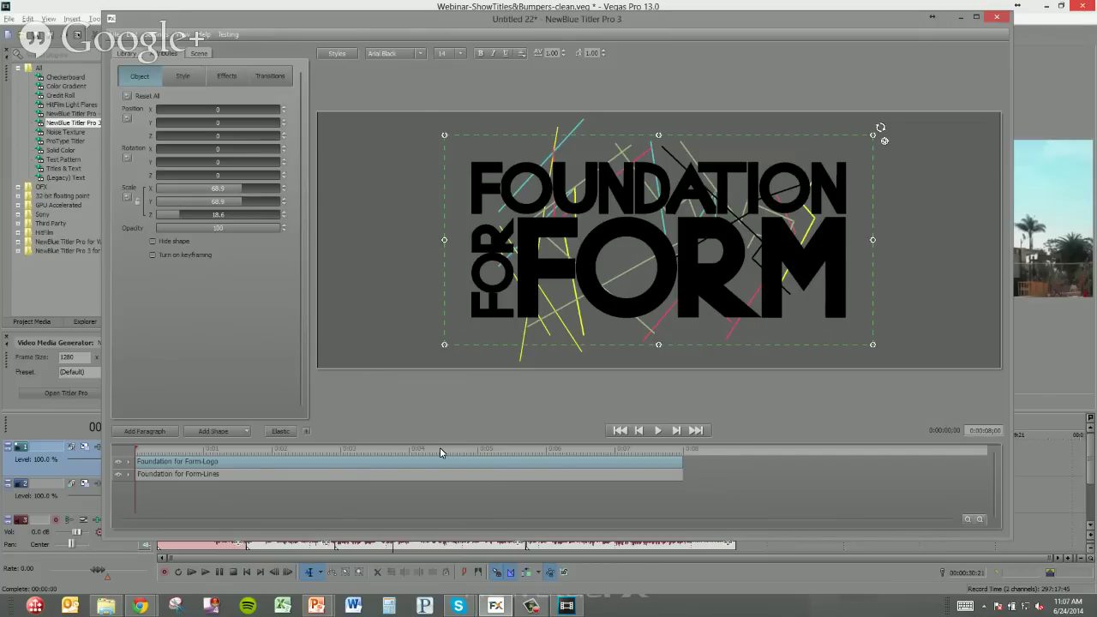
Step: Turn on keyframing for the logo and add a second keyframe at about 0:00:02:29
{"action": "left_click_drag", "start_coordinate": [364, 449], "coordinate": [421, 451]}
{"action": "left_click_drag", "start_coordinate": [385, 452], "coordinate": [339, 462]}
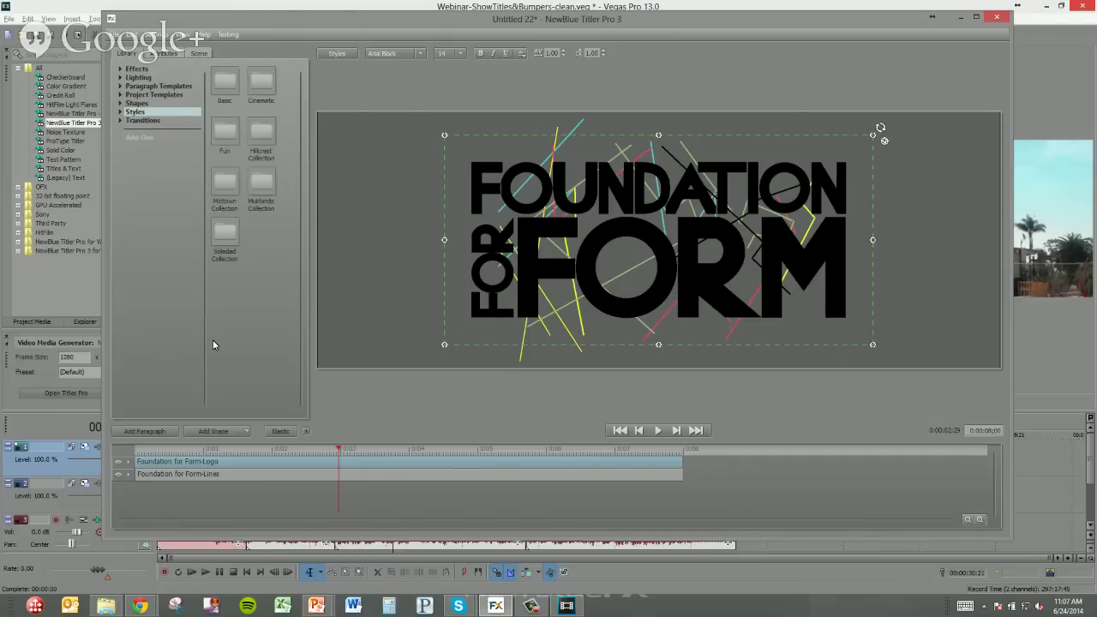
{"action": "mouse_move", "coordinate": [339, 454]}
{"action": "left_mouse_down"}
{"action": "mouse_move", "coordinate": [357, 453]}
{"action": "mouse_move", "coordinate": [341, 453]}
{"action": "left_mouse_up"}
{"action": "left_click", "coordinate": [158, 55]}
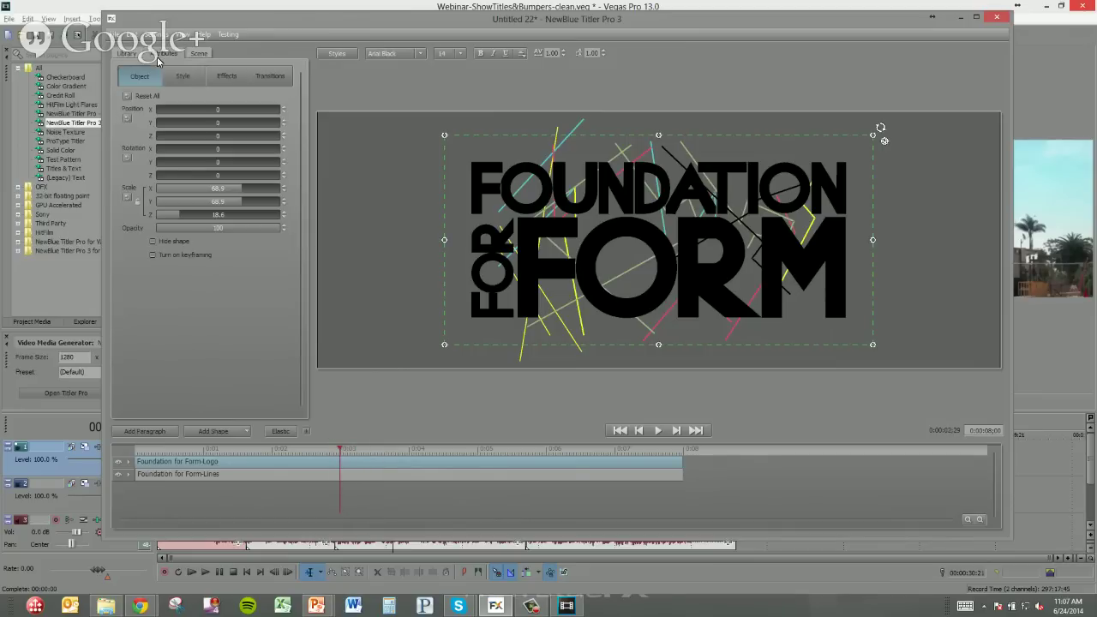
{"action": "left_click", "coordinate": [153, 255]}
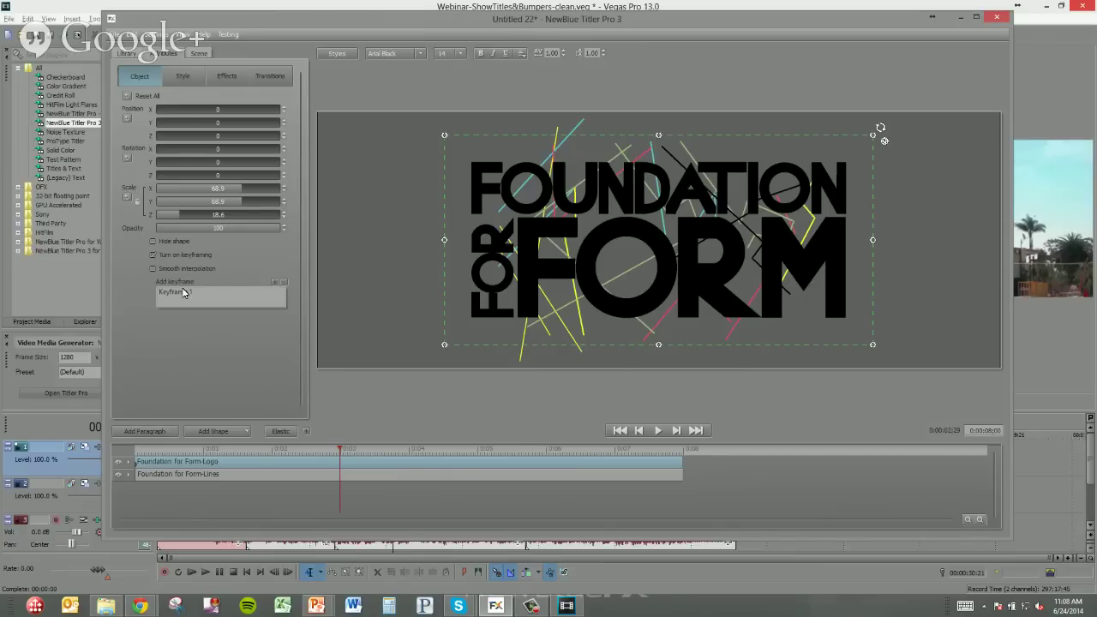
{"action": "left_click", "coordinate": [275, 282]}
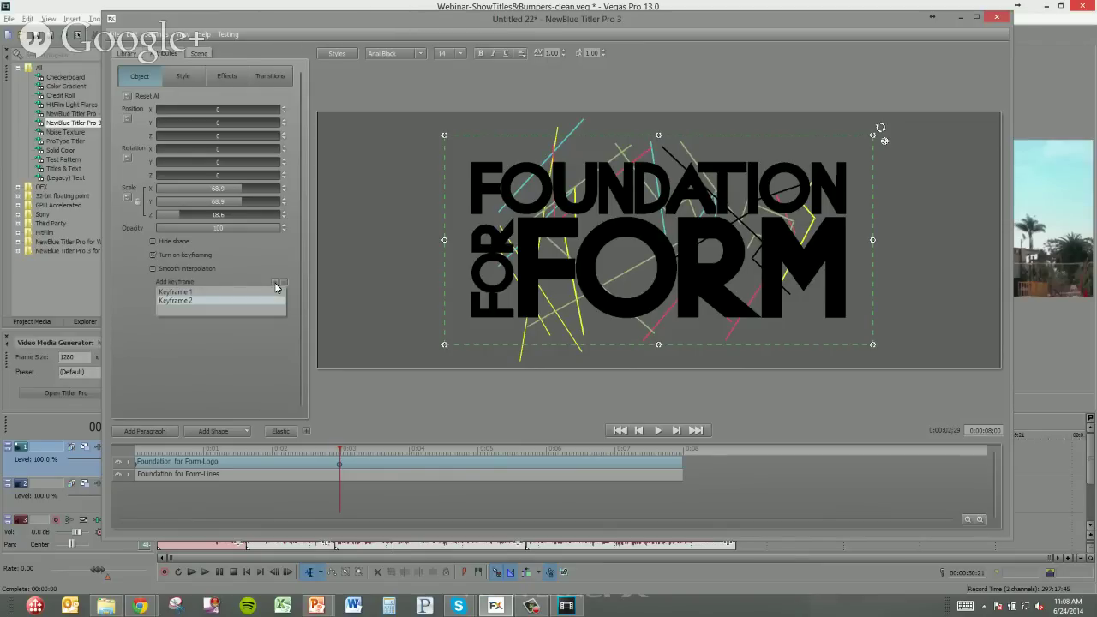
Step: Rotate the logo in 3D at the second keyframe and set the scene camera's wide angle to 26
{"action": "left_click", "coordinate": [884, 144]}
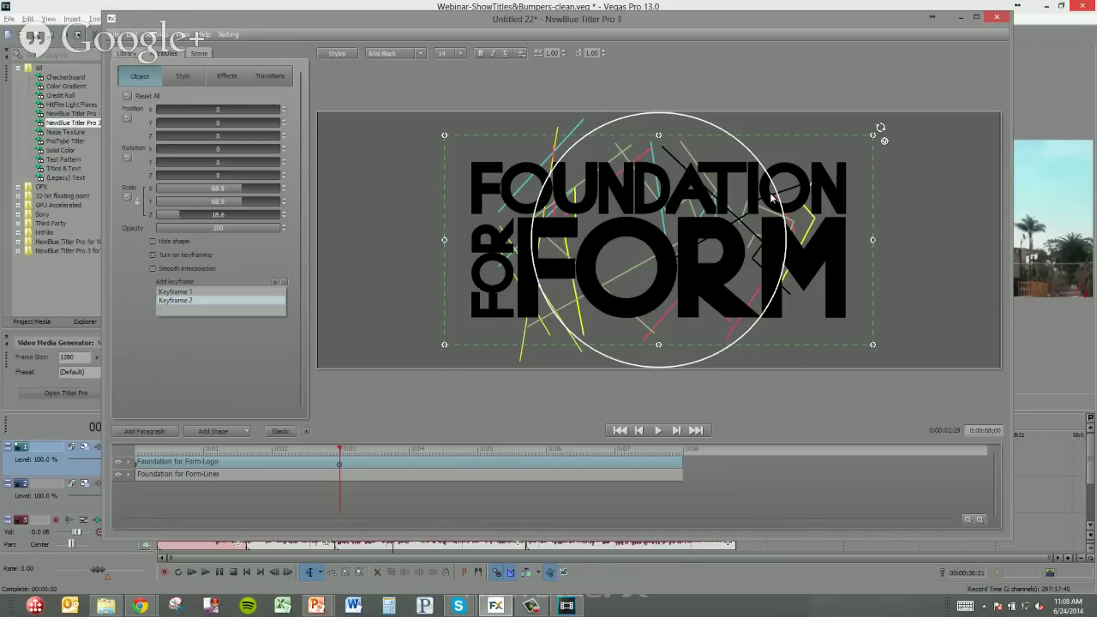
{"action": "left_click_drag", "start_coordinate": [695, 267], "coordinate": [629, 233]}
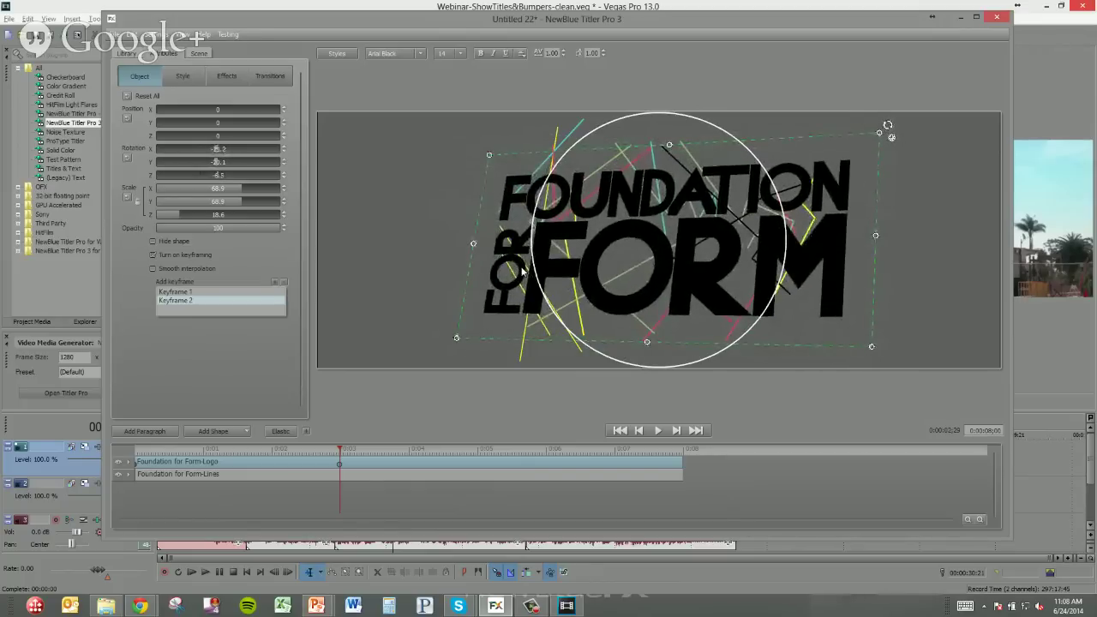
{"action": "left_click", "coordinate": [200, 54]}
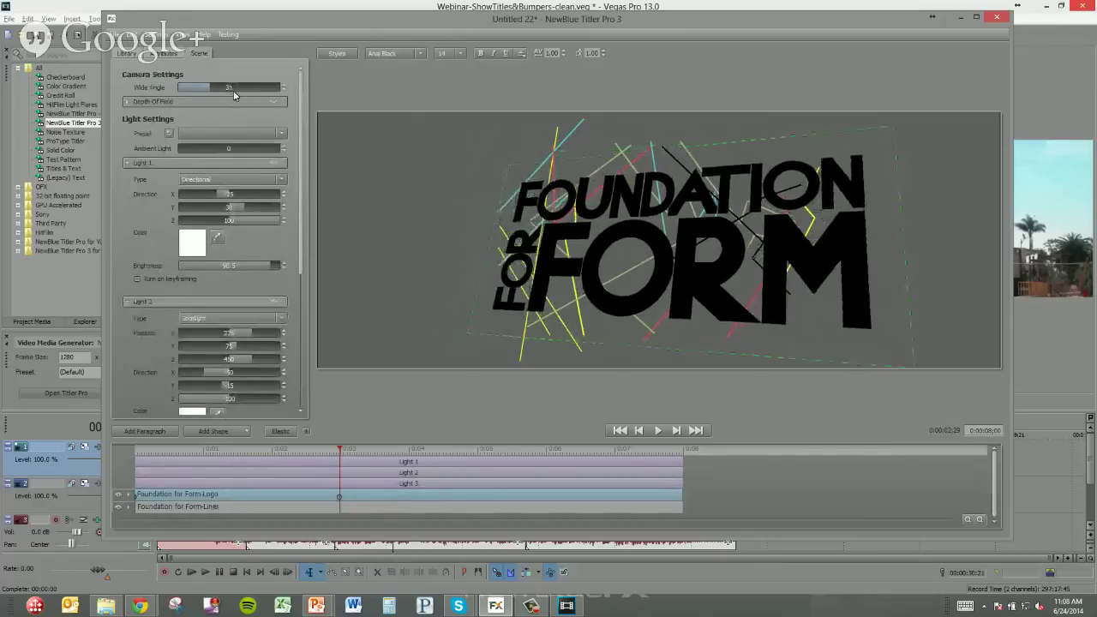
{"action": "left_click_drag", "start_coordinate": [218, 93], "coordinate": [222, 96]}
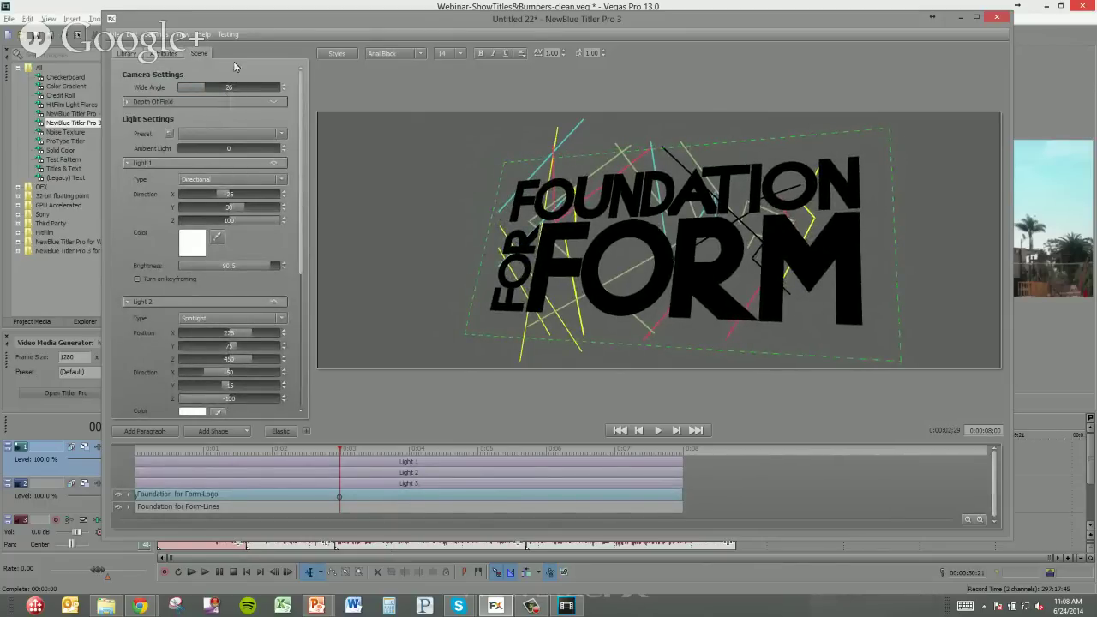
{"action": "left_click", "coordinate": [170, 54]}
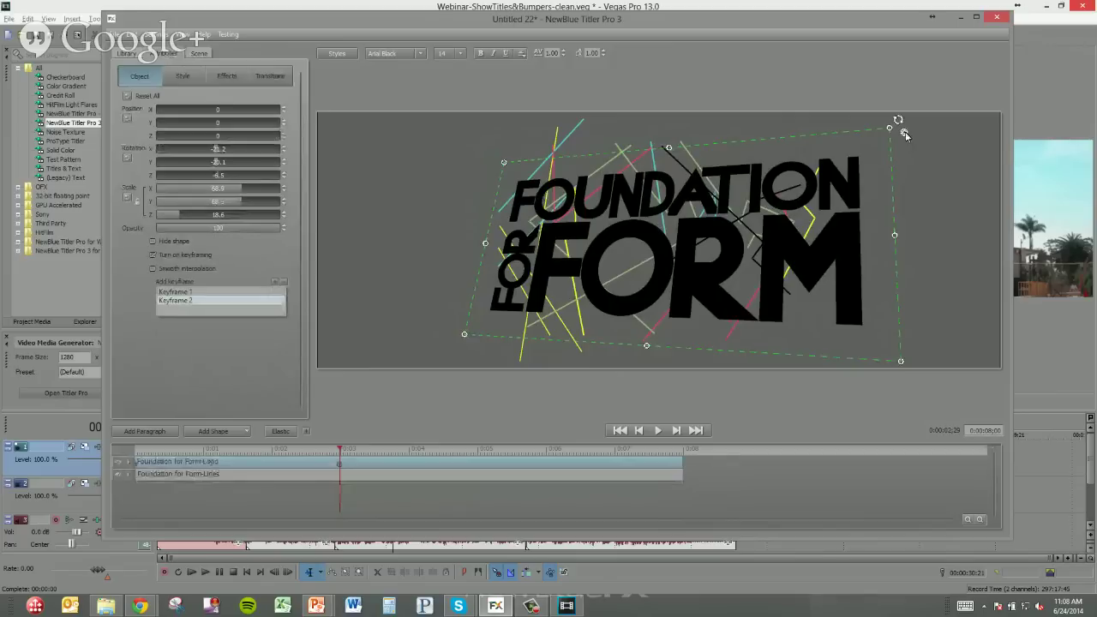
{"action": "left_click_drag", "start_coordinate": [905, 135], "coordinate": [652, 254]}
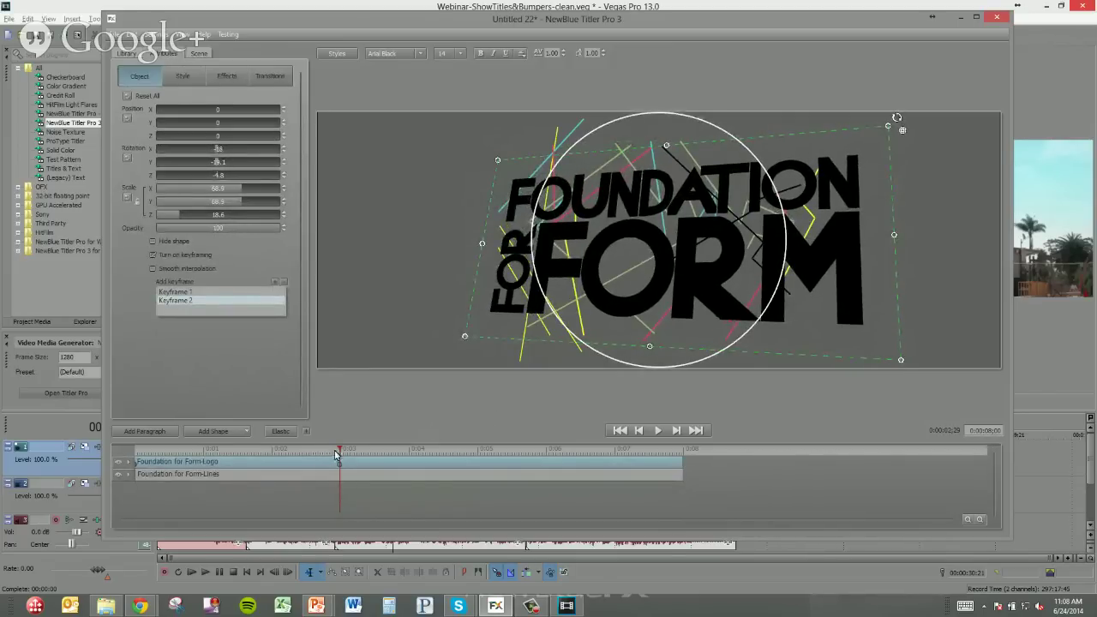
Step: At the first keyframe, rotate the logo to about X 37, Y 36 and move it to about X 18, Y 16, Z 252
{"action": "left_click_drag", "start_coordinate": [339, 451], "coordinate": [135, 452]}
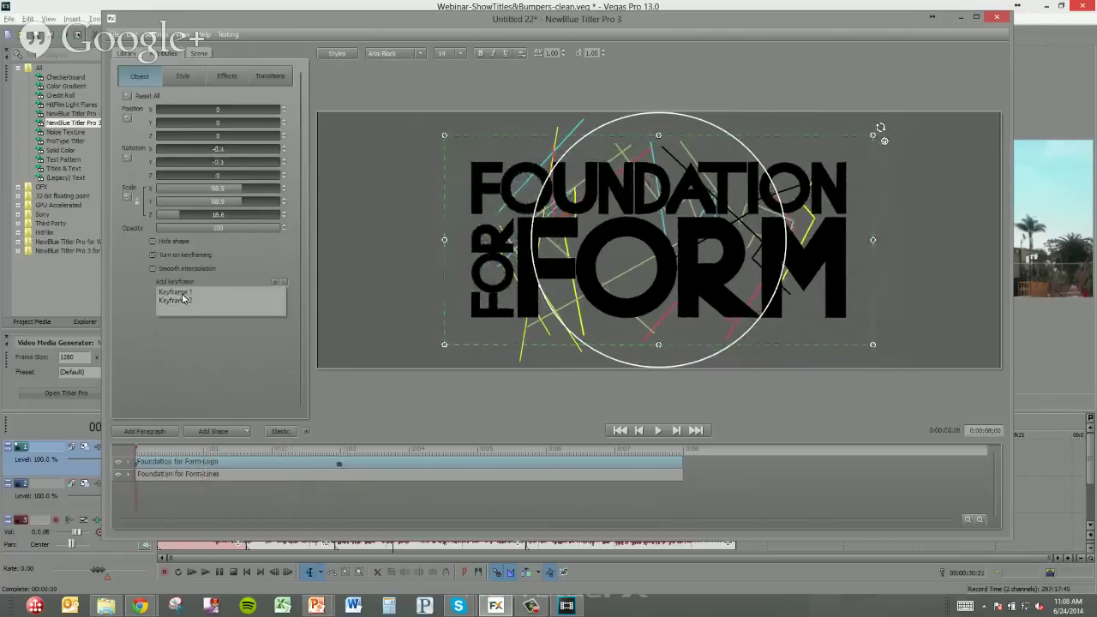
{"action": "left_click", "coordinate": [135, 465]}
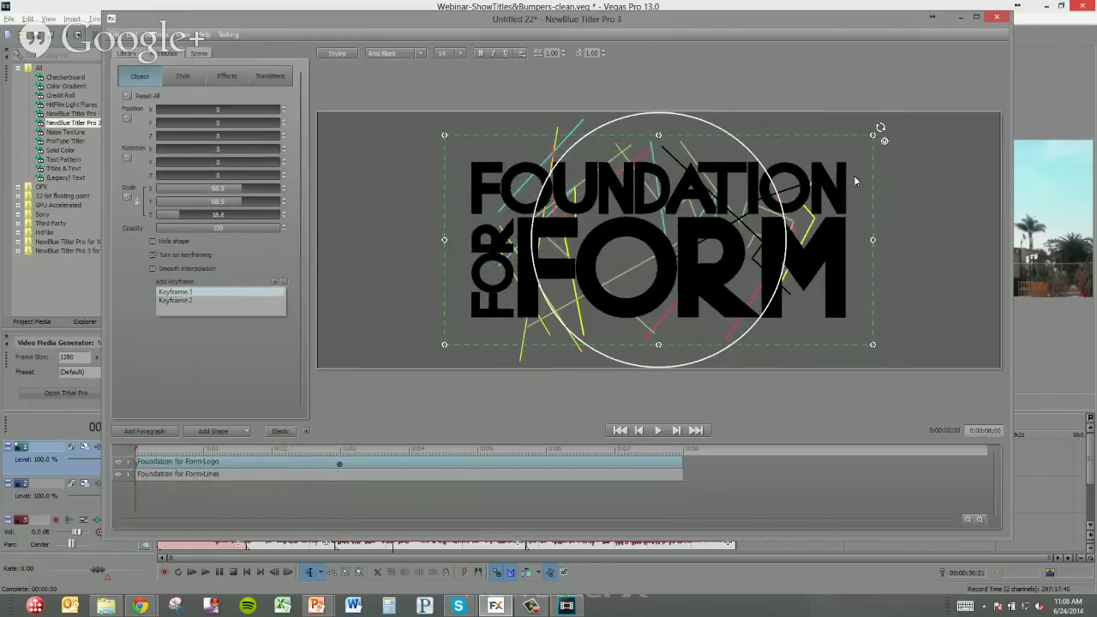
{"action": "left_click_drag", "start_coordinate": [677, 223], "coordinate": [647, 233]}
{"action": "scroll", "coordinate": [646, 233], "scroll_direction": "up", "scroll_amount": 5}
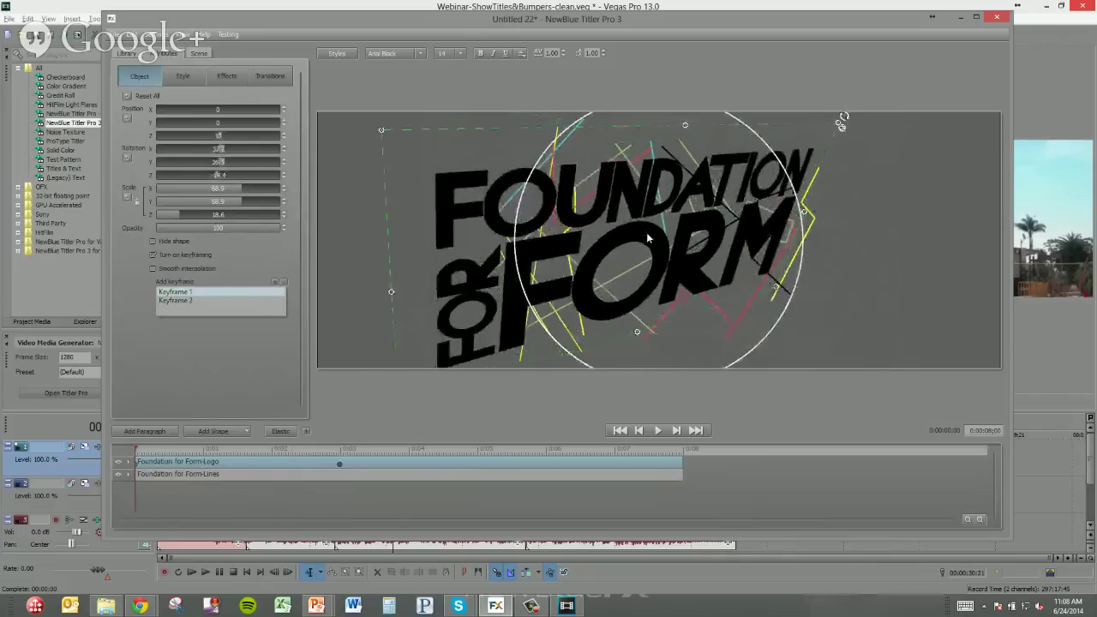
{"action": "scroll", "coordinate": [641, 237], "scroll_direction": "up", "scroll_amount": 6}
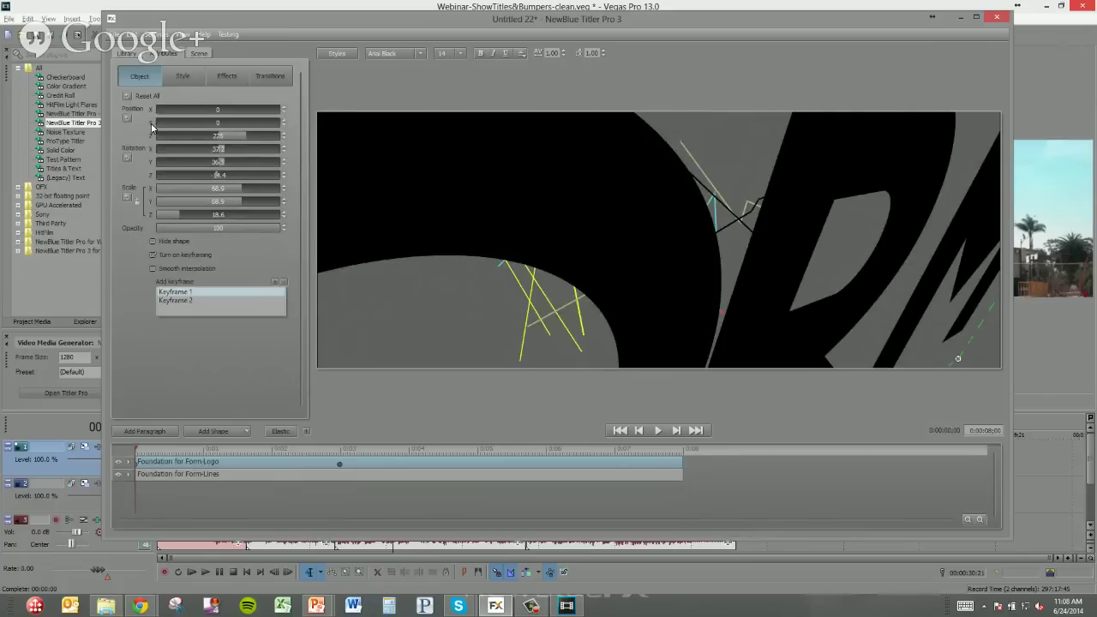
{"action": "left_click_drag", "start_coordinate": [214, 125], "coordinate": [225, 117]}
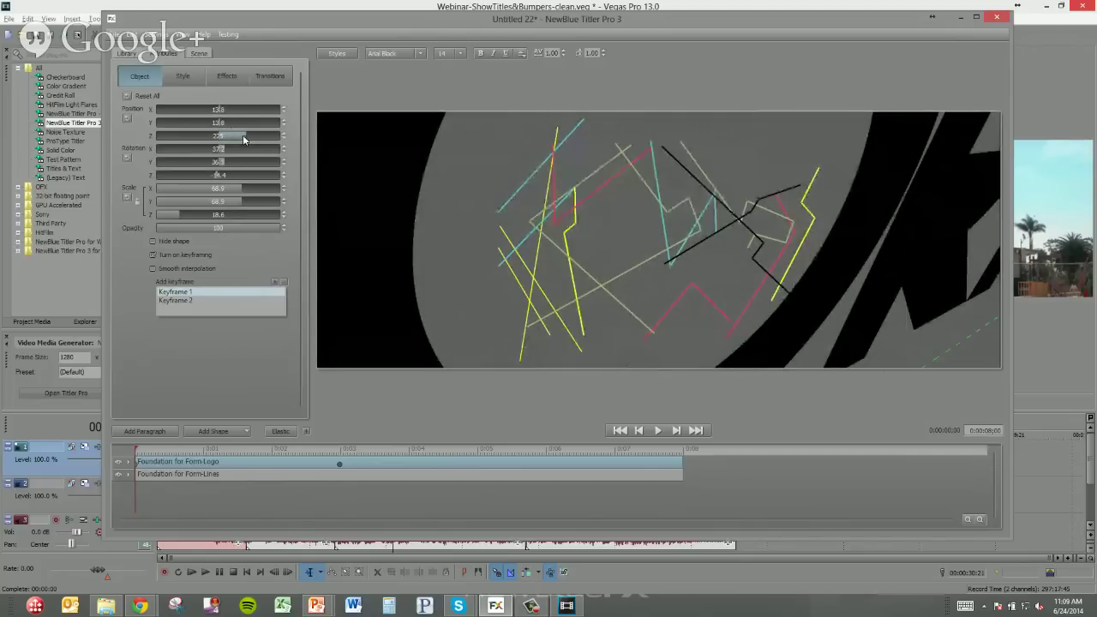
{"action": "left_click_drag", "start_coordinate": [243, 136], "coordinate": [251, 136]}
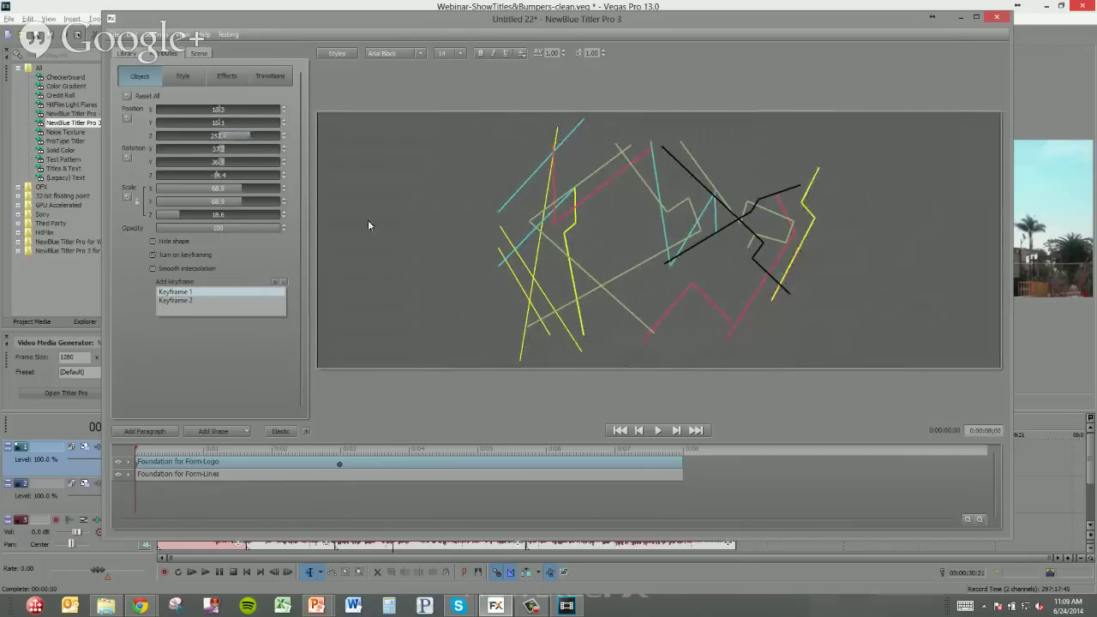
Step: Turn on smooth interpolation for the logo's keyframes and play back the fly-in animation
{"action": "left_click", "coordinate": [152, 269]}
{"action": "key", "text": "space"}
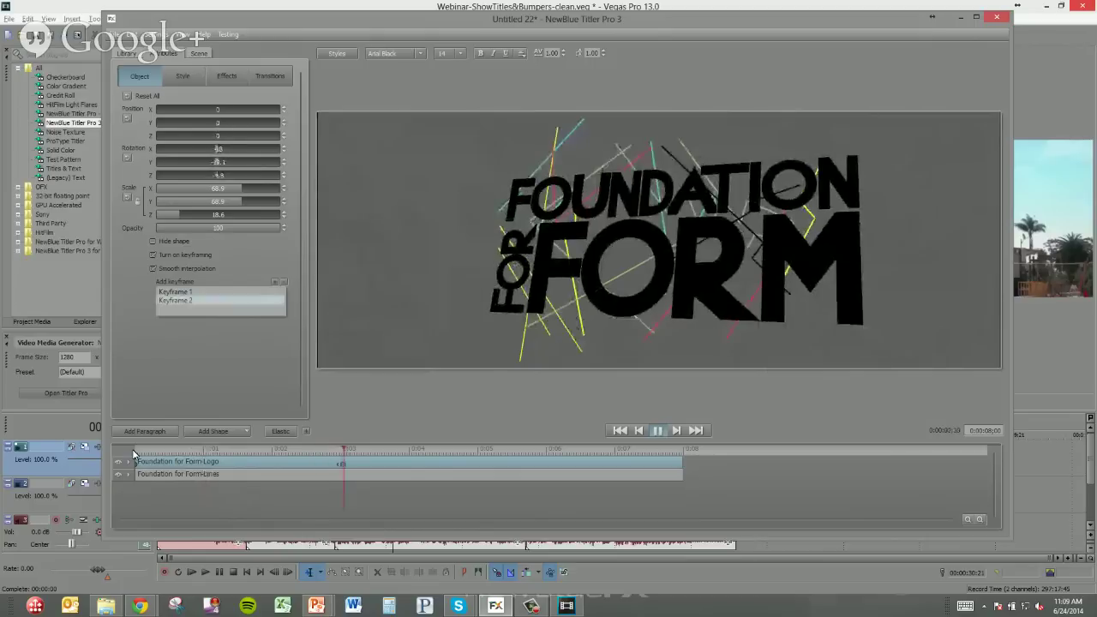
{"action": "key", "text": "space"}
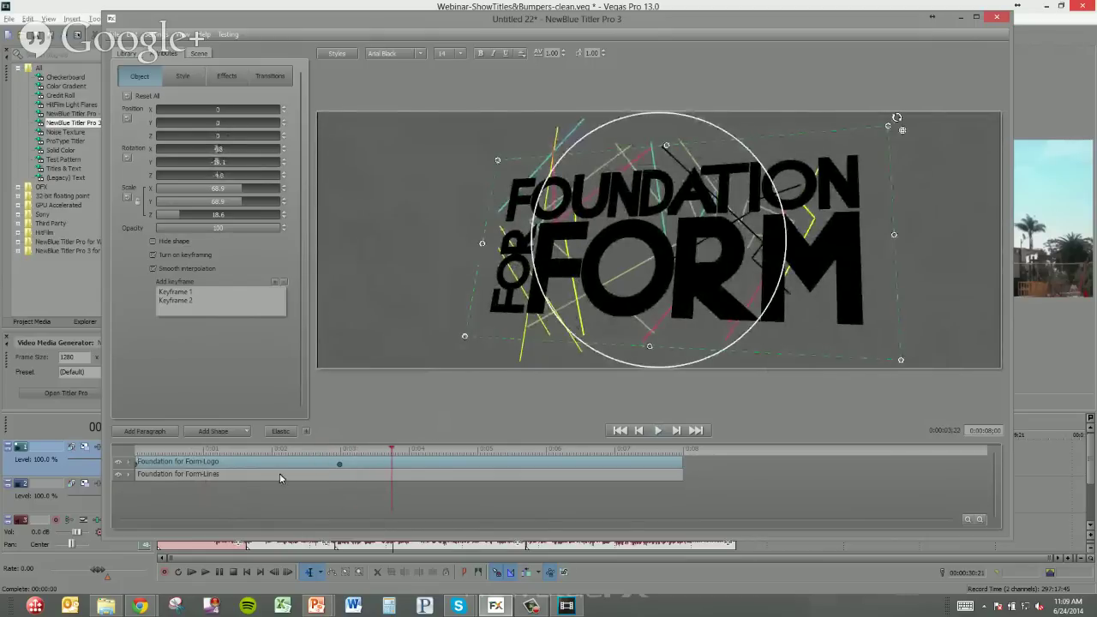
Step: At about 0:00:01:06, give the letter O of FORM a muted green 3D face and an extrusion of 9.7
{"action": "left_click_drag", "start_coordinate": [298, 452], "coordinate": [217, 452]}
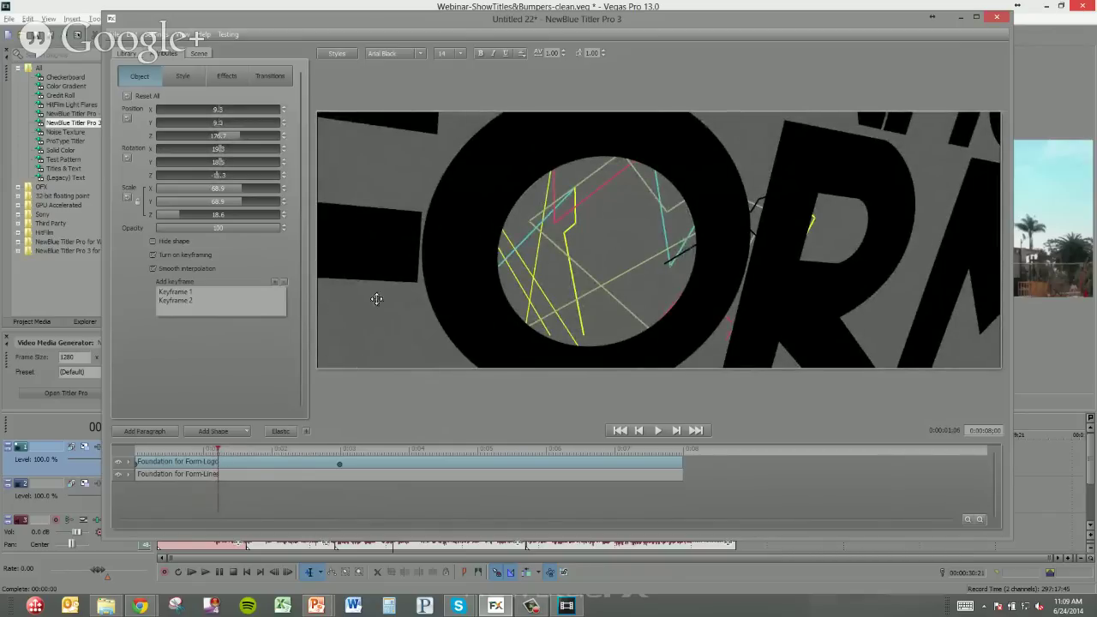
{"action": "left_click", "coordinate": [445, 247]}
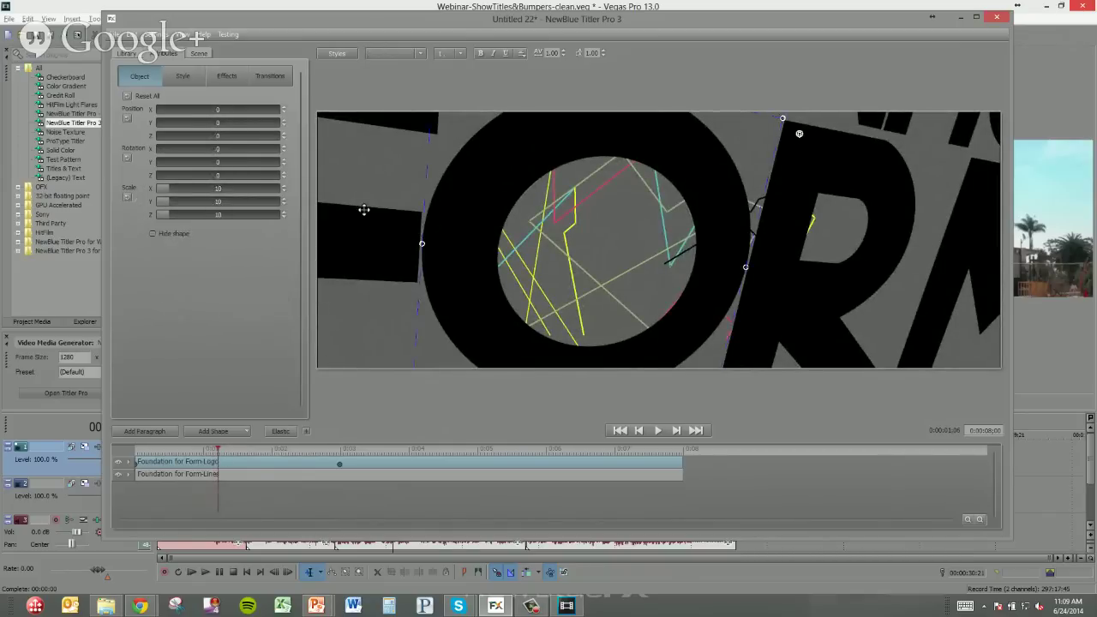
{"action": "left_click", "coordinate": [190, 78]}
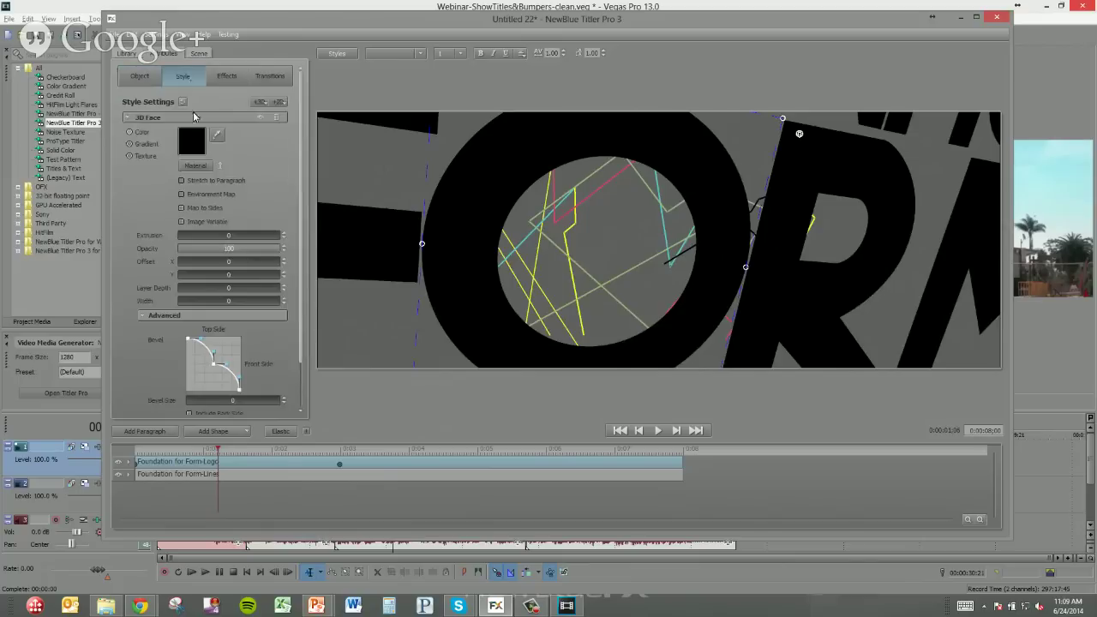
{"action": "left_click", "coordinate": [129, 119]}
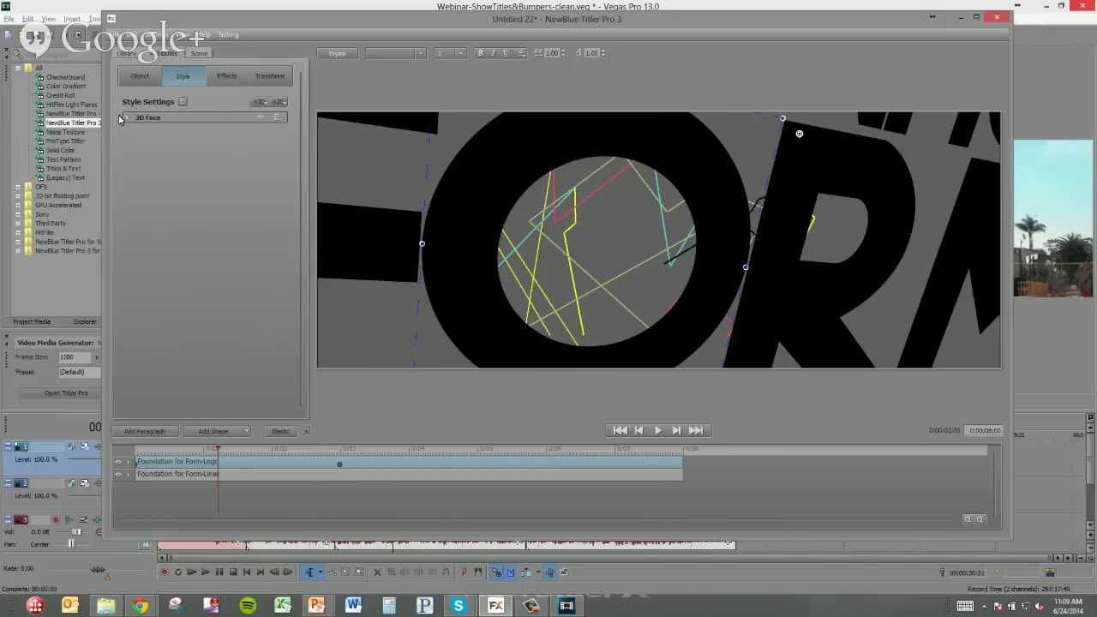
{"action": "left_click", "coordinate": [129, 119]}
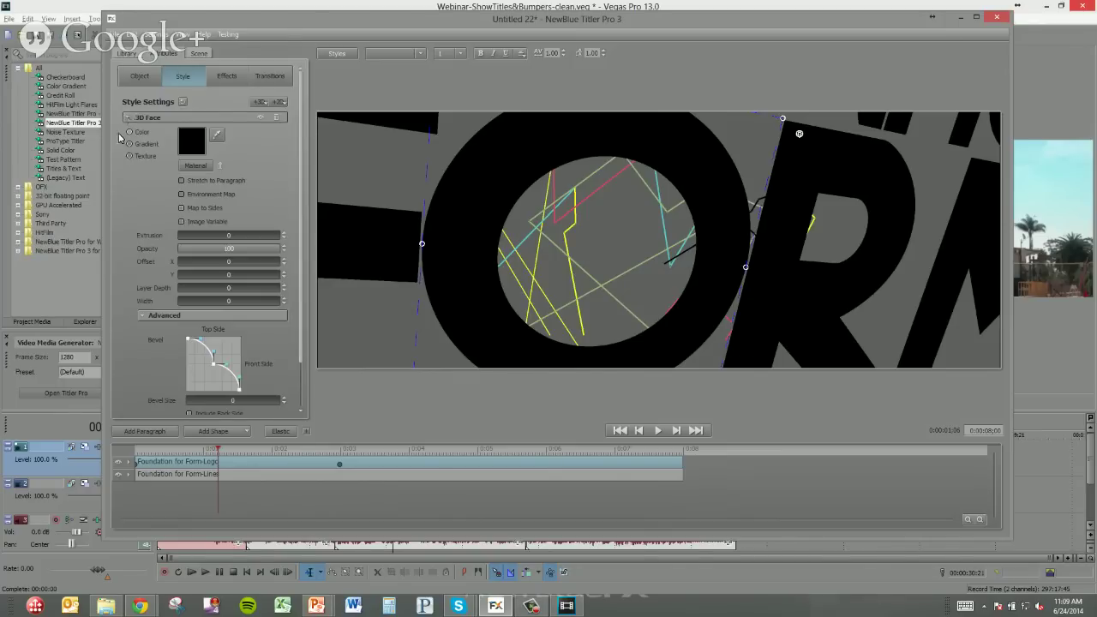
{"action": "left_click", "coordinate": [194, 144]}
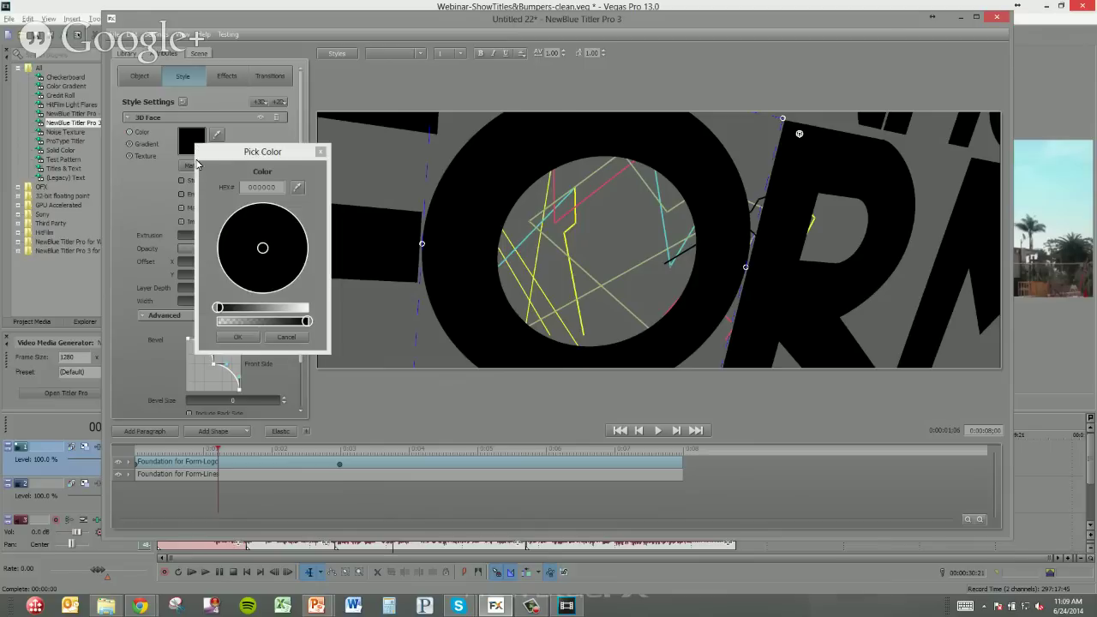
{"action": "left_click_drag", "start_coordinate": [221, 310], "coordinate": [283, 310]}
{"action": "left_click", "coordinate": [267, 234]}
{"action": "left_click_drag", "start_coordinate": [266, 234], "coordinate": [278, 252]}
{"action": "left_click", "coordinate": [241, 339]}
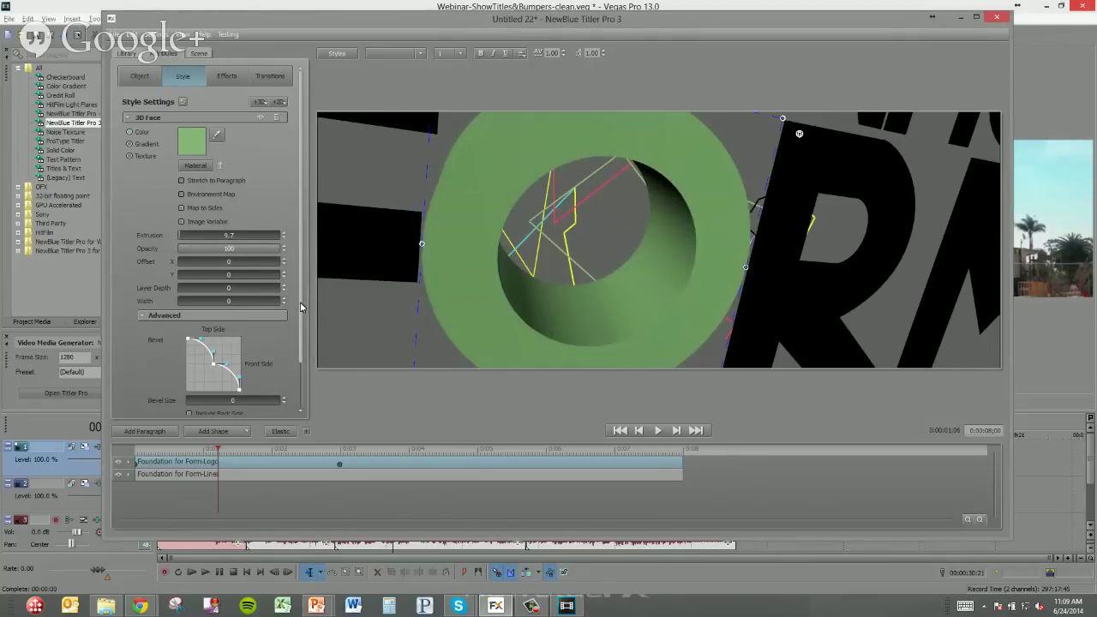
Step: Give the green O a bevel of size 0.02, reshaping a linear bevel profile into a gently rounded curve
{"action": "left_click_drag", "start_coordinate": [301, 307], "coordinate": [301, 339]}
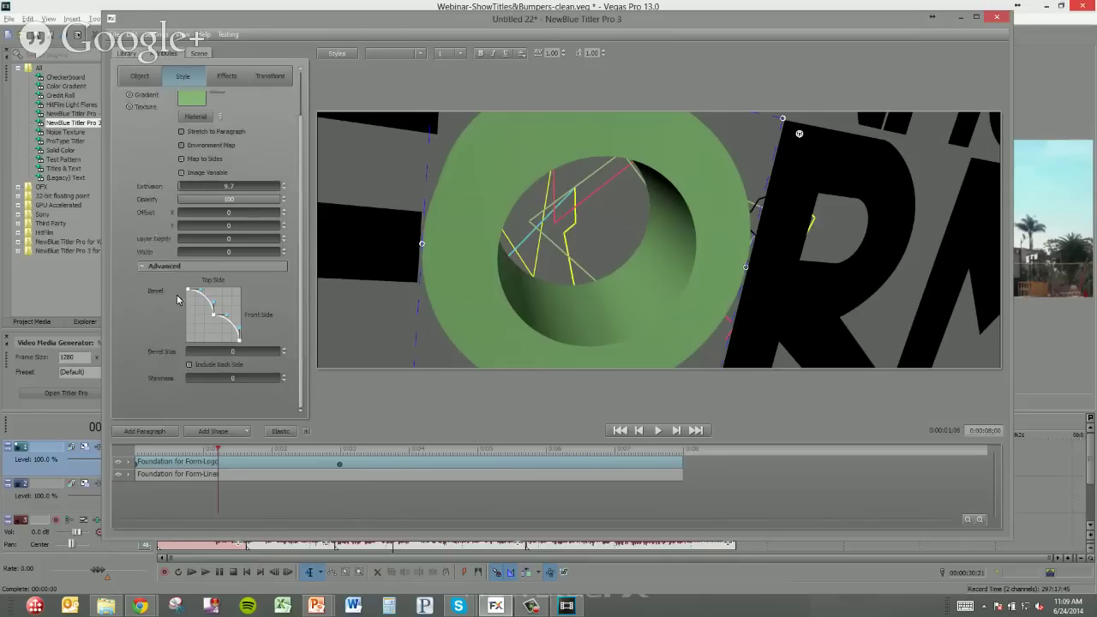
{"action": "left_click_drag", "start_coordinate": [191, 354], "coordinate": [202, 353]}
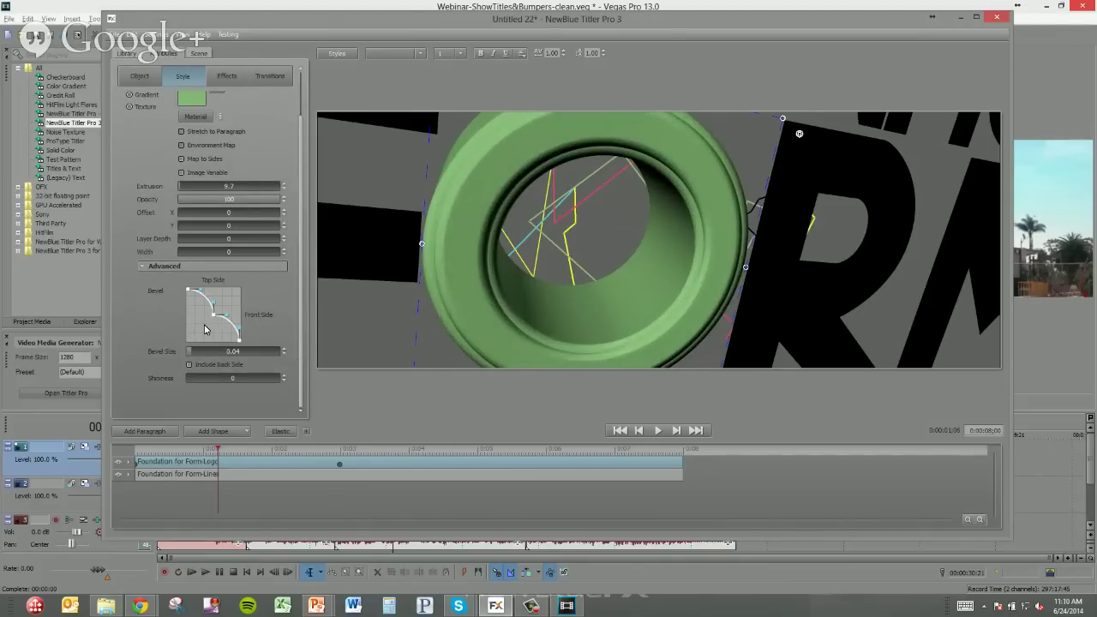
{"action": "right_click", "coordinate": [206, 329]}
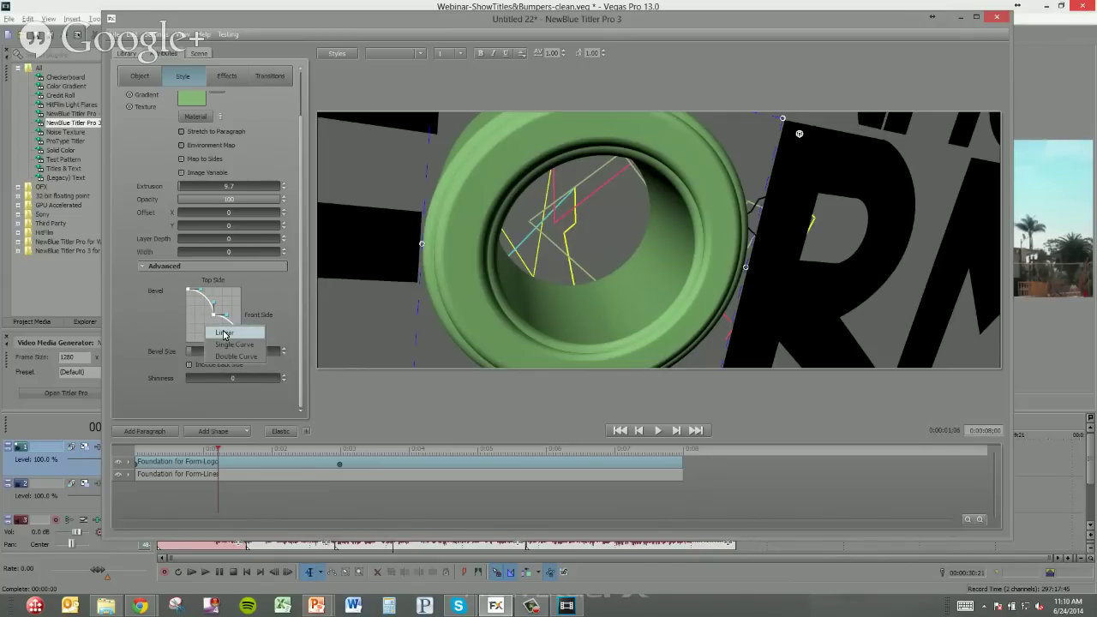
{"action": "left_click", "coordinate": [235, 334]}
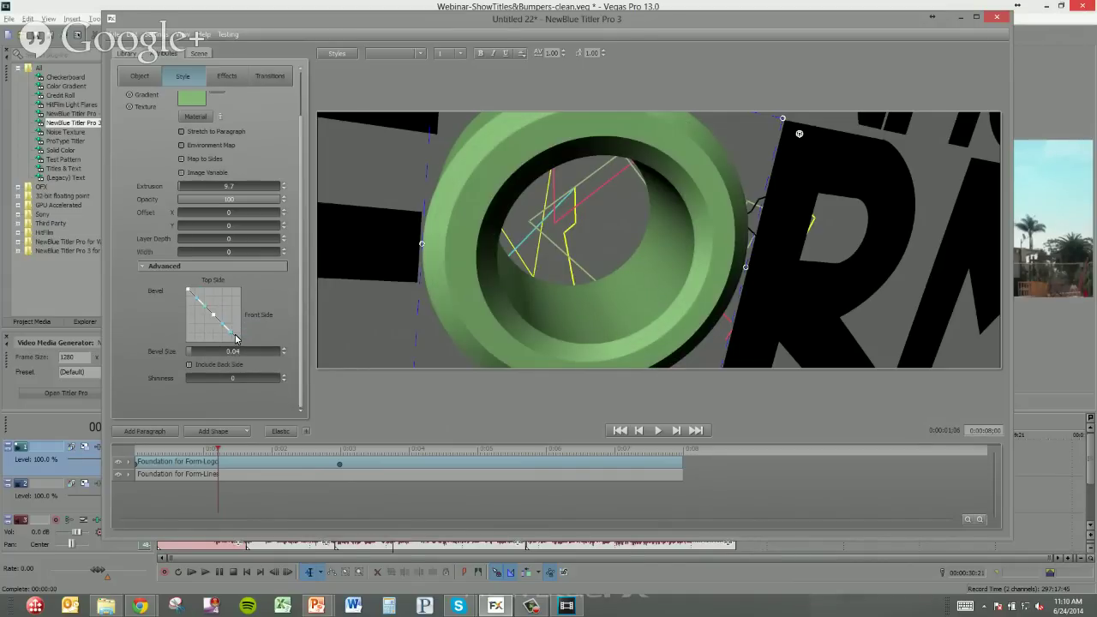
{"action": "left_click_drag", "start_coordinate": [215, 319], "coordinate": [201, 295]}
{"action": "left_click", "coordinate": [193, 299]}
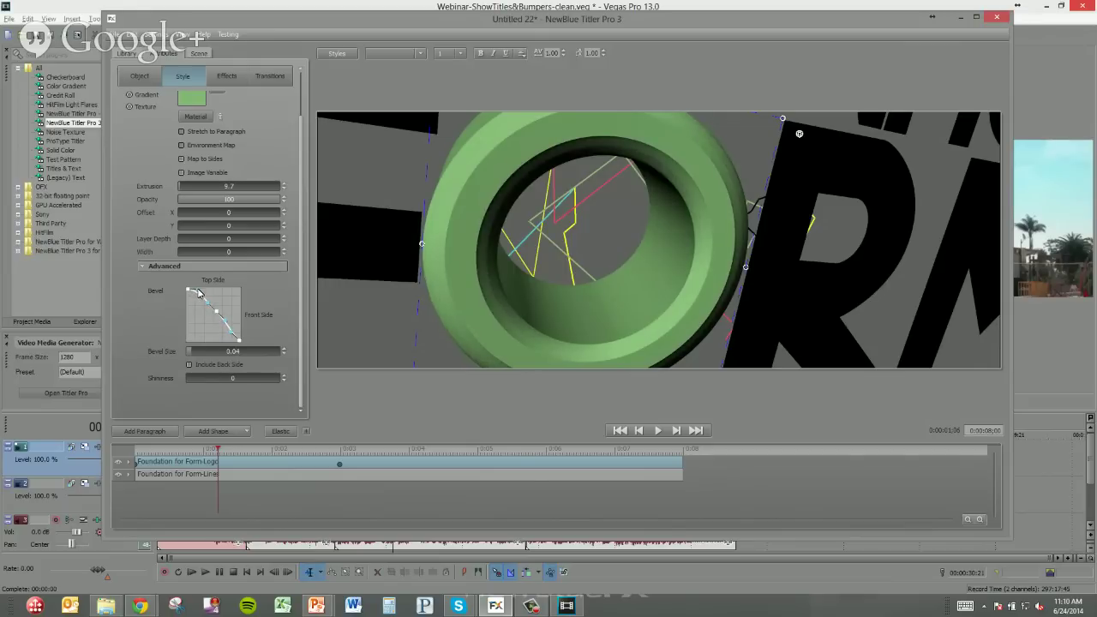
{"action": "left_click_drag", "start_coordinate": [234, 334], "coordinate": [187, 353]}
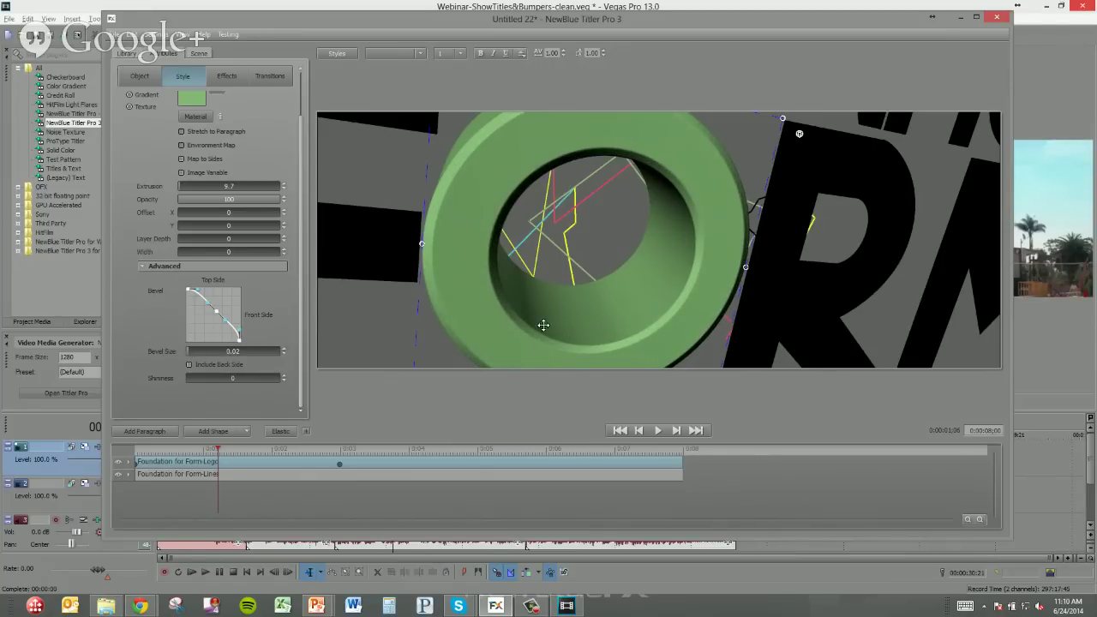
{"action": "left_click", "coordinate": [216, 453]}
{"action": "left_click_drag", "start_coordinate": [216, 452], "coordinate": [223, 453]}
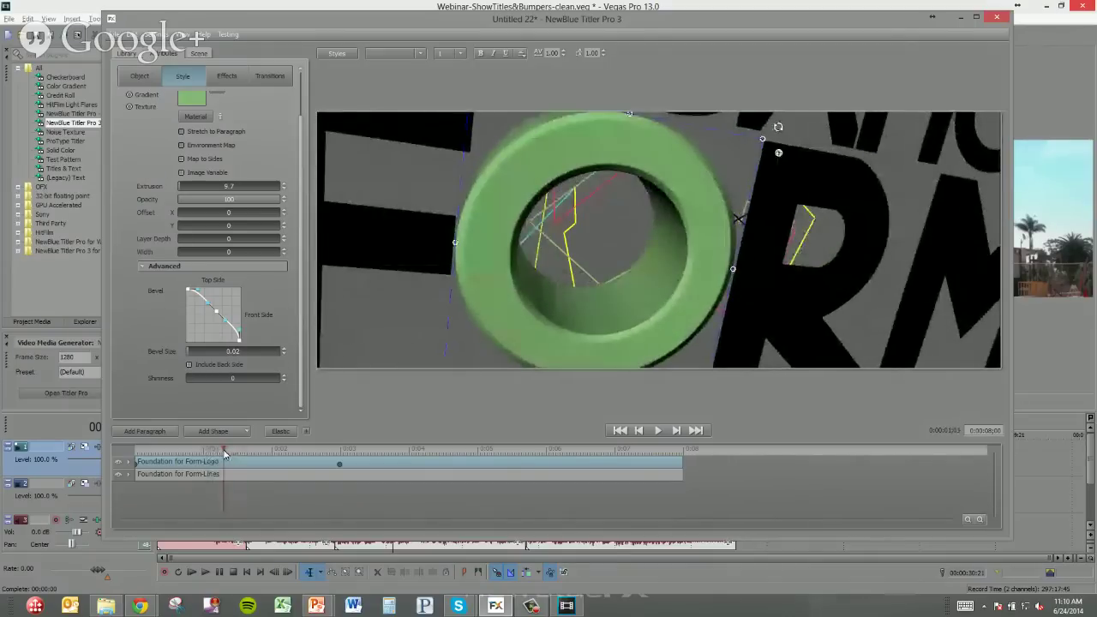
Step: Set the green O's bevel size to 0.01, include the back side in the bevel, and reduce the extrusion to 2.8
{"action": "left_click", "coordinate": [190, 353]}
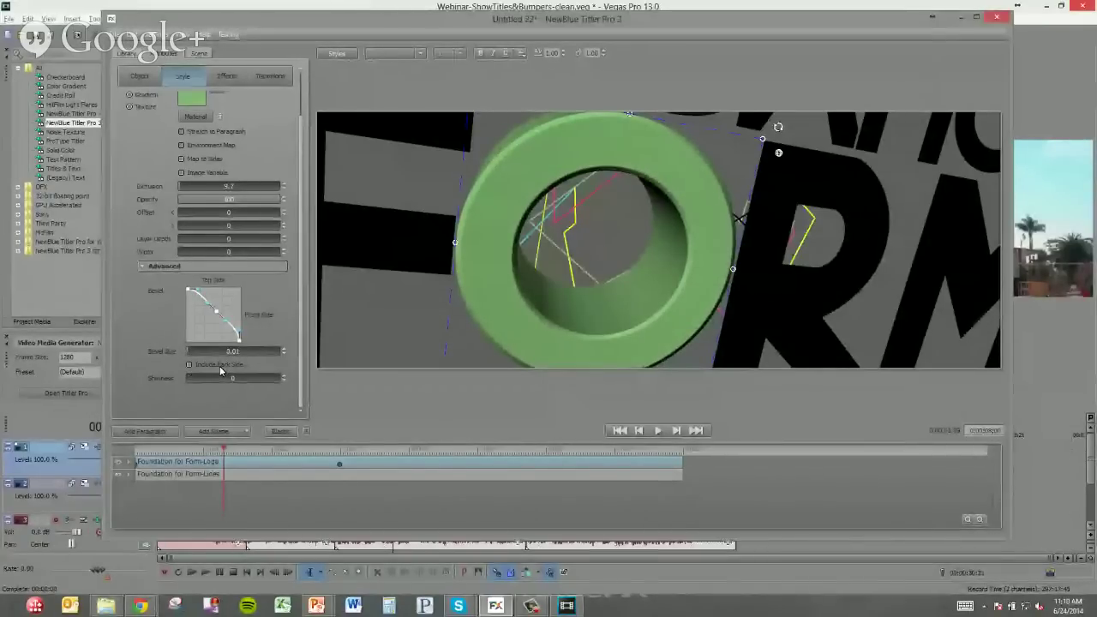
{"action": "left_click", "coordinate": [189, 367]}
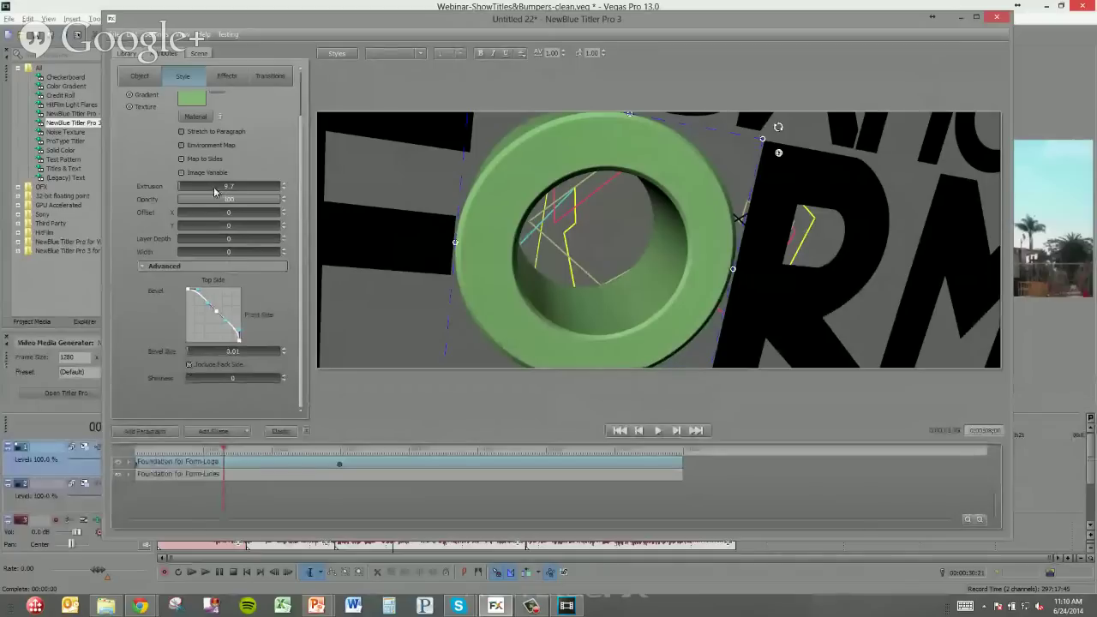
{"action": "scroll", "coordinate": [218, 194], "scroll_direction": "up", "scroll_amount": 5}
{"action": "scroll", "coordinate": [217, 194], "scroll_direction": "down", "scroll_amount": 7}
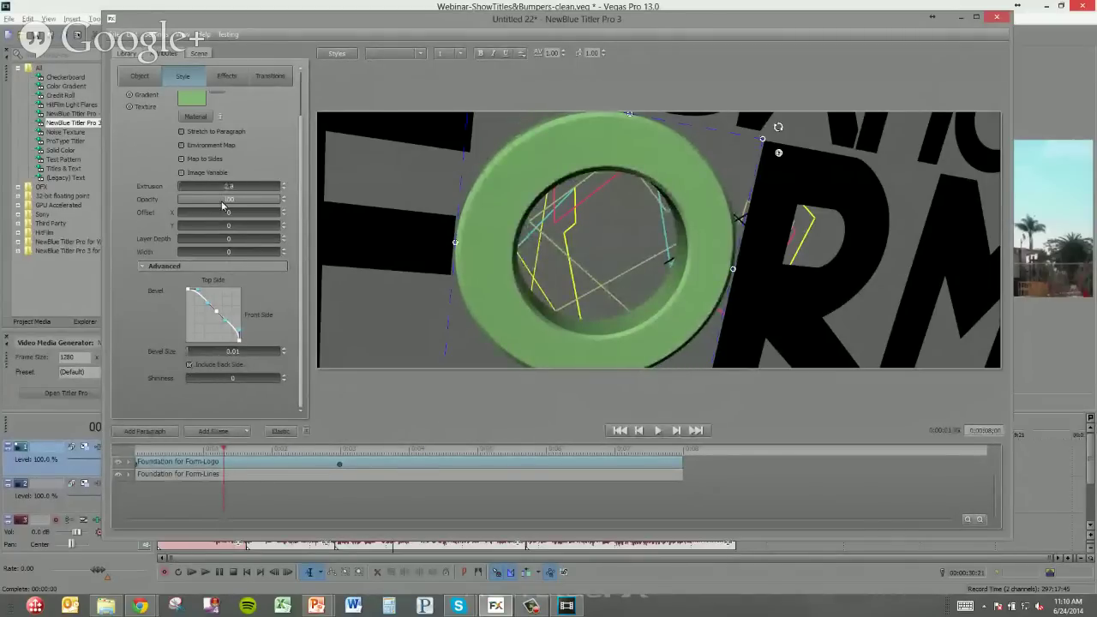
Step: Texture the O's 3D face with the image Greeting Card Torley.png and map the texture to its sides
{"action": "left_click_drag", "start_coordinate": [299, 208], "coordinate": [305, 136]}
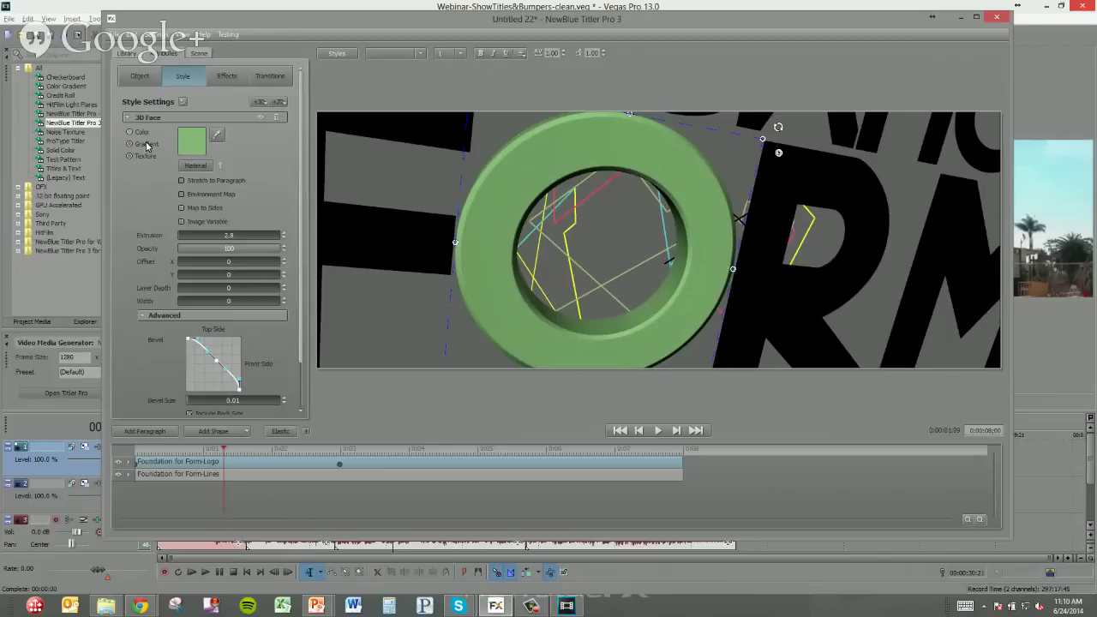
{"action": "left_click", "coordinate": [188, 150]}
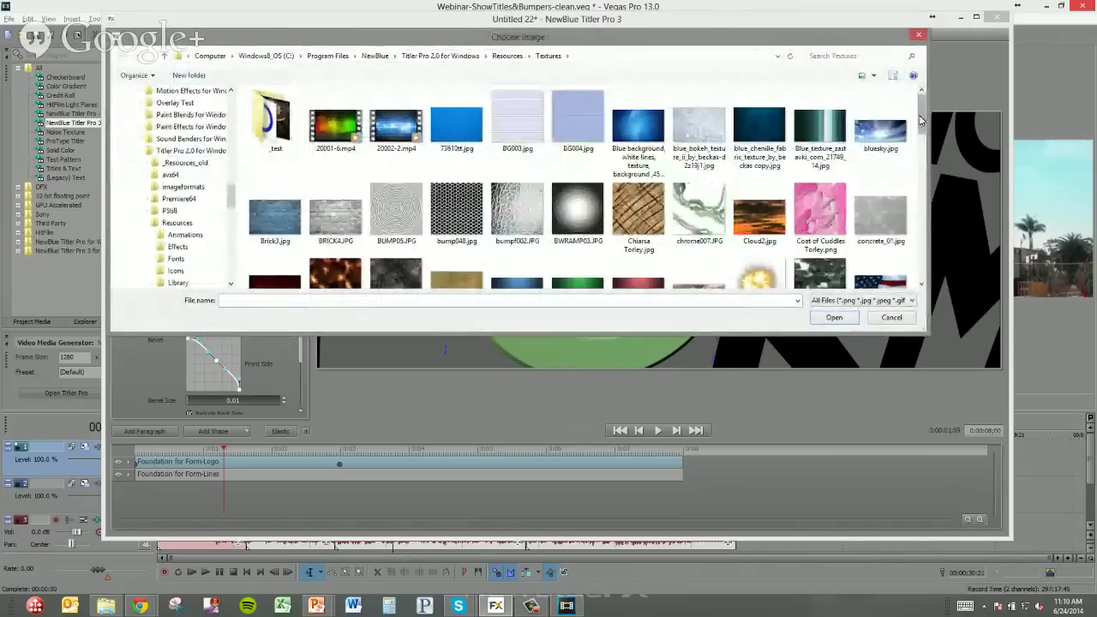
{"action": "mouse_move", "coordinate": [921, 120]}
{"action": "left_mouse_down"}
{"action": "mouse_move", "coordinate": [921, 141]}
{"action": "mouse_move", "coordinate": [913, 115]}
{"action": "mouse_move", "coordinate": [925, 128]}
{"action": "left_mouse_up"}
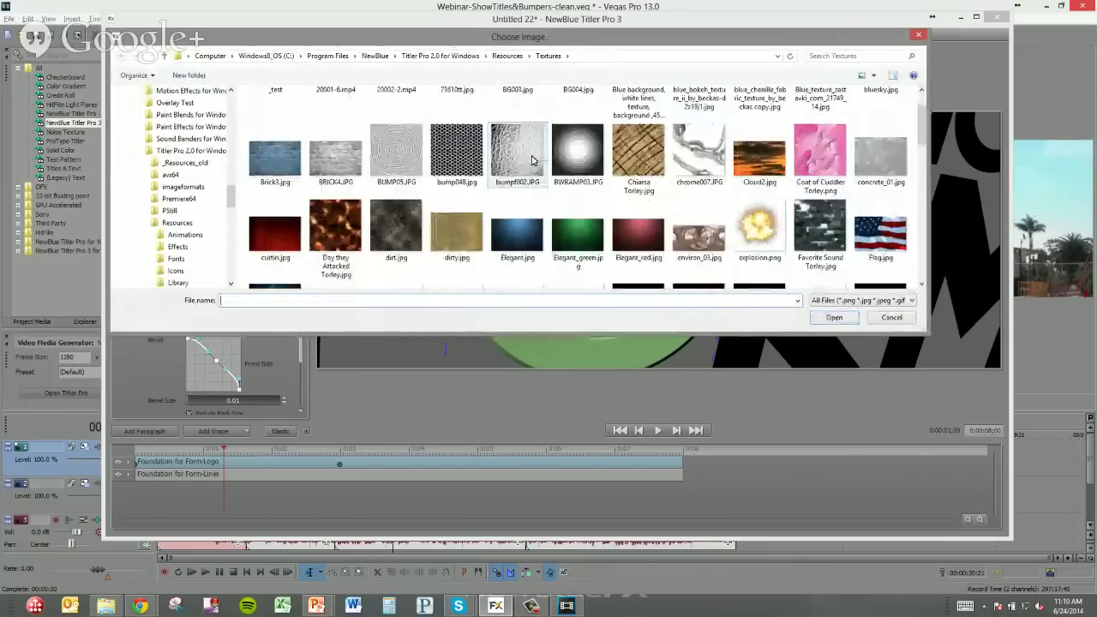
{"action": "left_click_drag", "start_coordinate": [920, 142], "coordinate": [923, 172]}
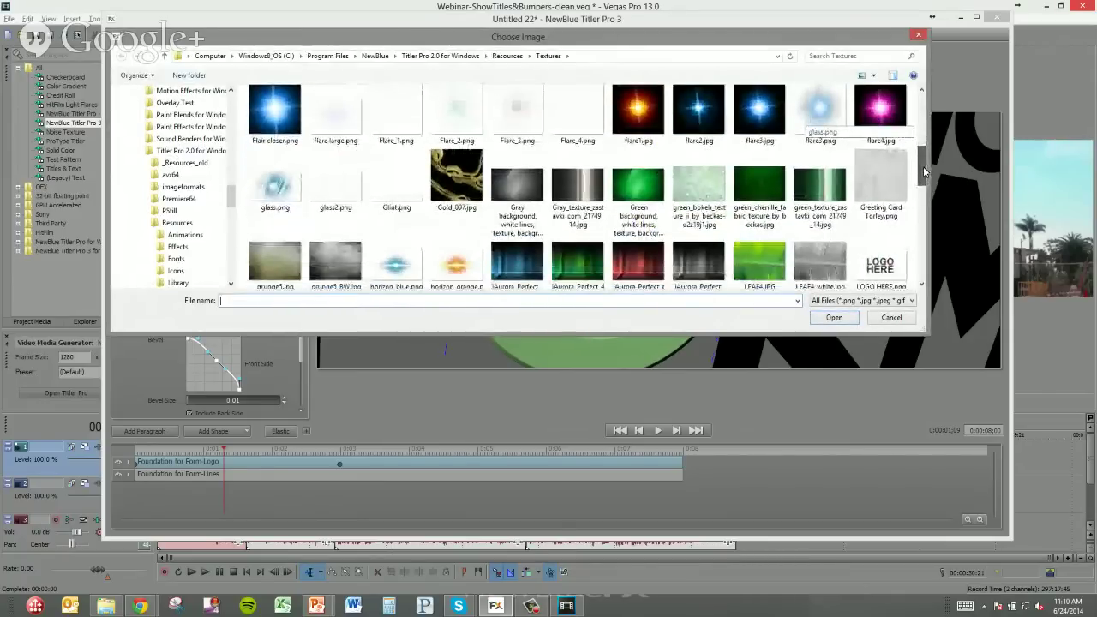
{"action": "double_click", "coordinate": [880, 184]}
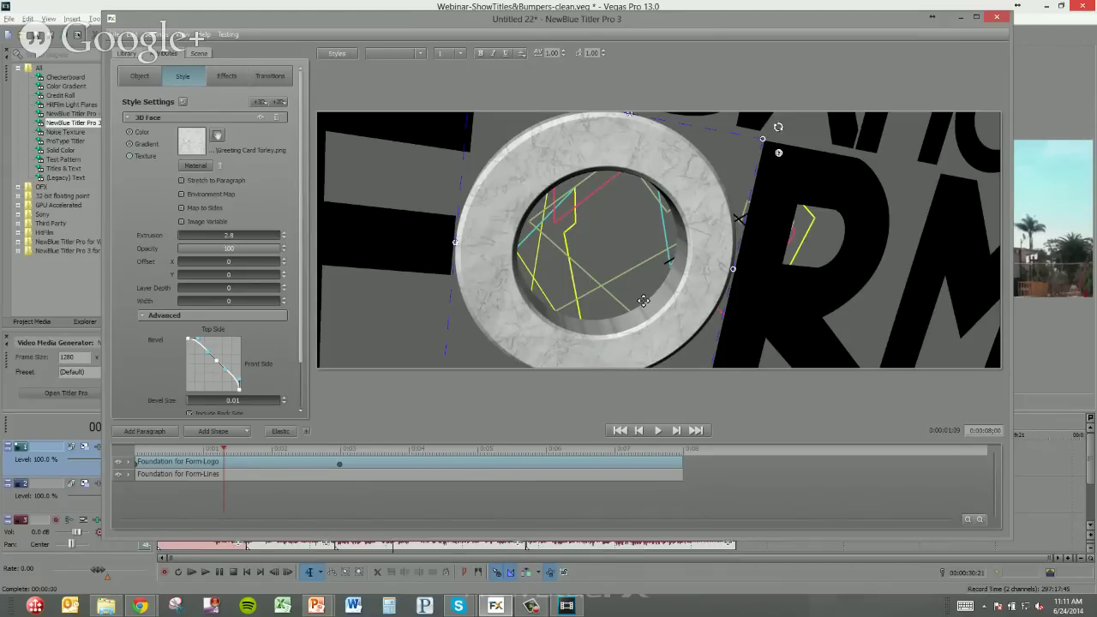
{"action": "left_click", "coordinate": [182, 208]}
{"action": "left_click", "coordinate": [779, 155]}
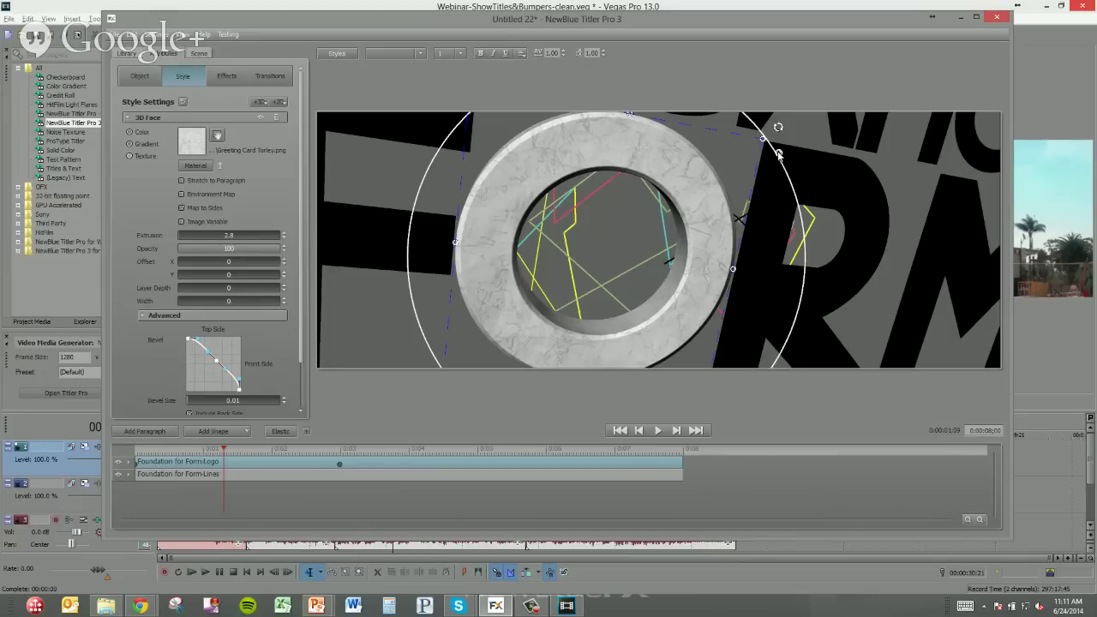
{"action": "left_click_drag", "start_coordinate": [523, 167], "coordinate": [596, 257]}
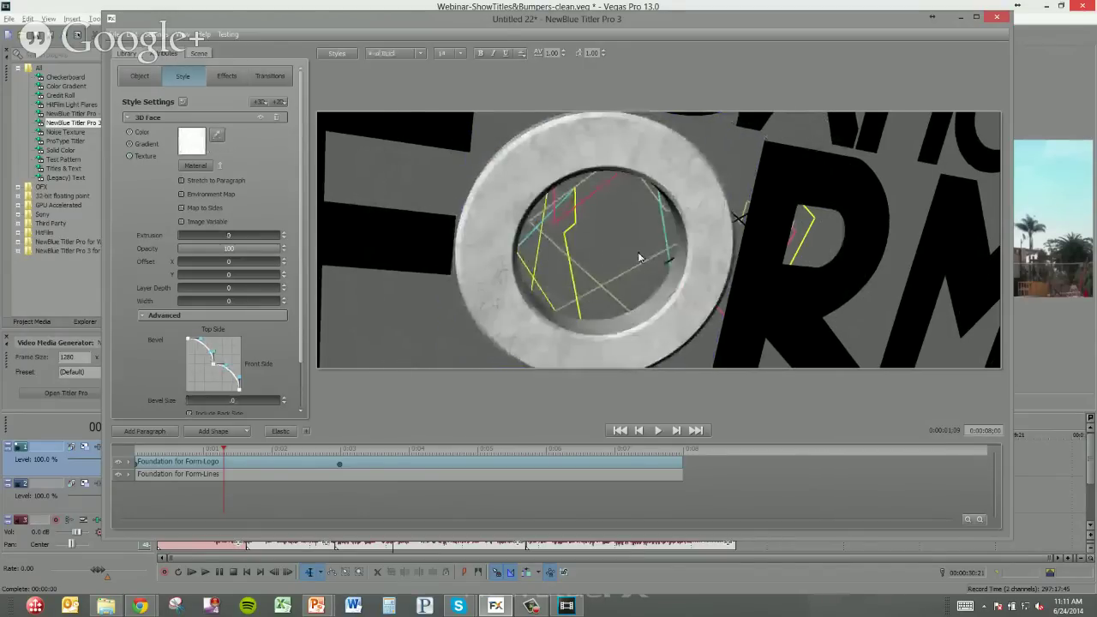
{"action": "left_click", "coordinate": [706, 229]}
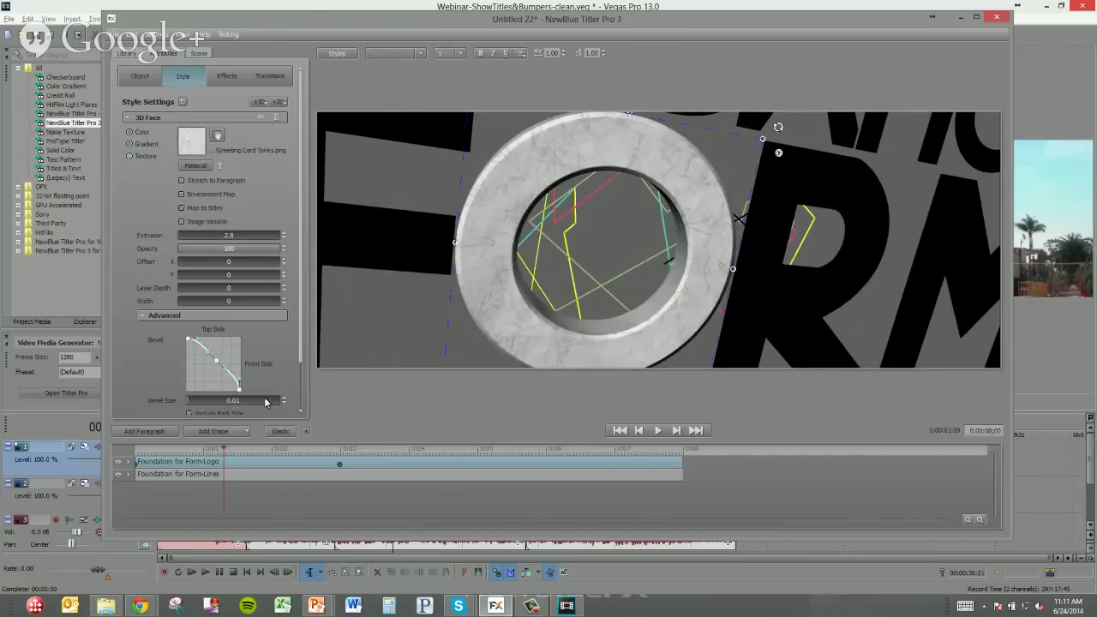
{"action": "left_click_drag", "start_coordinate": [778, 155], "coordinate": [711, 301]}
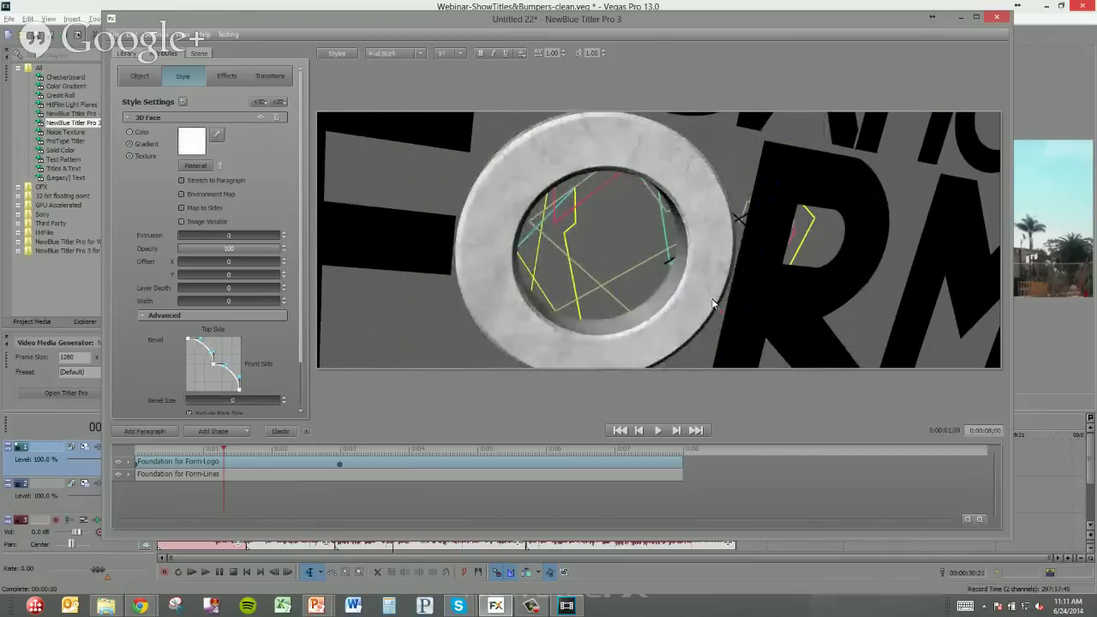
Step: Try out several normal maps on the O's material, including the bone, BRICK4, cardboard and Cloud2 maps
{"action": "left_click", "coordinate": [194, 166]}
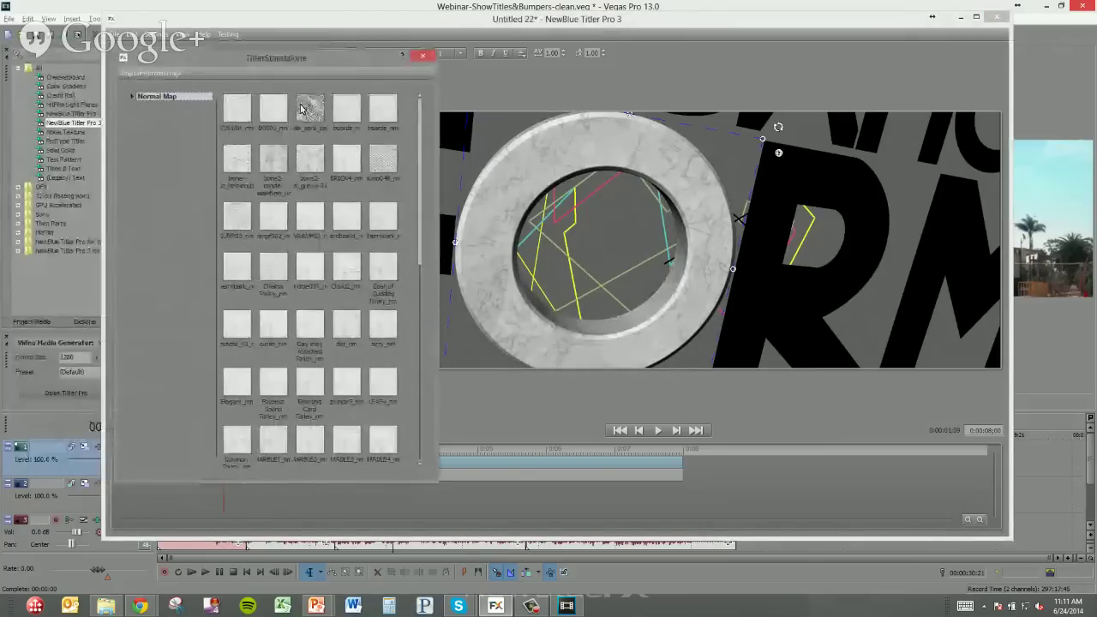
{"action": "left_click", "coordinate": [238, 160]}
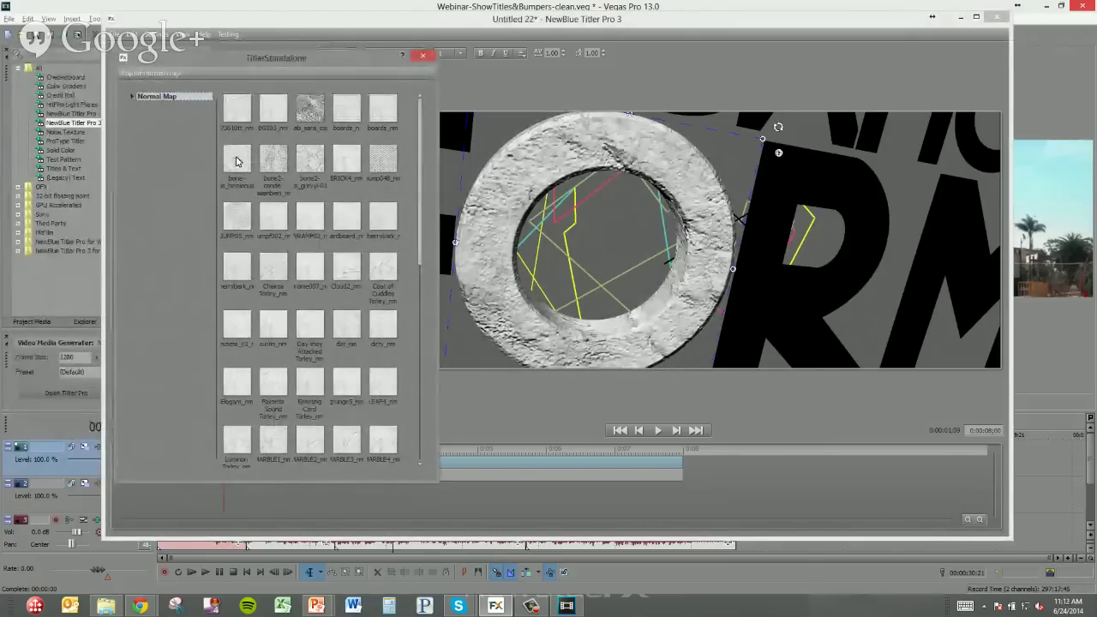
{"action": "left_click", "coordinate": [277, 166]}
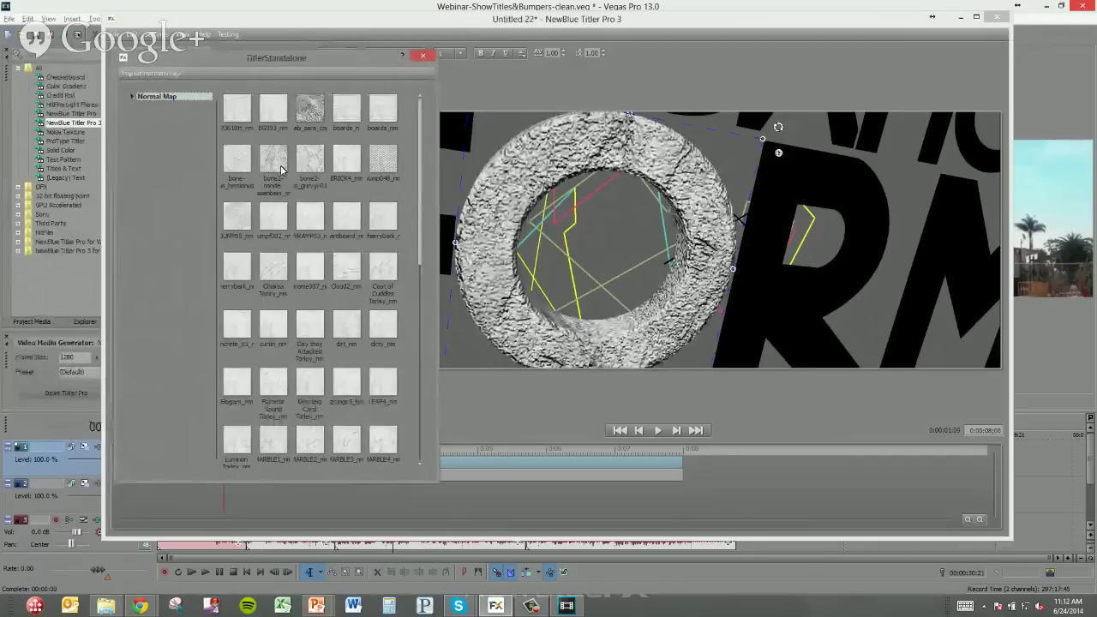
{"action": "left_click", "coordinate": [309, 163]}
{"action": "left_click", "coordinate": [346, 163]}
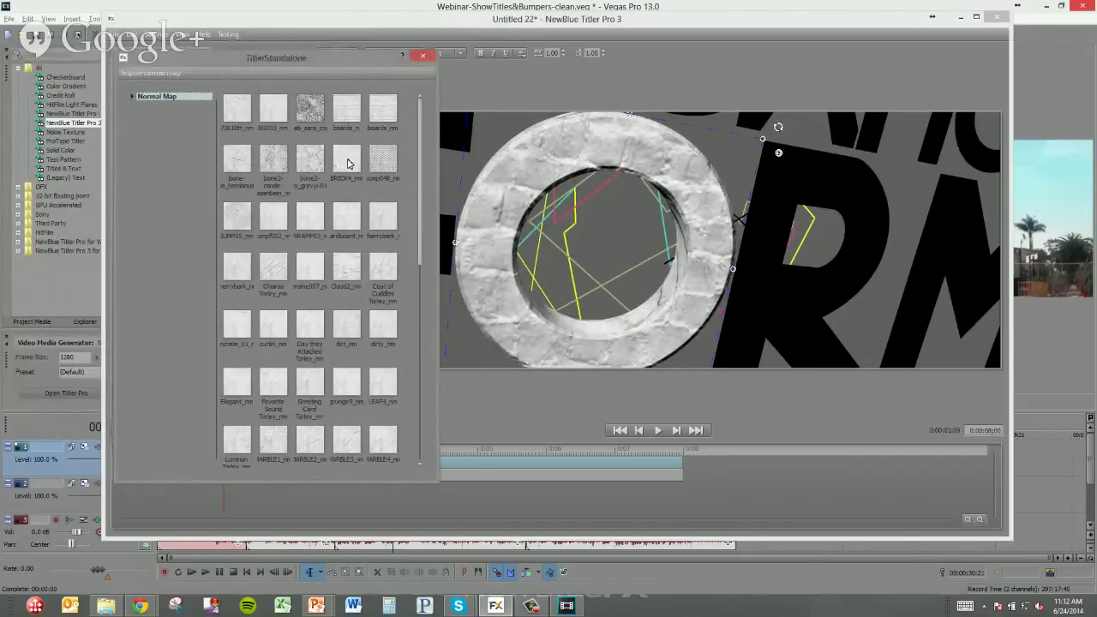
{"action": "left_click", "coordinate": [347, 221]}
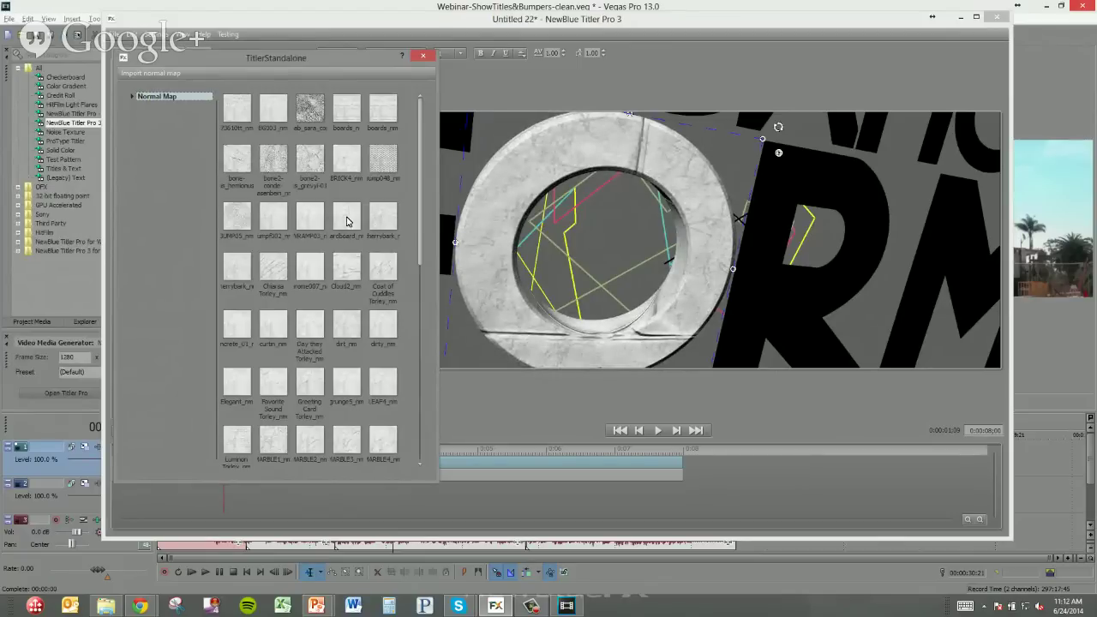
{"action": "left_click", "coordinate": [348, 266]}
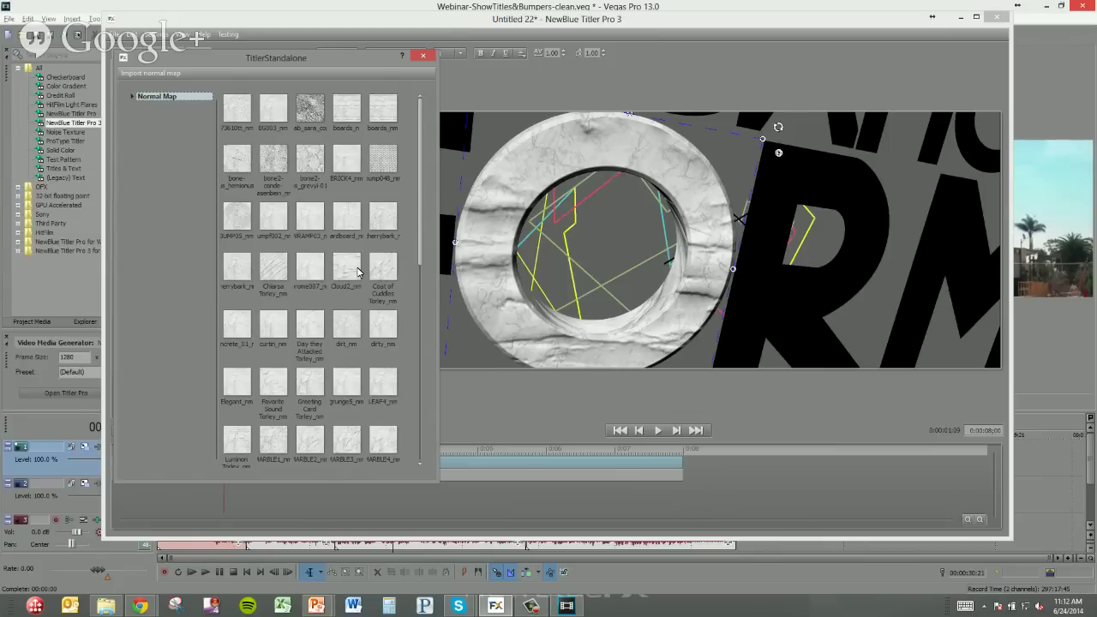
{"action": "left_click", "coordinate": [366, 246]}
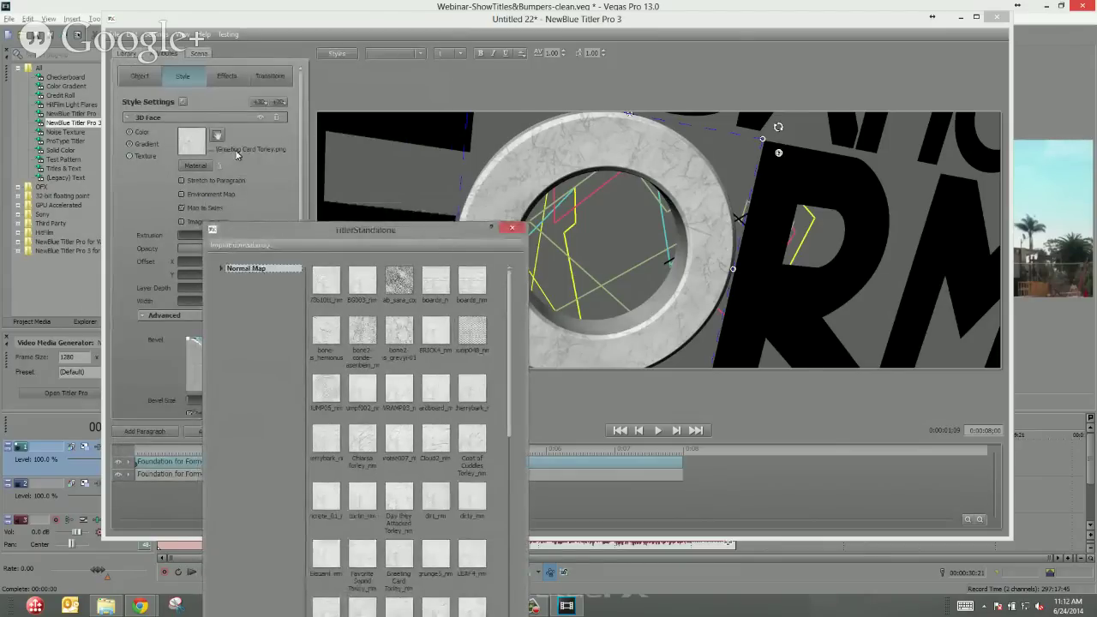
Step: Apply the Greeting Card Torley normal map to the O's material
{"action": "left_click_drag", "start_coordinate": [341, 236], "coordinate": [251, 67]}
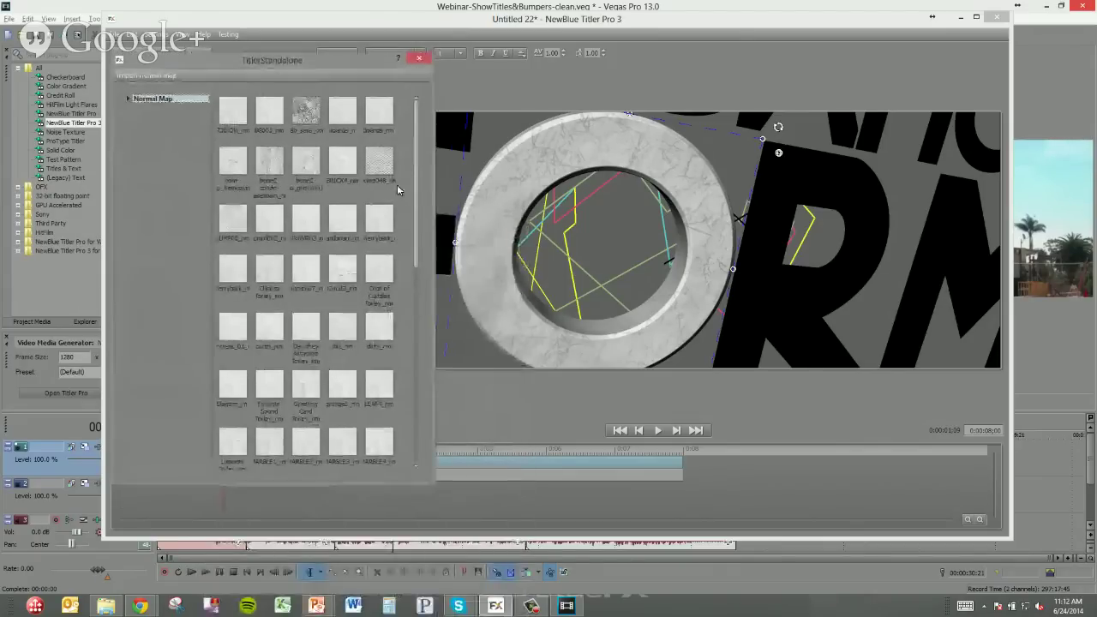
{"action": "left_click_drag", "start_coordinate": [414, 198], "coordinate": [415, 247]}
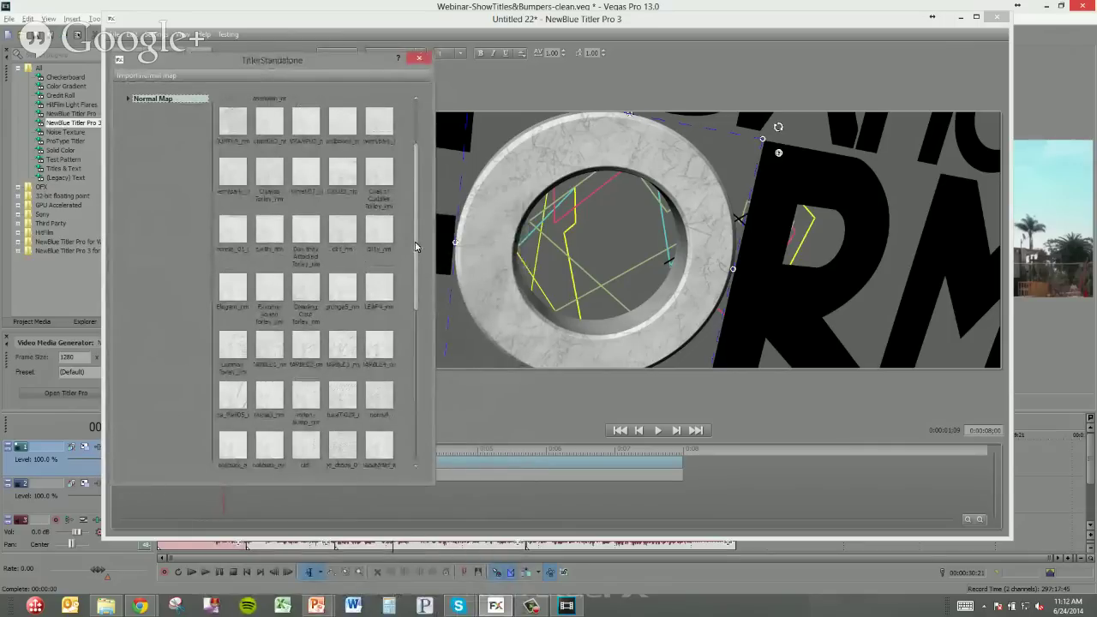
{"action": "left_click", "coordinate": [304, 296]}
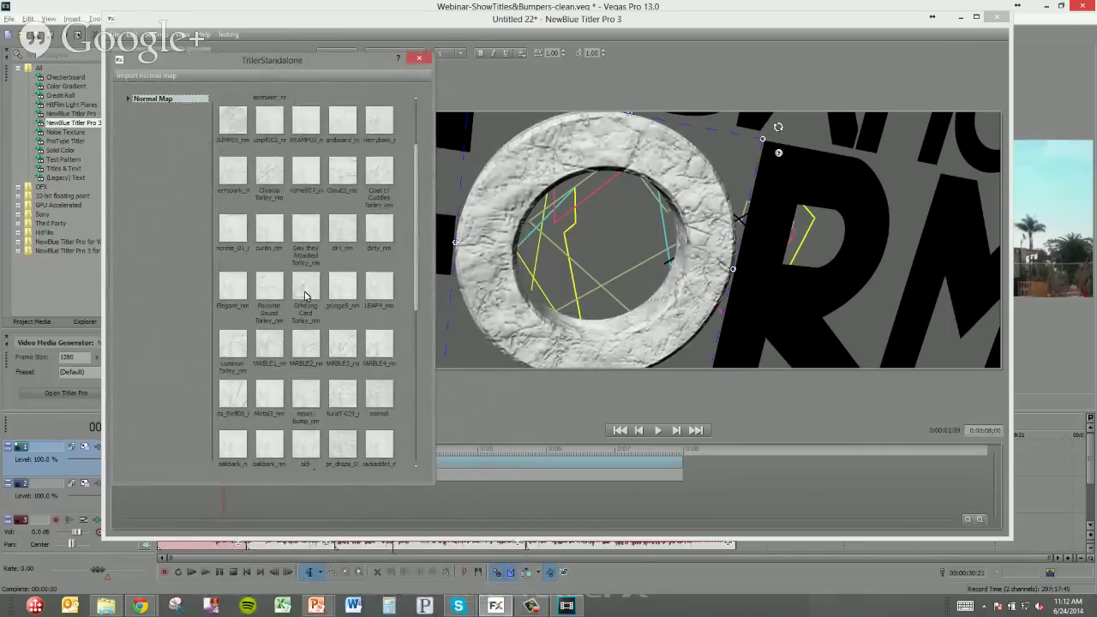
{"action": "left_click", "coordinate": [306, 288]}
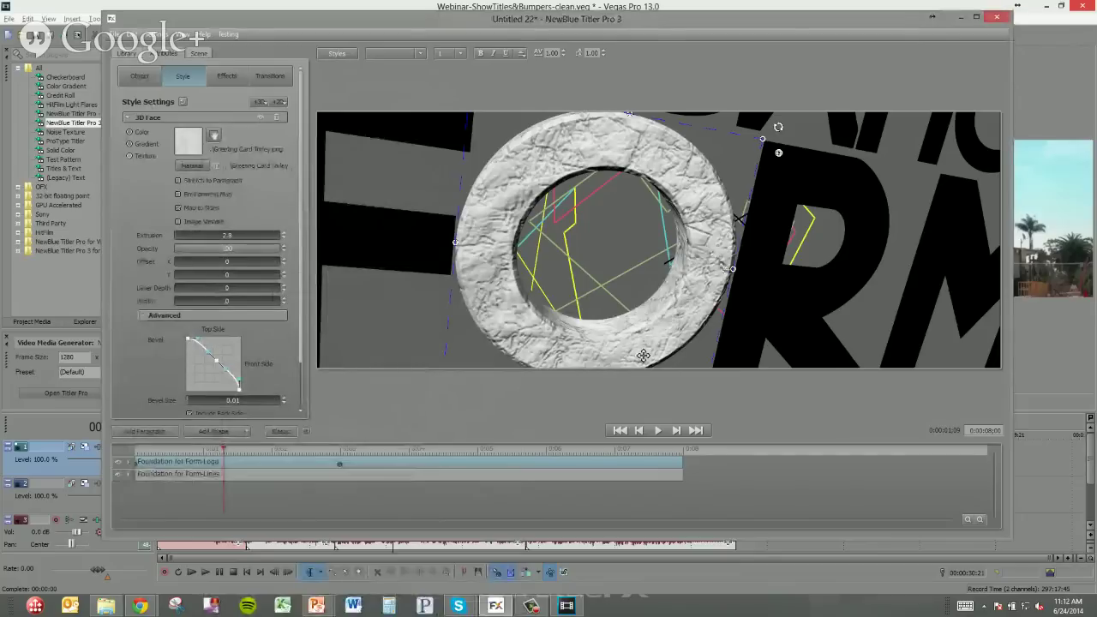
Step: Try redirecting the scene's Light 1 across the textured O
{"action": "left_click", "coordinate": [200, 54]}
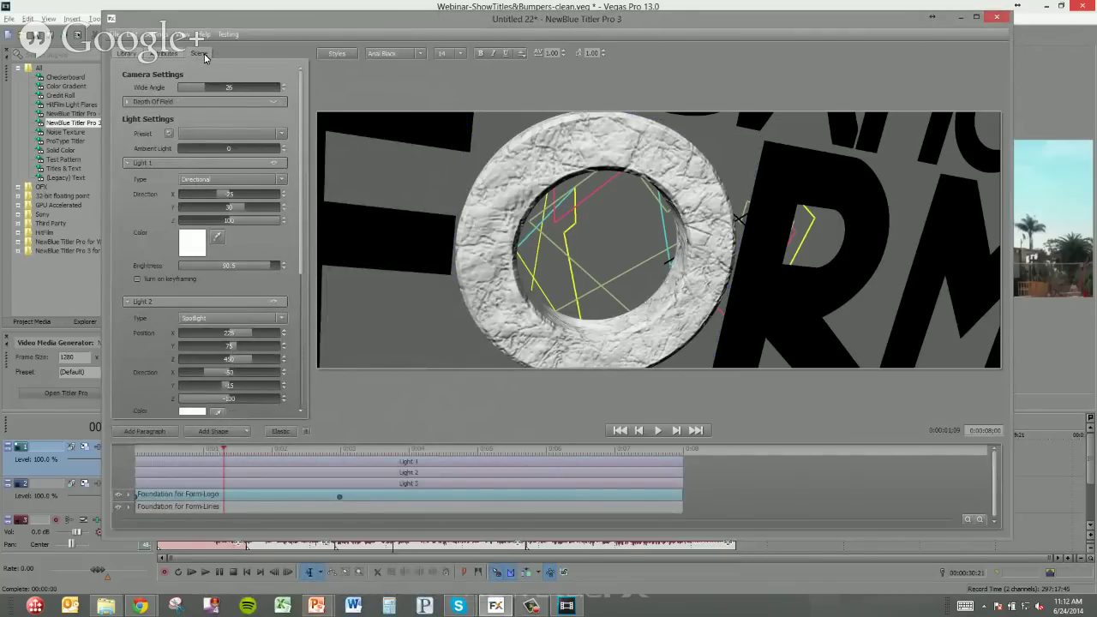
{"action": "left_click", "coordinate": [247, 163]}
{"action": "mouse_move", "coordinate": [719, 240]}
{"action": "left_mouse_down"}
{"action": "mouse_move", "coordinate": [689, 196]}
{"action": "mouse_move", "coordinate": [697, 179]}
{"action": "mouse_move", "coordinate": [677, 177]}
{"action": "mouse_move", "coordinate": [703, 210]}
{"action": "mouse_move", "coordinate": [681, 183]}
{"action": "mouse_move", "coordinate": [669, 197]}
{"action": "mouse_move", "coordinate": [674, 282]}
{"action": "left_mouse_up"}
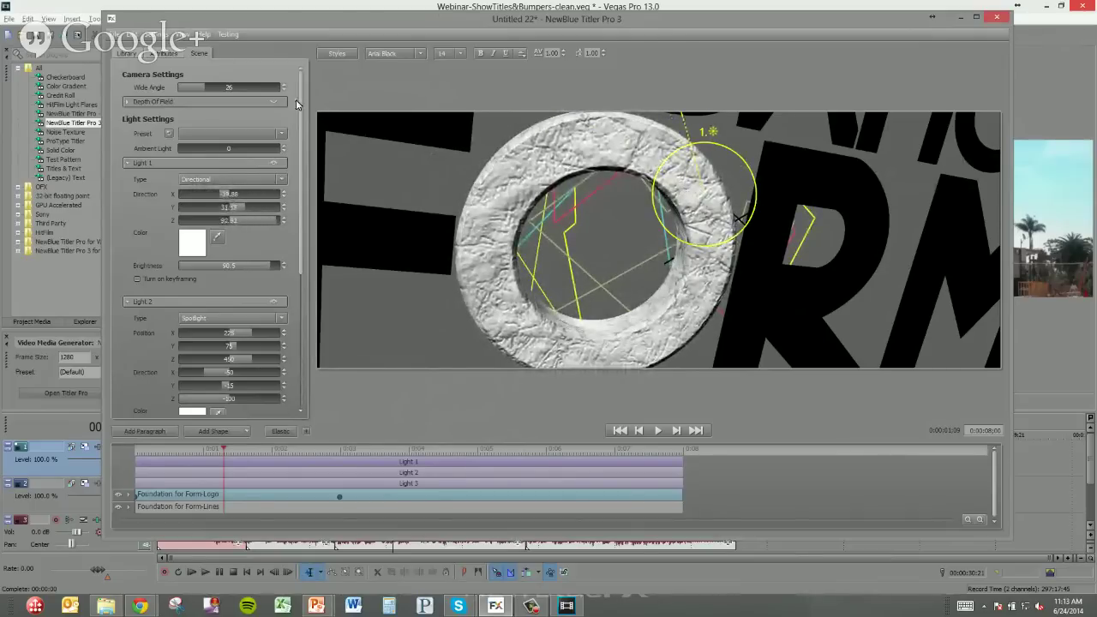
Step: Reset the scene lighting with the Reset to None light preset
{"action": "left_click", "coordinate": [282, 134]}
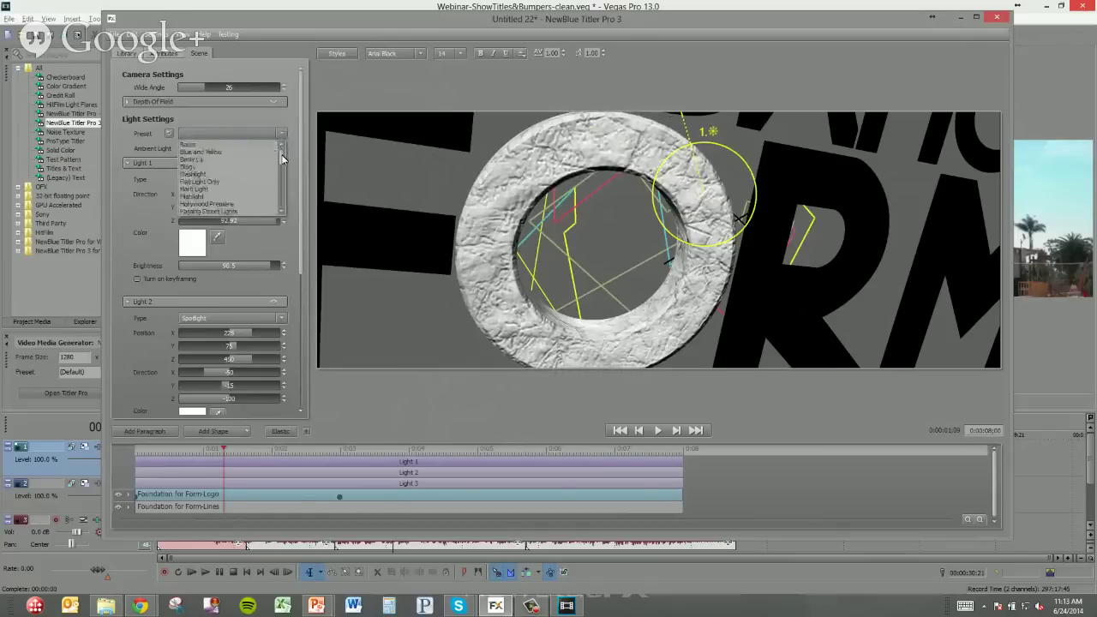
{"action": "scroll", "coordinate": [282, 158], "scroll_direction": "down", "scroll_amount": 3}
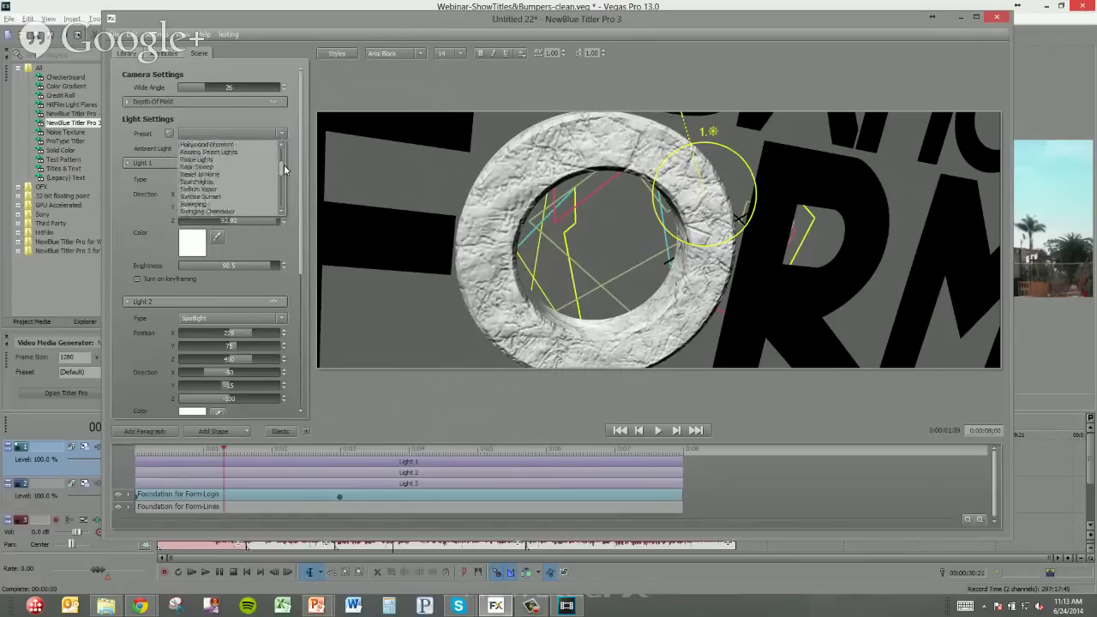
{"action": "left_click", "coordinate": [206, 174]}
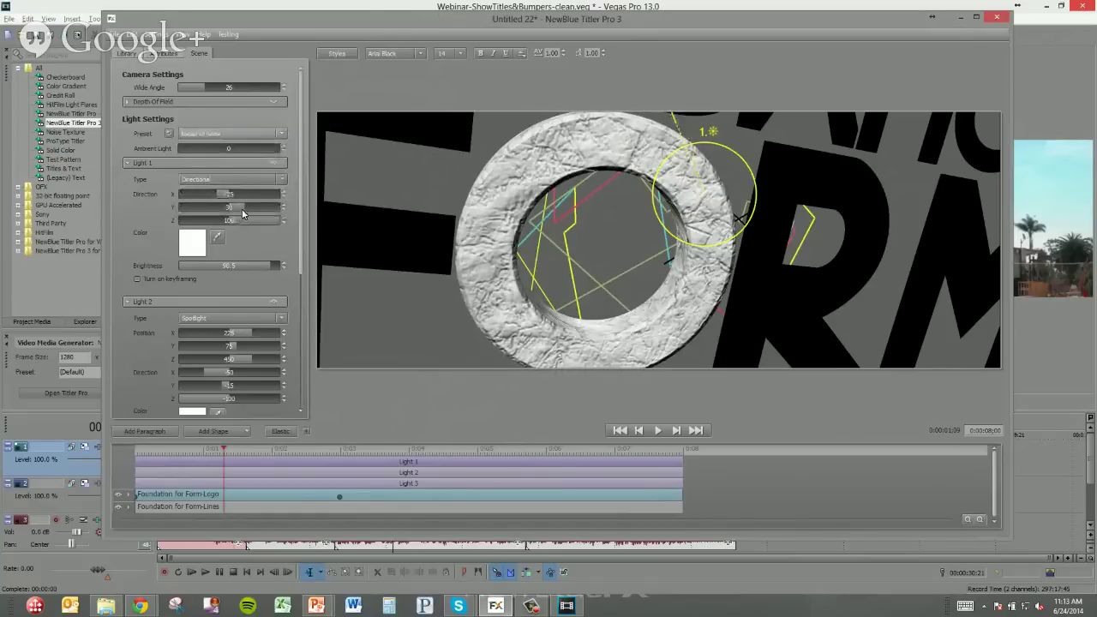
{"action": "left_click", "coordinate": [267, 268]}
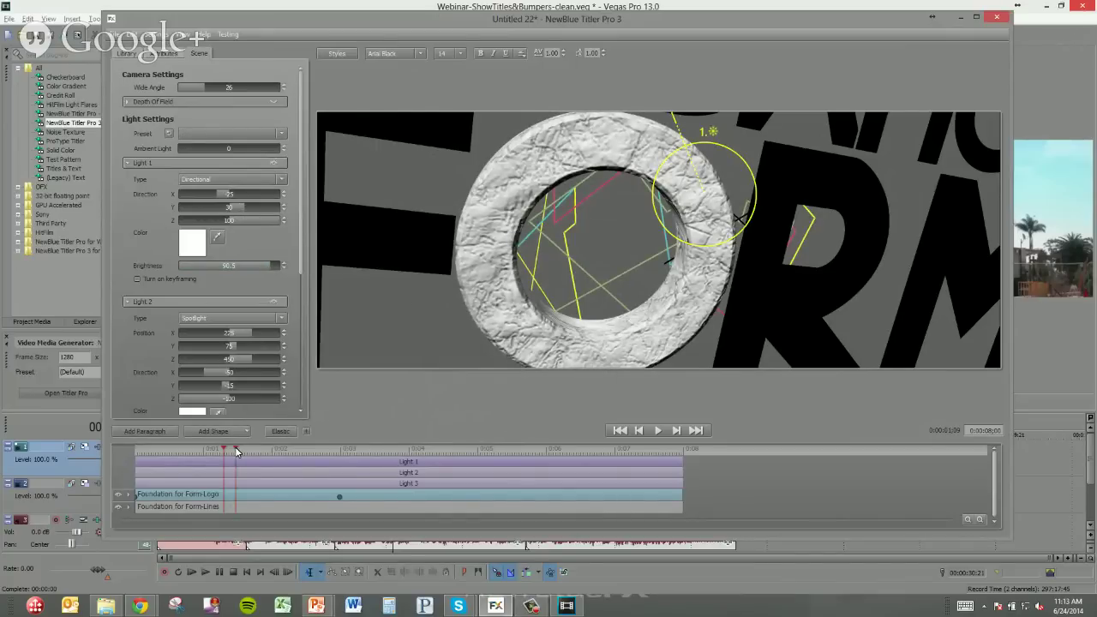
Step: At about 0:00:03:11, copy the style of the O in FORM and paste it onto the neighbouring F
{"action": "left_click_drag", "start_coordinate": [238, 451], "coordinate": [366, 460]}
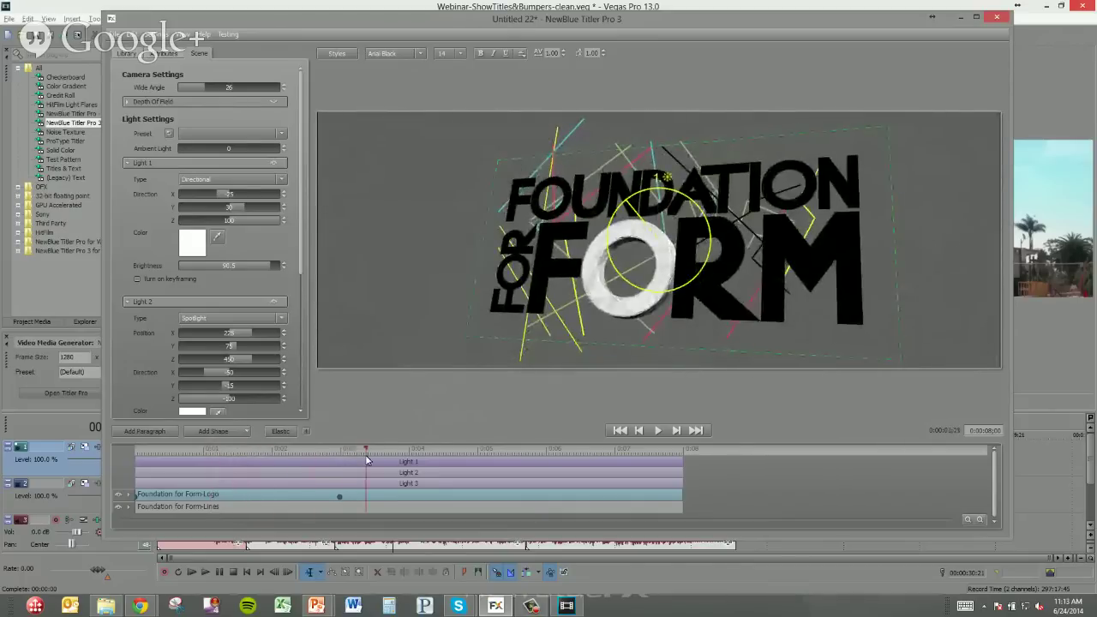
{"action": "left_click", "coordinate": [168, 56]}
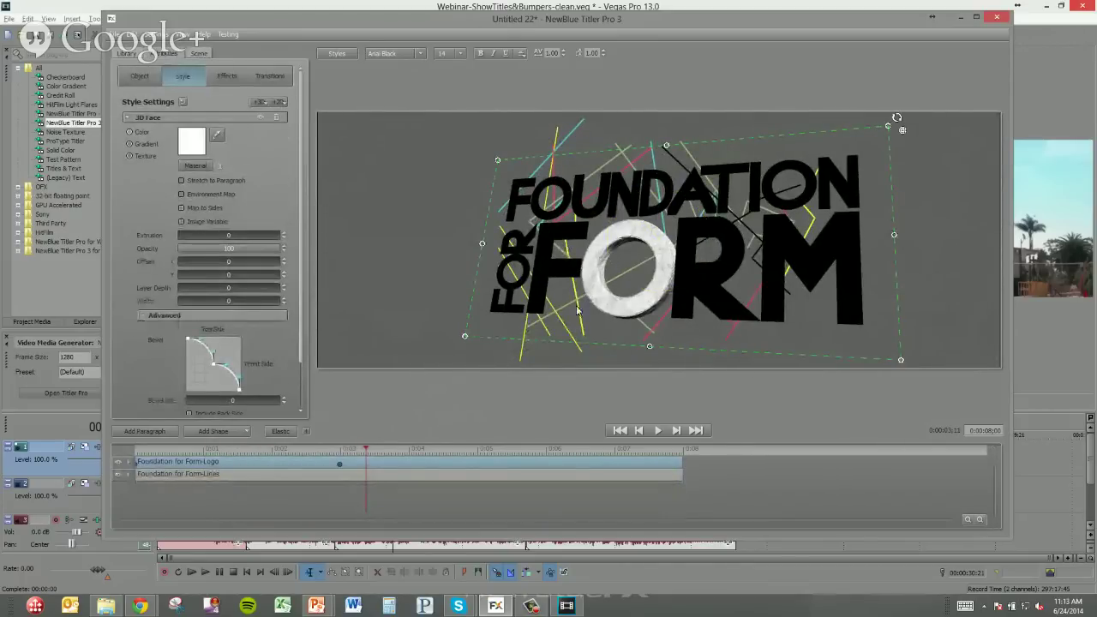
{"action": "left_click", "coordinate": [598, 285]}
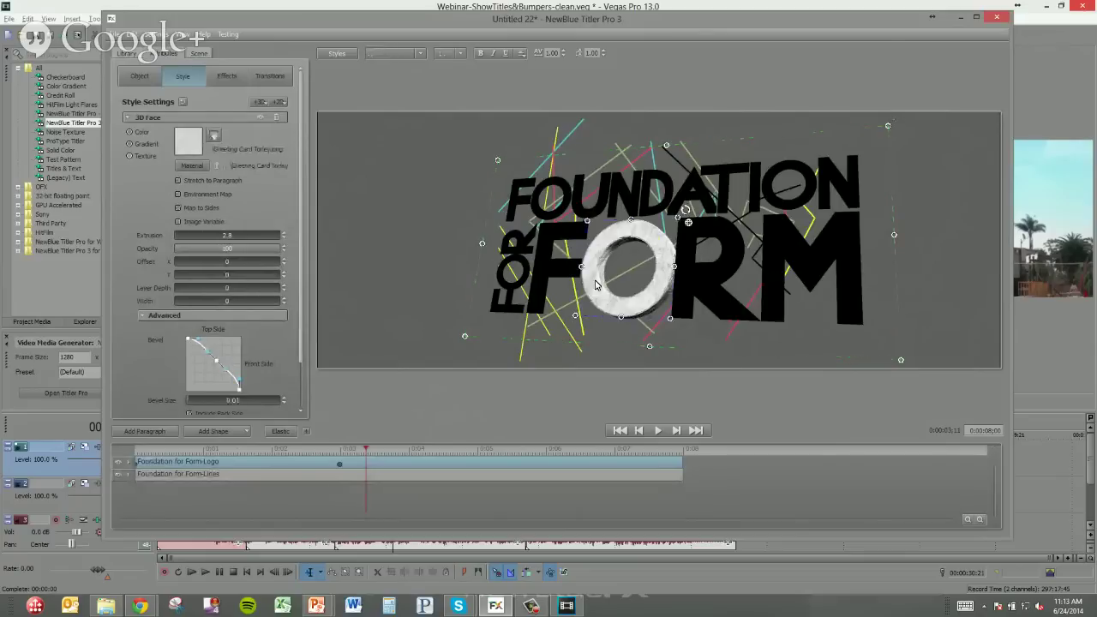
{"action": "right_click", "coordinate": [598, 285]}
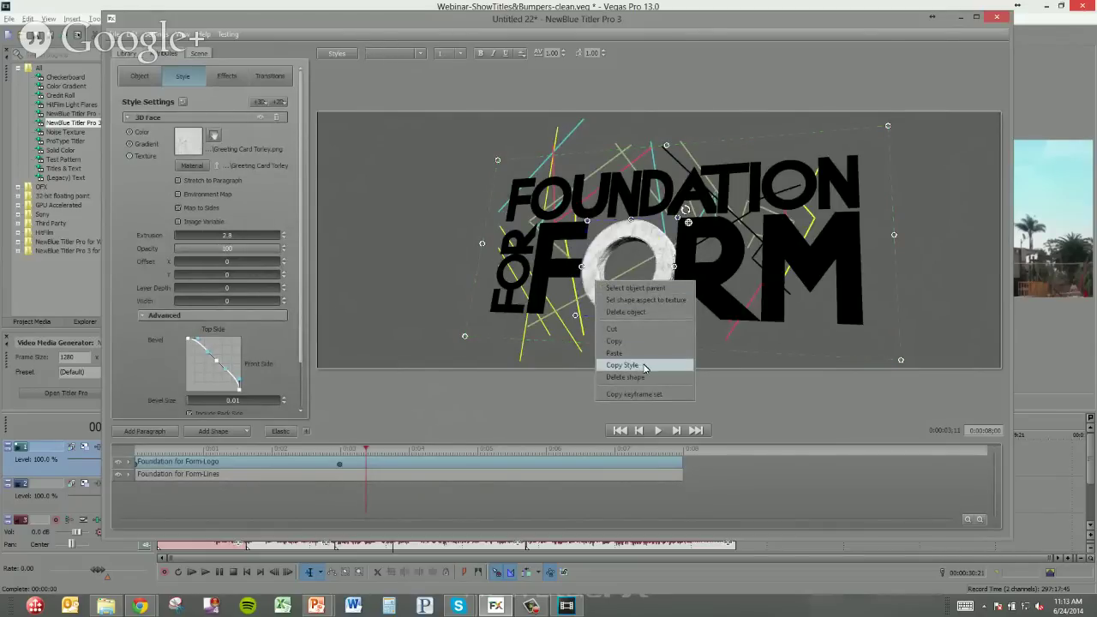
{"action": "left_click", "coordinate": [639, 354]}
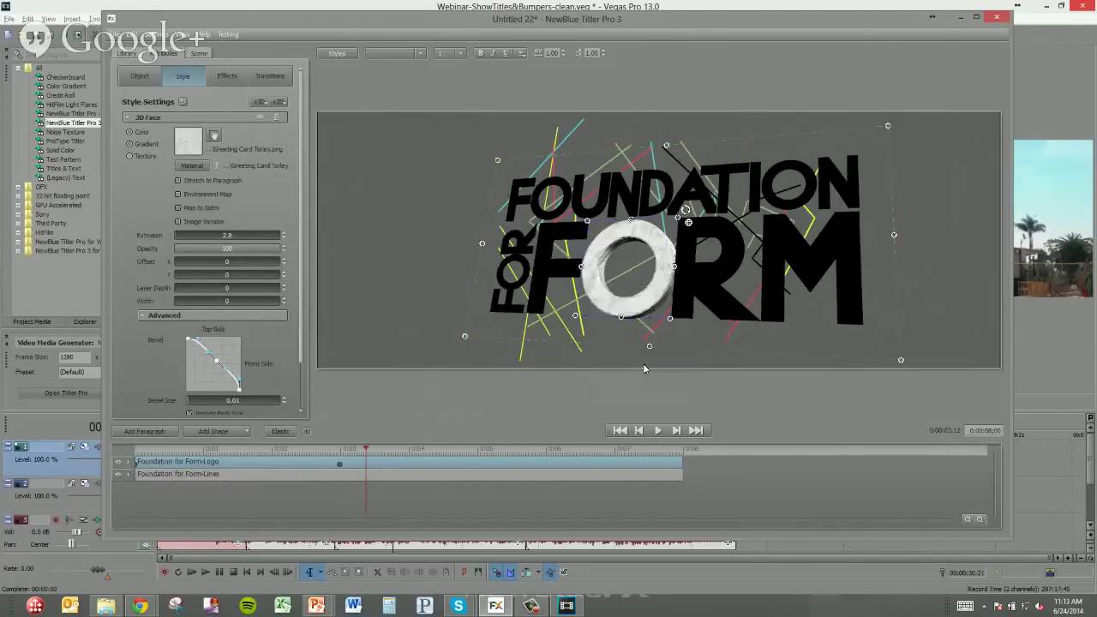
{"action": "right_click", "coordinate": [547, 272]}
{"action": "left_click", "coordinate": [592, 337]}
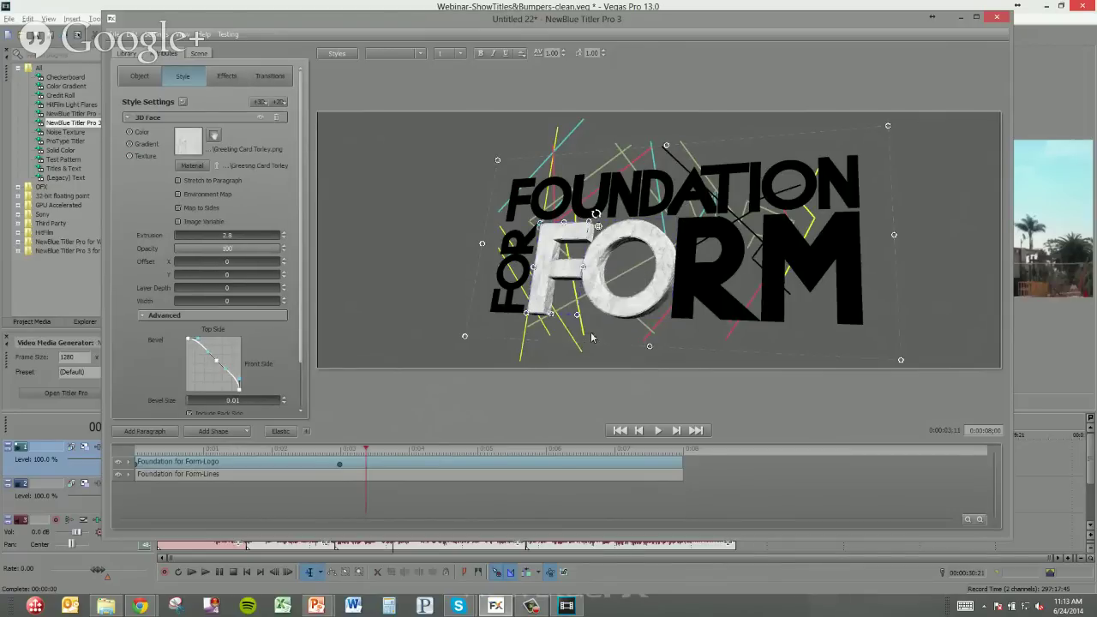
Step: Paste the copied textured 3D style onto the R and the M in FORM
{"action": "right_click", "coordinate": [695, 283]}
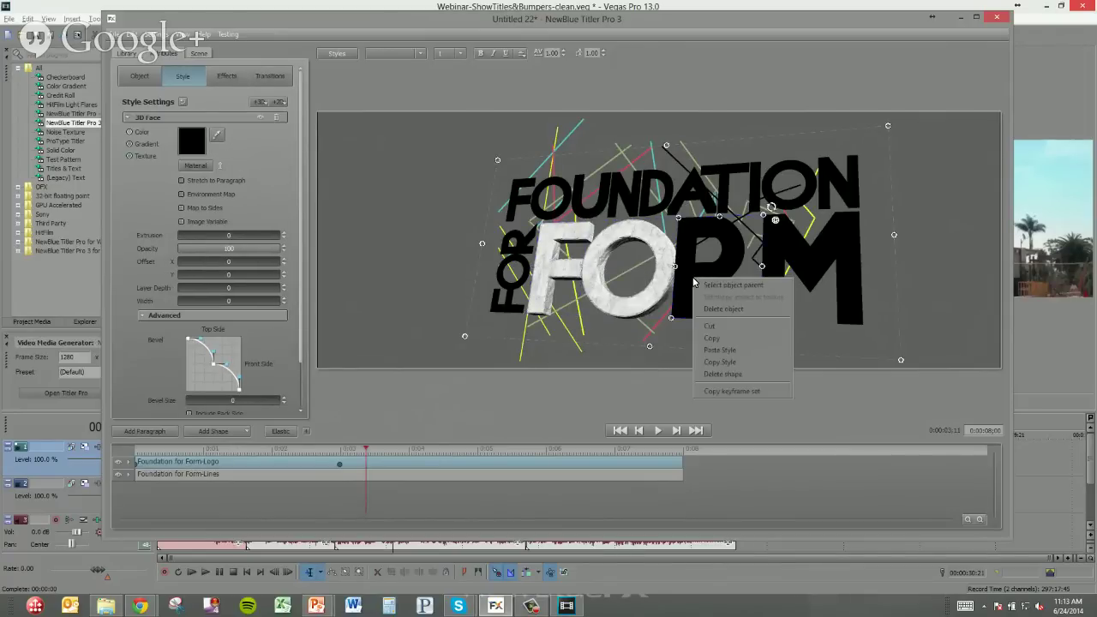
{"action": "left_click", "coordinate": [720, 348]}
{"action": "right_click", "coordinate": [775, 252]}
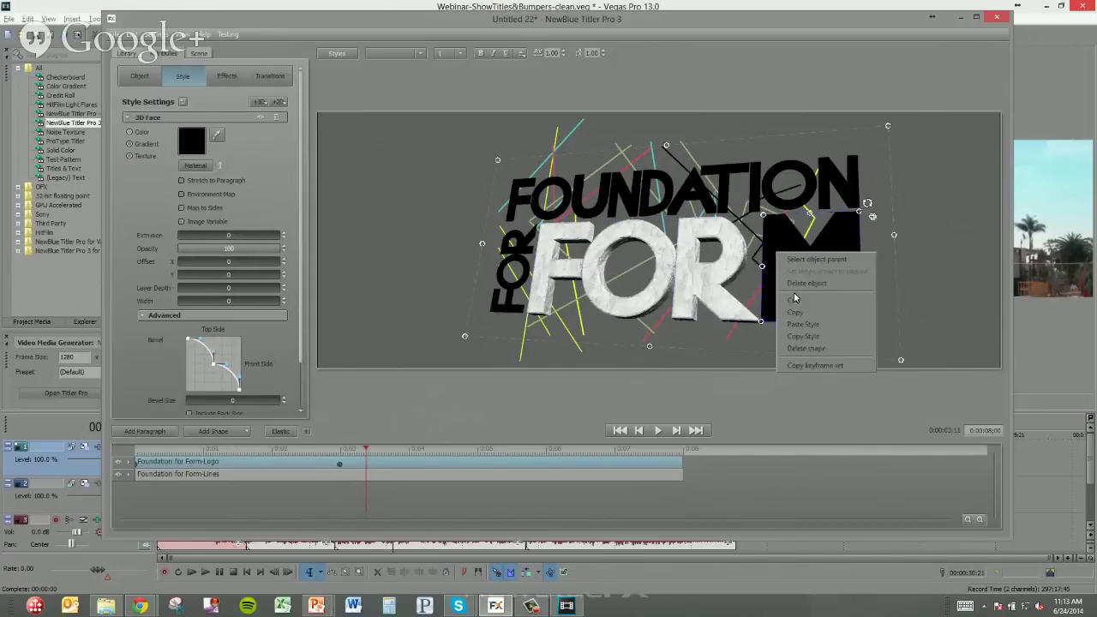
{"action": "left_click", "coordinate": [797, 320]}
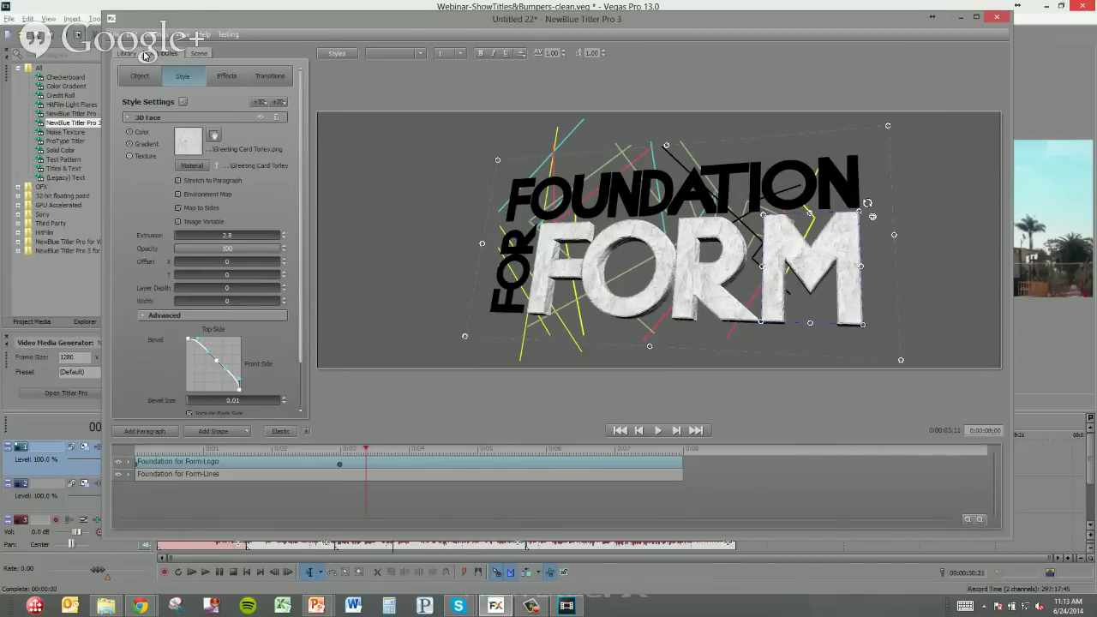
{"action": "left_click", "coordinate": [117, 36]}
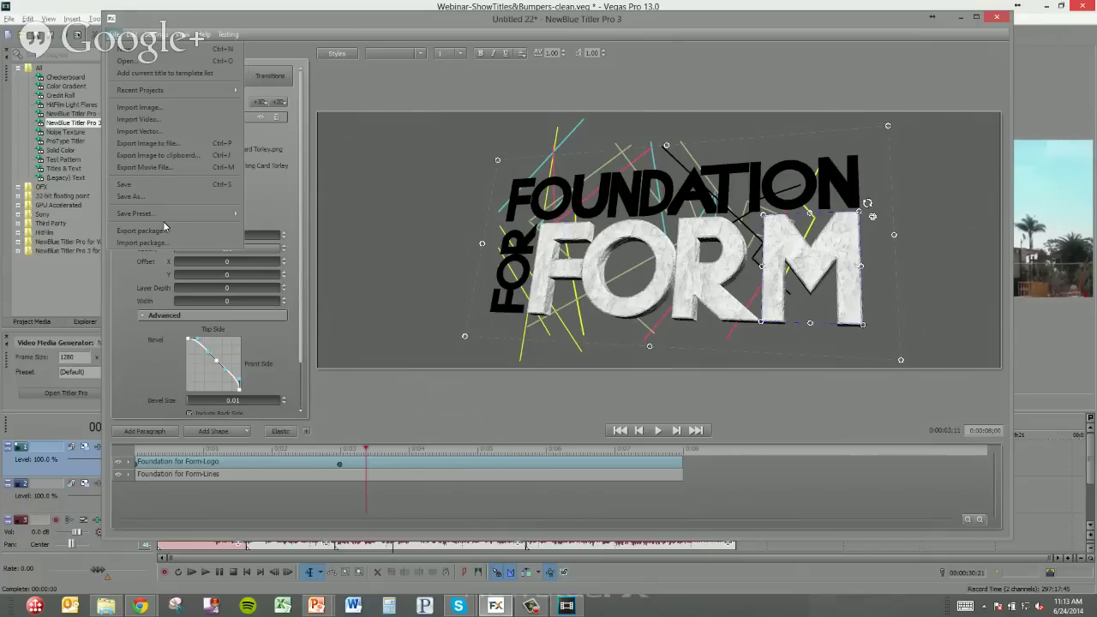
{"action": "mouse_move", "coordinate": [165, 213]}
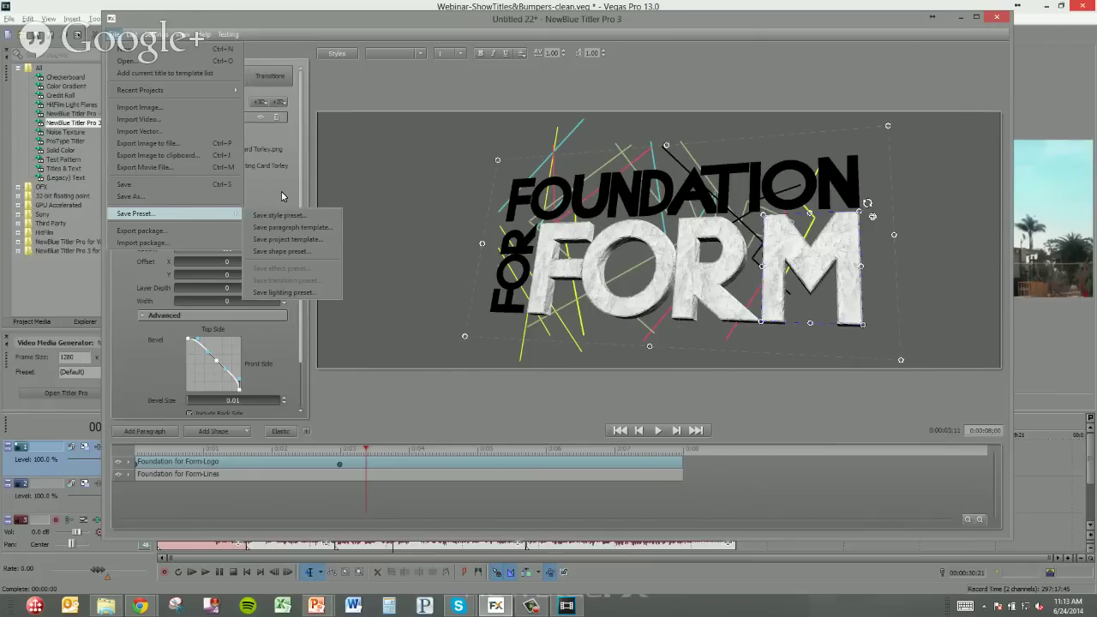
{"action": "left_click", "coordinate": [305, 178]}
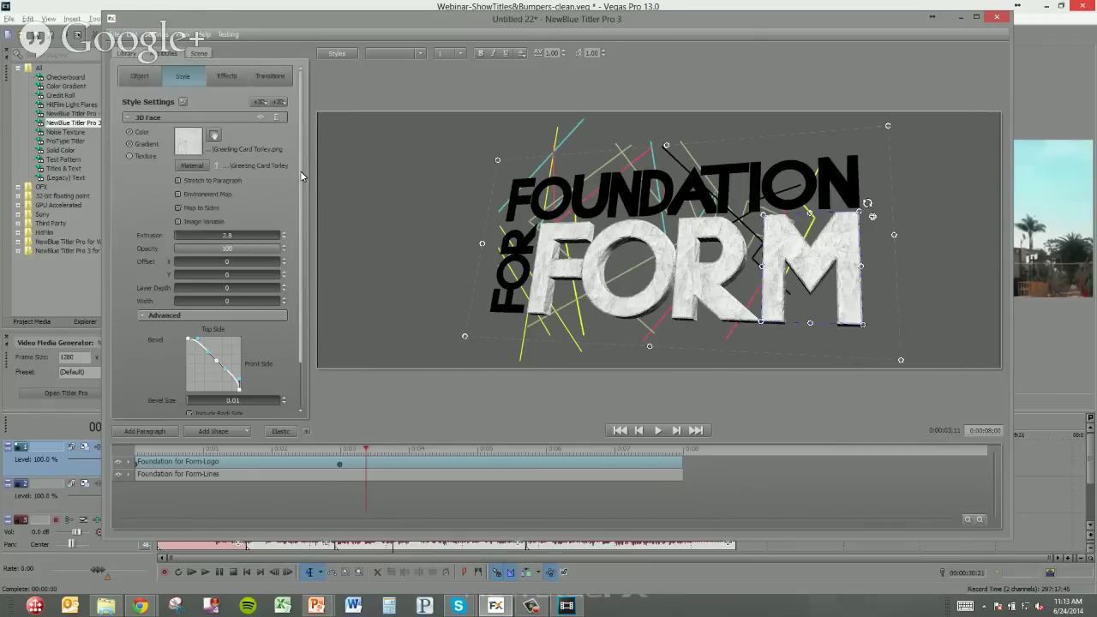
Step: Select the parent object of the FORM letters so the whole Foundation for Form logo is selected
{"action": "right_click", "coordinate": [696, 280]}
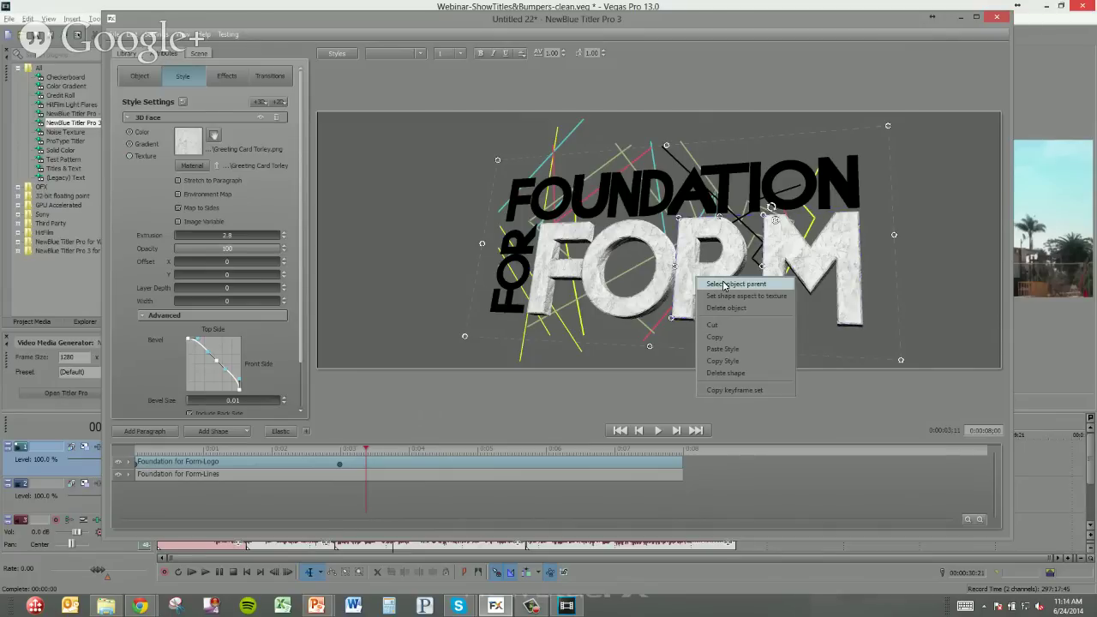
{"action": "left_click", "coordinate": [727, 284]}
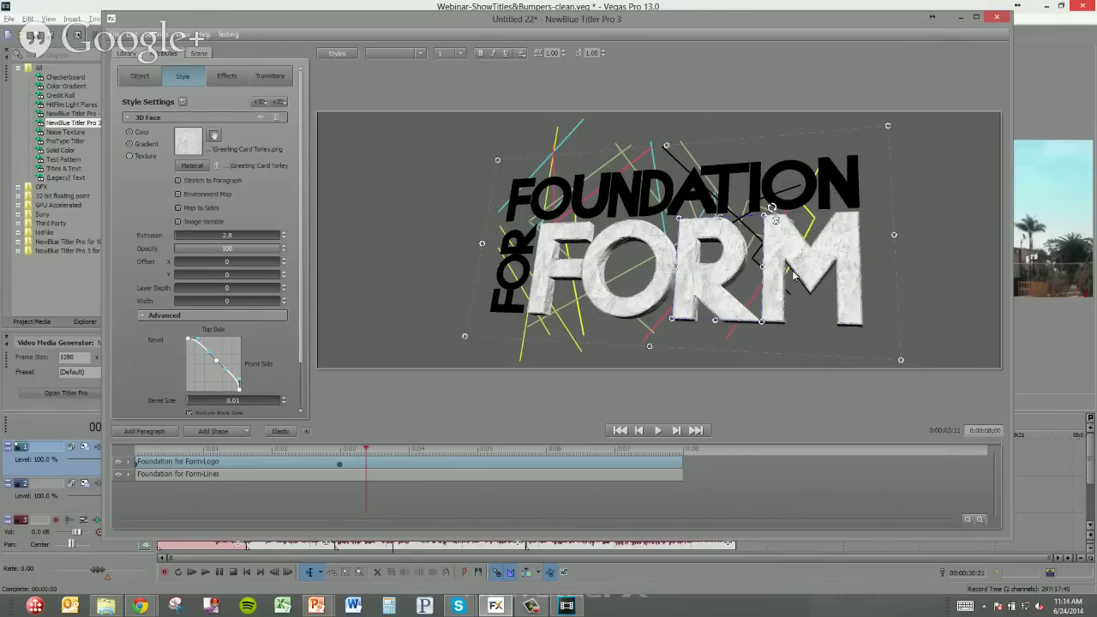
{"action": "left_click", "coordinate": [653, 284]}
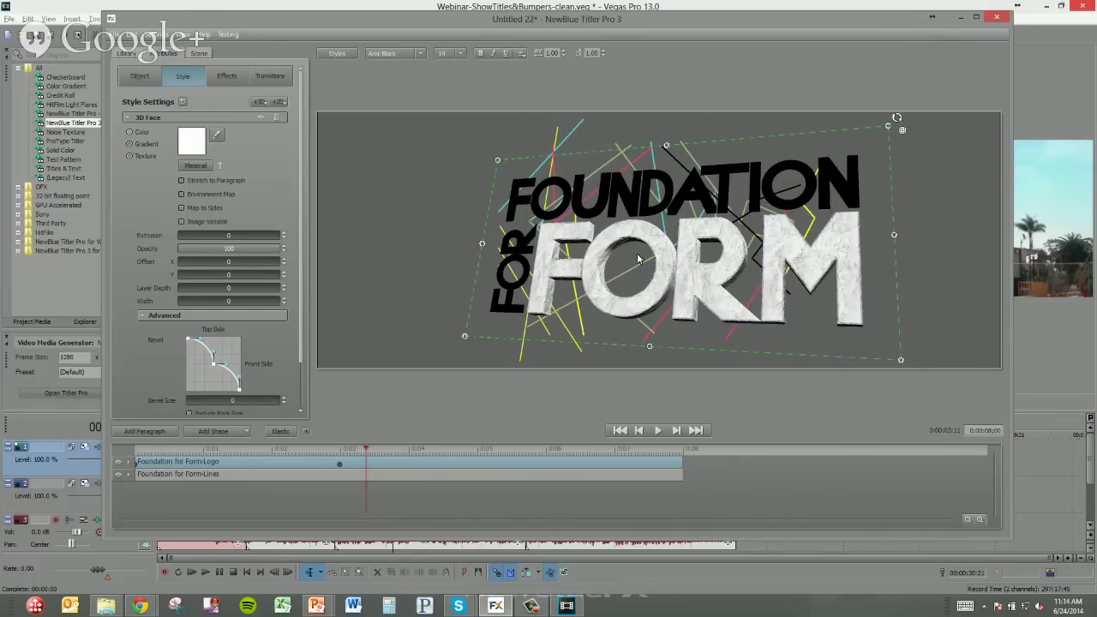
{"action": "left_click", "coordinate": [774, 308]}
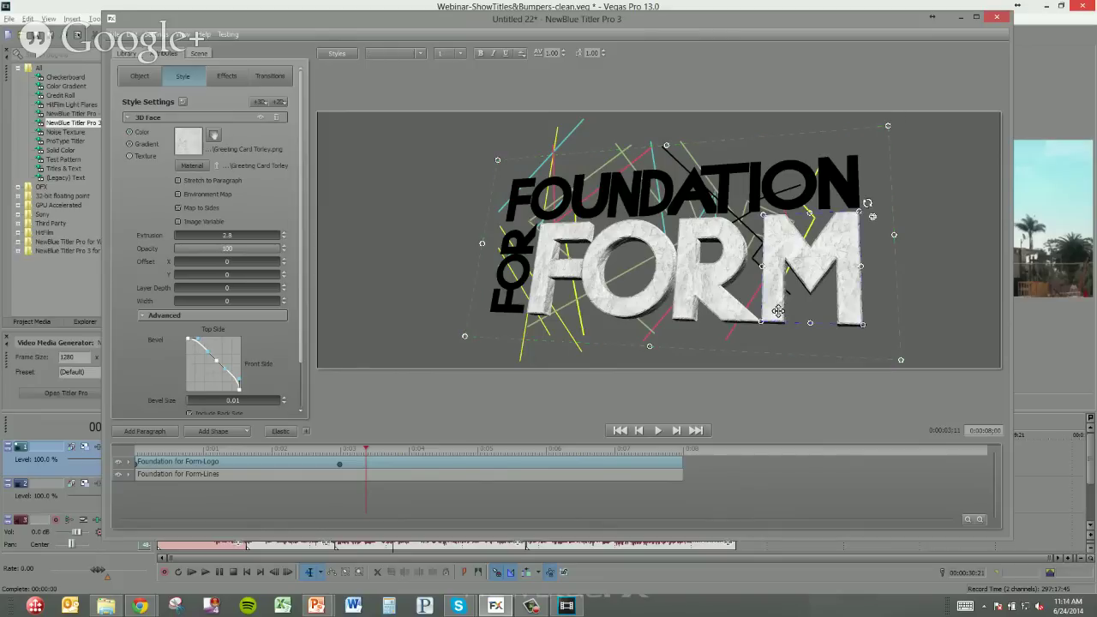
{"action": "left_click", "coordinate": [803, 344]}
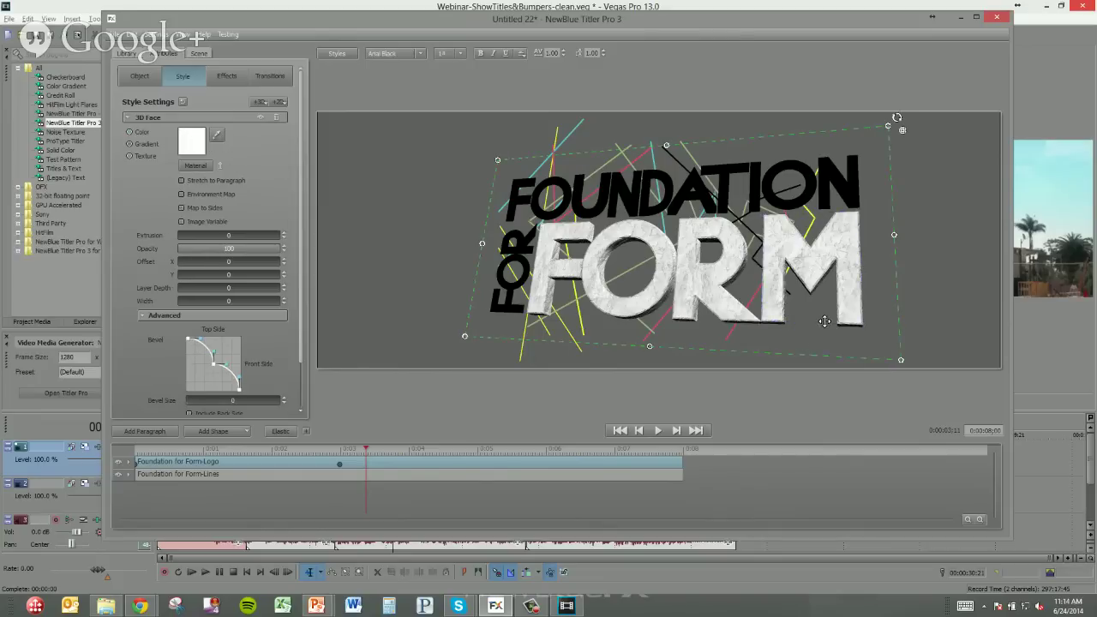
{"action": "left_click", "coordinate": [767, 279]}
{"action": "right_click", "coordinate": [770, 277]}
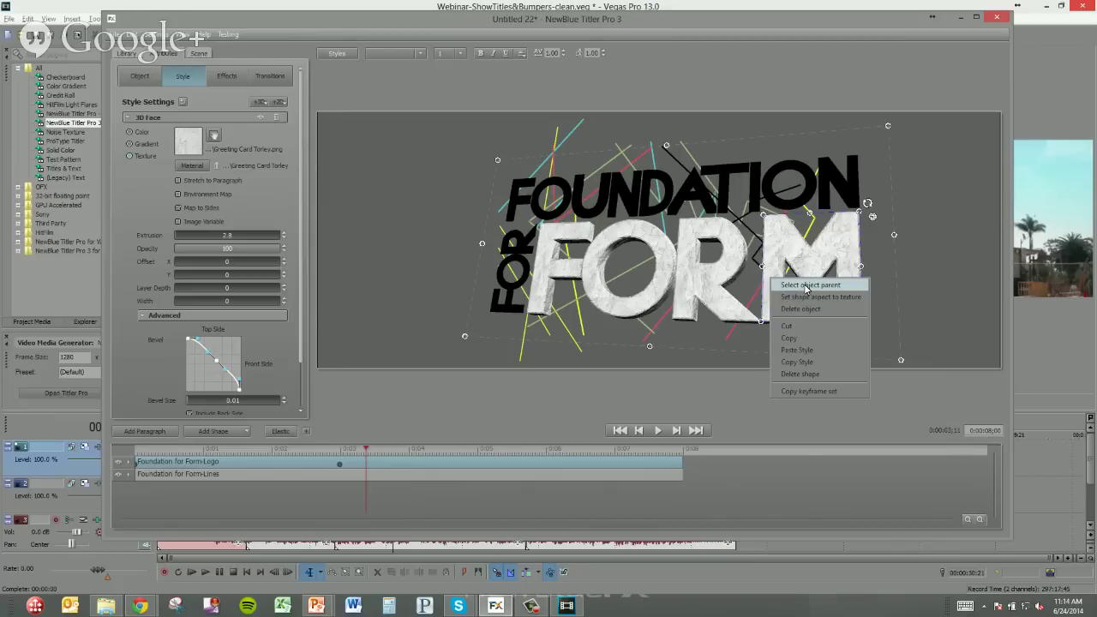
{"action": "left_click", "coordinate": [806, 286]}
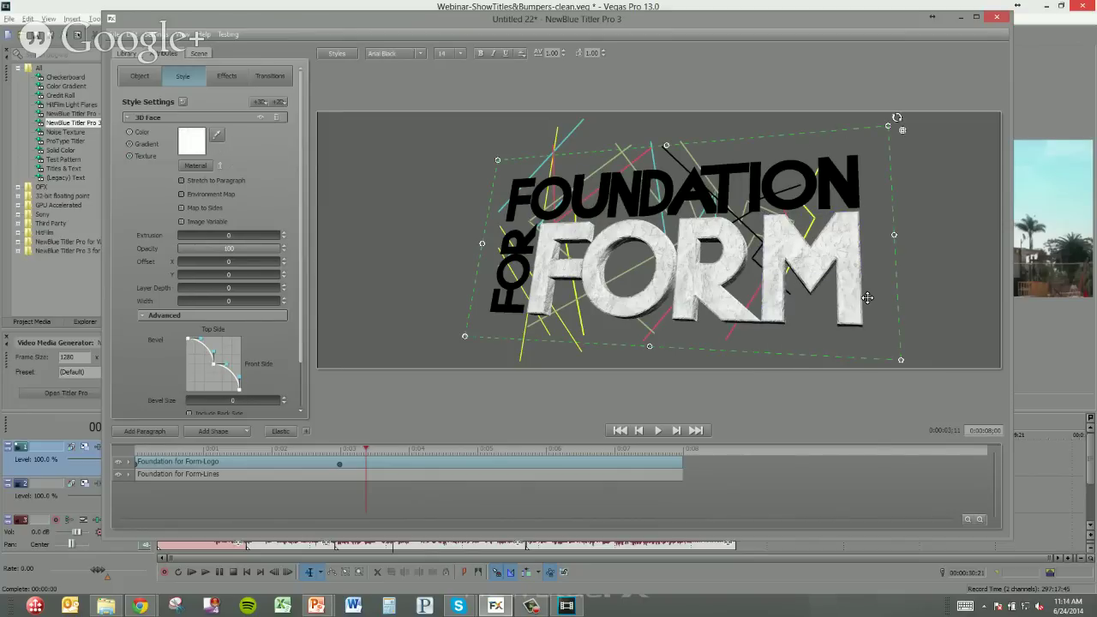
Step: Add the 2 to 1 Blacks preset of the Video Tuneup Plus effect from Video Essentials VII to the Foundation for Form-Logo track
{"action": "left_click", "coordinate": [124, 55]}
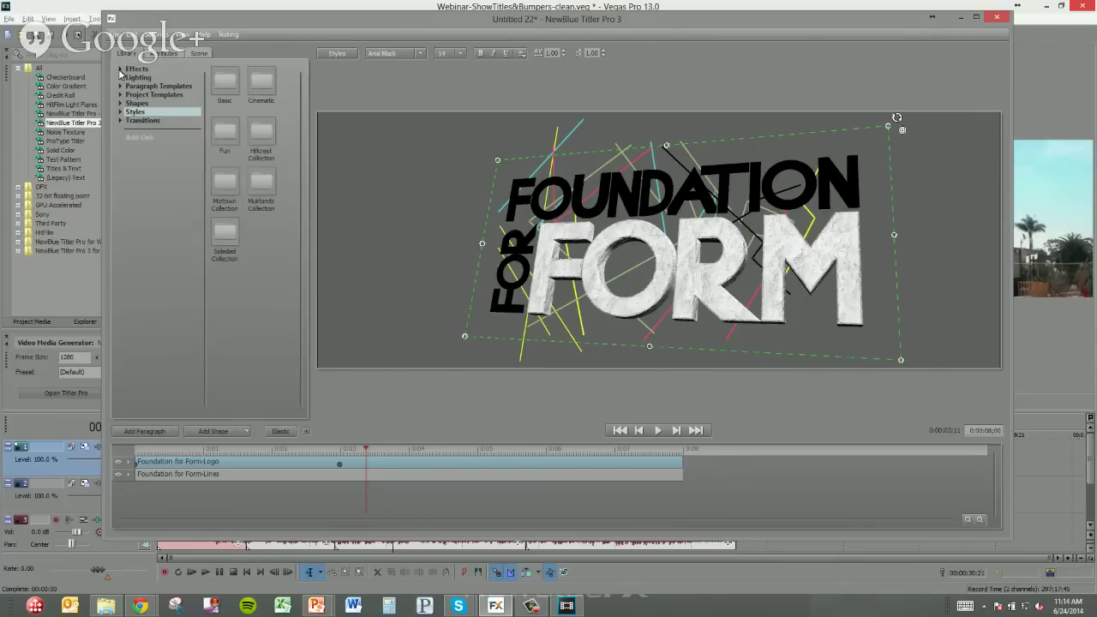
{"action": "left_click", "coordinate": [120, 70]}
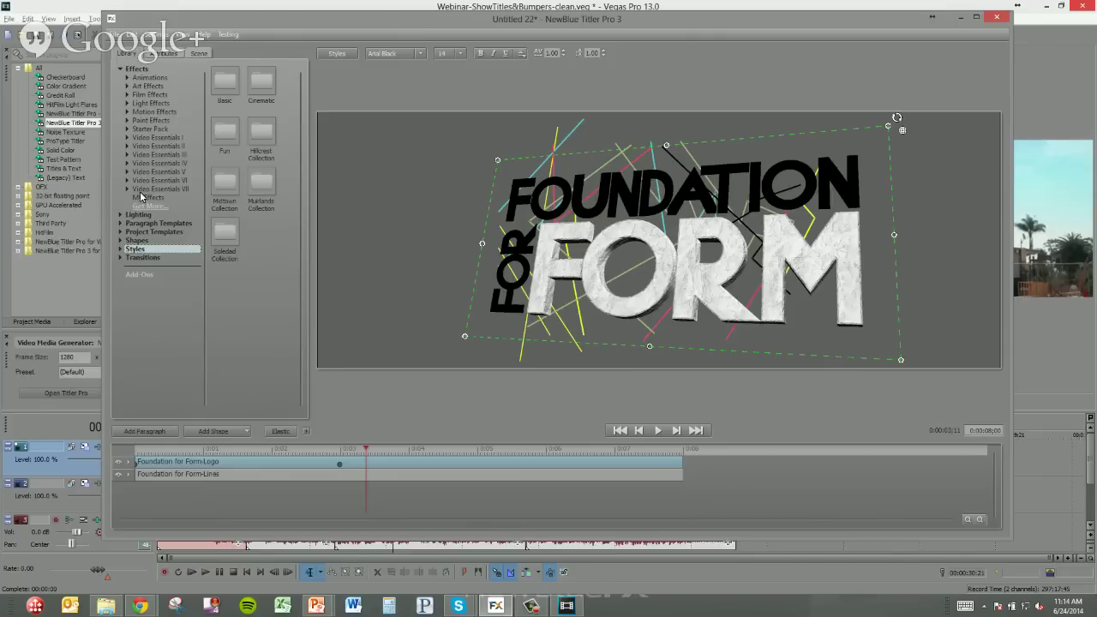
{"action": "left_click", "coordinate": [127, 189]}
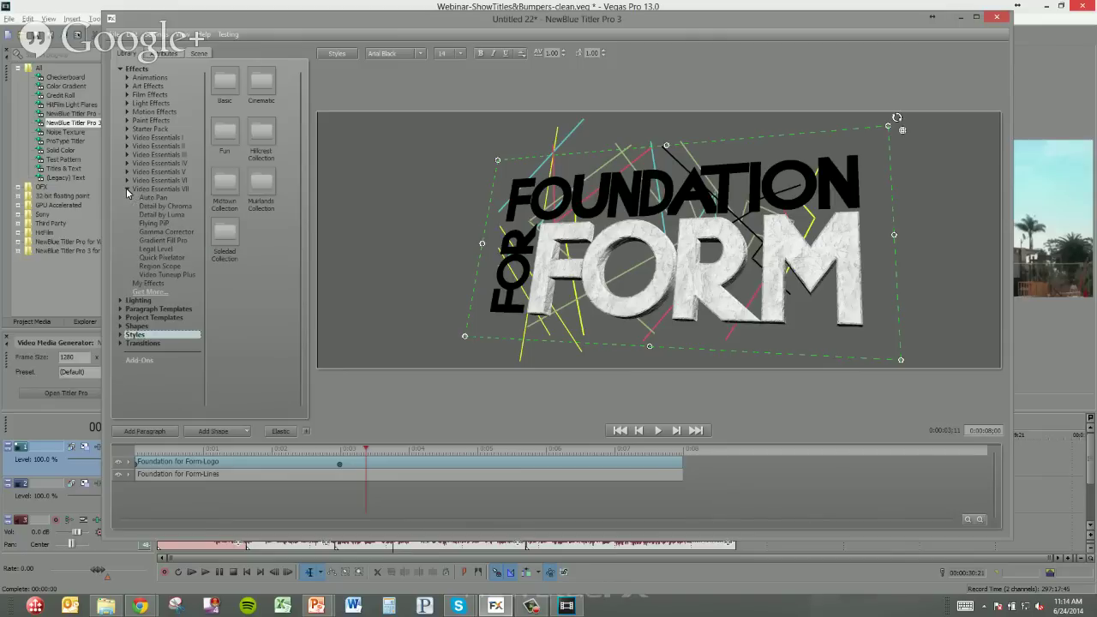
{"action": "left_click", "coordinate": [167, 275]}
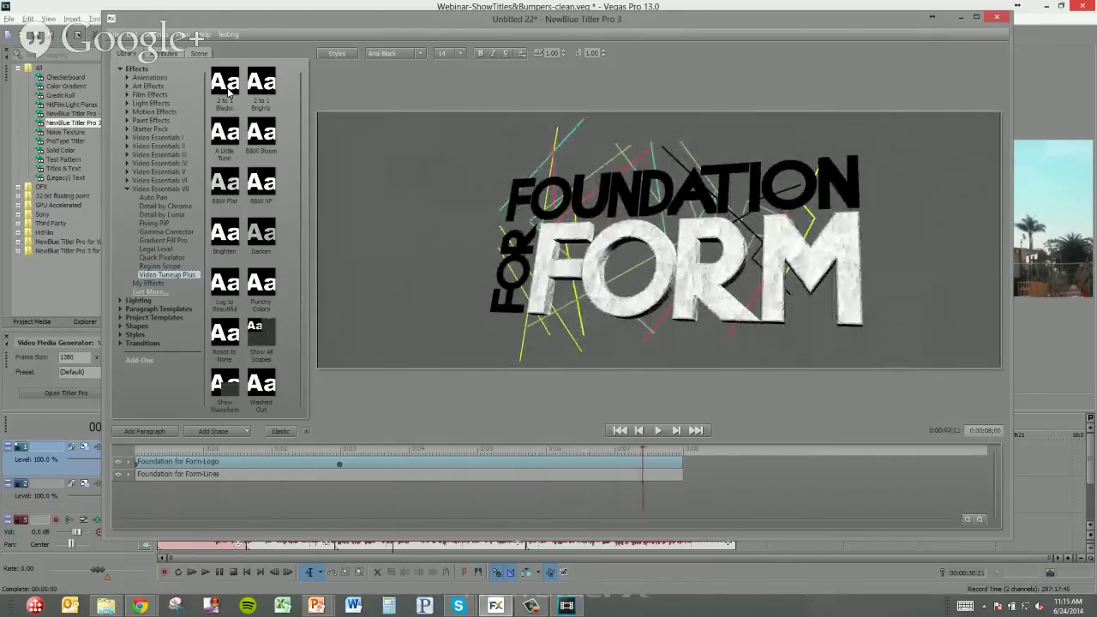
{"action": "left_click", "coordinate": [495, 606]}
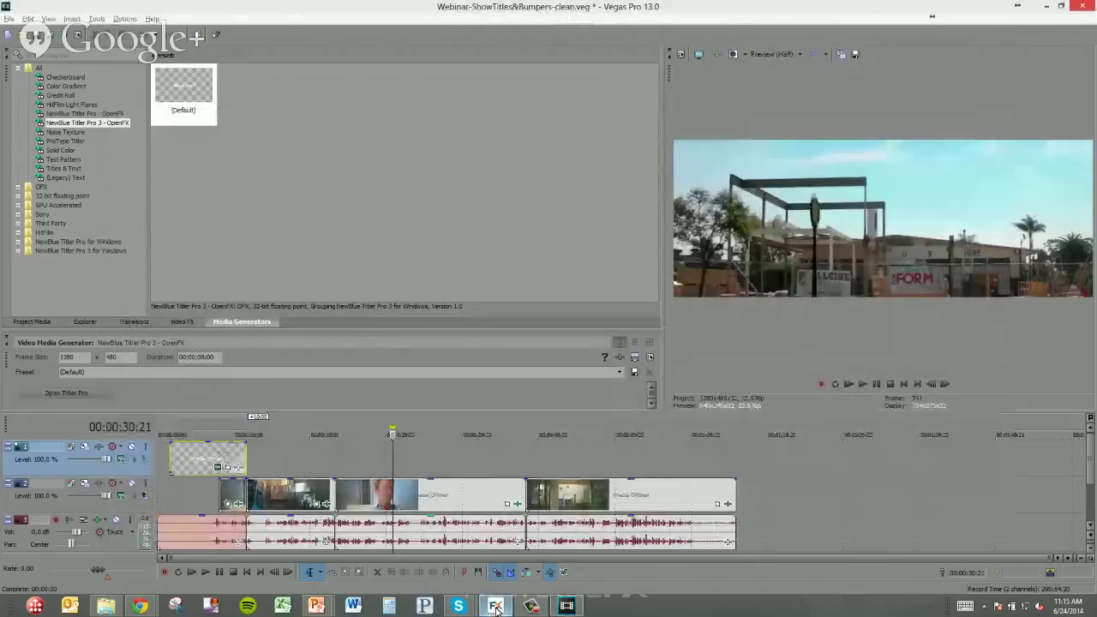
{"action": "left_click", "coordinate": [496, 606]}
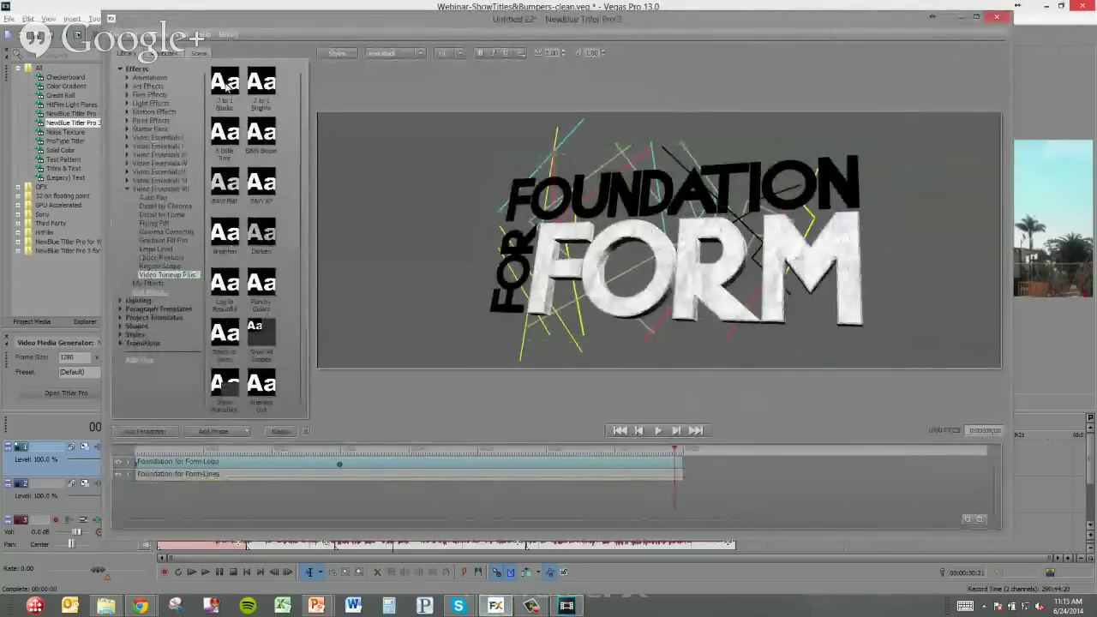
{"action": "left_click_drag", "start_coordinate": [225, 86], "coordinate": [255, 441]}
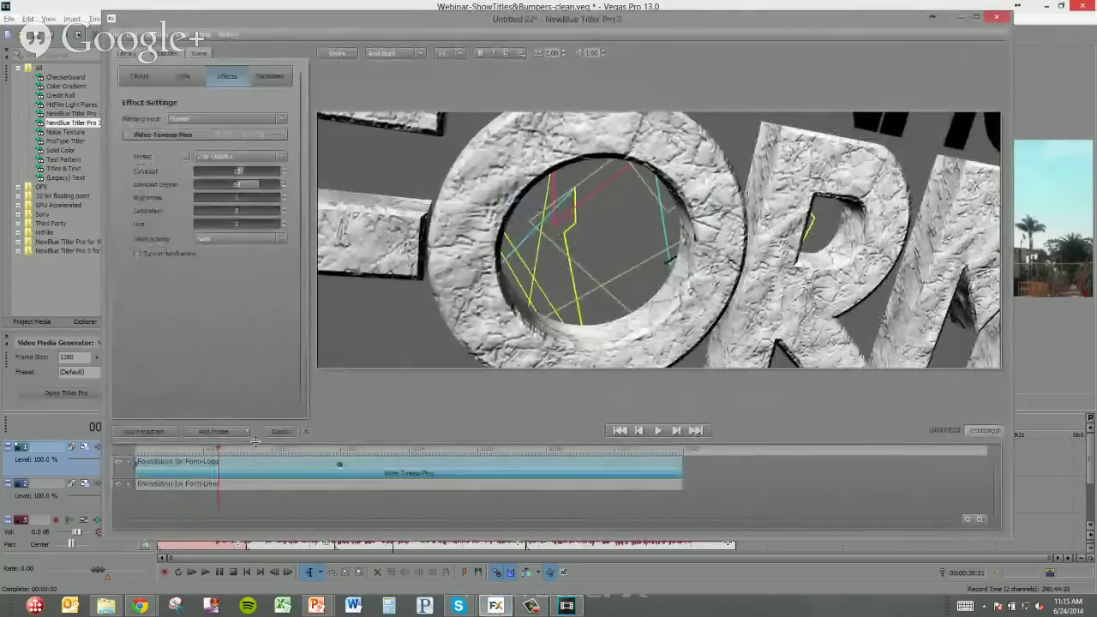
Step: With the full logo in view, raise Video Tuneup Plus's Contrast to about 41.5 and Contrast Center to about 83
{"action": "left_click", "coordinate": [432, 450]}
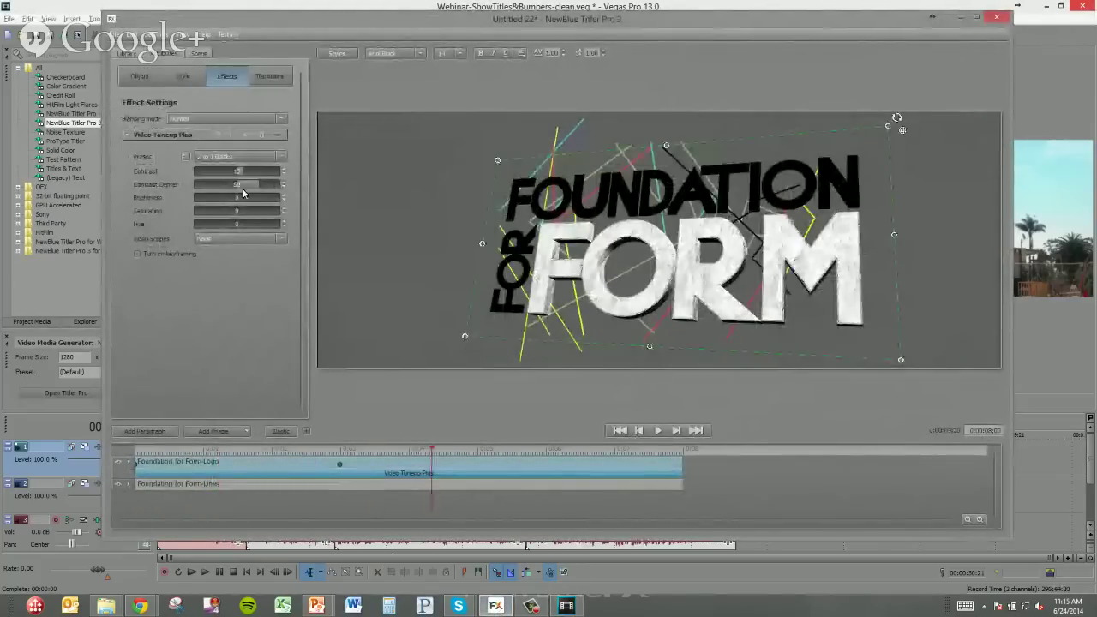
{"action": "mouse_move", "coordinate": [267, 190]}
{"action": "left_mouse_down"}
{"action": "mouse_move", "coordinate": [277, 187]}
{"action": "mouse_move", "coordinate": [246, 173]}
{"action": "mouse_move", "coordinate": [266, 177]}
{"action": "left_mouse_up"}
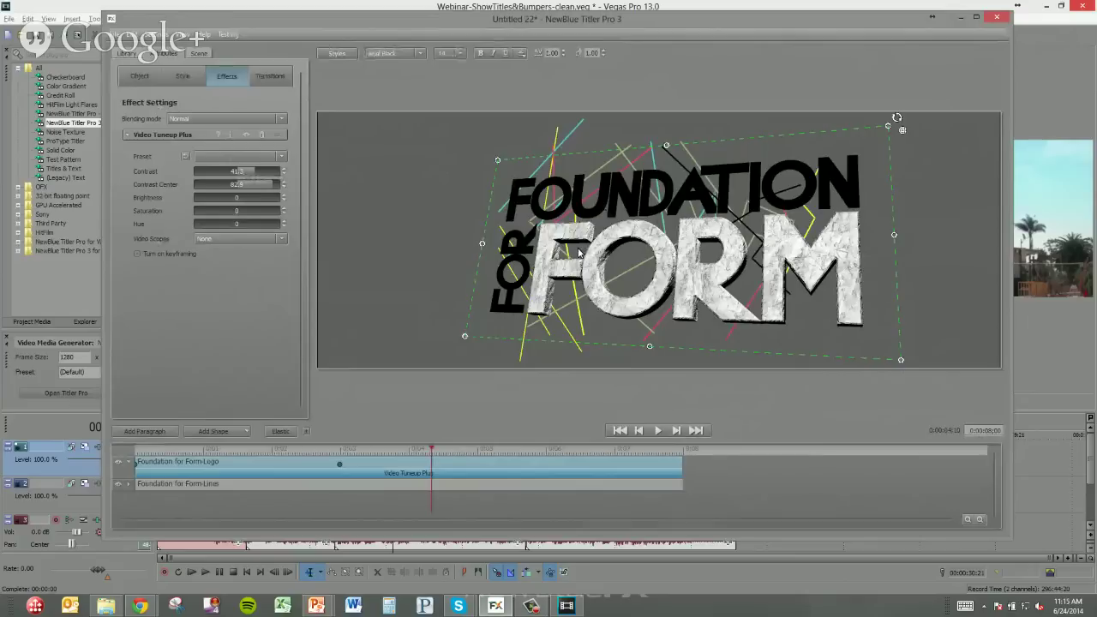
{"action": "left_click_drag", "start_coordinate": [433, 450], "coordinate": [463, 463]}
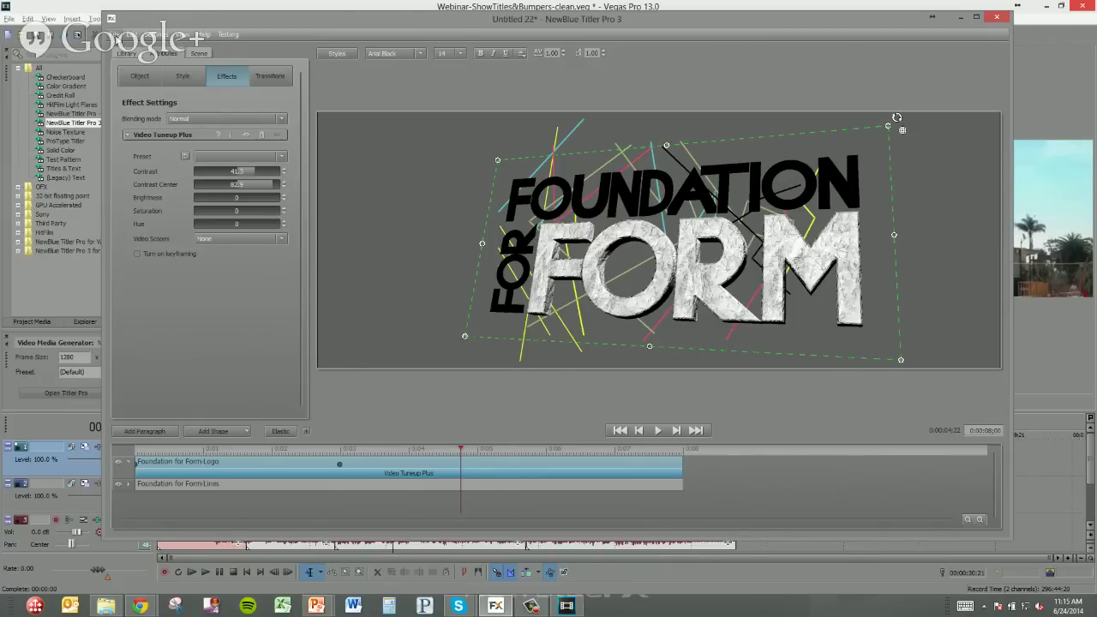
Step: Preview the Basic and Cinematic style presets from the library on the logo
{"action": "left_click", "coordinate": [123, 55]}
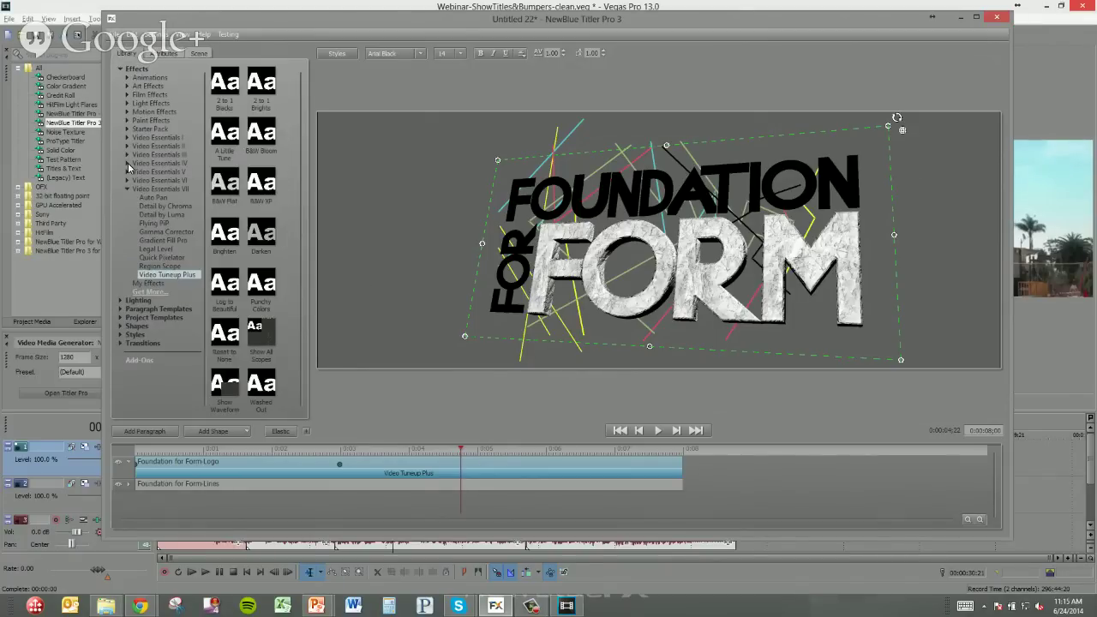
{"action": "left_click", "coordinate": [121, 70]}
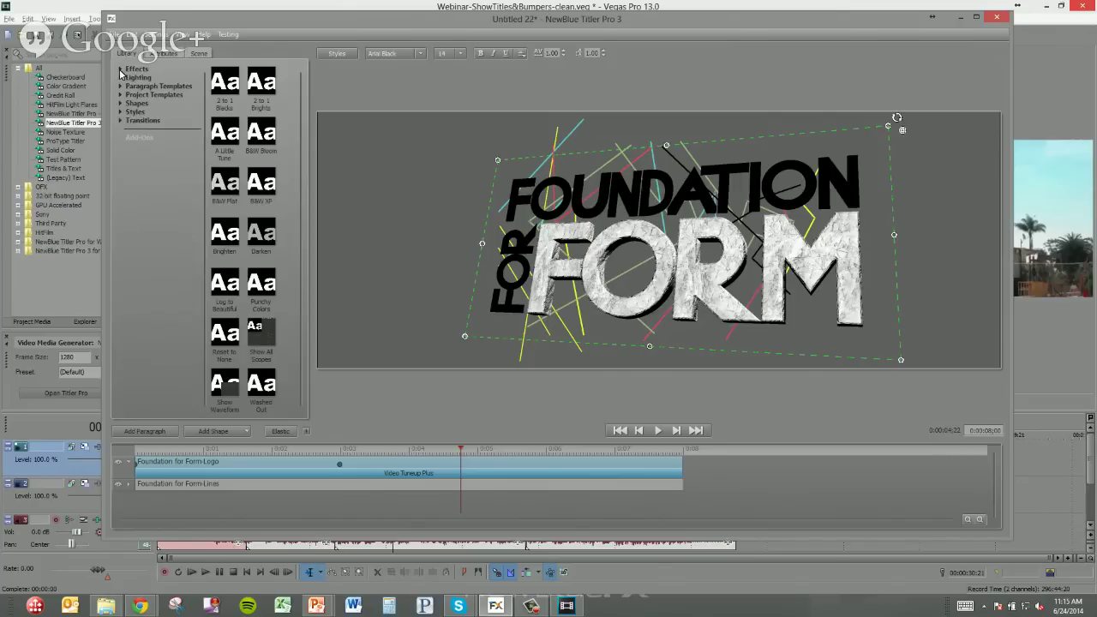
{"action": "left_click", "coordinate": [121, 113]}
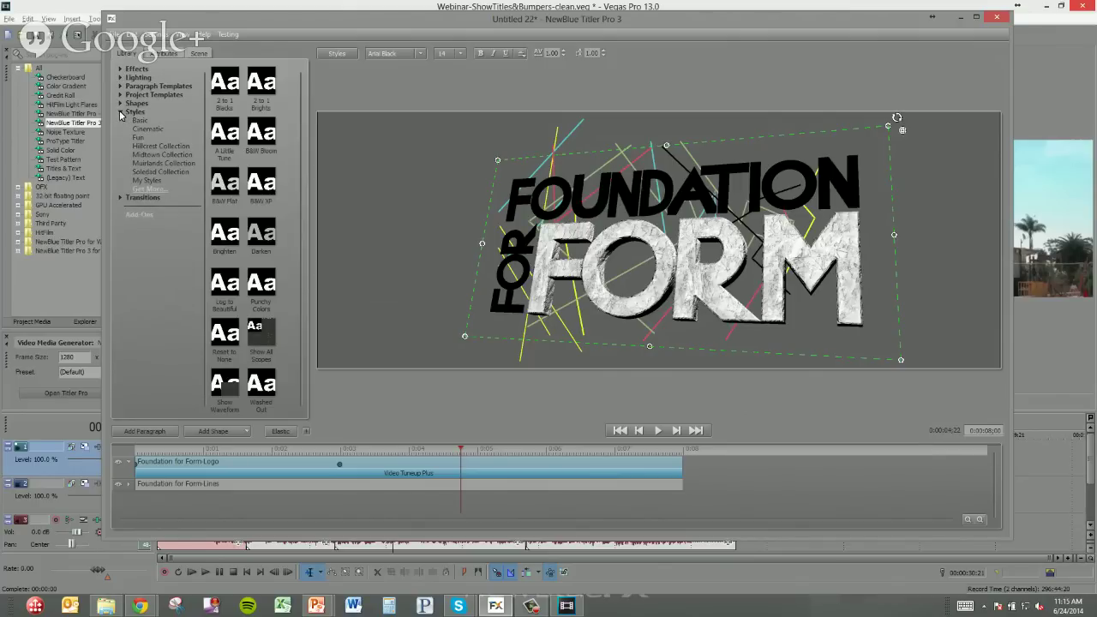
{"action": "left_click", "coordinate": [141, 121]}
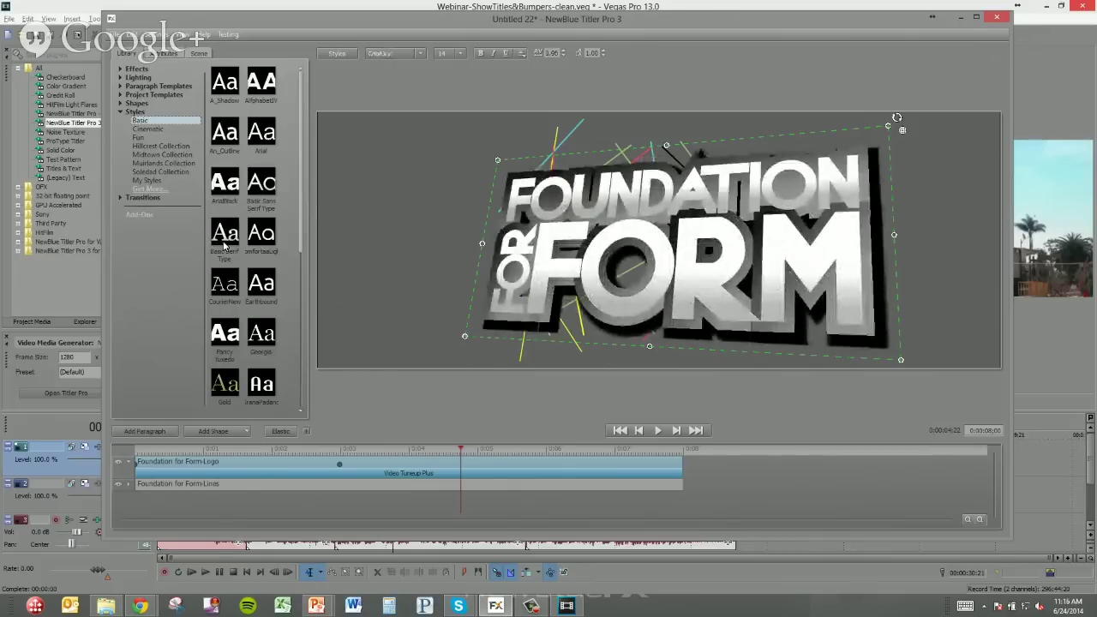
{"action": "left_click", "coordinate": [148, 128]}
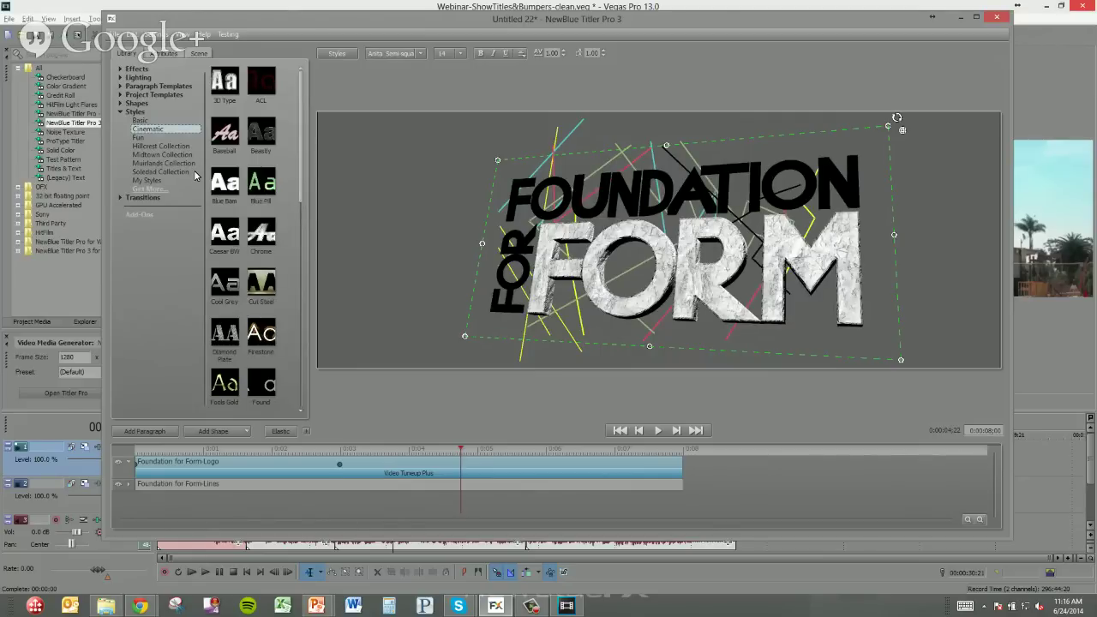
Step: Preview the GraphPax Collection project templates, including Zoom Box, and return the title's playhead to about 0:00:03:07
{"action": "left_click", "coordinate": [121, 112]}
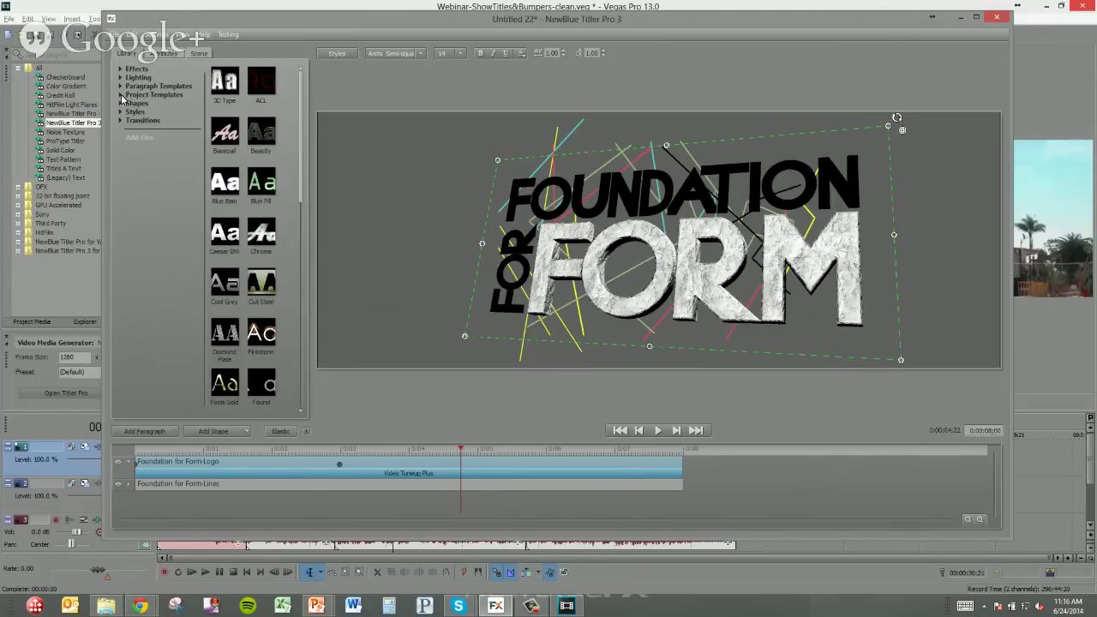
{"action": "left_click", "coordinate": [122, 96]}
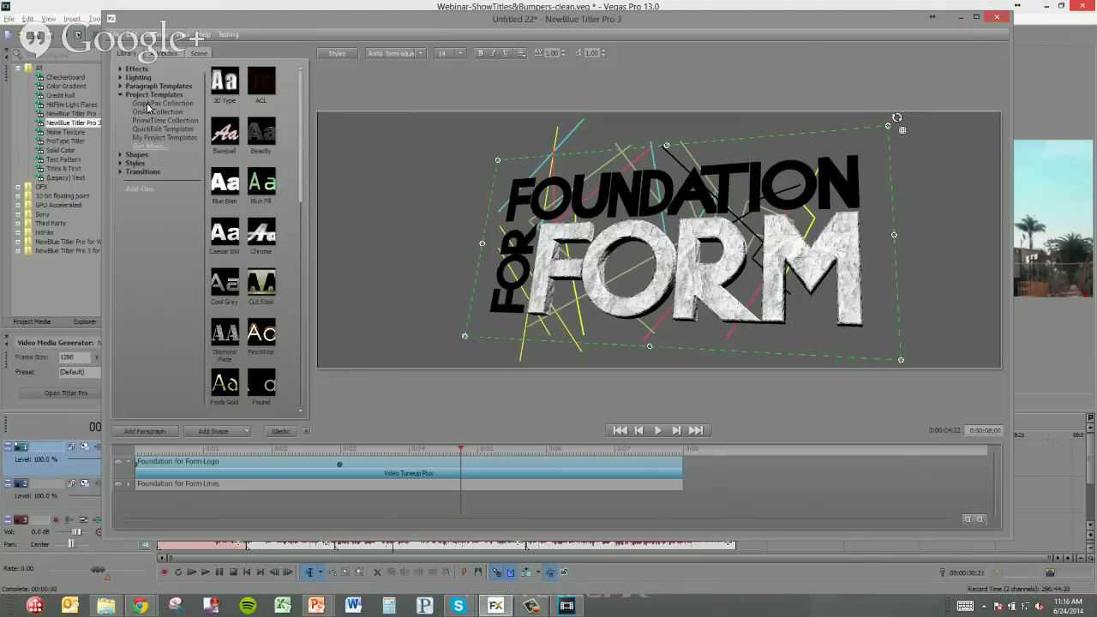
{"action": "left_click", "coordinate": [148, 103]}
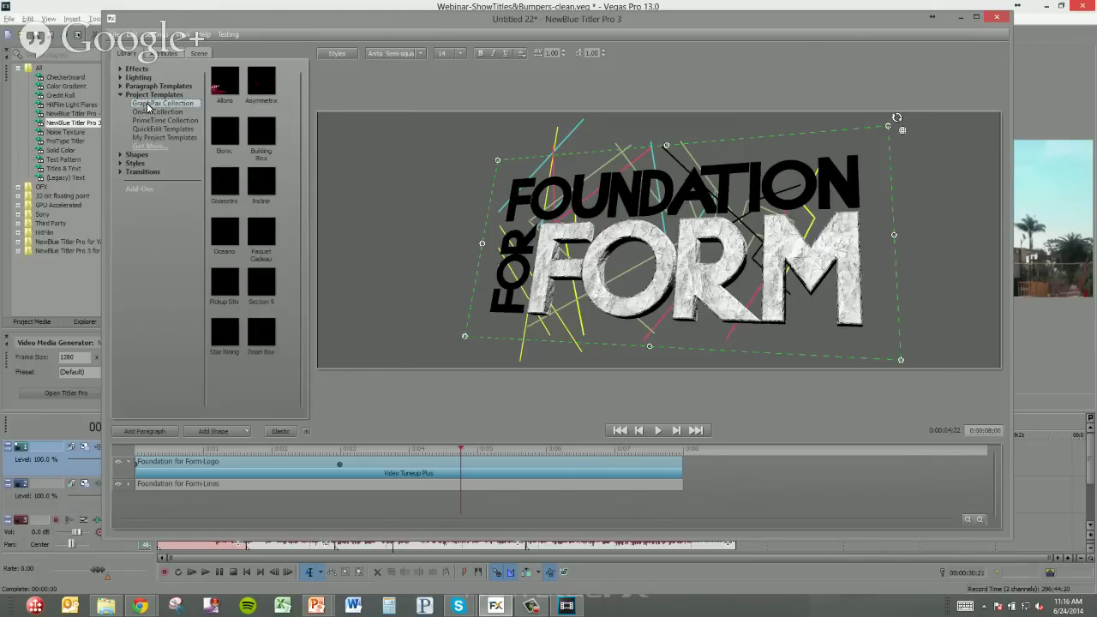
{"action": "left_click", "coordinate": [223, 182]}
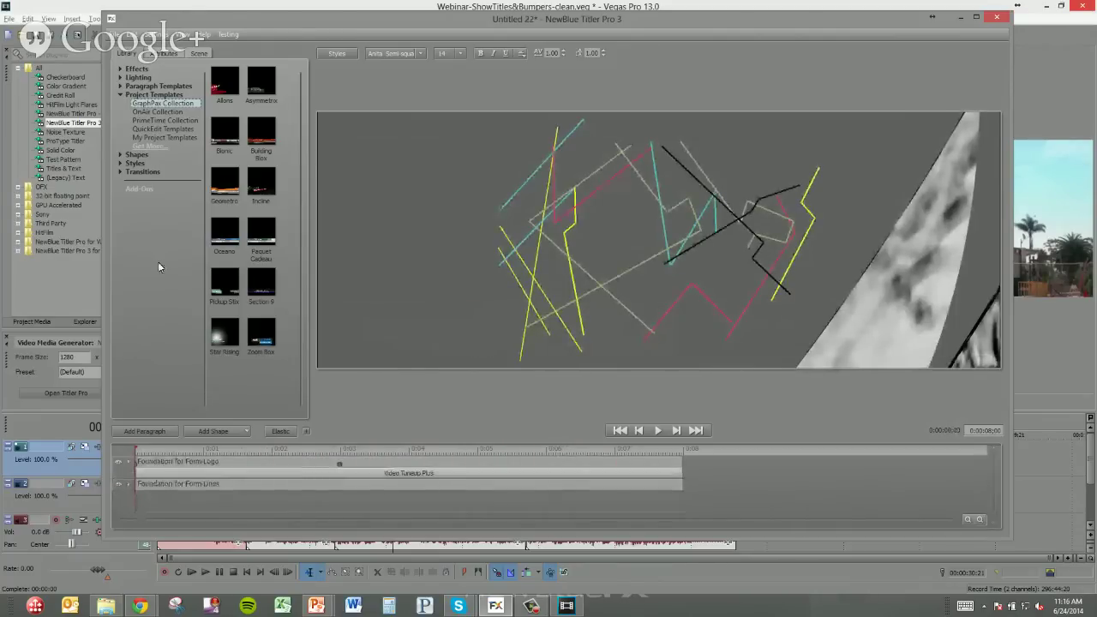
{"action": "left_click_drag", "start_coordinate": [343, 450], "coordinate": [406, 451]}
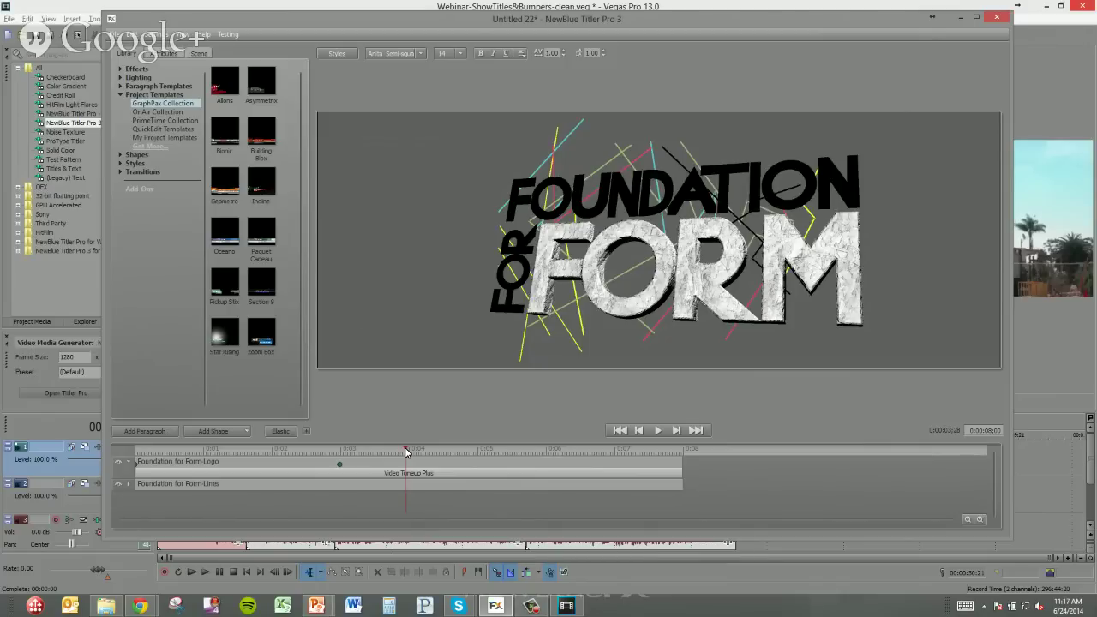
{"action": "double_click", "coordinate": [260, 340]}
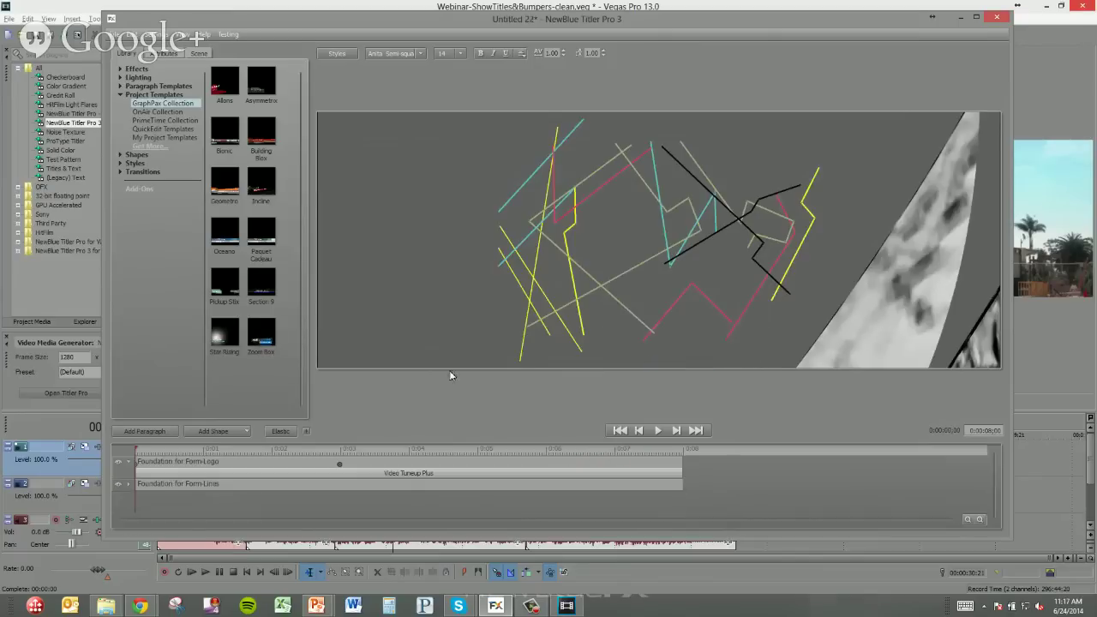
{"action": "left_click_drag", "start_coordinate": [394, 452], "coordinate": [357, 454]}
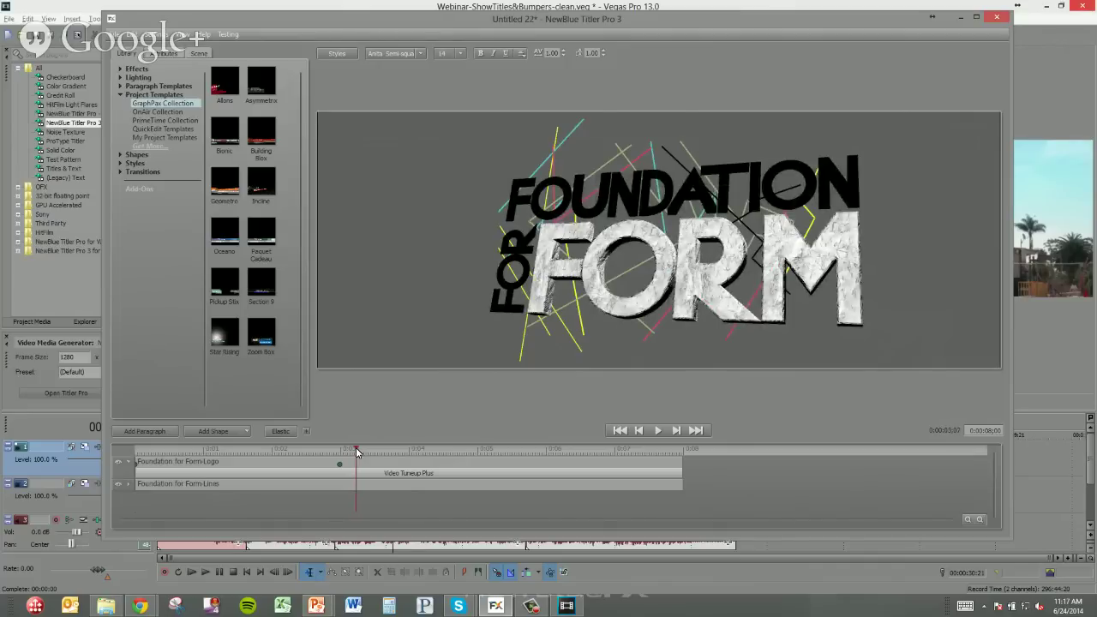
Step: Close the title editor and view the NewBlue Titler Pro 3 entries among both the video effects and the media generators
{"action": "left_click", "coordinate": [996, 20]}
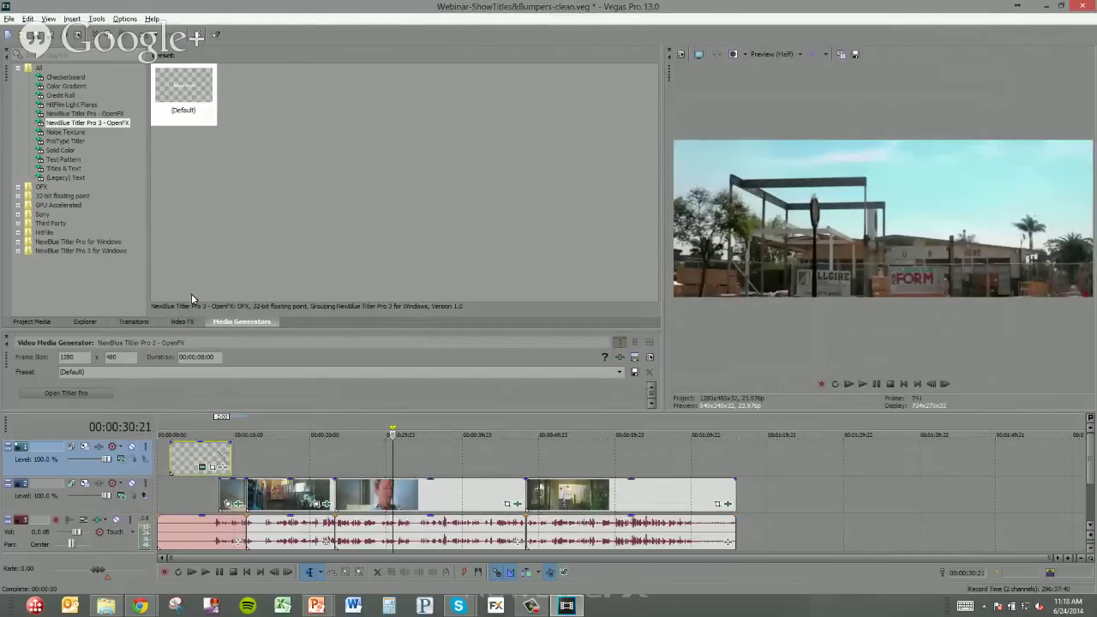
{"action": "left_click", "coordinate": [181, 323]}
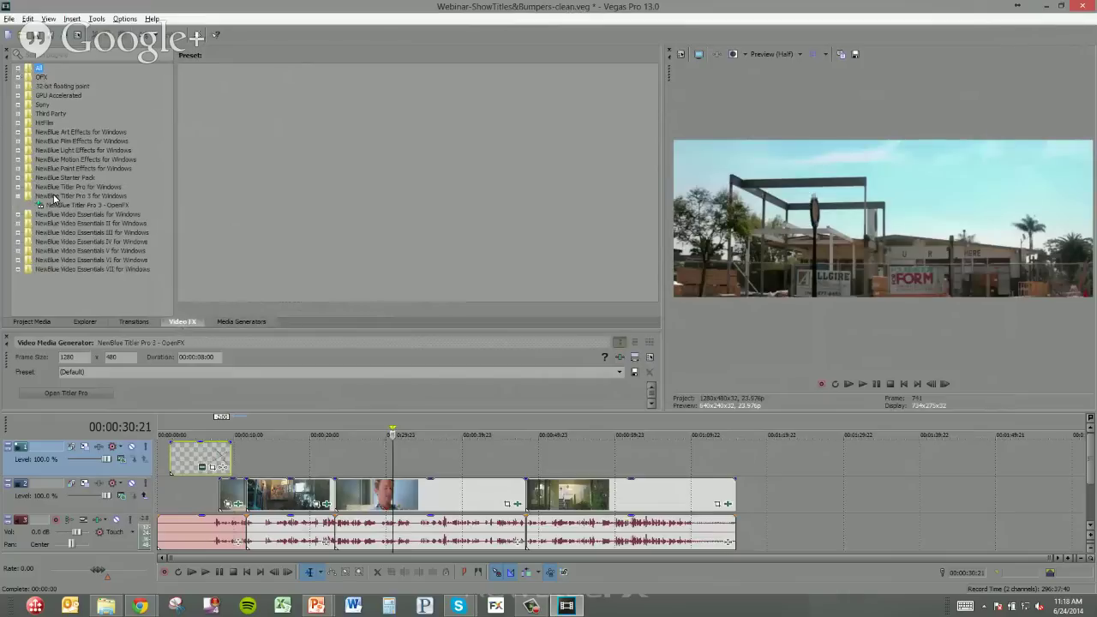
{"action": "left_click", "coordinate": [95, 206]}
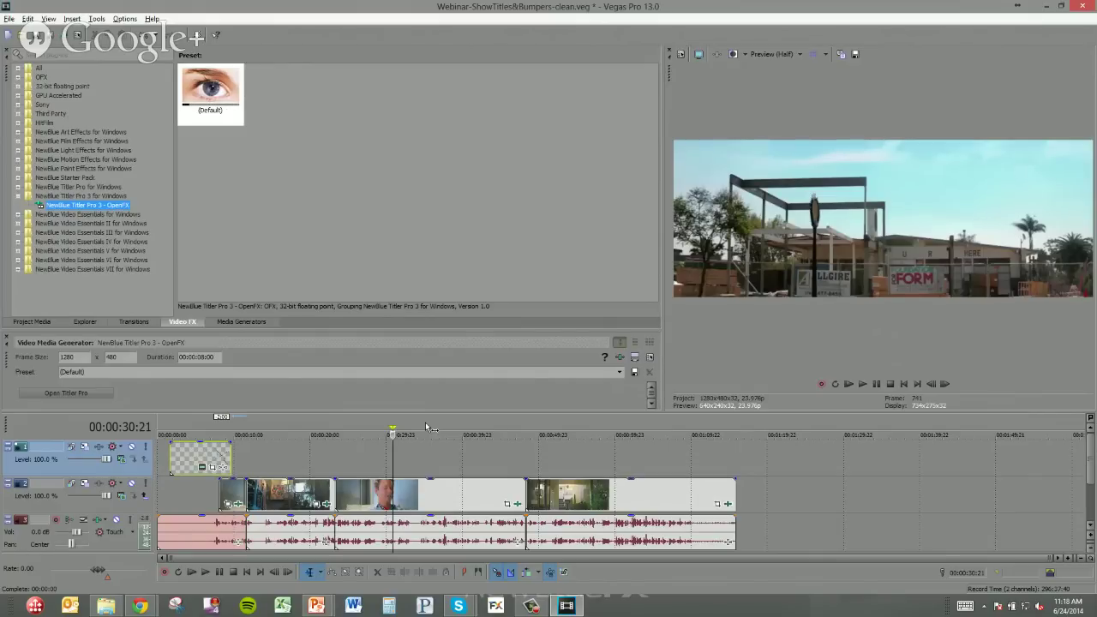
{"action": "left_click", "coordinate": [245, 323]}
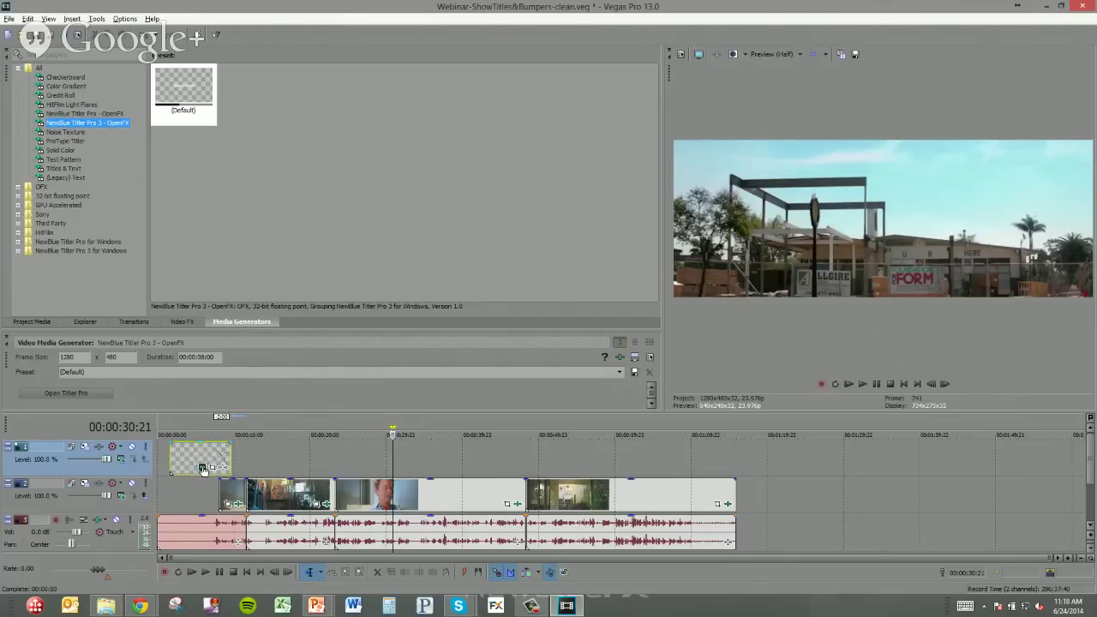
Step: Open the generated title event in Titler Pro, view the Quick Edit window's settings, and continue to the Title Designer
{"action": "left_click", "coordinate": [203, 469]}
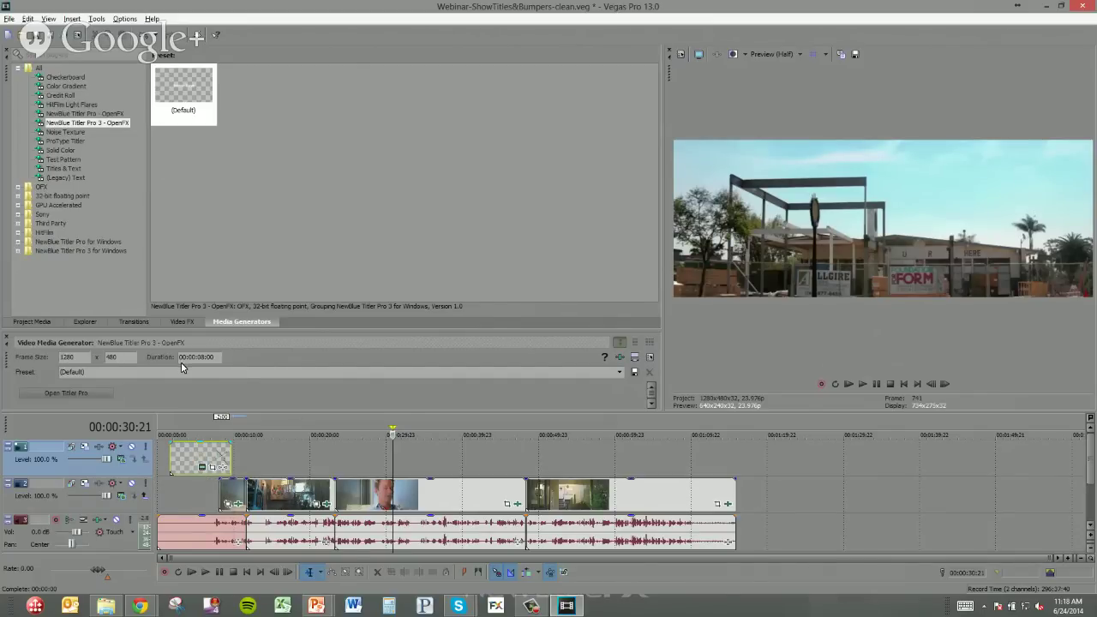
{"action": "left_click", "coordinate": [75, 394]}
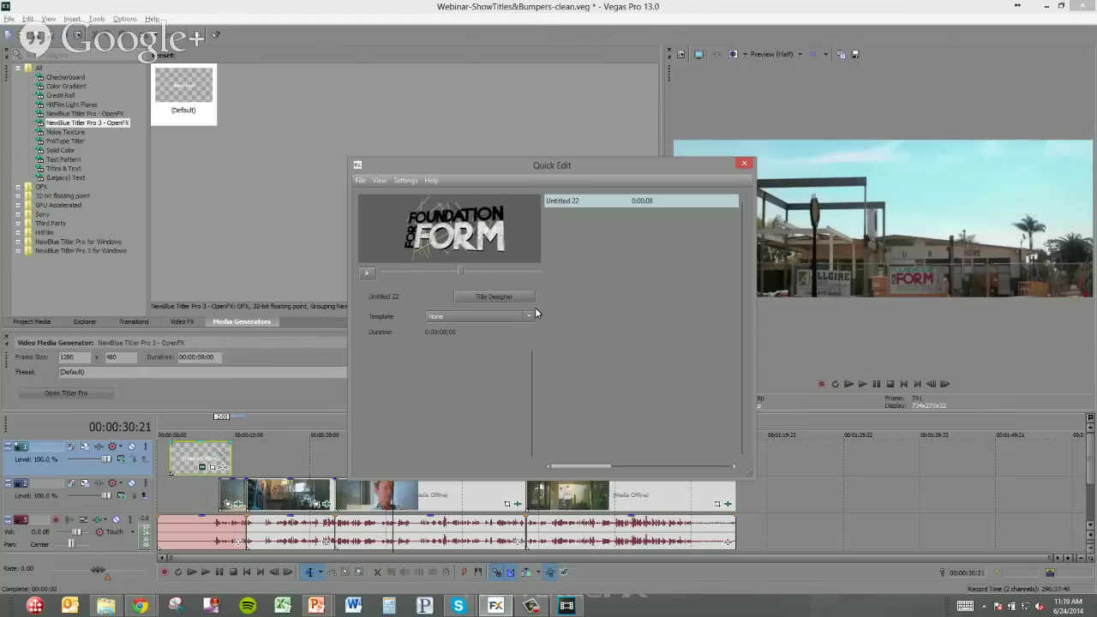
{"action": "left_click", "coordinate": [398, 182]}
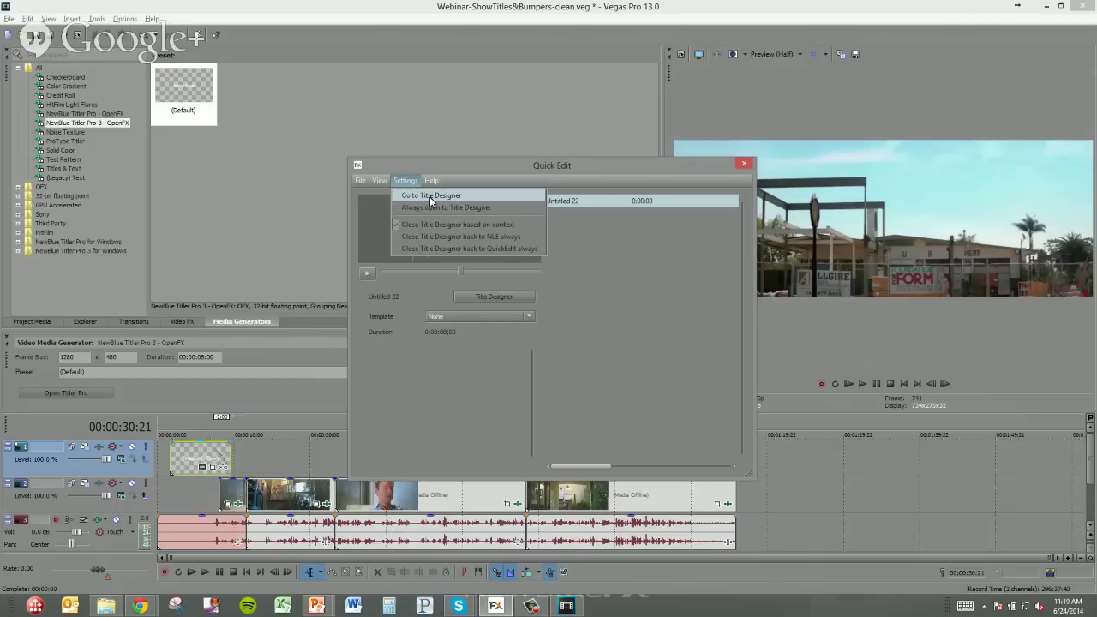
{"action": "left_click", "coordinate": [585, 311]}
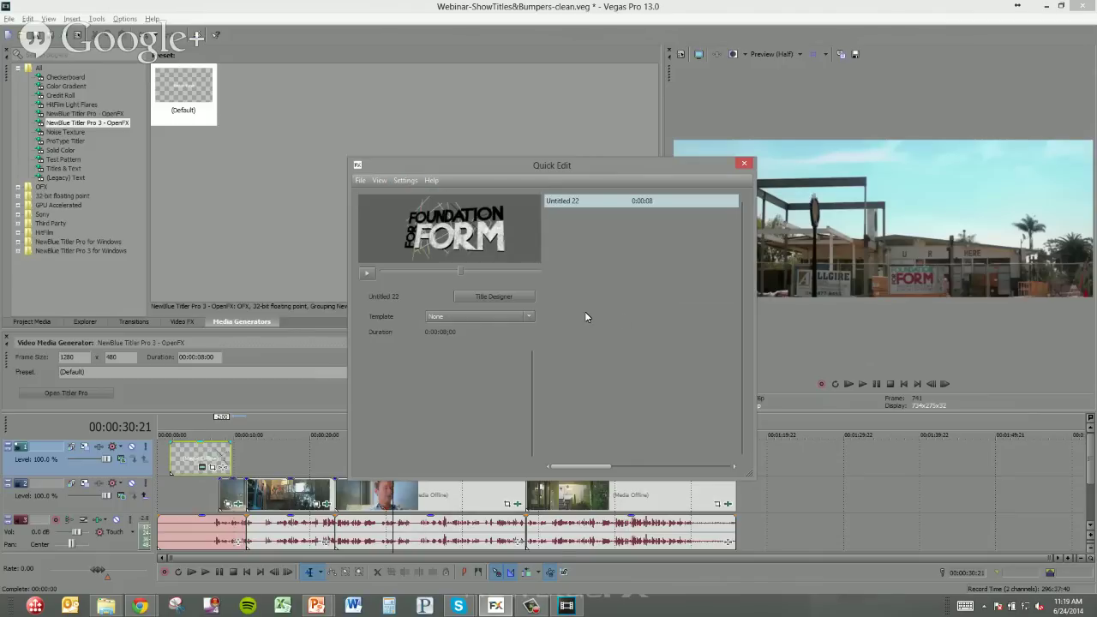
{"action": "left_click", "coordinate": [508, 298]}
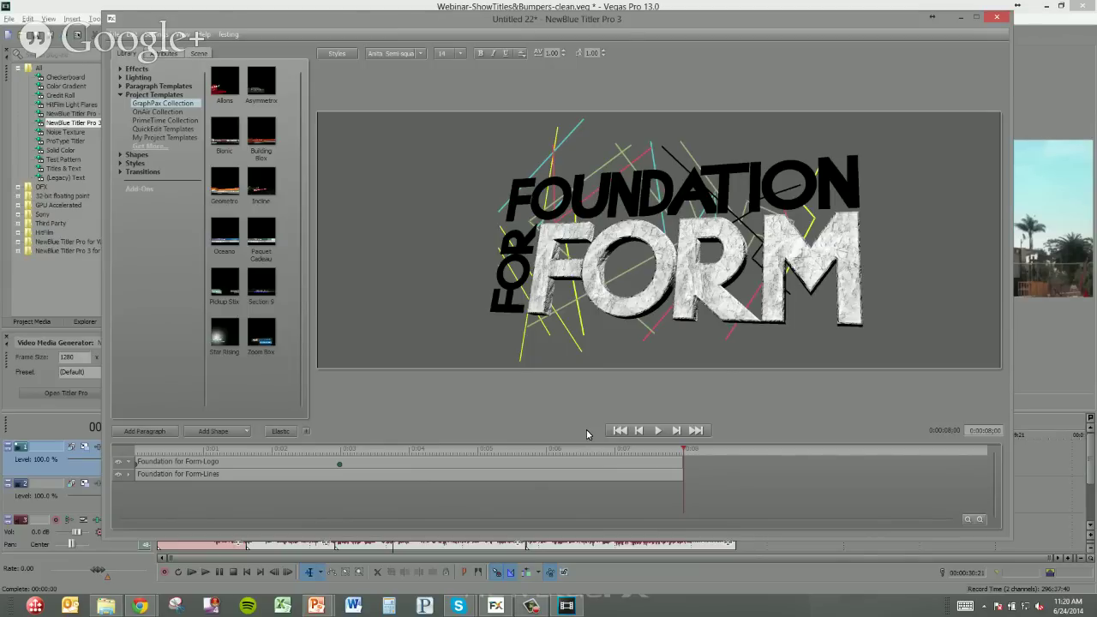
Step: Review the logo animation around 0:03, and copy the Foundation for Form-Logo keyframe set onto the Foundation for Form-Lines track
{"action": "left_click_drag", "start_coordinate": [323, 456], "coordinate": [353, 458]}
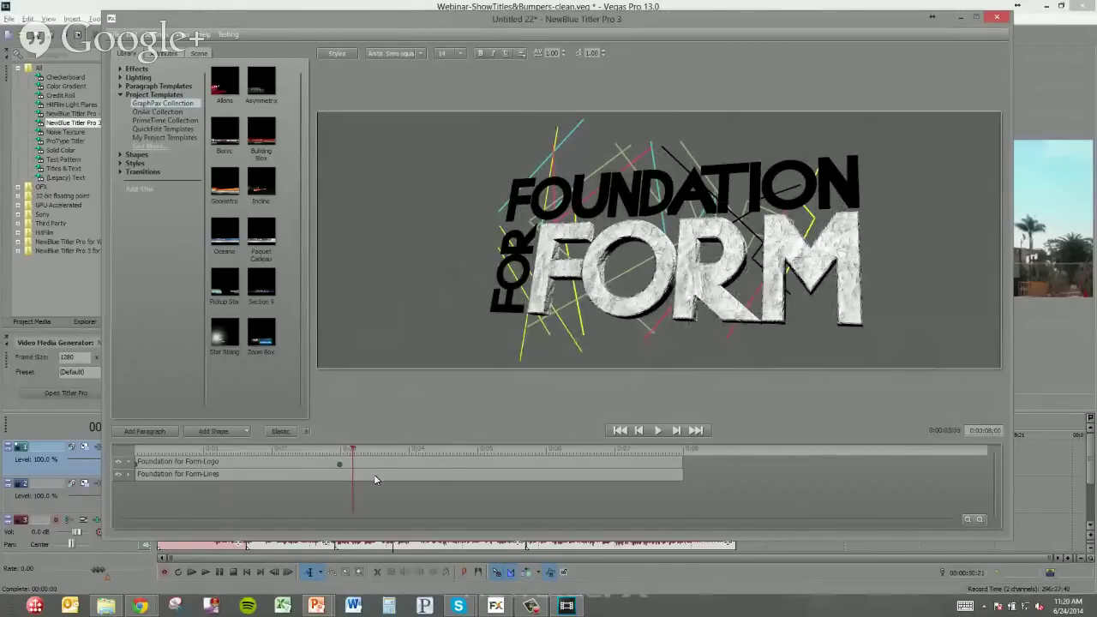
{"action": "left_click", "coordinate": [338, 451]}
{"action": "left_click_drag", "start_coordinate": [236, 452], "coordinate": [366, 474]}
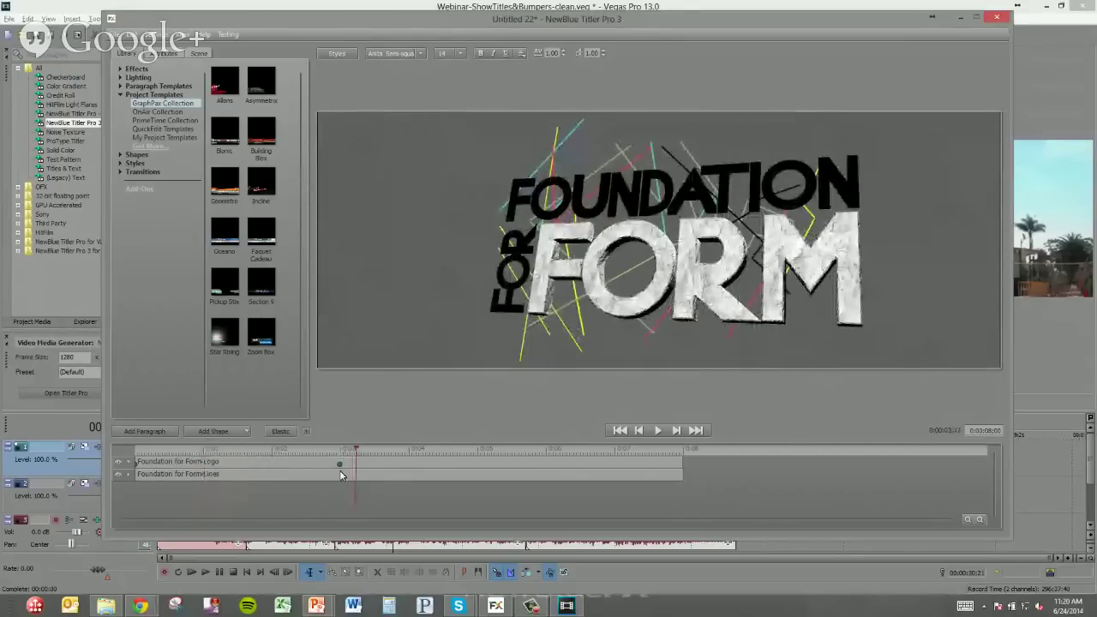
{"action": "left_click", "coordinate": [370, 465]}
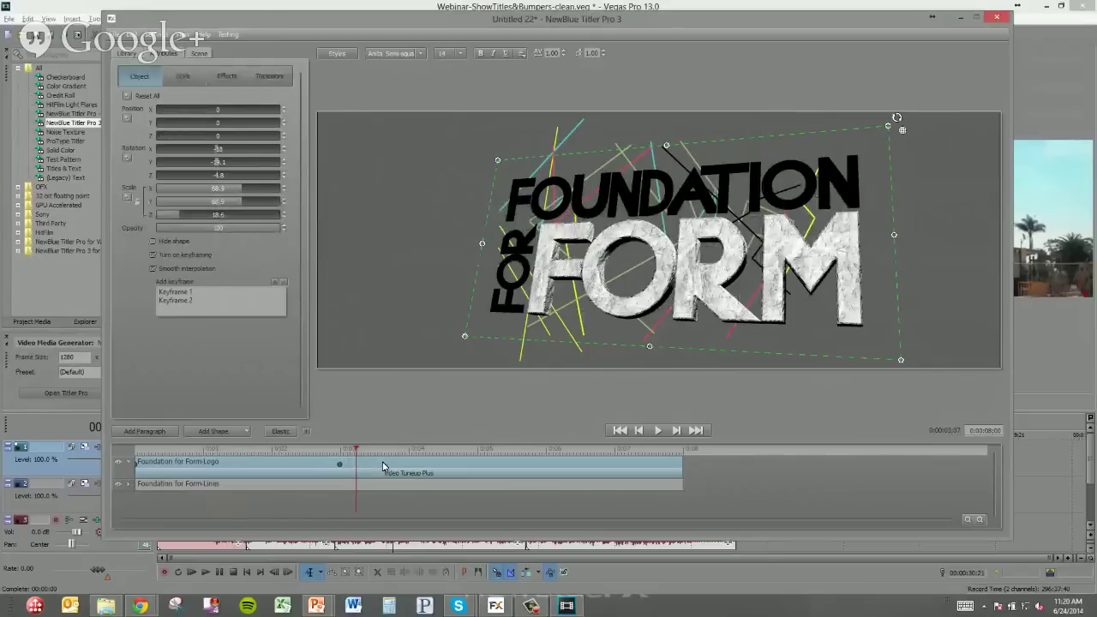
{"action": "right_click", "coordinate": [383, 467]}
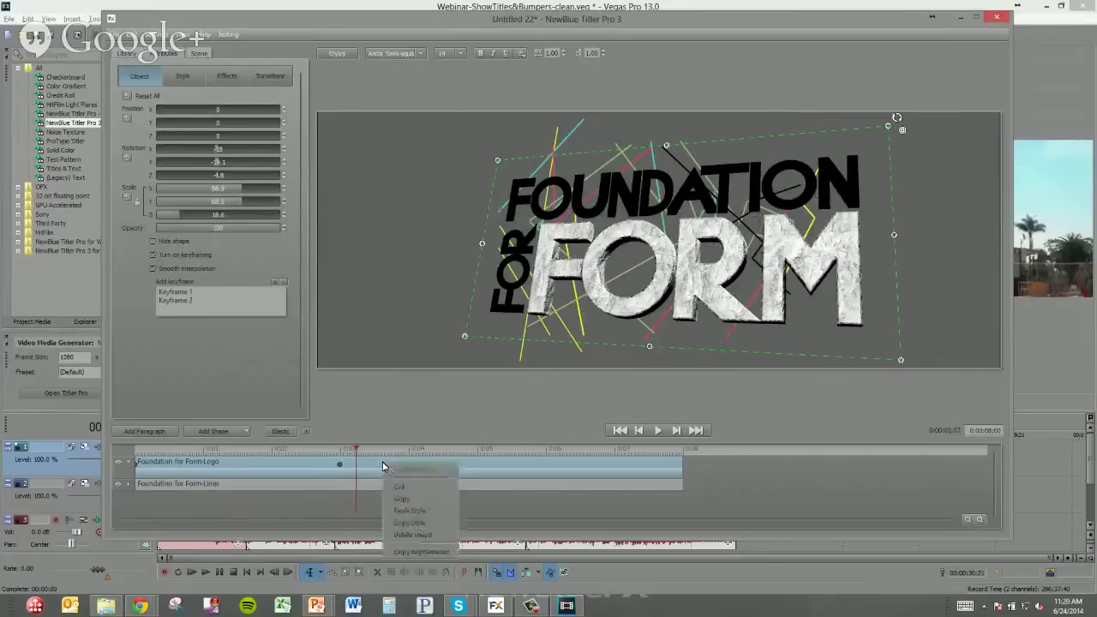
{"action": "left_click", "coordinate": [420, 552]}
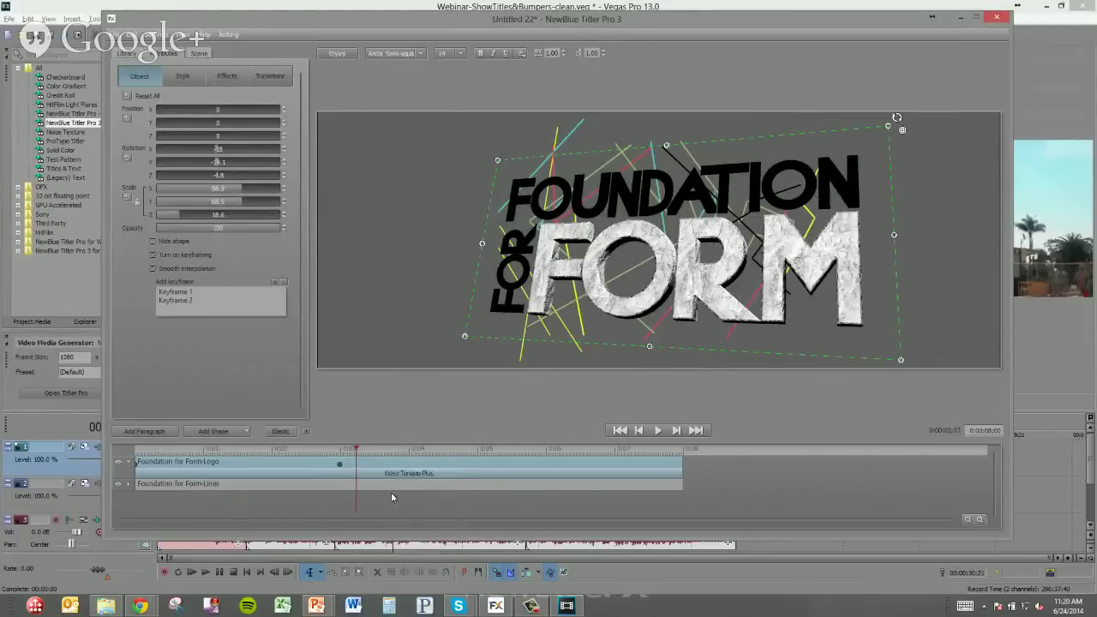
{"action": "left_click", "coordinate": [381, 485]}
{"action": "right_click", "coordinate": [381, 488]}
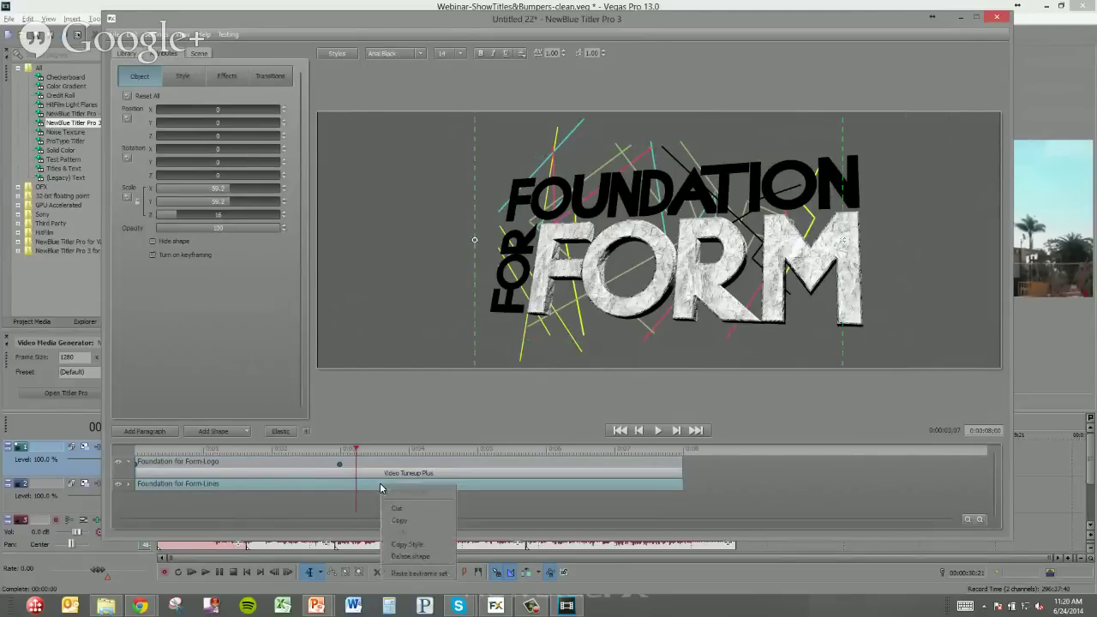
{"action": "left_click", "coordinate": [421, 573]}
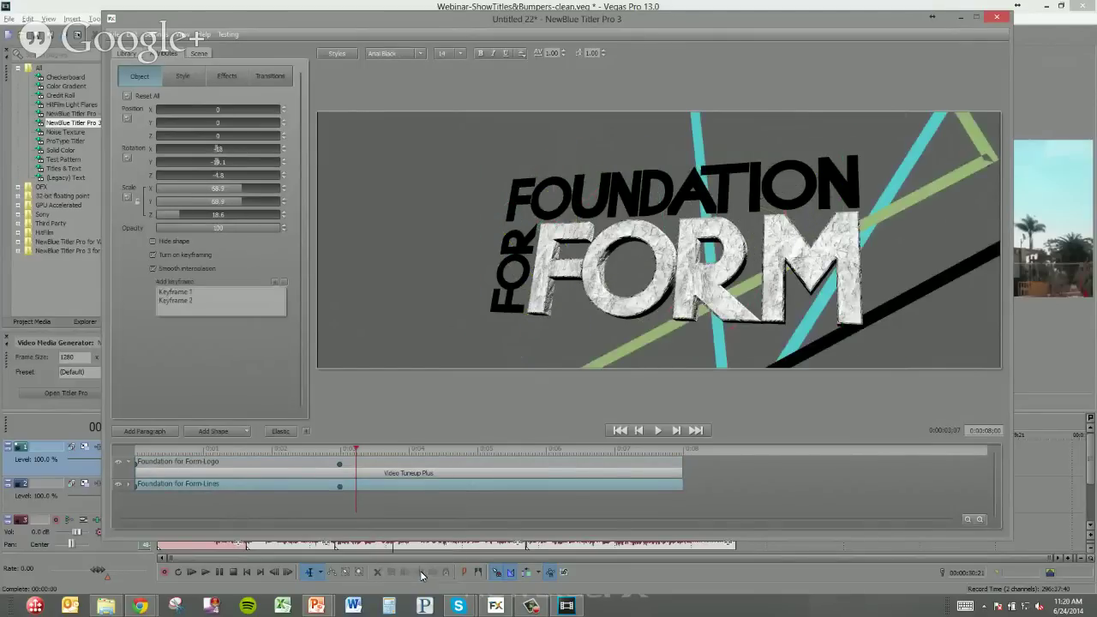
Step: Reduce the Foundation for Form-Lines scale to about 13.4 at Keyframe 2 and Keyframe 1, and scrub to about 0:00:03:04 to check the animation
{"action": "left_click", "coordinate": [264, 449]}
{"action": "left_click_drag", "start_coordinate": [243, 449], "coordinate": [341, 463]}
{"action": "left_click", "coordinate": [338, 487]}
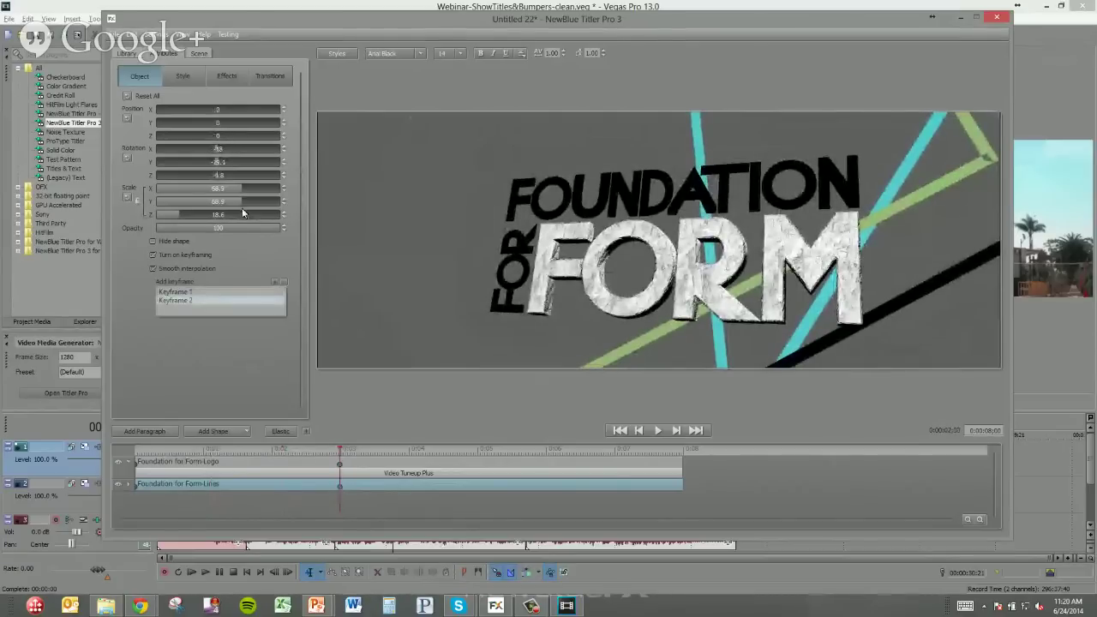
{"action": "left_click_drag", "start_coordinate": [242, 203], "coordinate": [99, 190]}
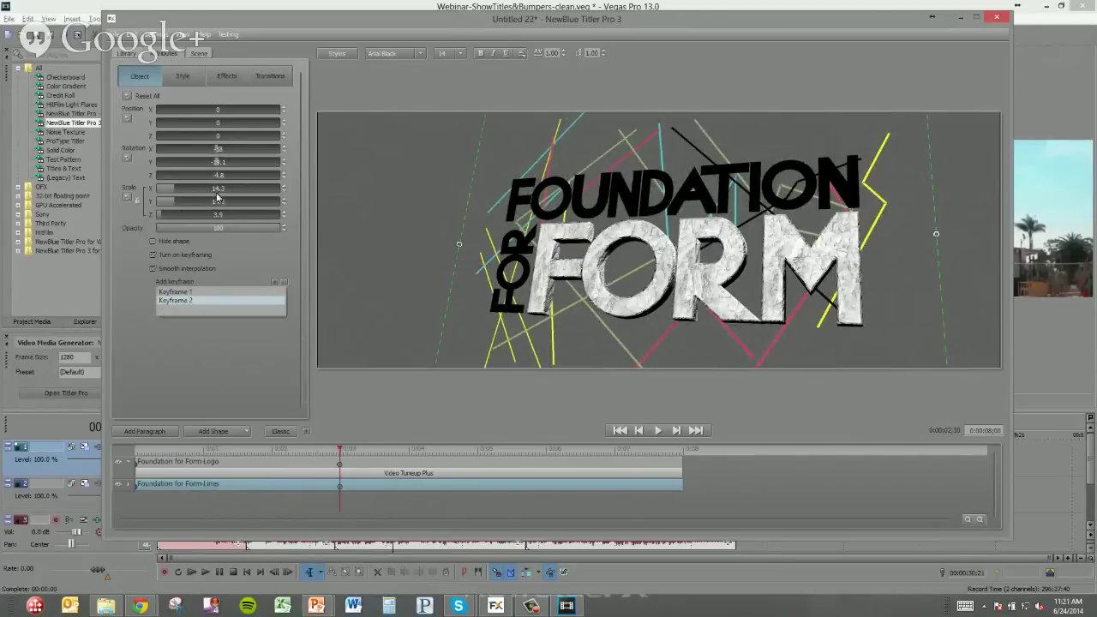
{"action": "left_click", "coordinate": [184, 293]}
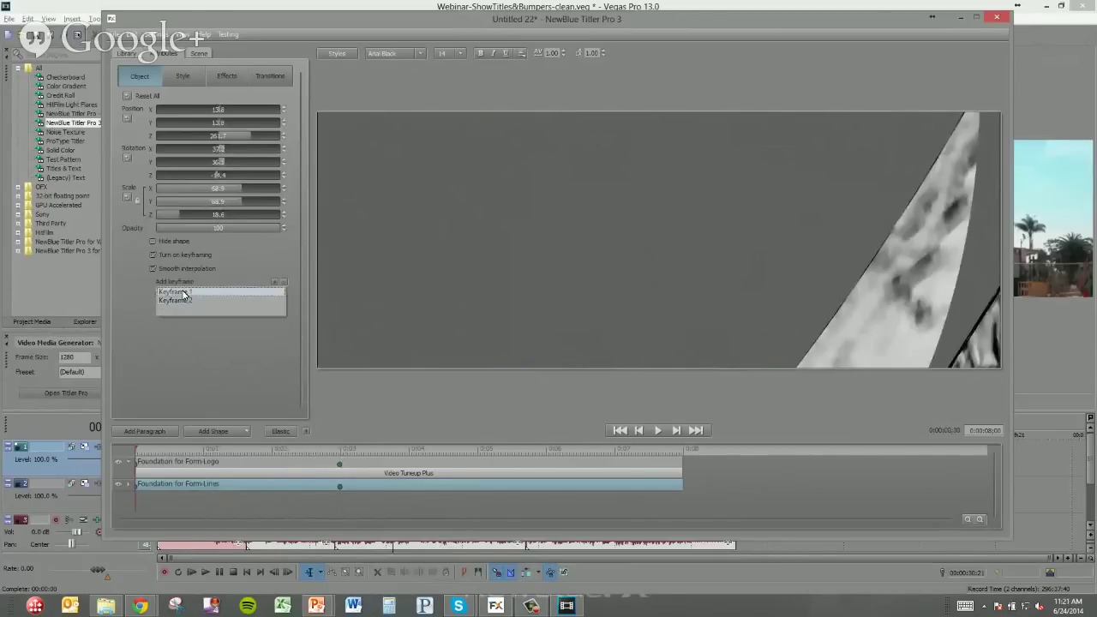
{"action": "left_click_drag", "start_coordinate": [182, 188], "coordinate": [100, 177]}
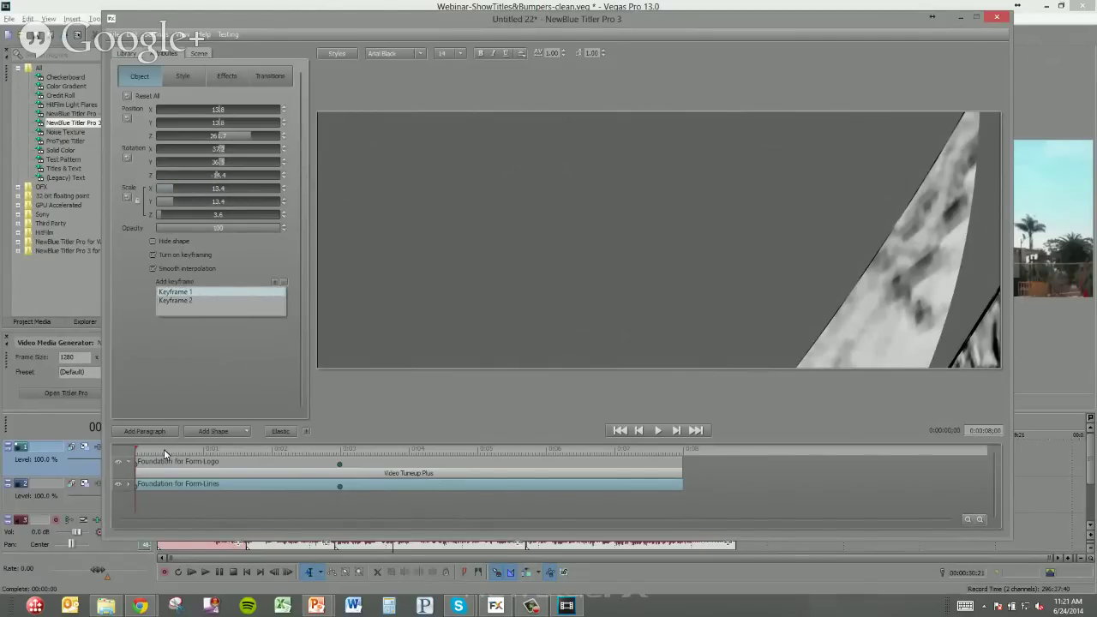
{"action": "left_click_drag", "start_coordinate": [151, 448], "coordinate": [350, 450]}
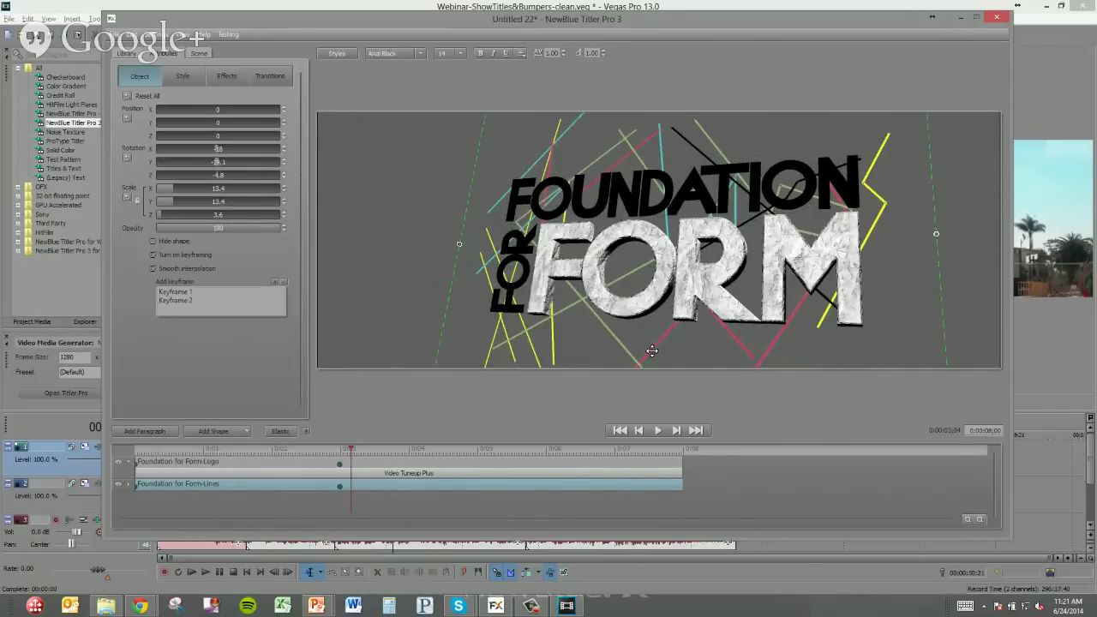
Step: Select individual lines within the Foundation for Form-Lines artwork and shift their Z positions to spread them in depth
{"action": "left_click", "coordinate": [772, 349]}
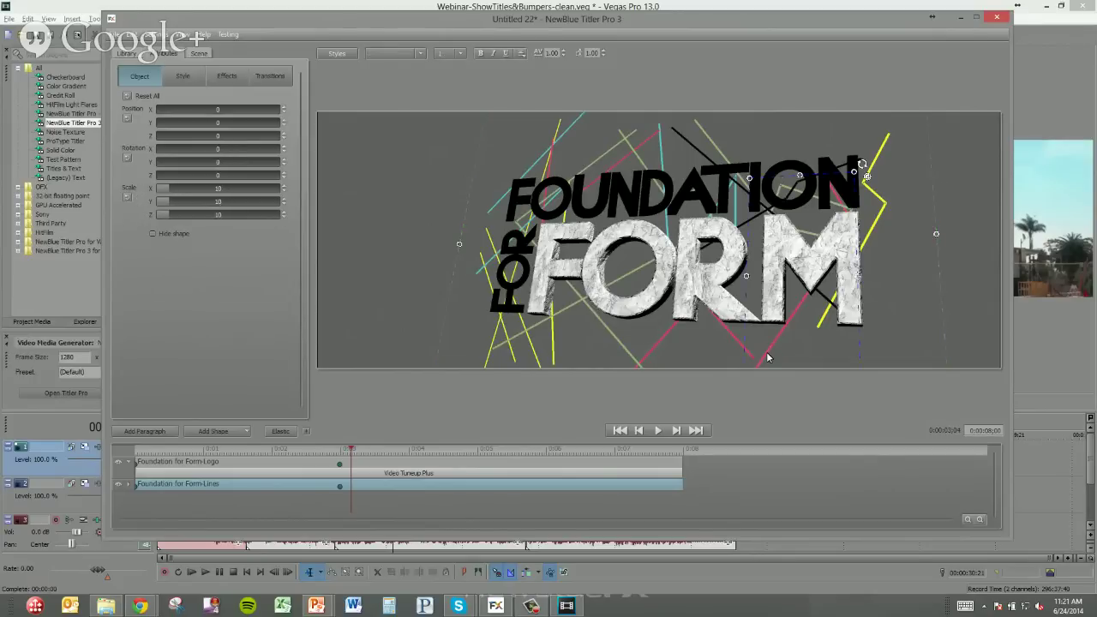
{"action": "scroll", "coordinate": [769, 355], "scroll_direction": "down", "scroll_amount": 6}
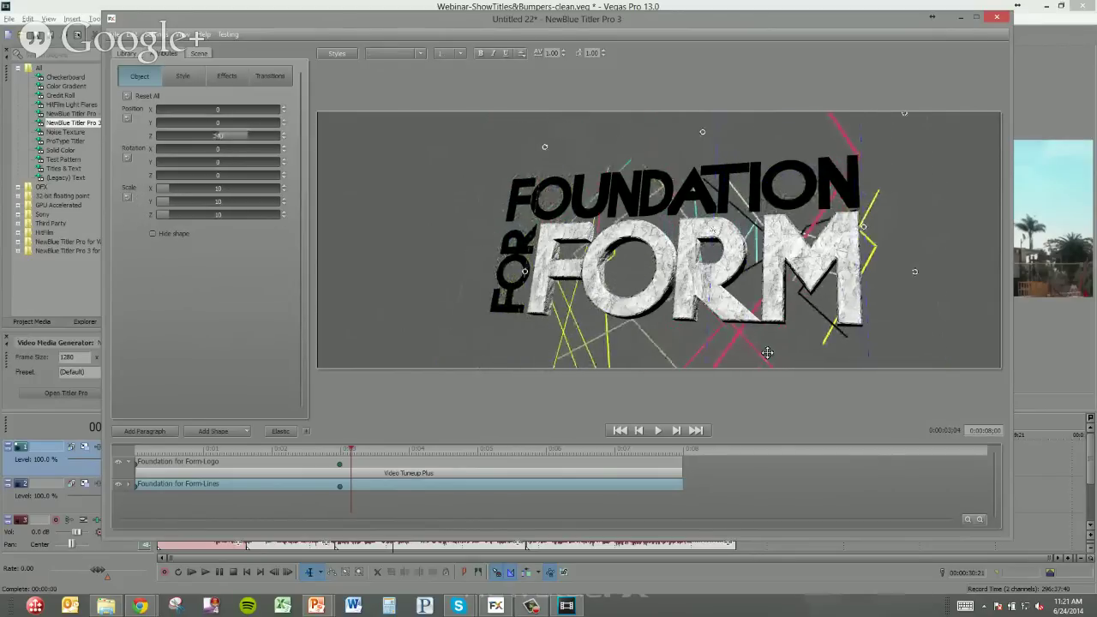
{"action": "scroll", "coordinate": [768, 352], "scroll_direction": "down", "scroll_amount": 8}
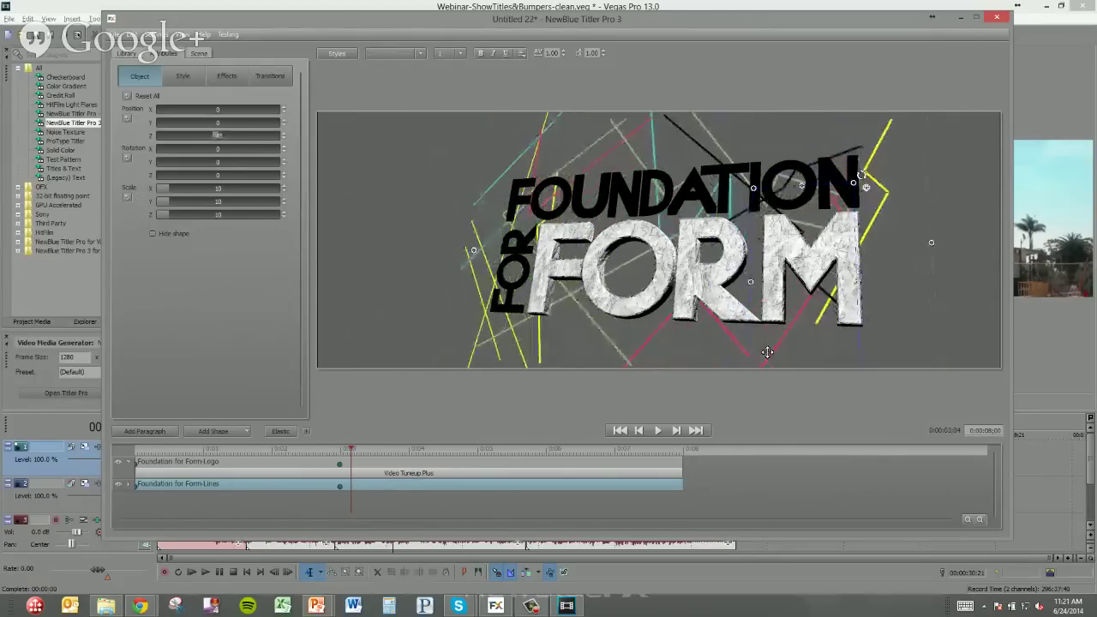
{"action": "scroll", "coordinate": [767, 353], "scroll_direction": "down", "scroll_amount": 4}
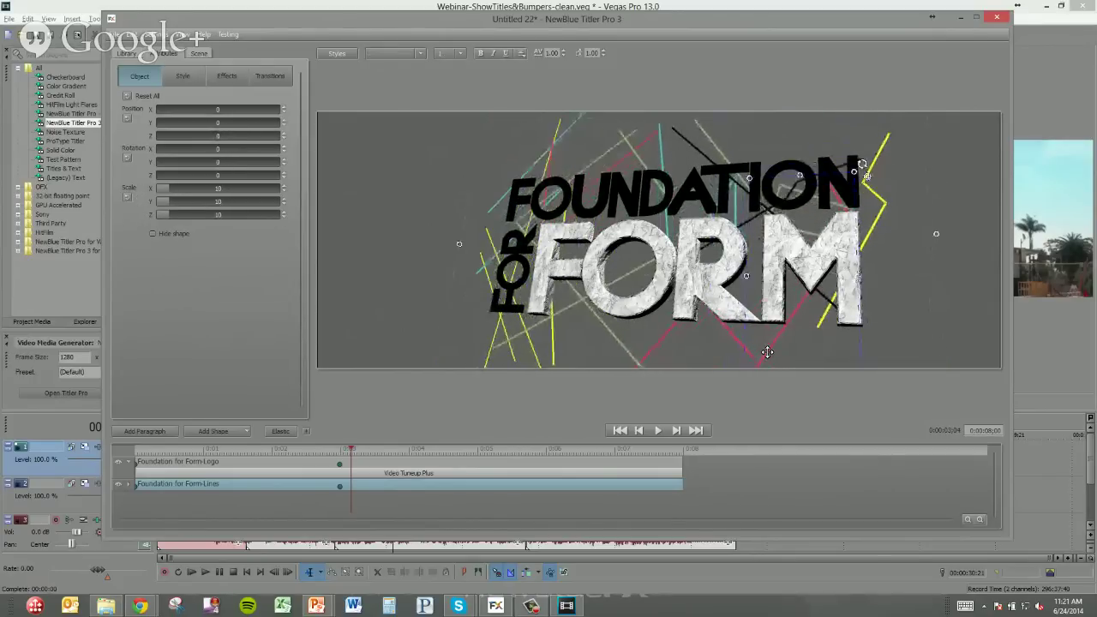
{"action": "left_click", "coordinate": [532, 349]}
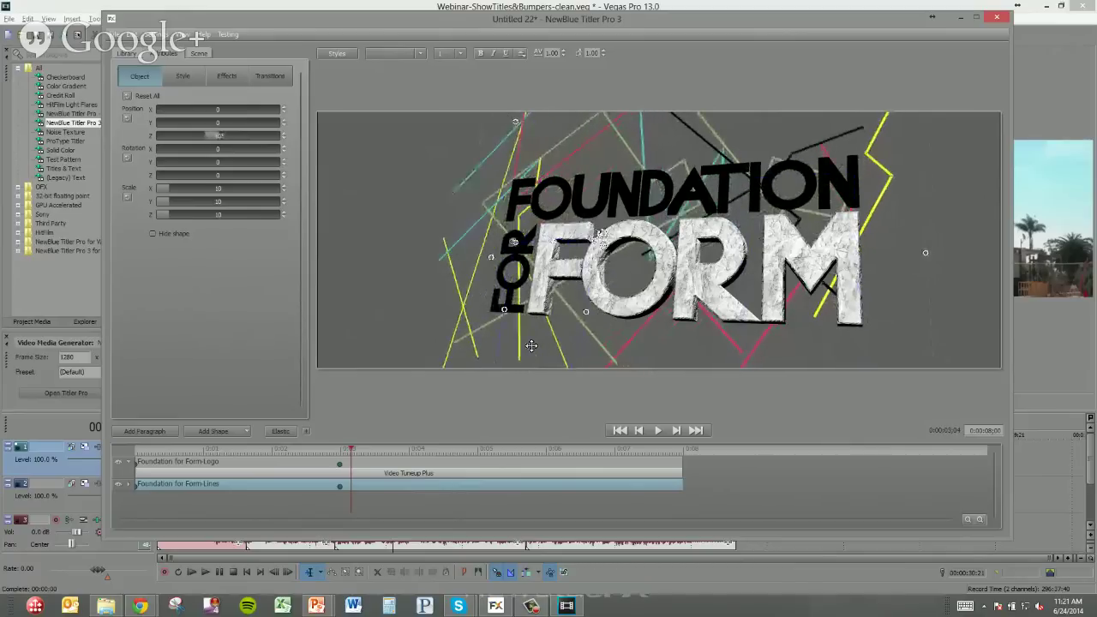
{"action": "scroll", "coordinate": [532, 346], "scroll_direction": "down", "scroll_amount": 3}
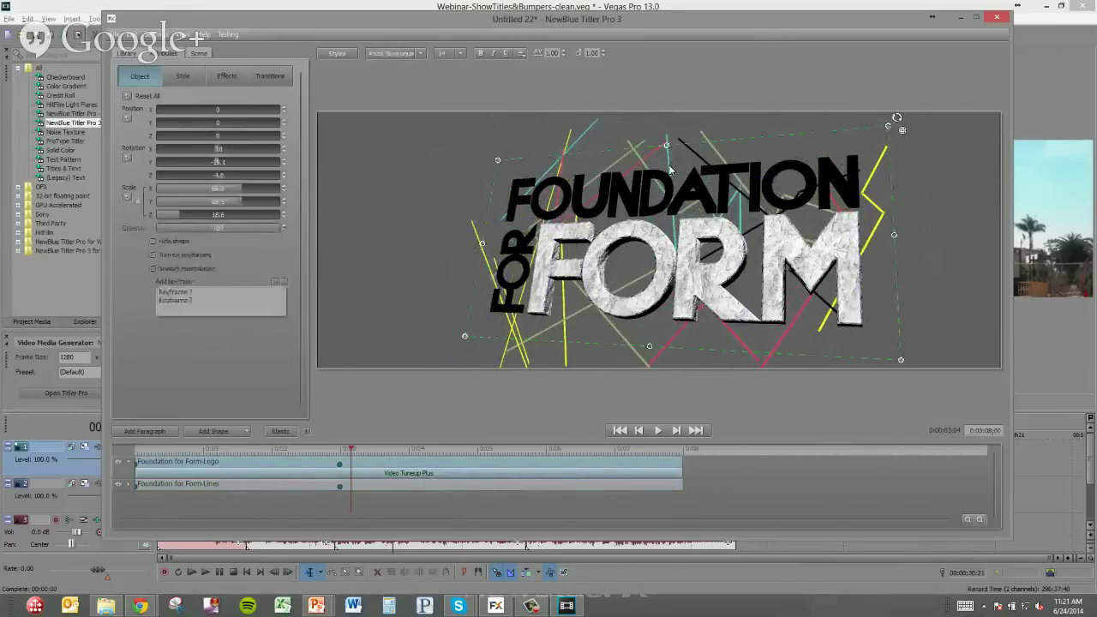
{"action": "left_click", "coordinate": [668, 153]}
{"action": "scroll", "coordinate": [667, 159], "scroll_direction": "down", "scroll_amount": 5}
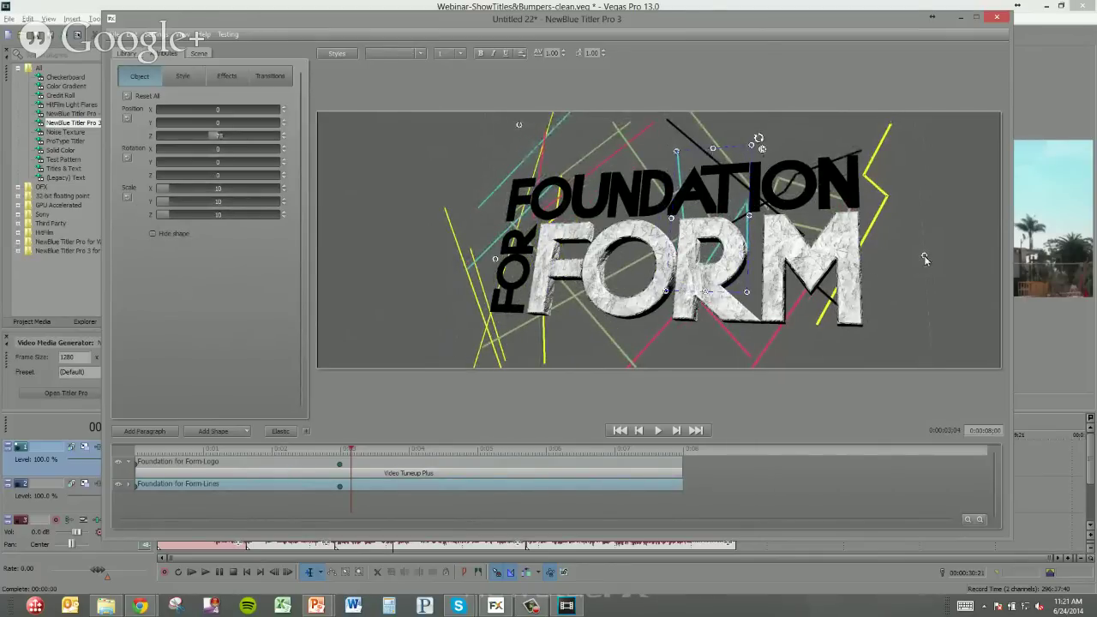
Step: Select the whole Foundation for Form-Lines object at 0:00:03:04, push it back along Z, and rotate it in 3D around the logo
{"action": "right_click", "coordinate": [886, 276]}
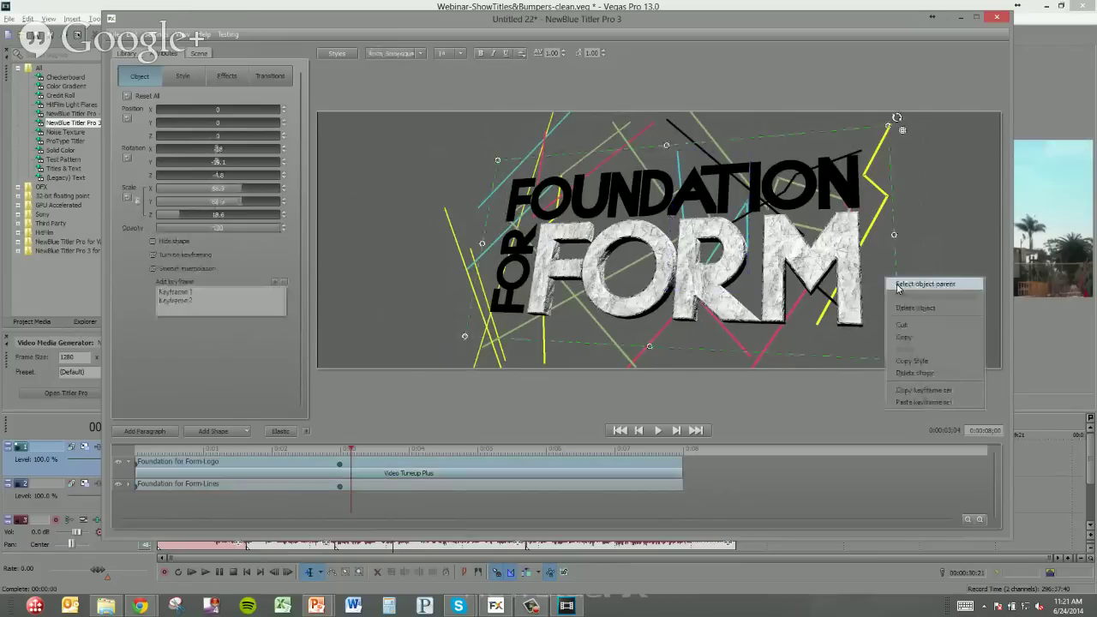
{"action": "left_click", "coordinate": [900, 285]}
{"action": "left_click", "coordinate": [686, 137]}
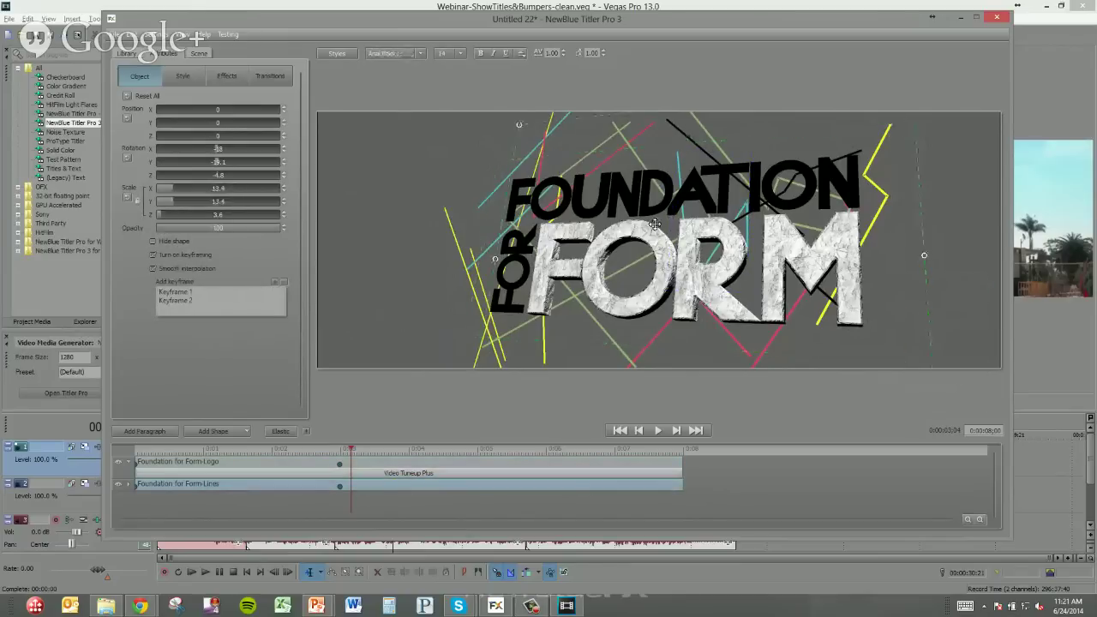
{"action": "left_click_drag", "start_coordinate": [754, 168], "coordinate": [820, 128]}
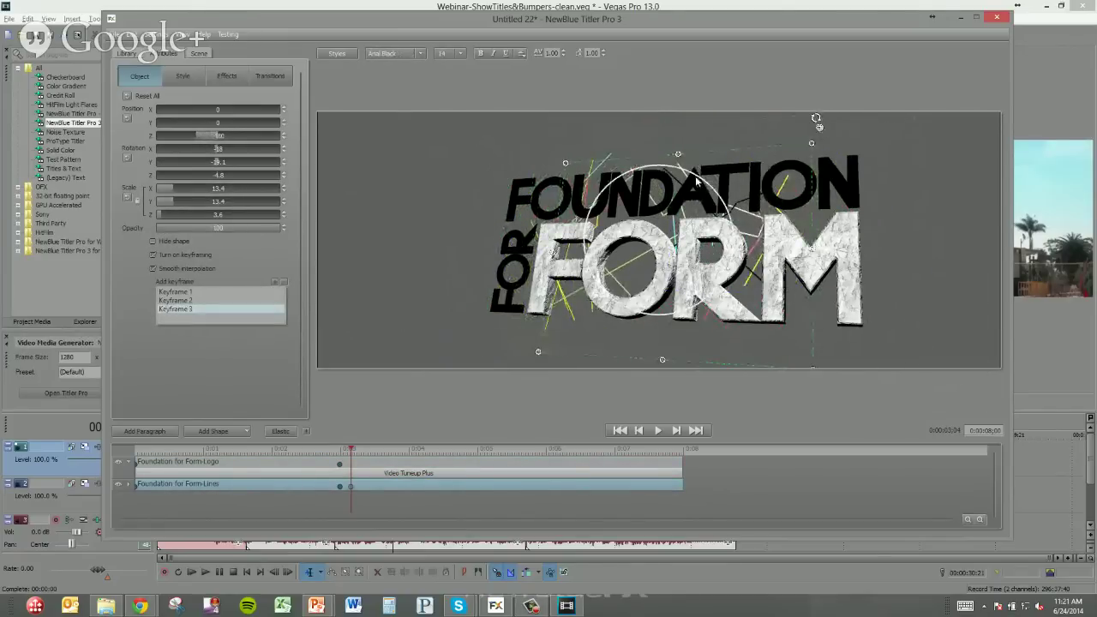
{"action": "left_click_drag", "start_coordinate": [678, 194], "coordinate": [716, 165]}
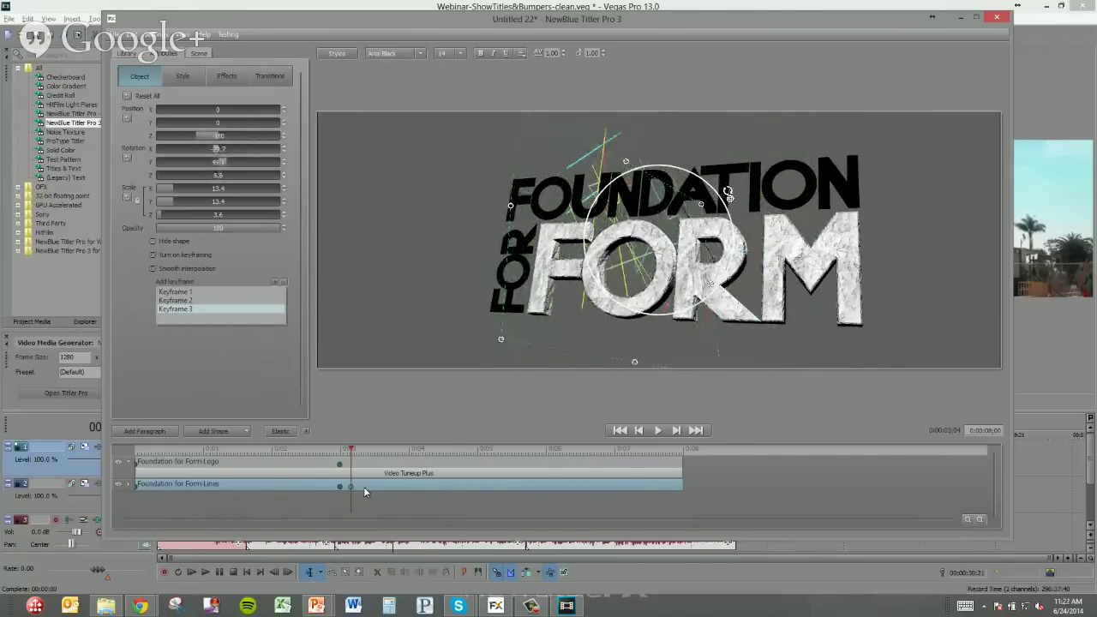
Step: Place the Foundation for Form-Lines track above the Logo track, rotate the lines across the letters, and restore the Logo track on top
{"action": "left_click_drag", "start_coordinate": [367, 492], "coordinate": [364, 464]}
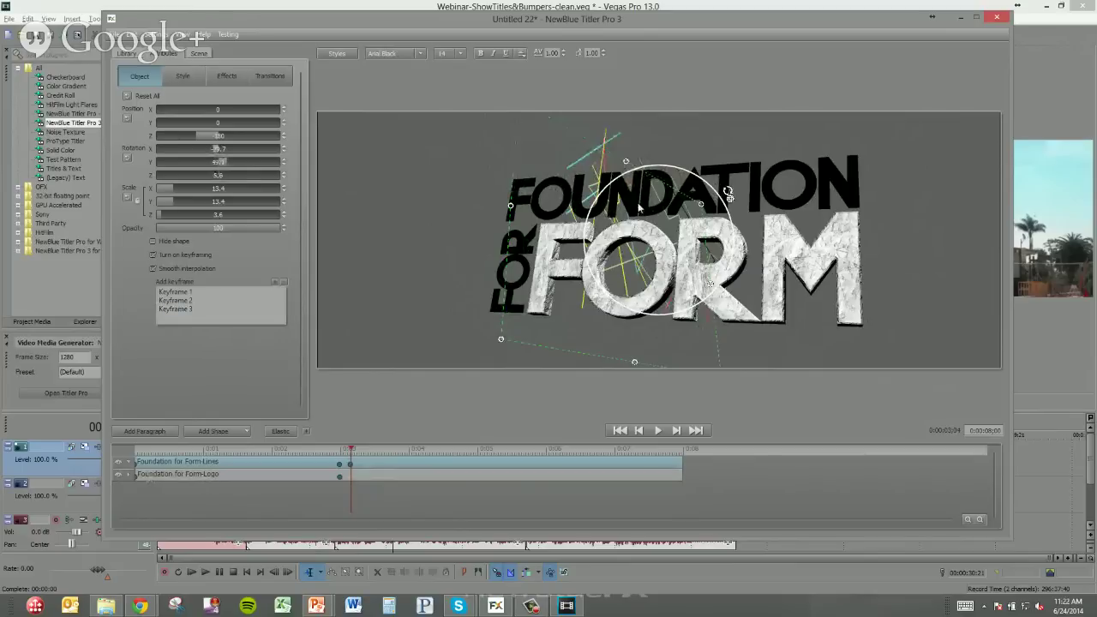
{"action": "left_click_drag", "start_coordinate": [641, 209], "coordinate": [706, 251]}
{"action": "left_click", "coordinate": [367, 476]}
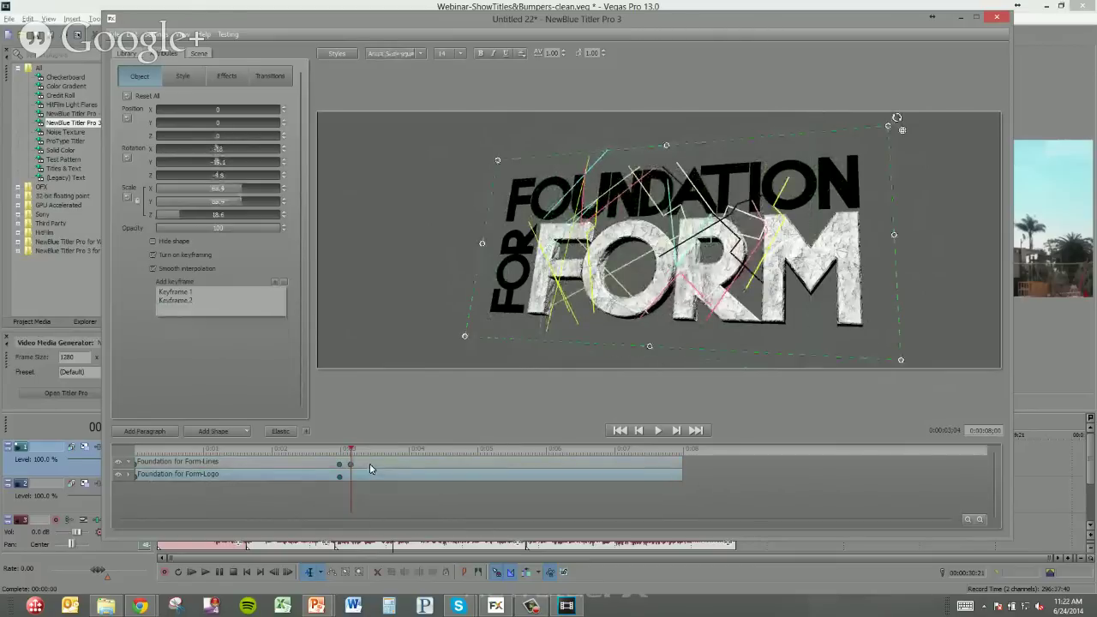
{"action": "left_click_drag", "start_coordinate": [369, 475], "coordinate": [374, 464]}
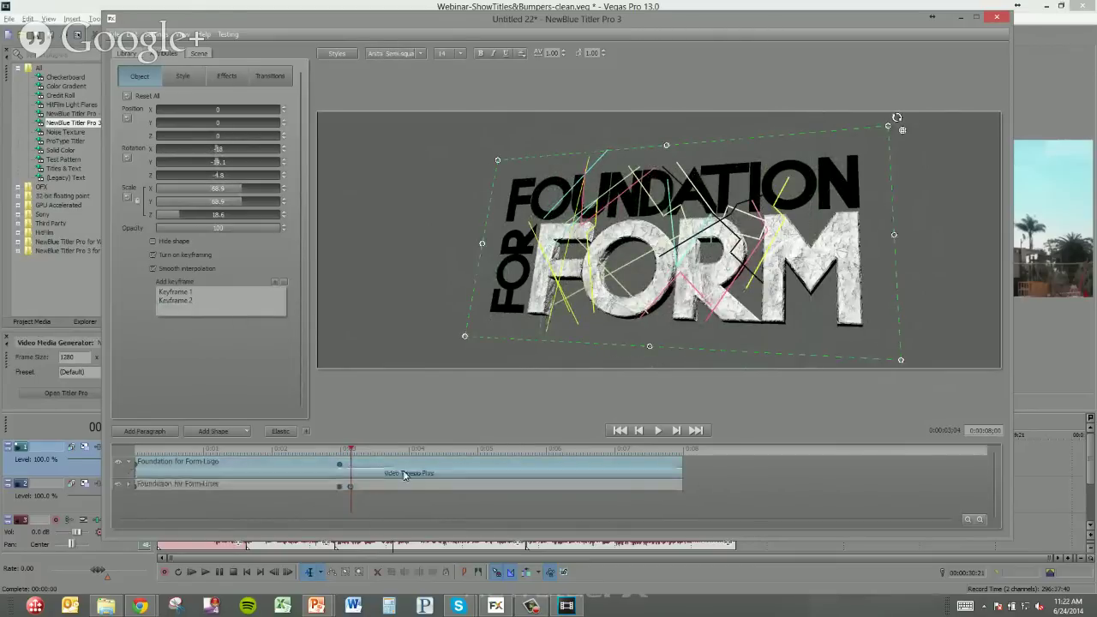
Step: Delete the two surplus keyframes from the Foundation for Form-Lines track and scrub past the remaining Keyframe 2
{"action": "left_click", "coordinate": [339, 487]}
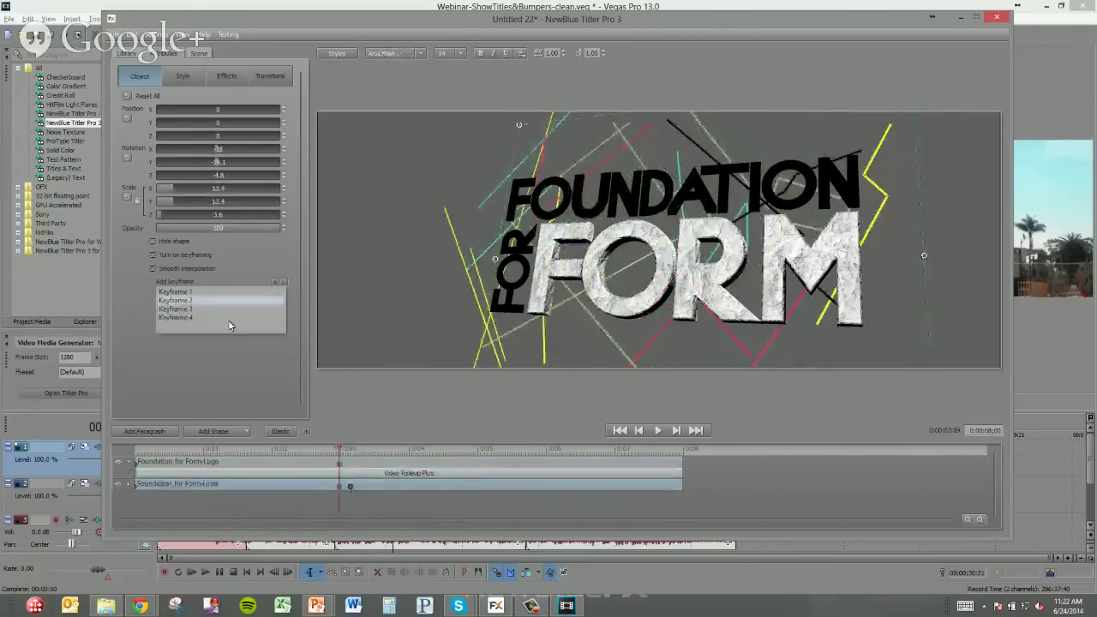
{"action": "left_click", "coordinate": [286, 282]}
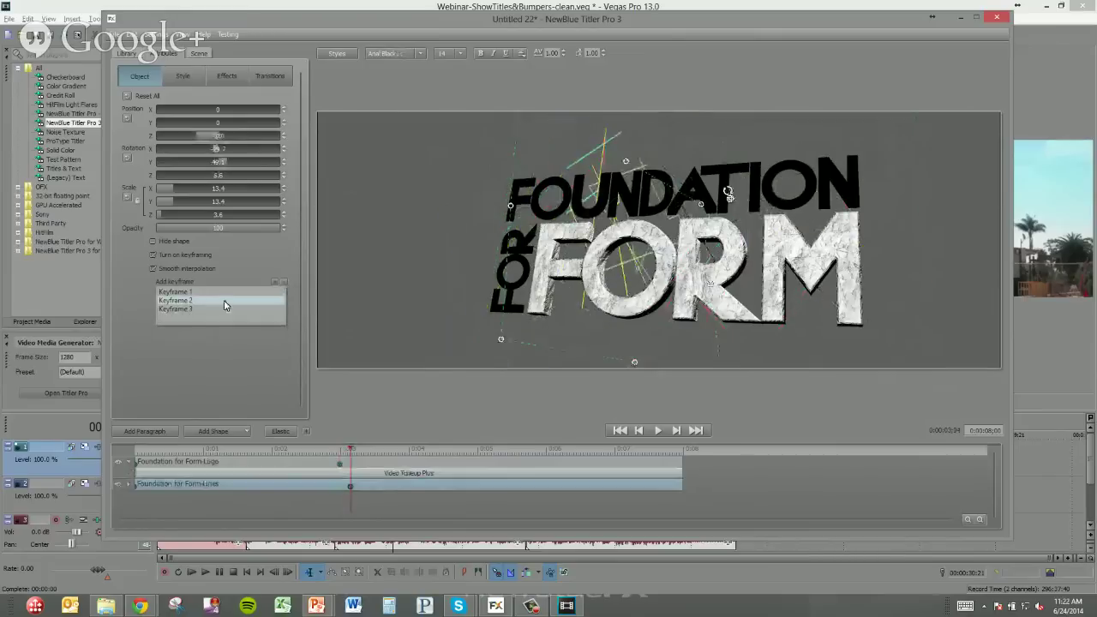
{"action": "left_click", "coordinate": [285, 281]}
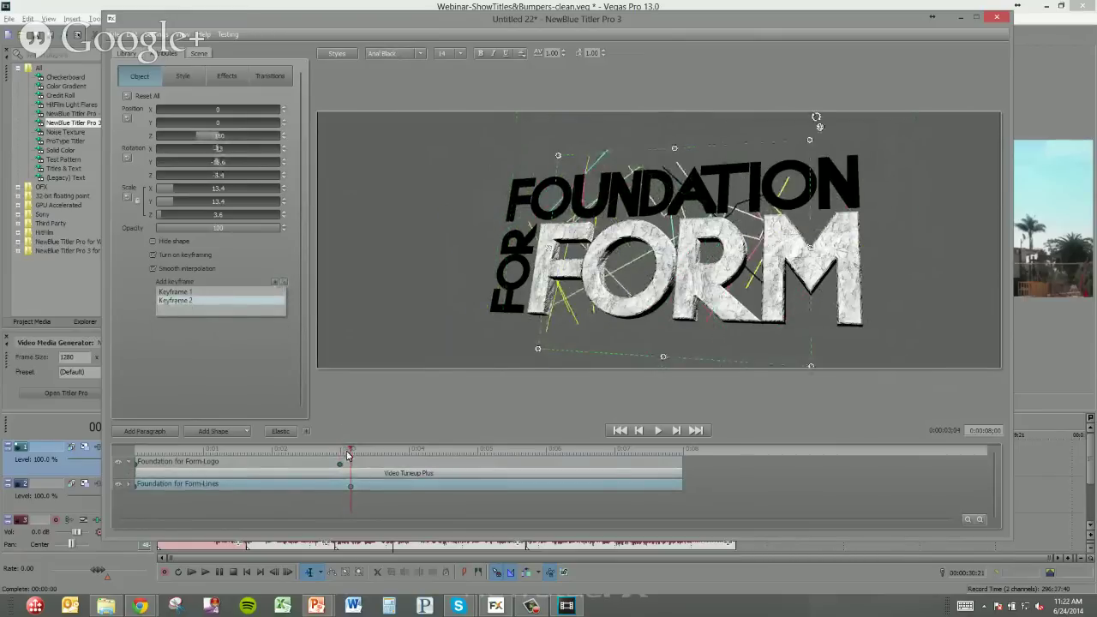
{"action": "left_click_drag", "start_coordinate": [349, 455], "coordinate": [376, 452]}
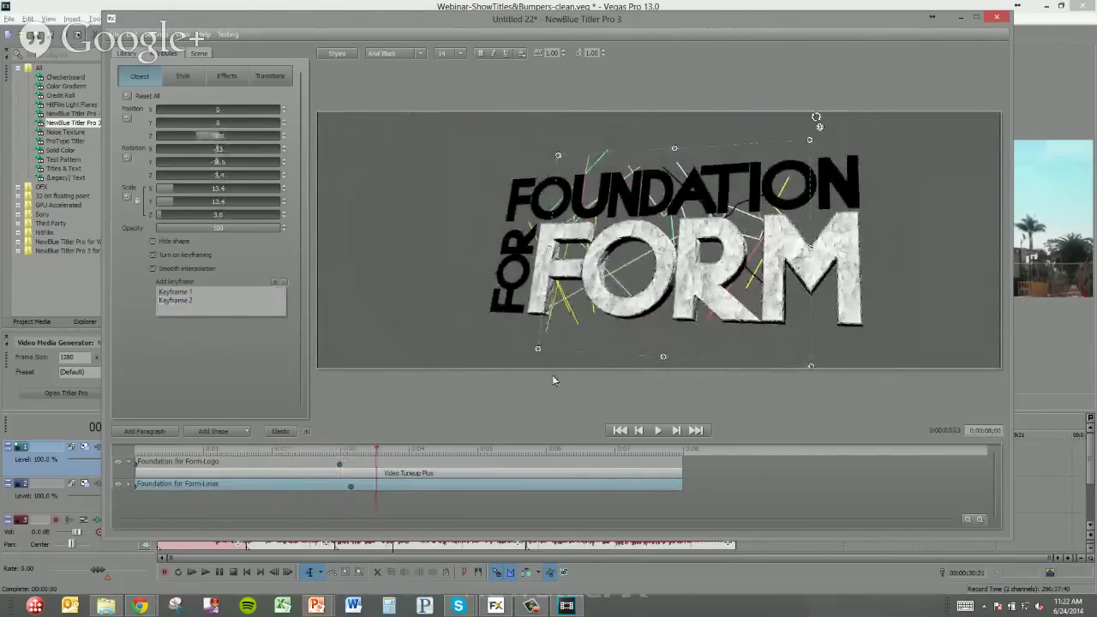
Step: Scale the Foundation for Form-Lines object up to about 24 at Keyframe 2 and align that keyframe with the Logo track's second keyframe
{"action": "left_click", "coordinate": [350, 487]}
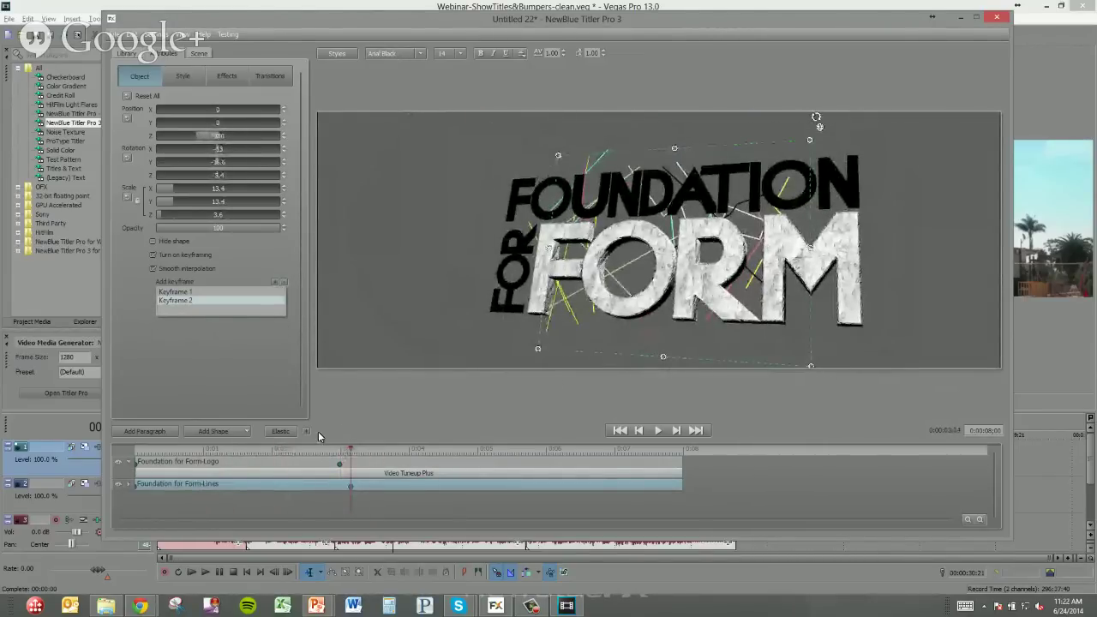
{"action": "left_click_drag", "start_coordinate": [811, 366], "coordinate": [599, 358]}
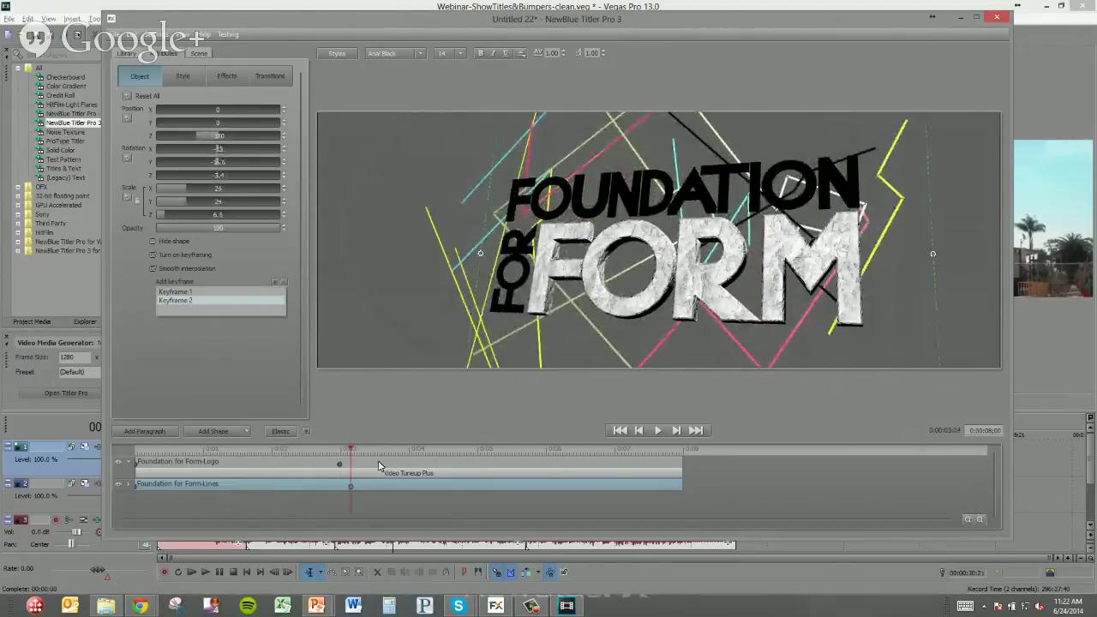
{"action": "left_click_drag", "start_coordinate": [351, 489], "coordinate": [339, 491]}
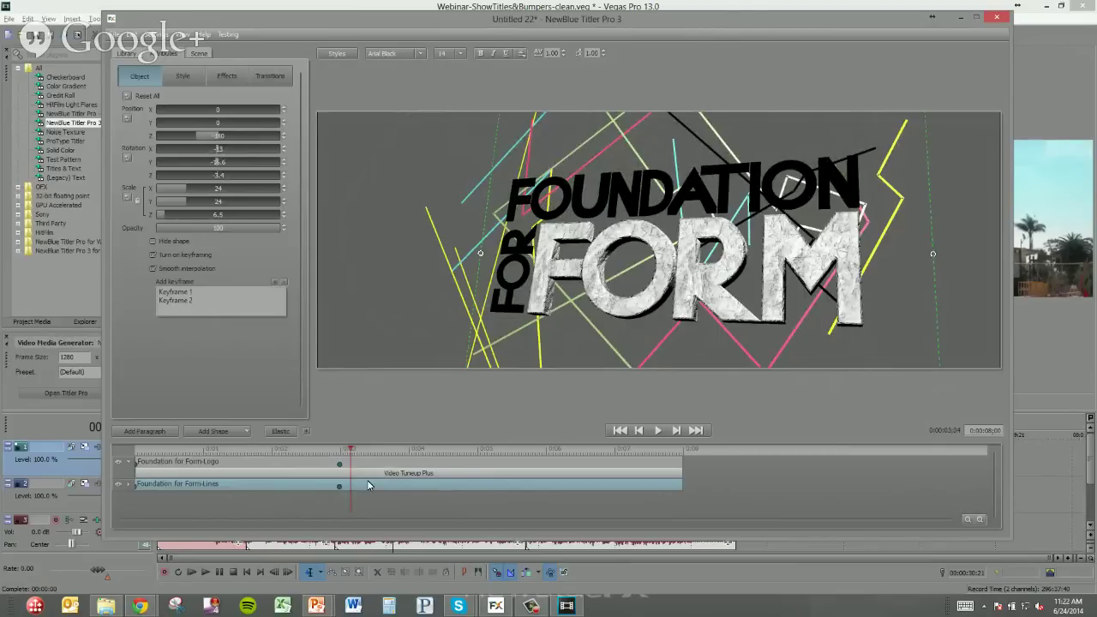
Step: Apply the Timber! preset of the Spin Back transition to the Foundation for Form-Lines track and scrub through its result
{"action": "left_click", "coordinate": [125, 54]}
{"action": "left_click", "coordinate": [120, 171]}
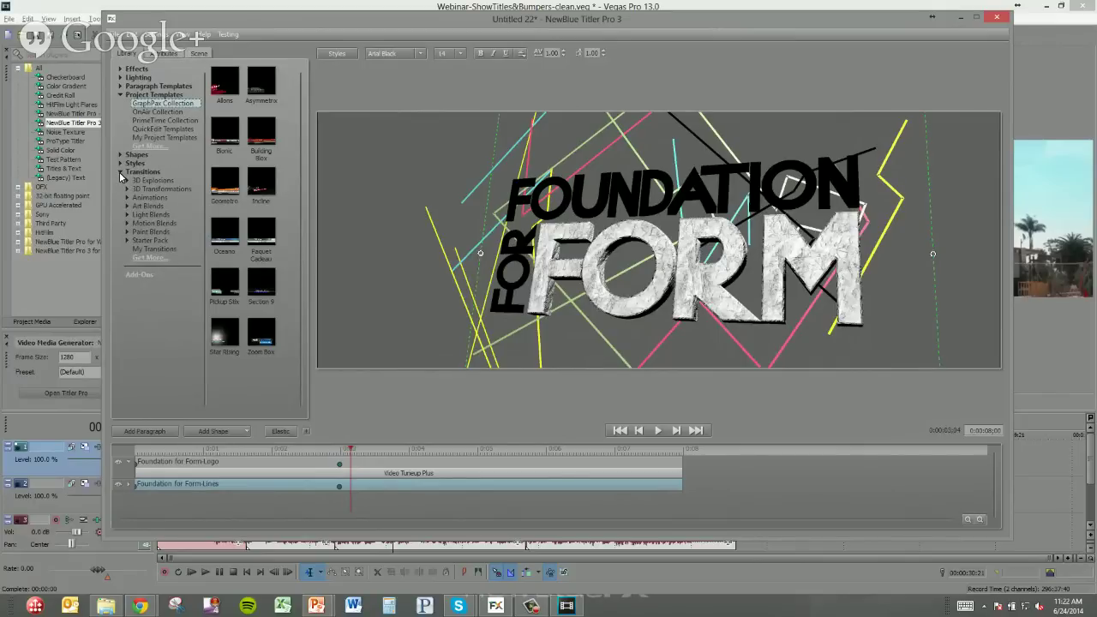
{"action": "left_click", "coordinate": [127, 197]}
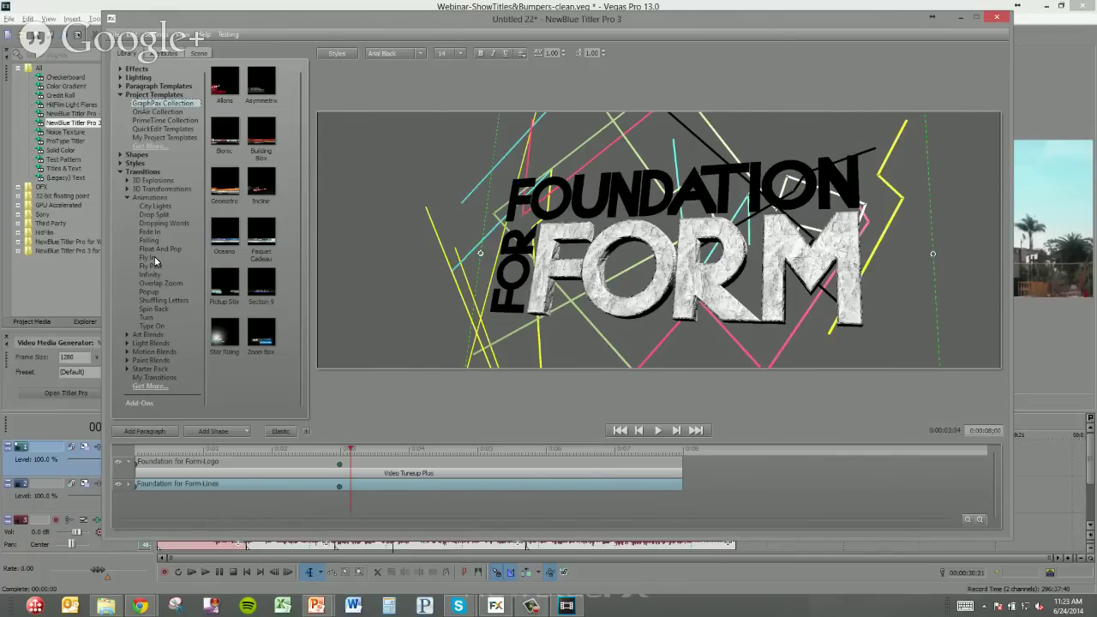
{"action": "left_click", "coordinate": [153, 307]}
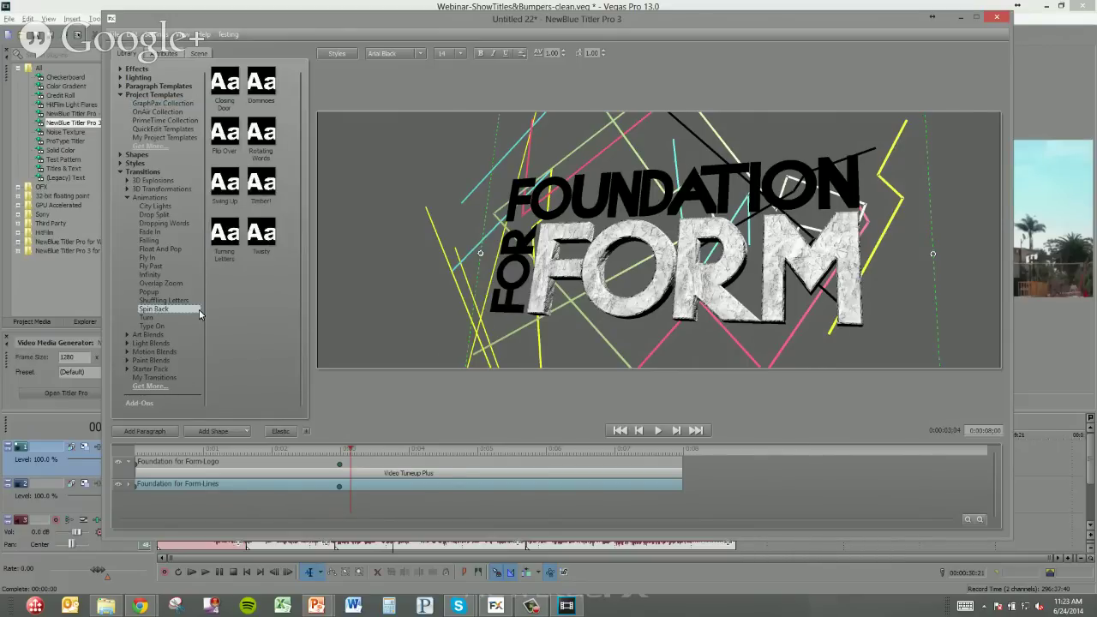
{"action": "mouse_move", "coordinate": [257, 190]}
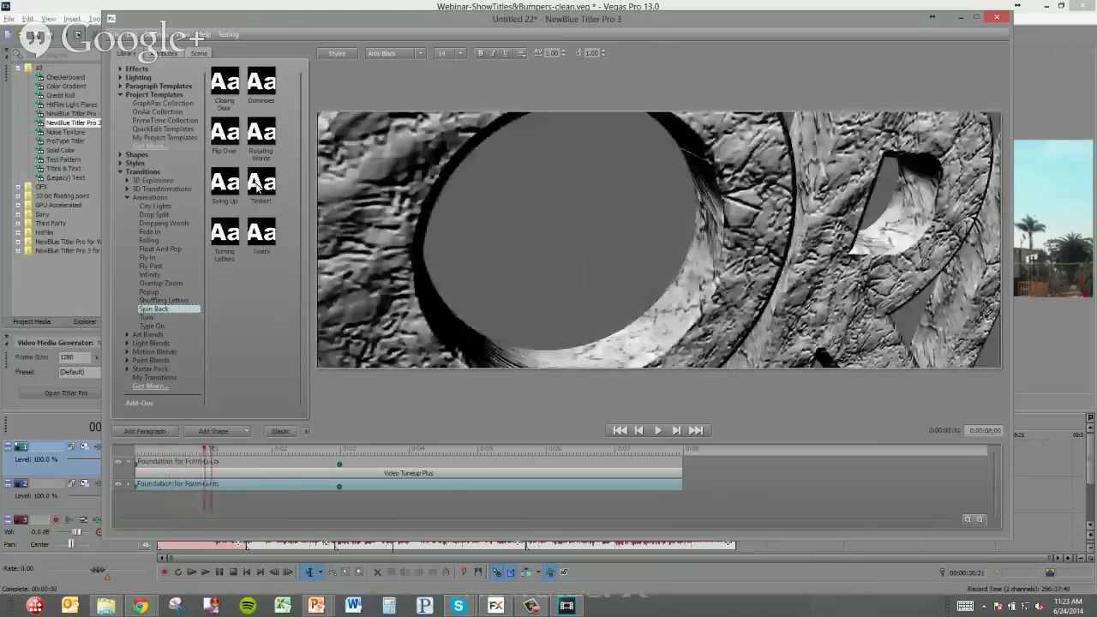
{"action": "left_click_drag", "start_coordinate": [257, 187], "coordinate": [420, 496]}
{"action": "left_click", "coordinate": [276, 456]}
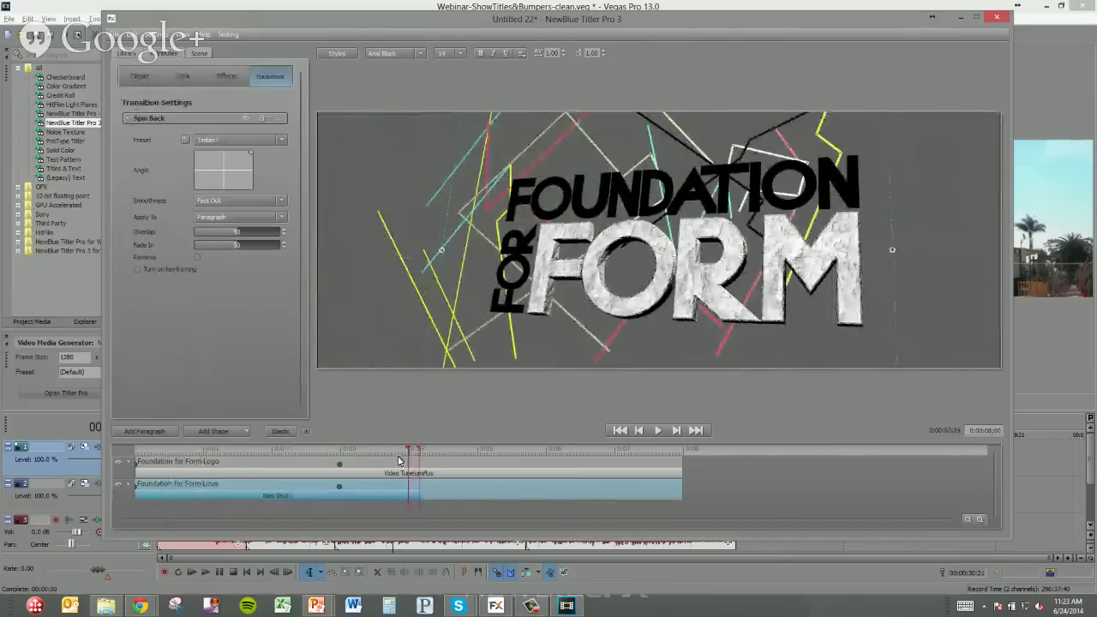
{"action": "mouse_move", "coordinate": [398, 461]}
{"action": "left_mouse_down"}
{"action": "mouse_move", "coordinate": [338, 462]}
{"action": "mouse_move", "coordinate": [429, 467]}
{"action": "mouse_move", "coordinate": [371, 474]}
{"action": "mouse_move", "coordinate": [387, 476]}
{"action": "left_mouse_up"}
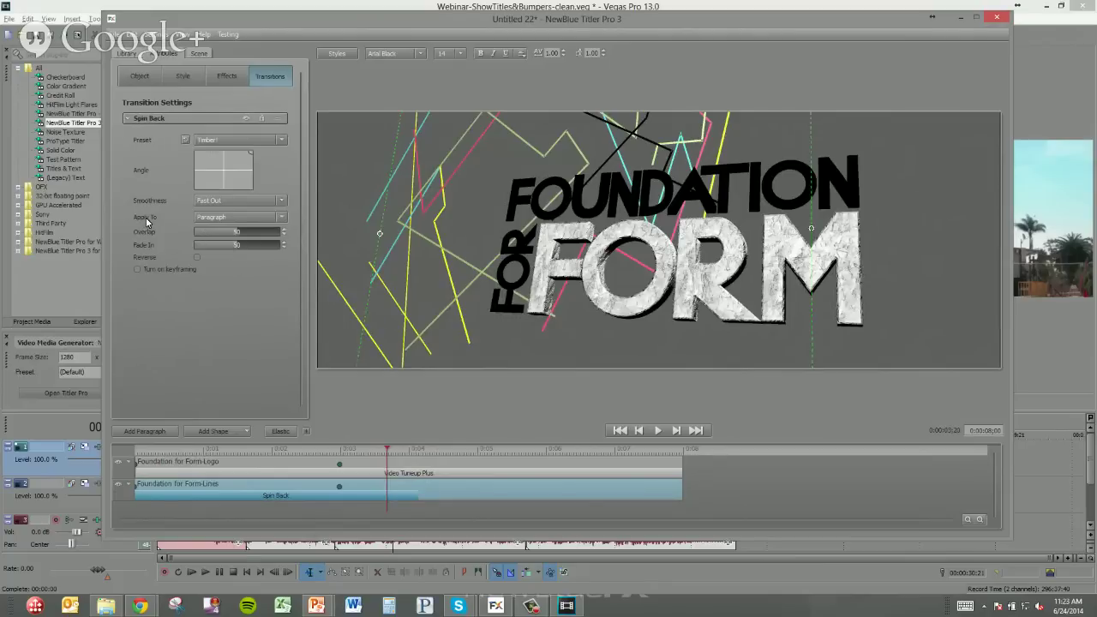
Step: Set the Spin Back transition to apply to Letter with Fast In smoothness, and play the animation from the start
{"action": "left_click", "coordinate": [209, 220]}
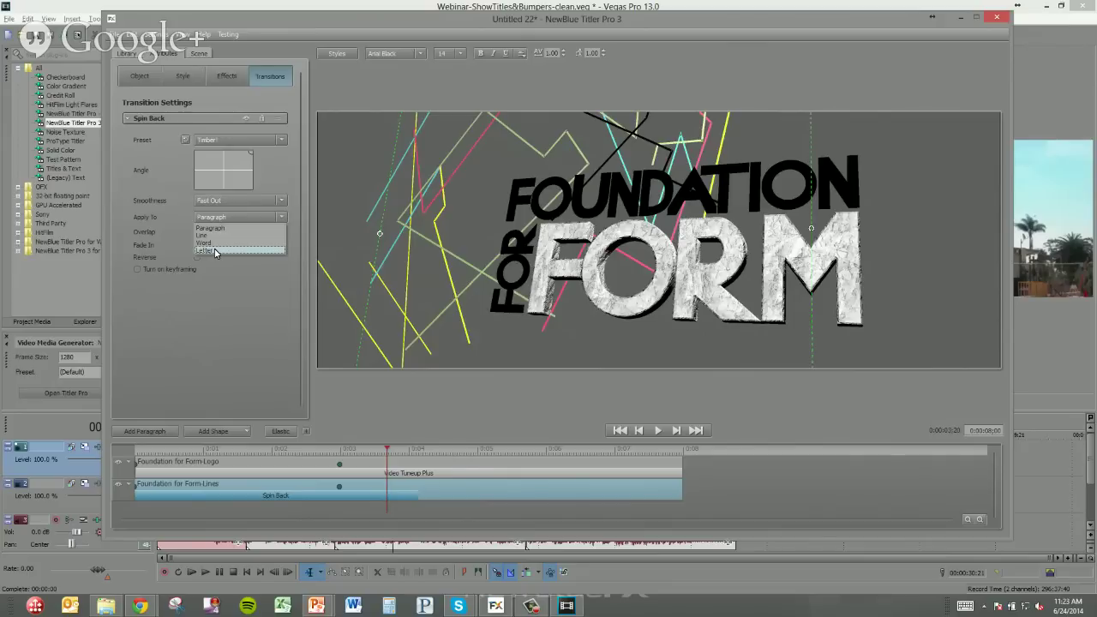
{"action": "left_click", "coordinate": [215, 251]}
{"action": "left_click_drag", "start_coordinate": [387, 450], "coordinate": [360, 467]}
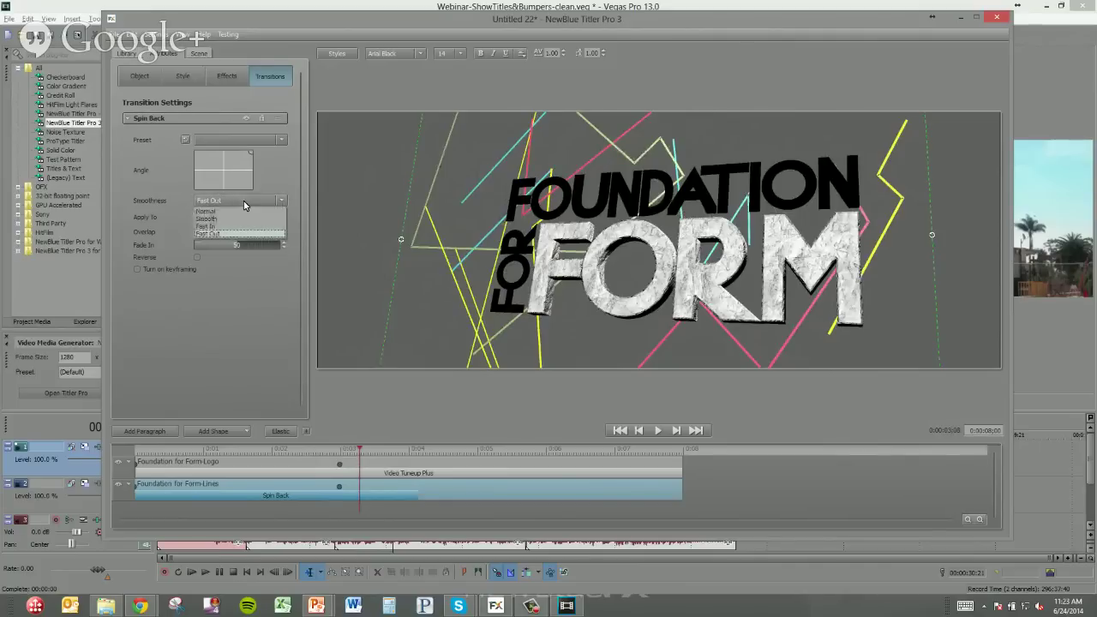
{"action": "left_click", "coordinate": [225, 222]}
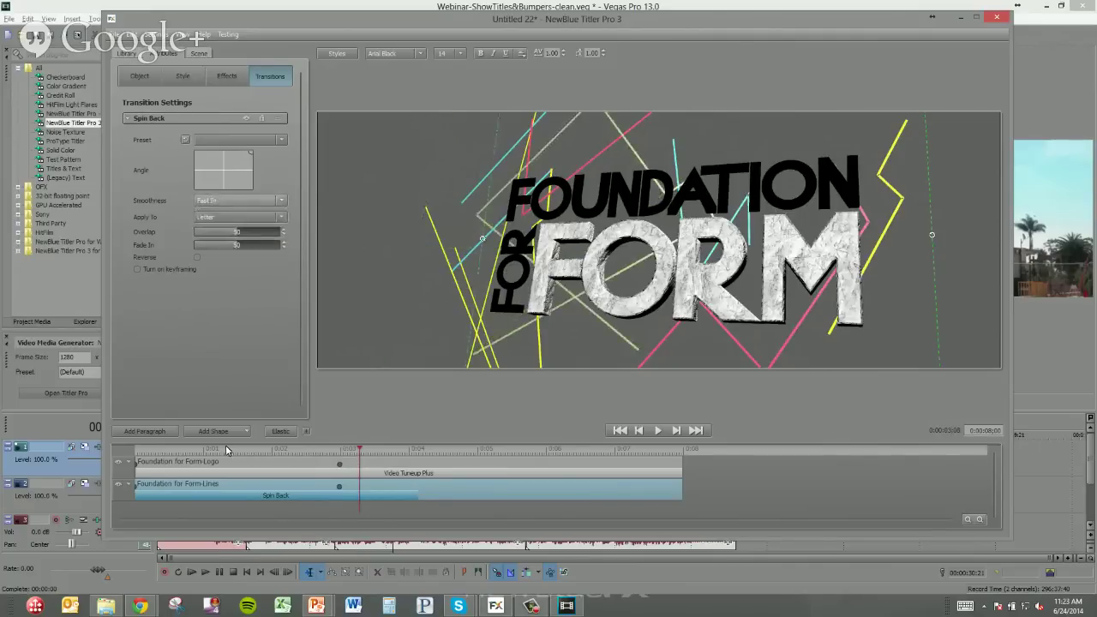
{"action": "left_click_drag", "start_coordinate": [228, 448], "coordinate": [131, 449]}
{"action": "key", "text": "space"}
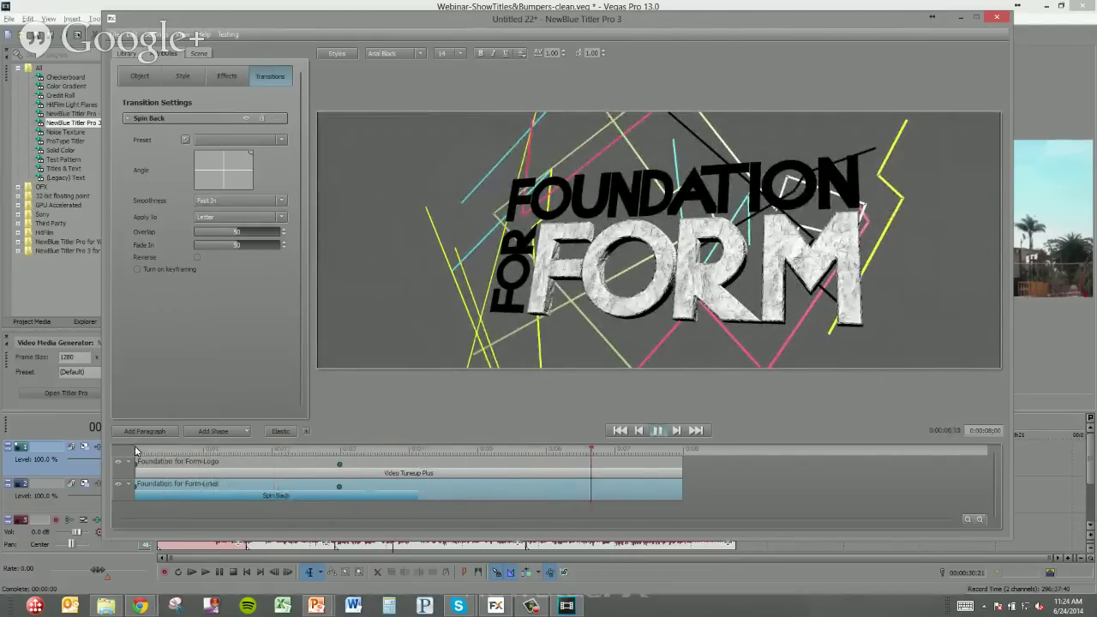
{"action": "key", "text": "space"}
{"action": "left_click_drag", "start_coordinate": [590, 457], "coordinate": [600, 456]}
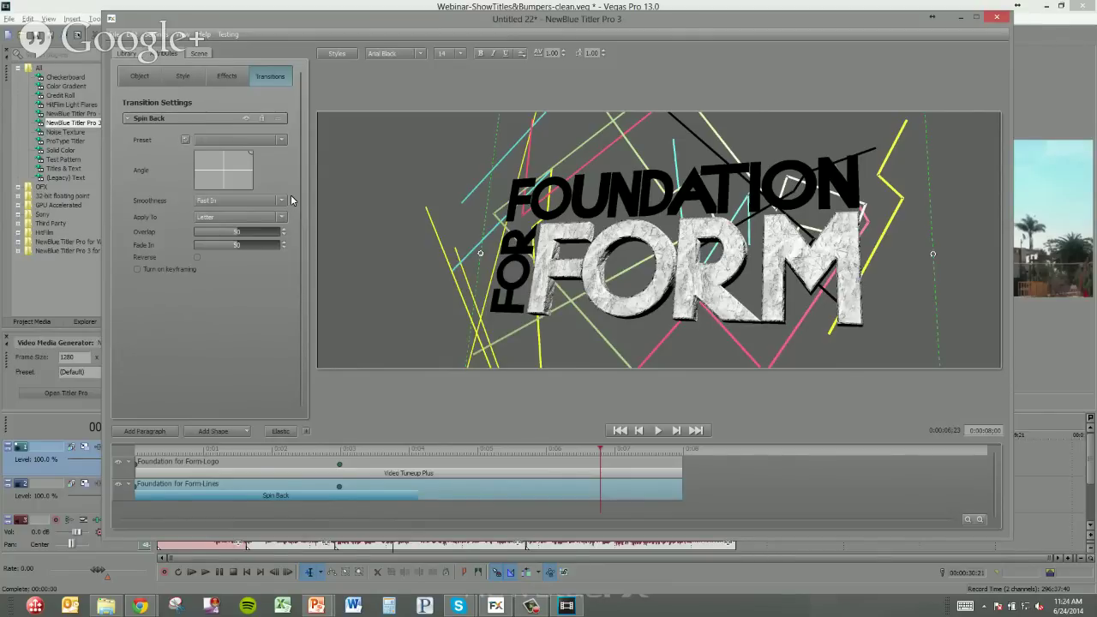
Step: Apply the Slow Forward preset of the Float effect to the Foundation for Form-Logo track and scrub to the end of the animation
{"action": "left_click", "coordinate": [127, 54]}
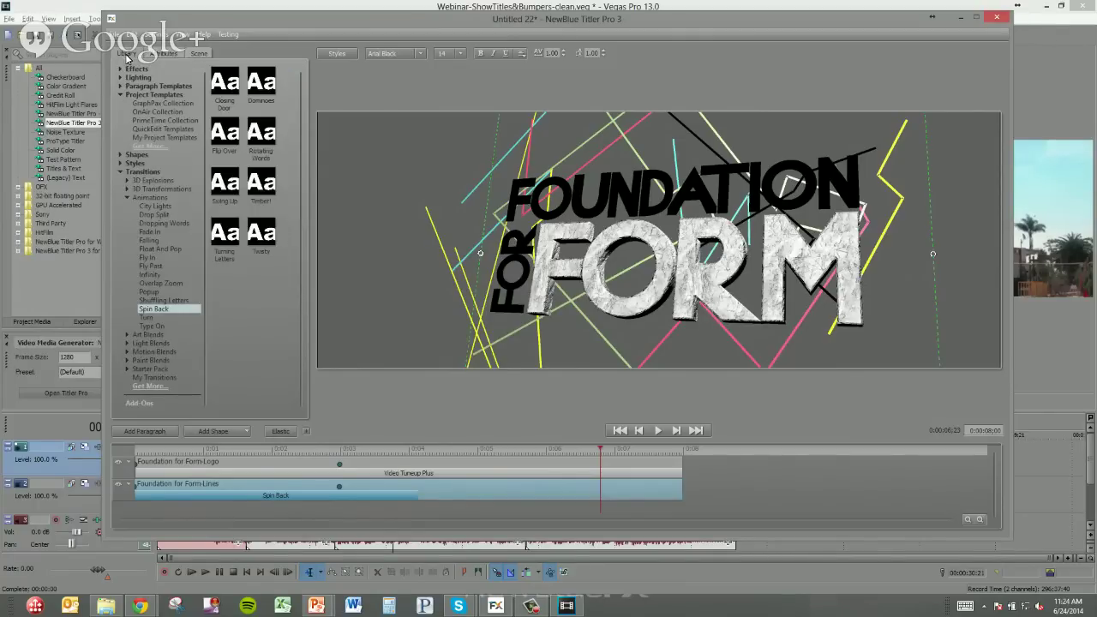
{"action": "left_click", "coordinate": [121, 69]}
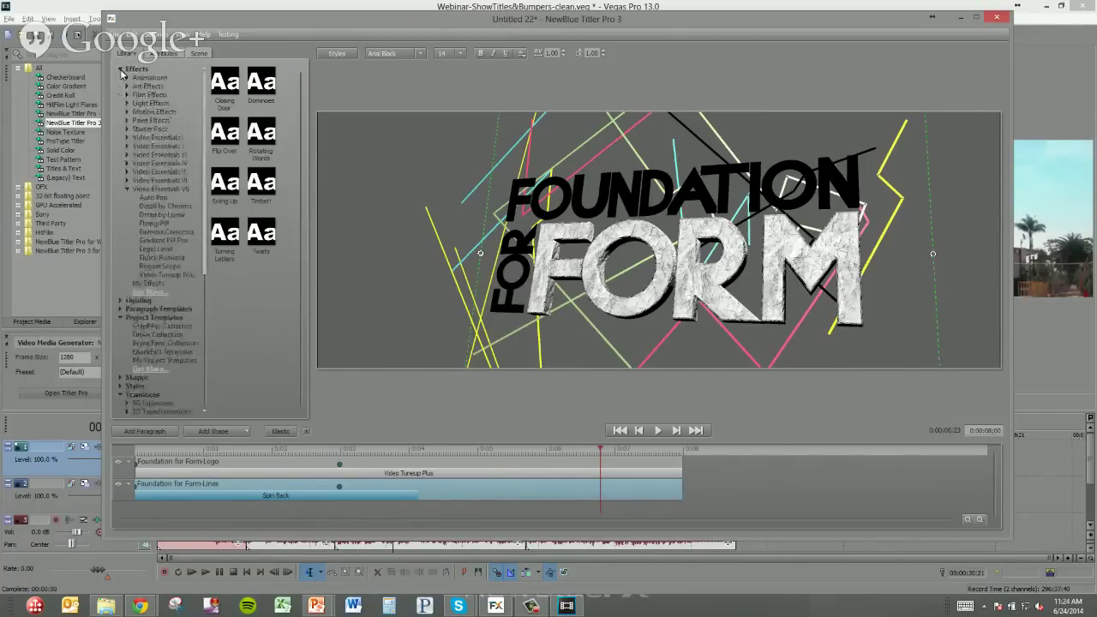
{"action": "left_click", "coordinate": [127, 78]}
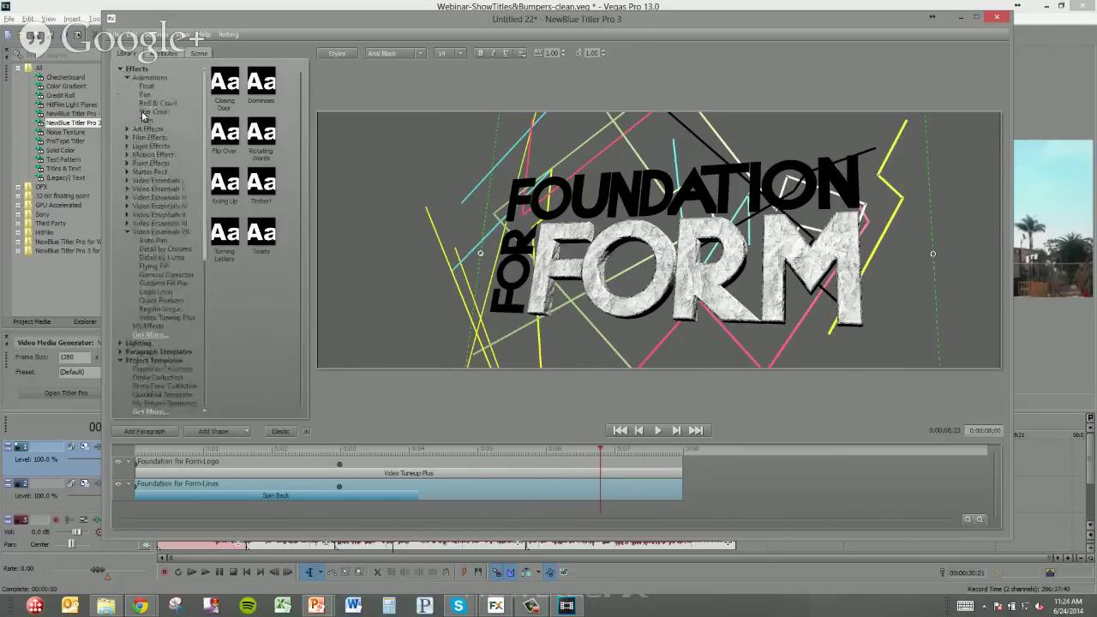
{"action": "left_click", "coordinate": [150, 87]}
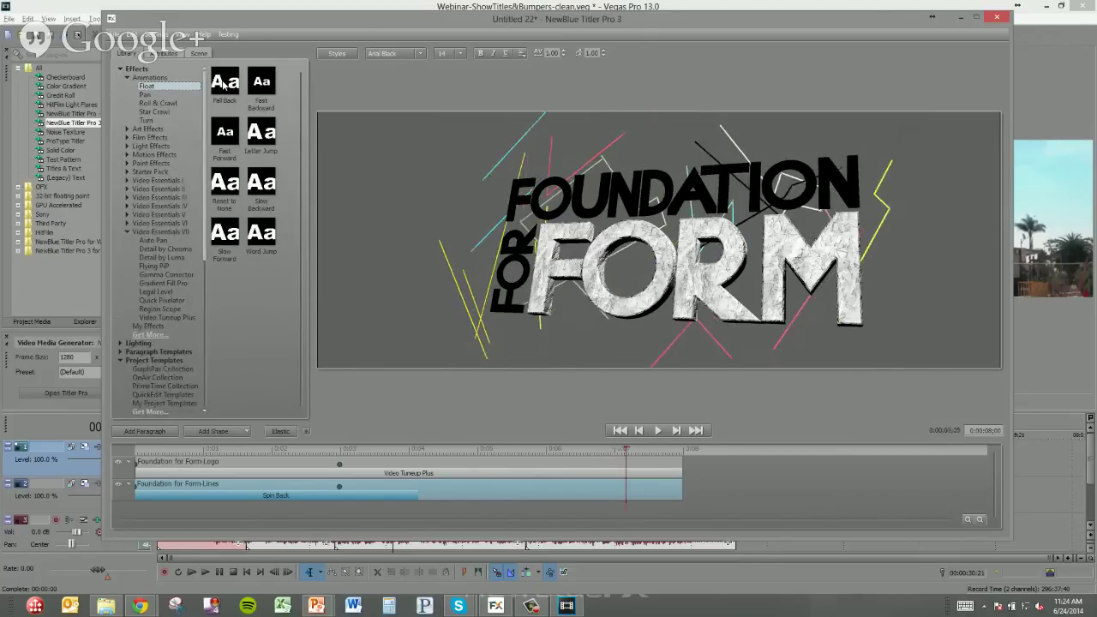
{"action": "left_click", "coordinate": [430, 465]}
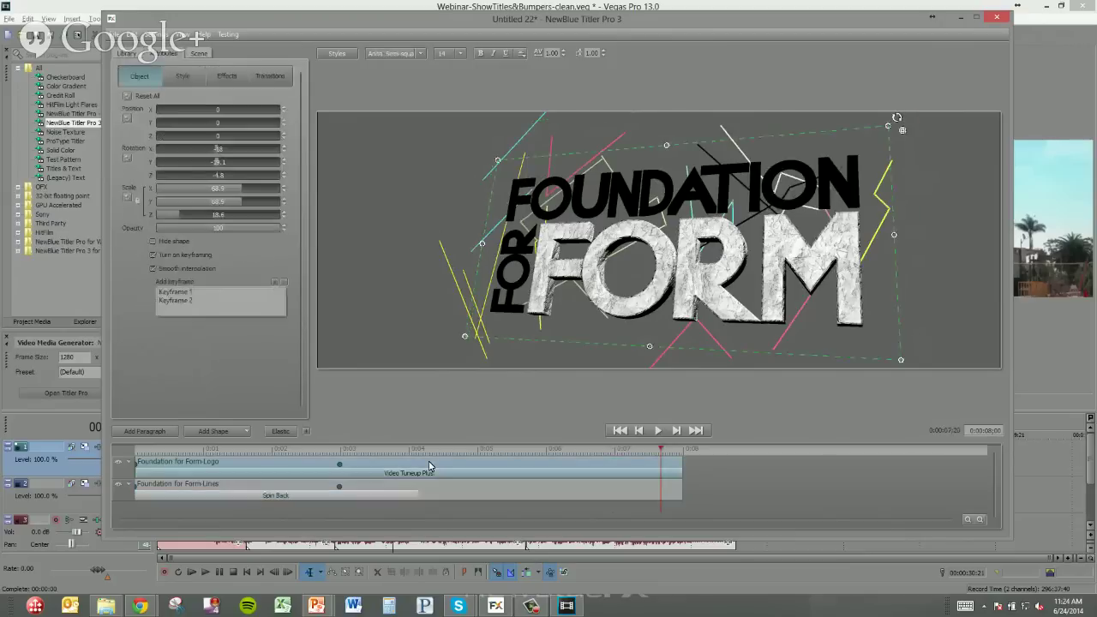
{"action": "left_click", "coordinate": [127, 54]}
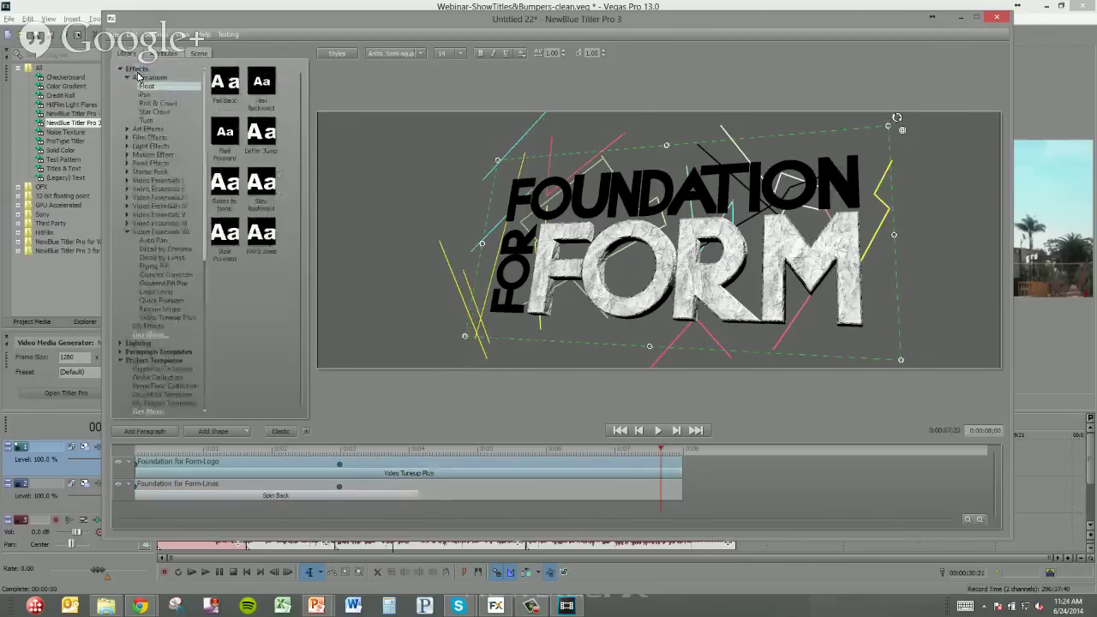
{"action": "left_click", "coordinate": [228, 84]}
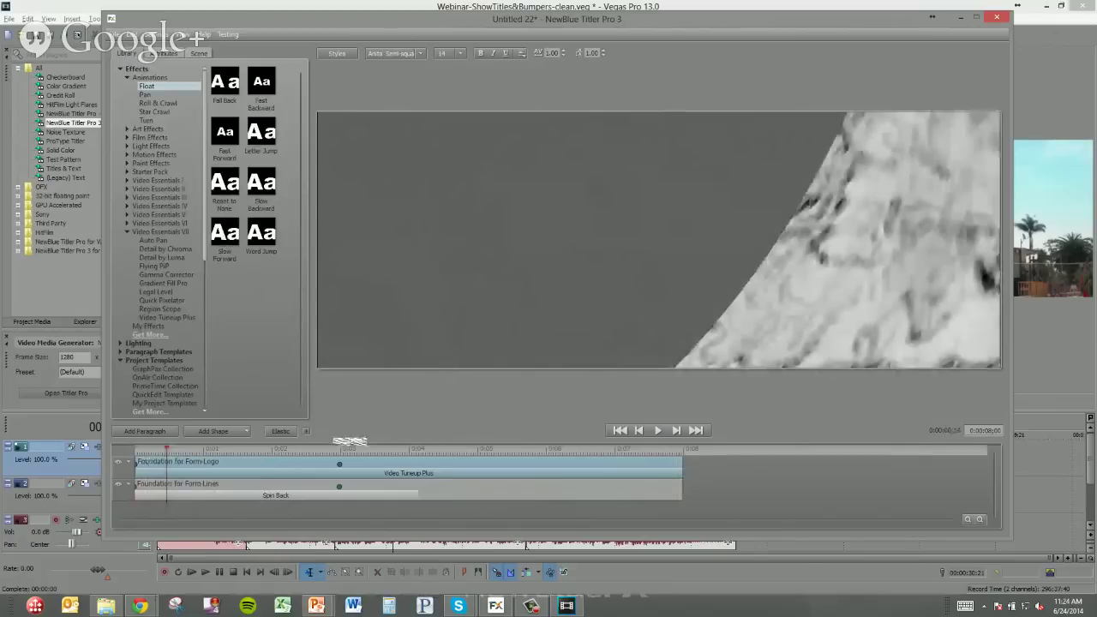
{"action": "left_click", "coordinate": [315, 465]}
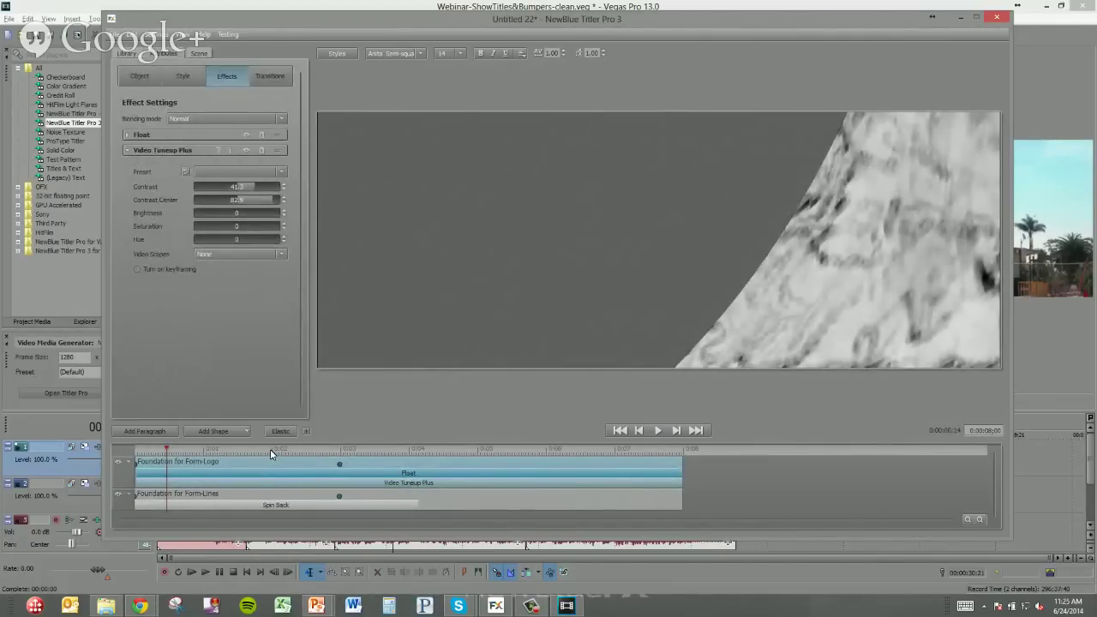
{"action": "left_click_drag", "start_coordinate": [270, 451], "coordinate": [568, 464]}
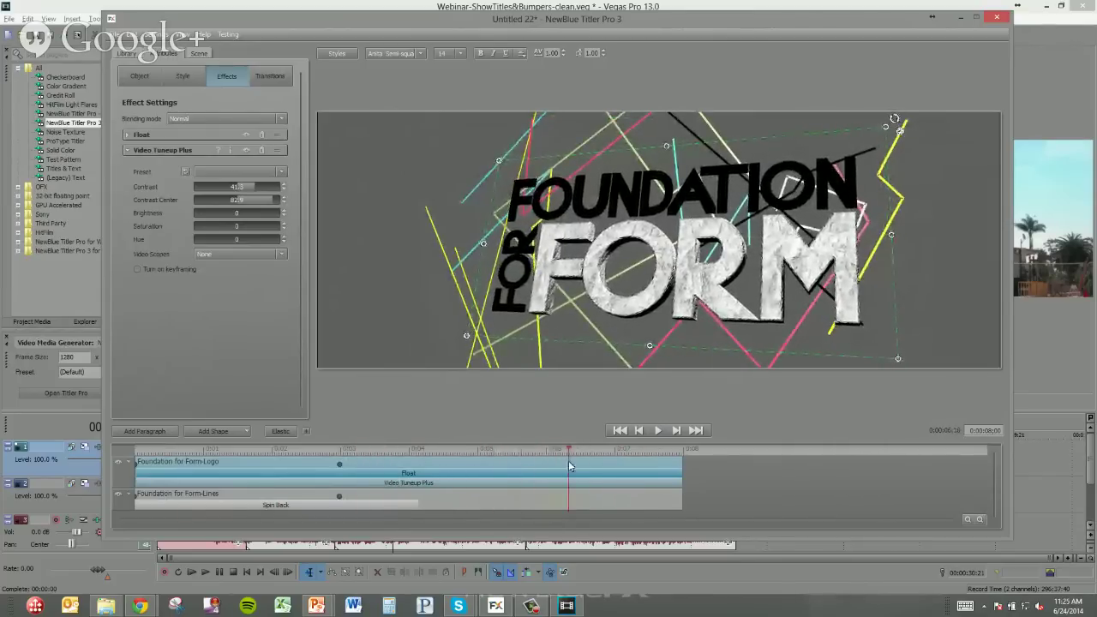
{"action": "left_click_drag", "start_coordinate": [636, 449], "coordinate": [675, 454]}
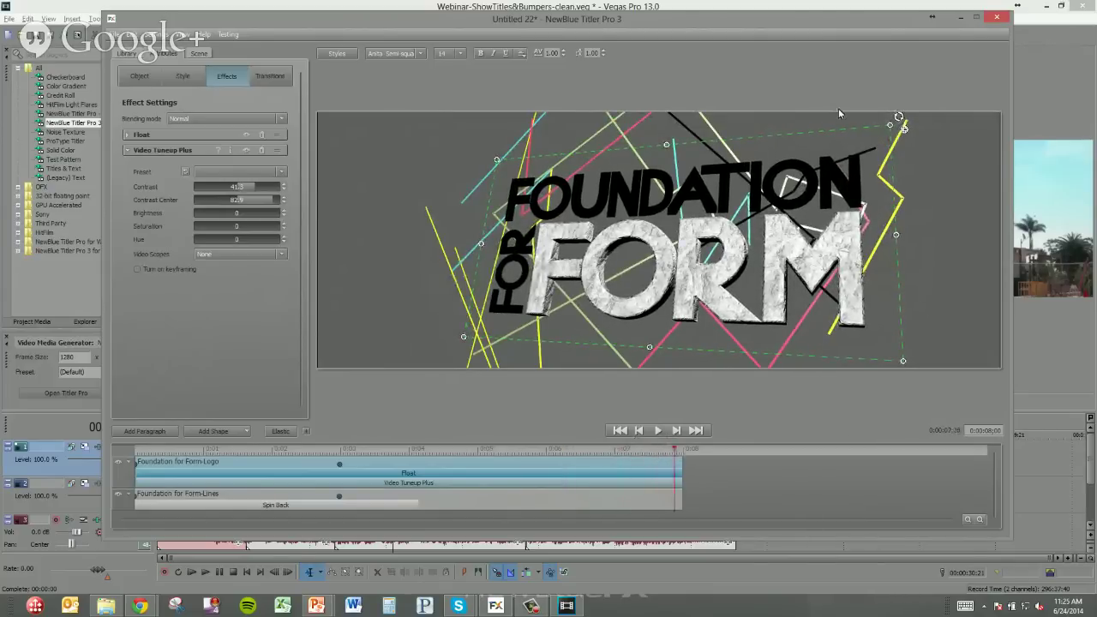
Step: Copy the Float effect from the Logo track and paste it onto the Foundation for Form-Lines track
{"action": "right_click", "coordinate": [498, 476]}
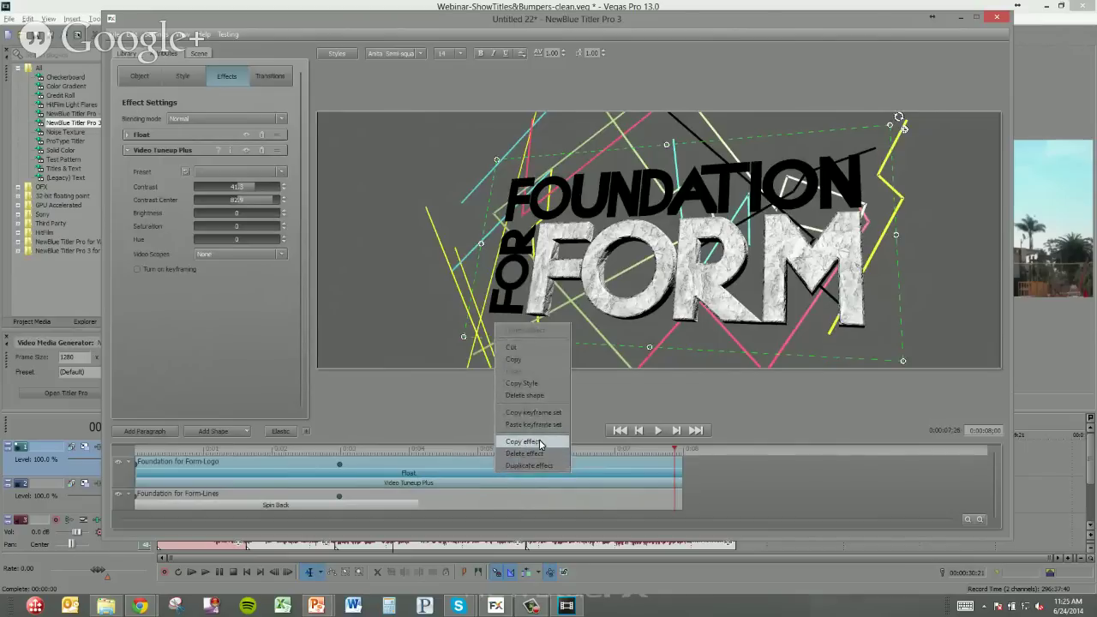
{"action": "left_click", "coordinate": [539, 442]}
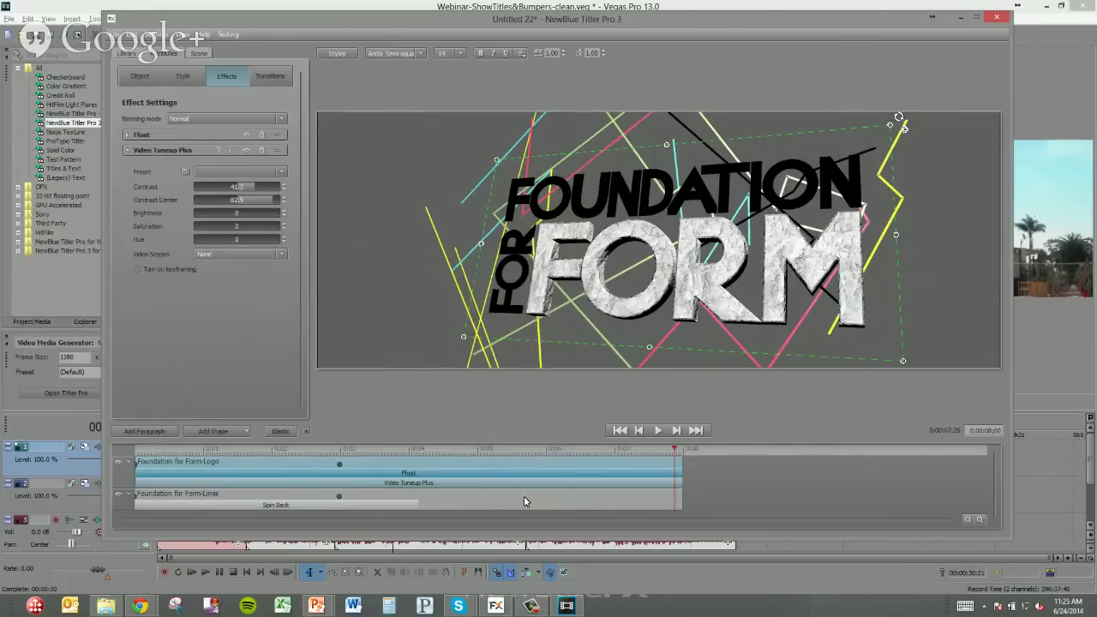
{"action": "left_click", "coordinate": [525, 502]}
{"action": "right_click", "coordinate": [525, 504]}
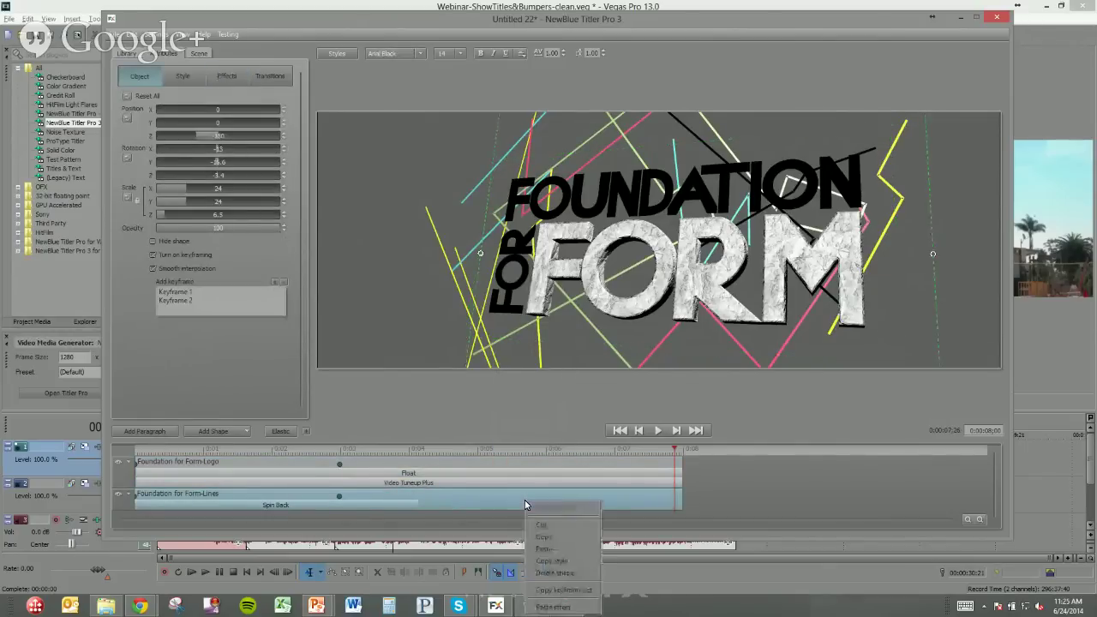
{"action": "left_click", "coordinate": [557, 607]}
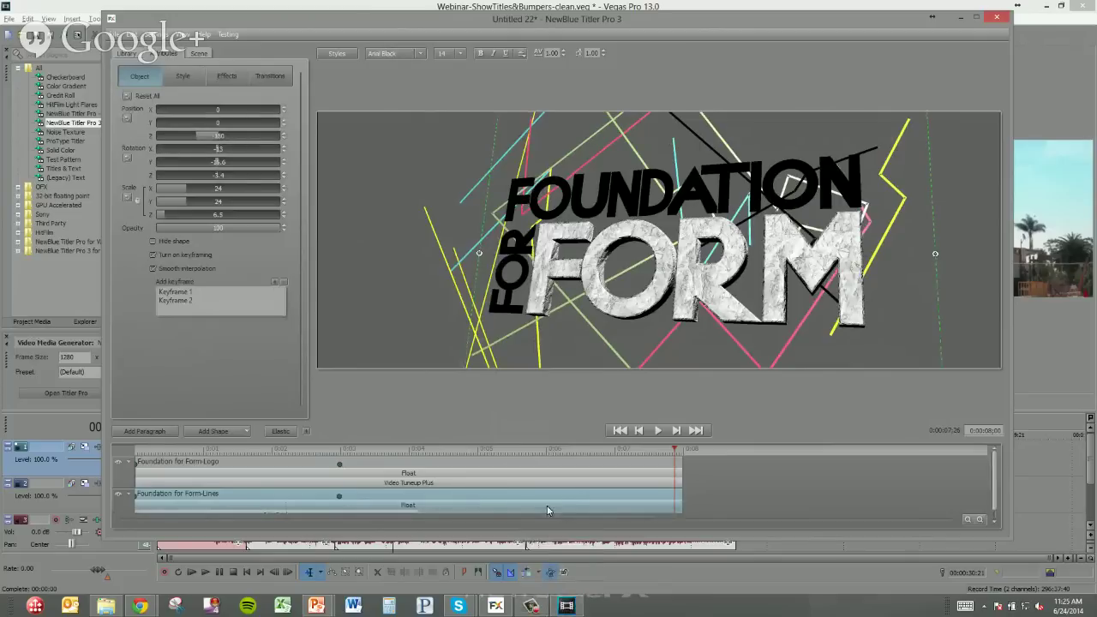
Step: Reduce the Float effect's End value on the Foundation for Form-Lines track and check the motion near the title's end
{"action": "left_click", "coordinate": [463, 503]}
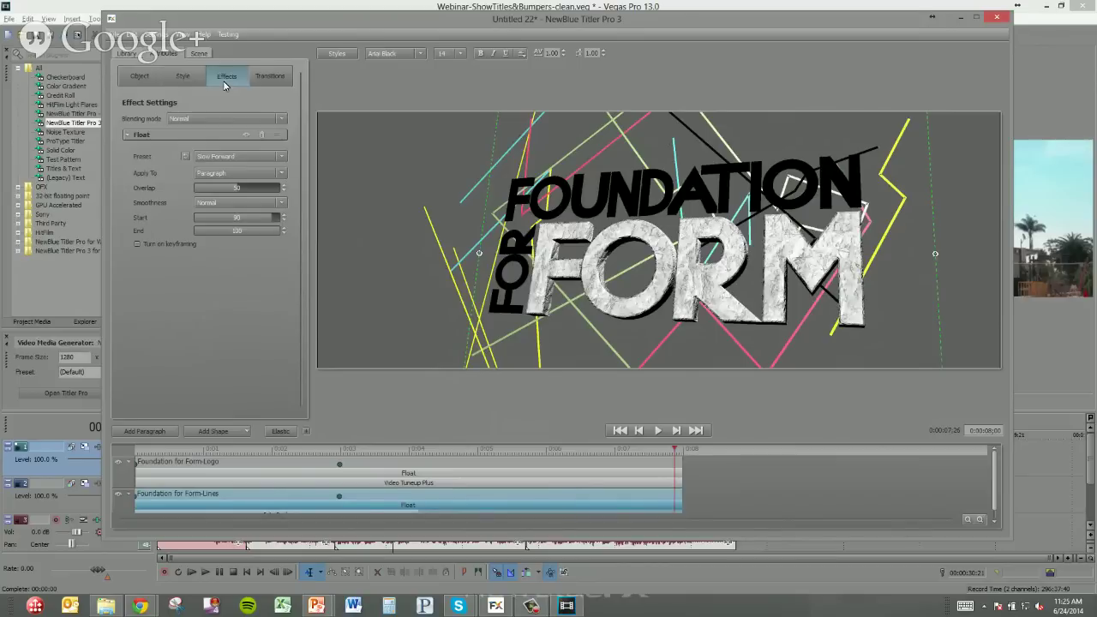
{"action": "mouse_move", "coordinate": [268, 232]}
{"action": "left_mouse_down"}
{"action": "mouse_move", "coordinate": [229, 233]}
{"action": "mouse_move", "coordinate": [260, 233]}
{"action": "left_mouse_up"}
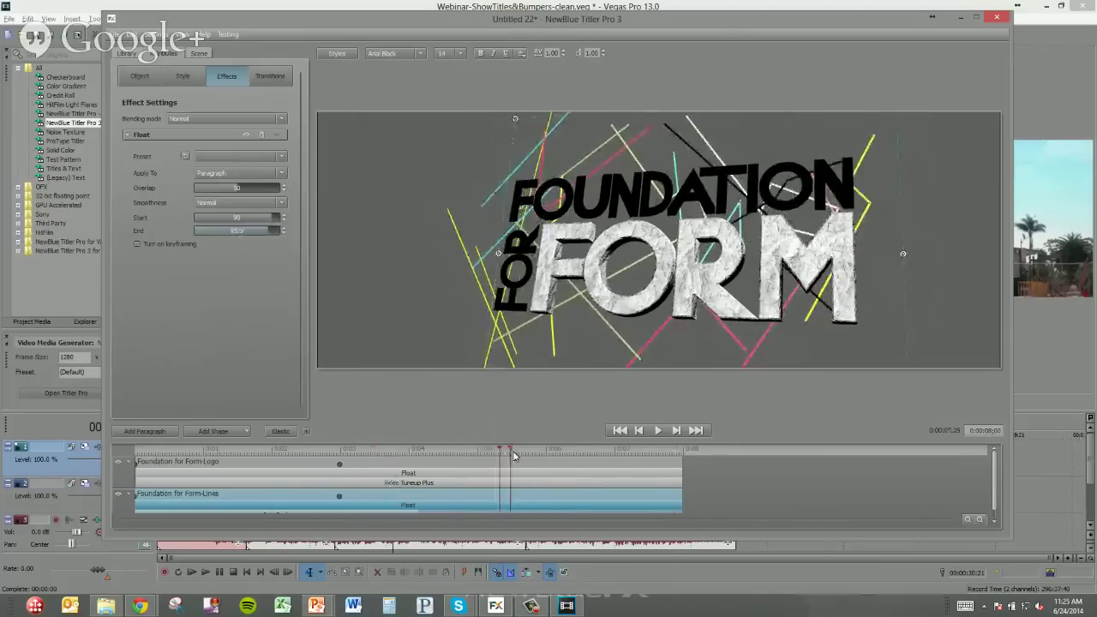
{"action": "left_click", "coordinate": [650, 450]}
{"action": "left_click", "coordinate": [661, 450]}
{"action": "left_click", "coordinate": [259, 230]}
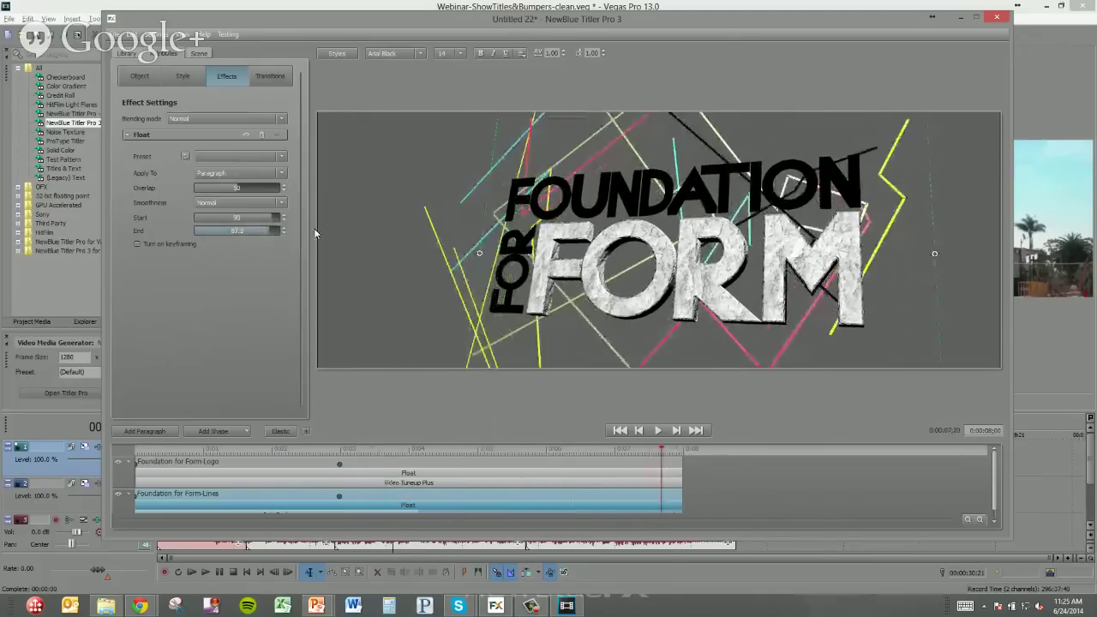
Step: Set the Float effect's End value to 100 on the Lines track, check the motion near the end, and close the Title Designer
{"action": "left_click", "coordinate": [559, 450]}
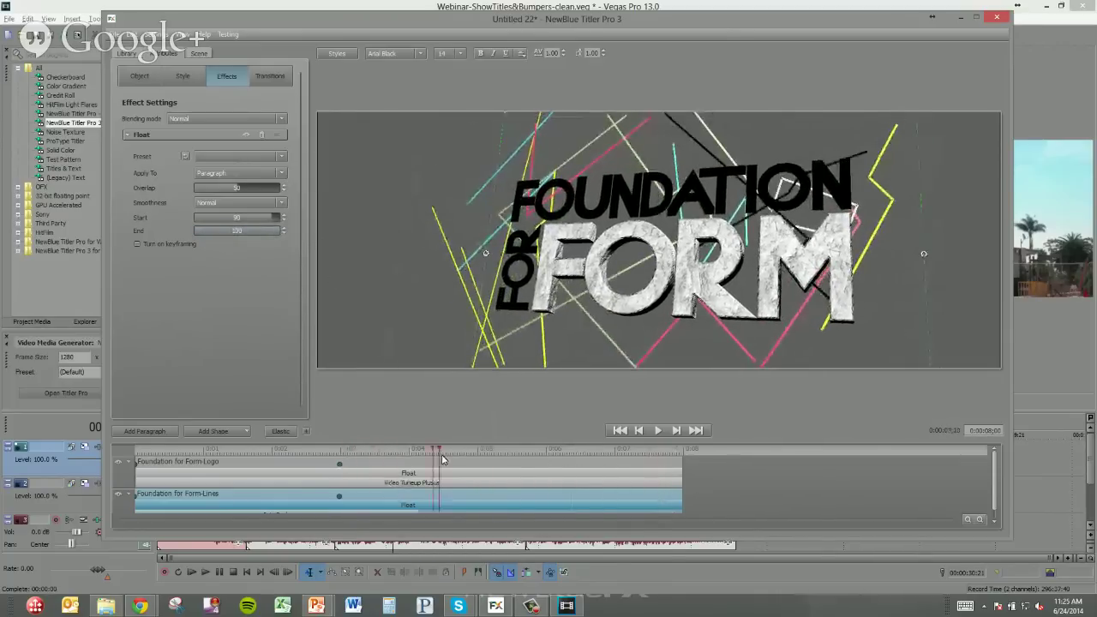
{"action": "left_click_drag", "start_coordinate": [564, 467], "coordinate": [630, 472]}
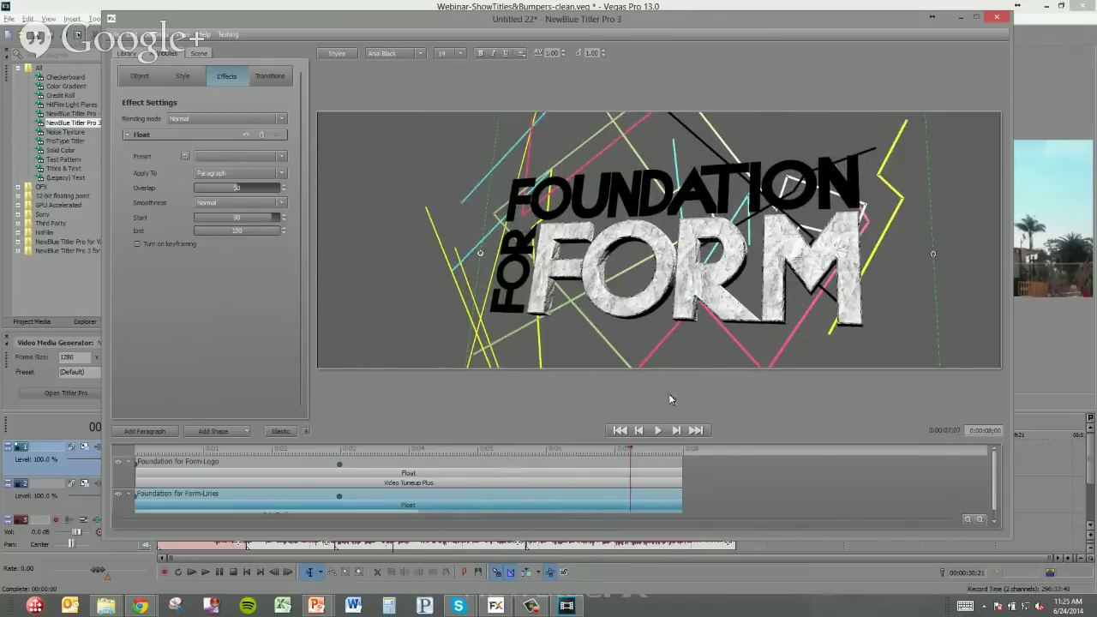
{"action": "left_click", "coordinate": [994, 18]}
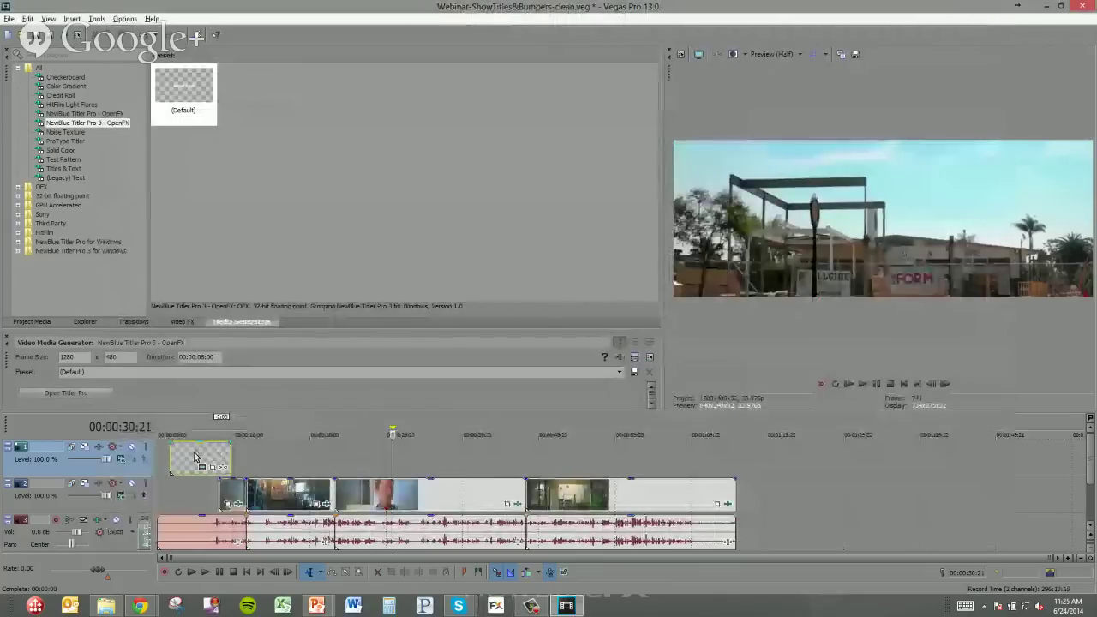
Step: Preview the title at 00:00:04:19 on the Vegas timeline and reopen it in the Title Designer at its first frame
{"action": "left_click", "coordinate": [195, 457]}
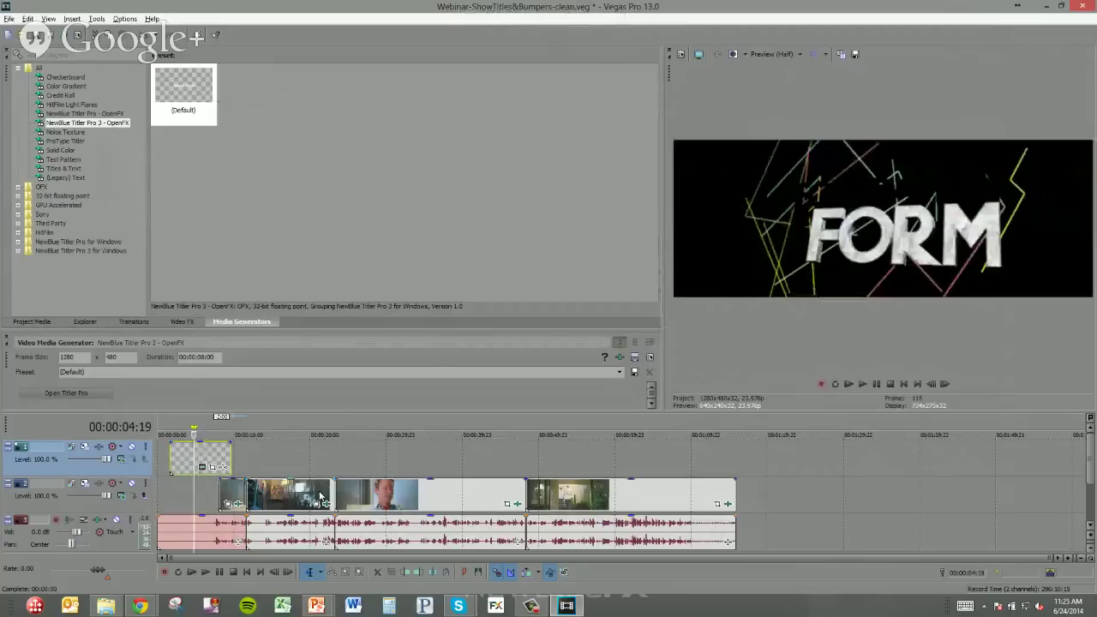
{"action": "left_click", "coordinate": [100, 392]}
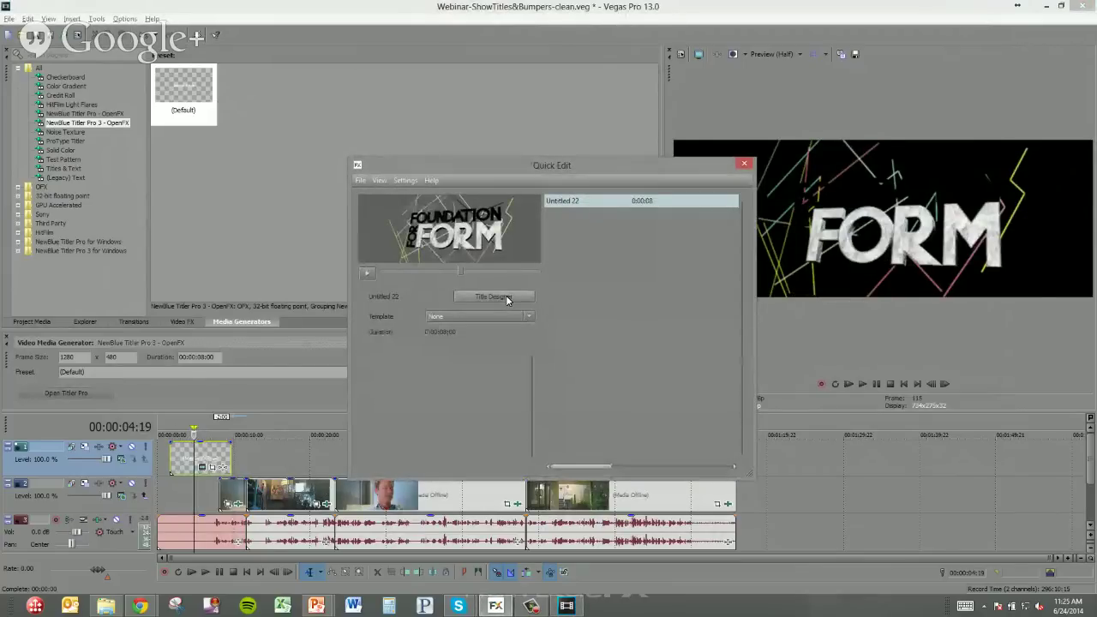
{"action": "left_click", "coordinate": [506, 296]}
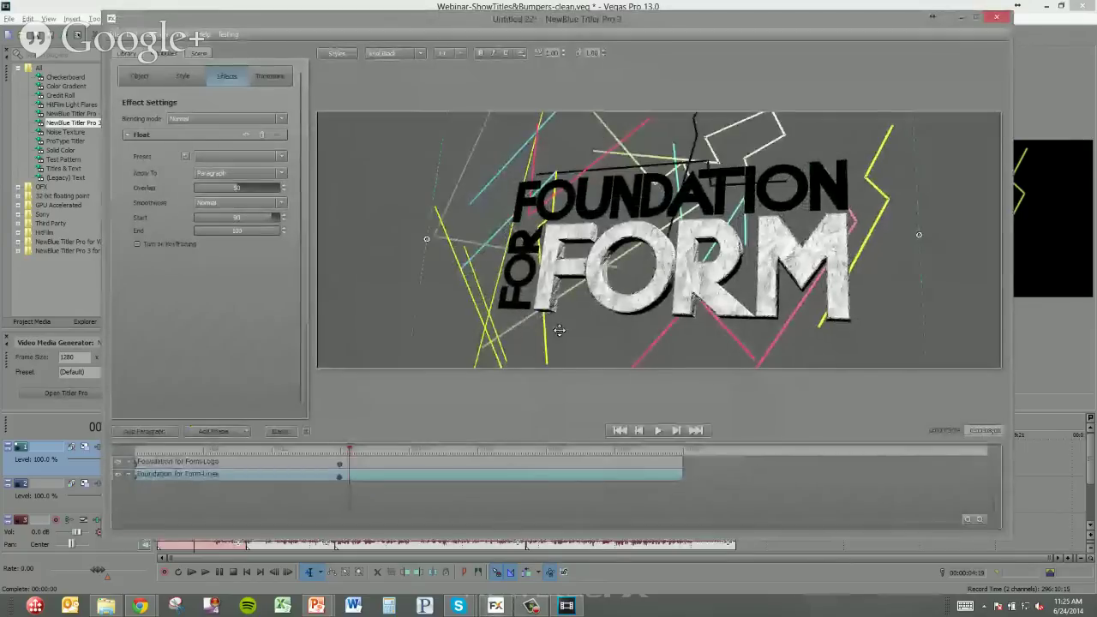
{"action": "key", "text": "Home"}
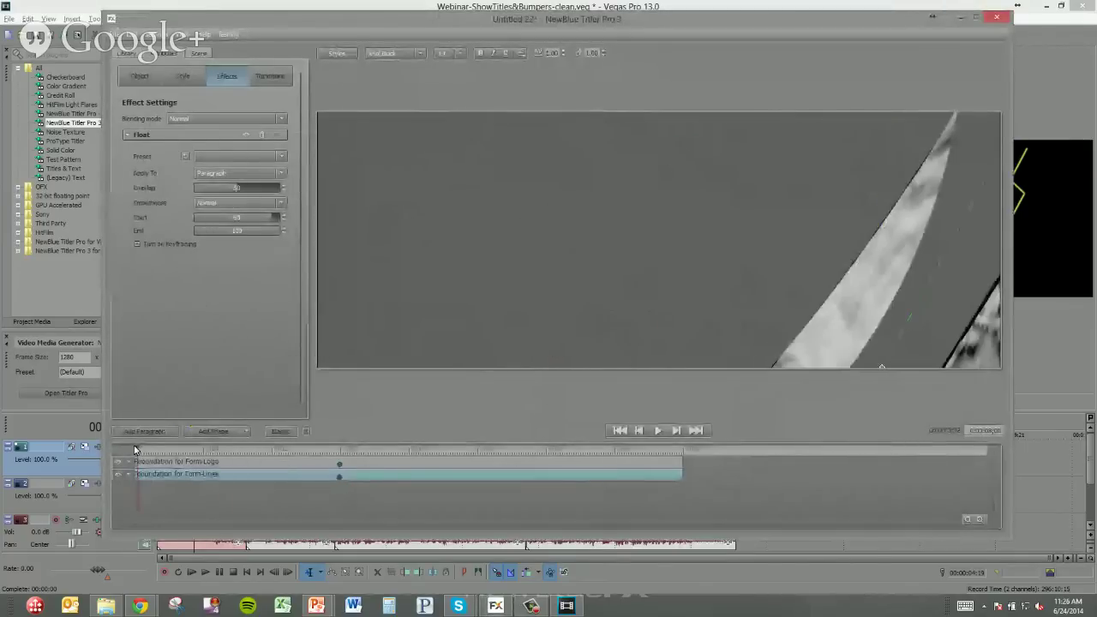
Step: Collapse both Foundation for Form tracks and add a Rectangle shape at the start of the title
{"action": "left_click", "coordinate": [176, 501]}
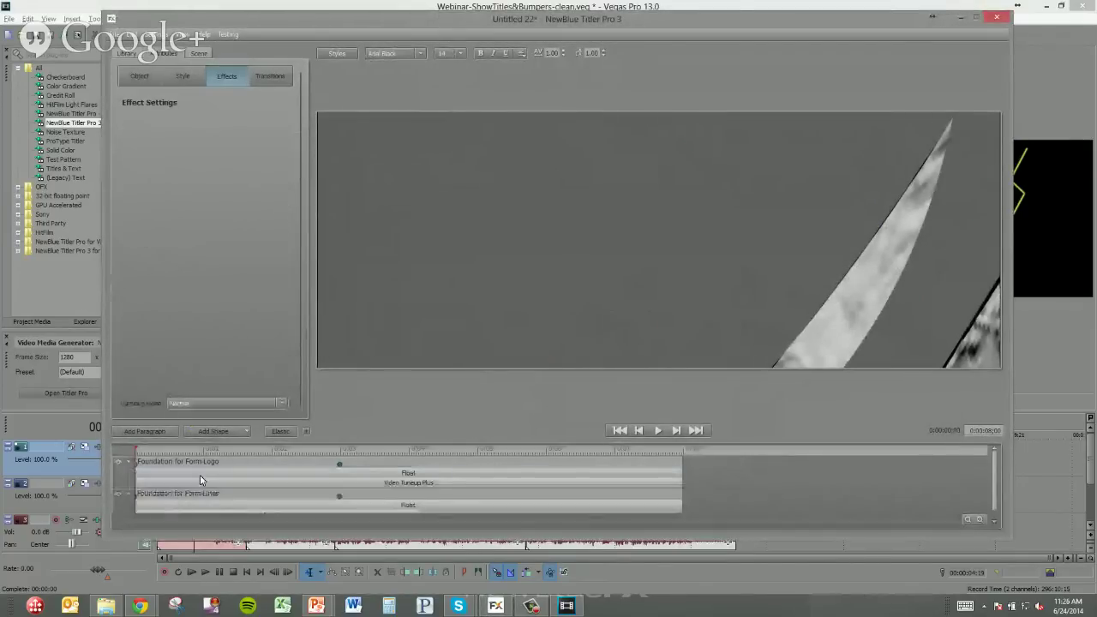
{"action": "left_click", "coordinate": [129, 472]}
{"action": "left_click", "coordinate": [129, 472]}
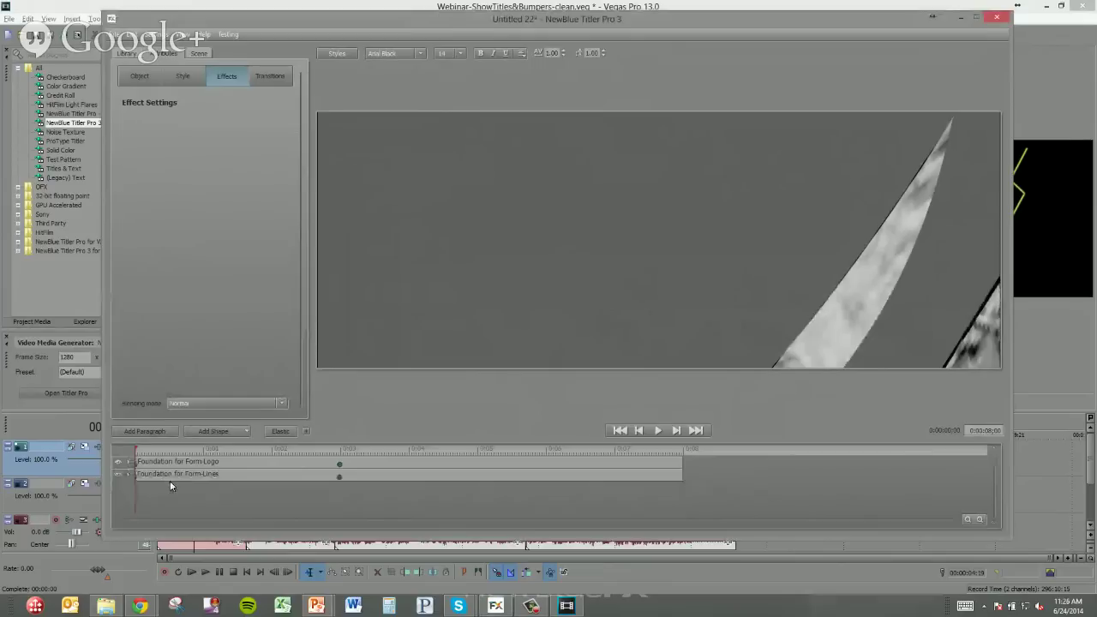
{"action": "left_click", "coordinate": [222, 435]}
{"action": "left_click", "coordinate": [209, 458]}
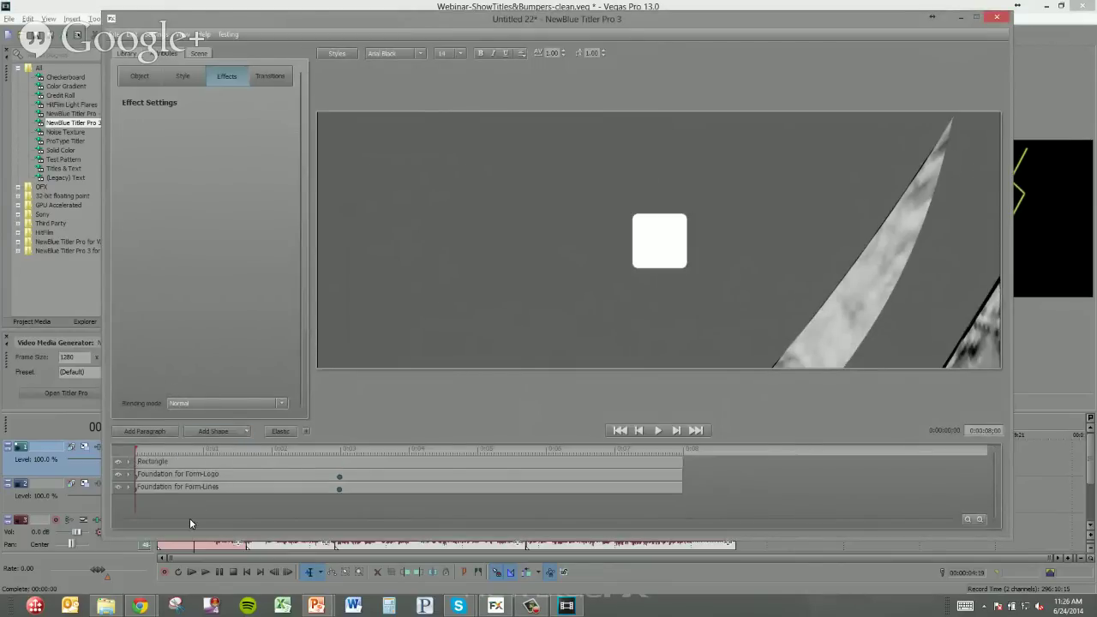
Step: Enlarge the white Rectangle with its X scale at 100 so that it fills the whole frame
{"action": "left_click", "coordinate": [651, 254]}
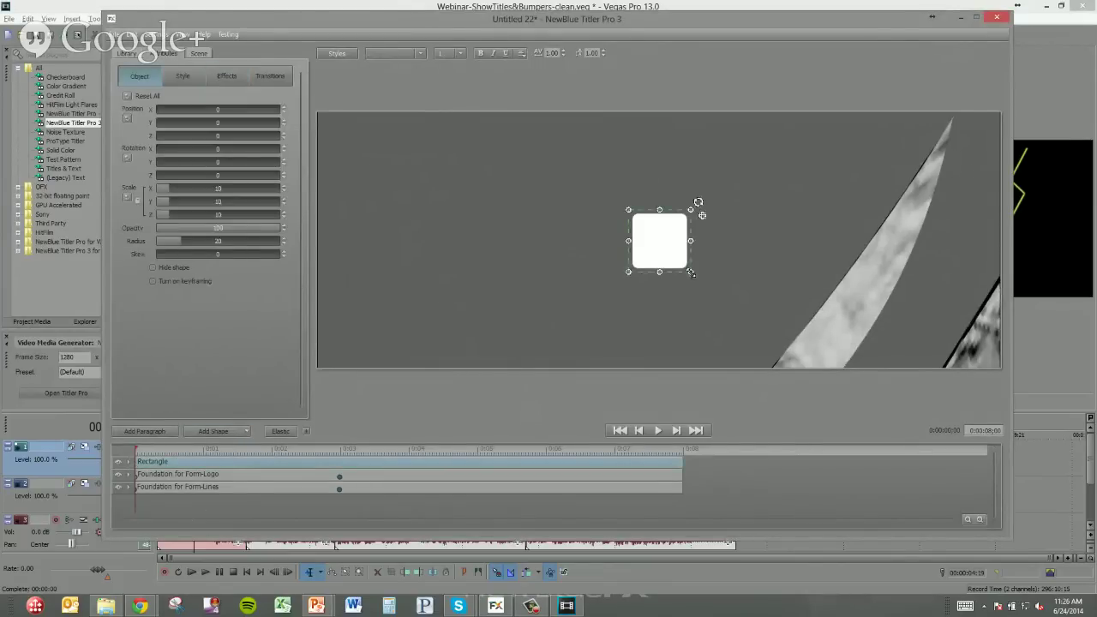
{"action": "left_click_drag", "start_coordinate": [691, 272], "coordinate": [789, 353]}
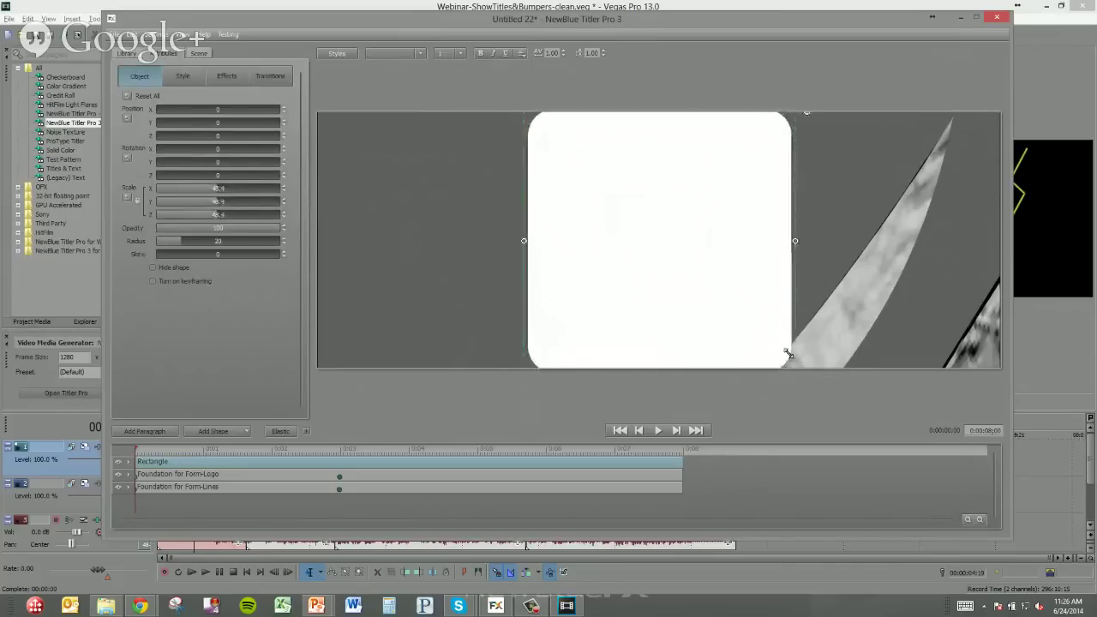
{"action": "left_click_drag", "start_coordinate": [206, 189], "coordinate": [250, 226]}
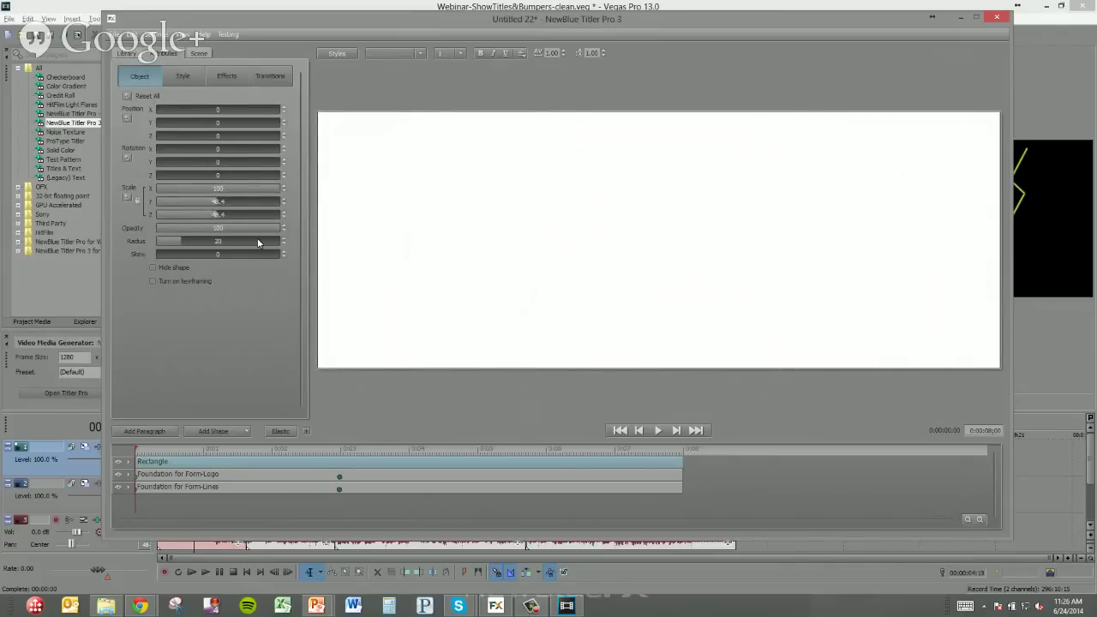
Step: Switch the Rectangle's 3D Face from solid color to a linear gradient with 4 colors
{"action": "left_click", "coordinate": [181, 77]}
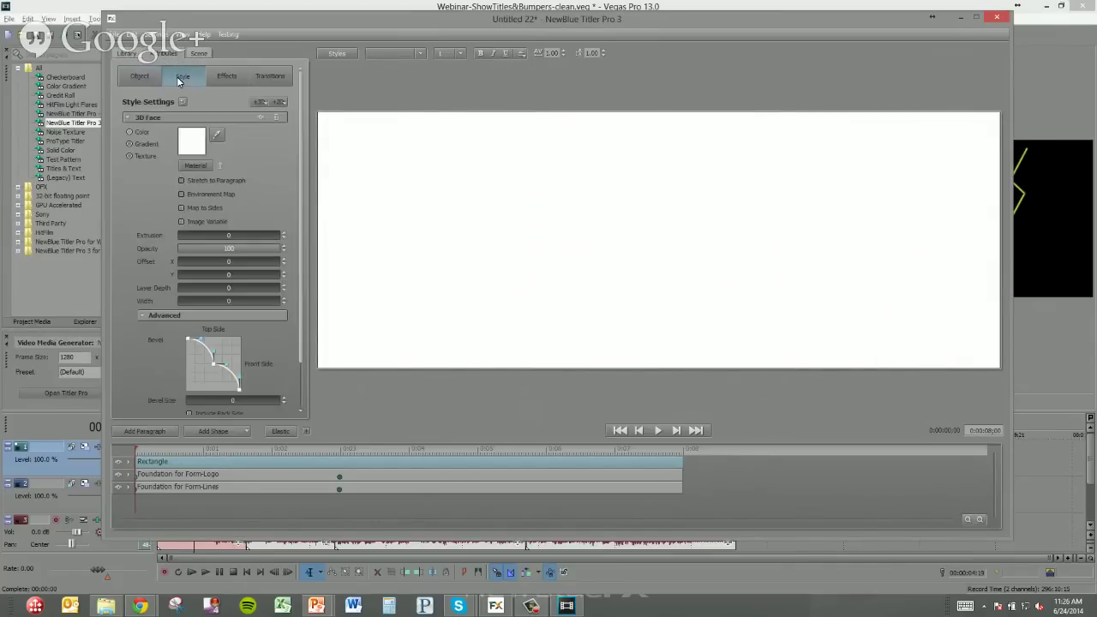
{"action": "left_click", "coordinate": [129, 144]}
{"action": "left_click", "coordinate": [199, 146]}
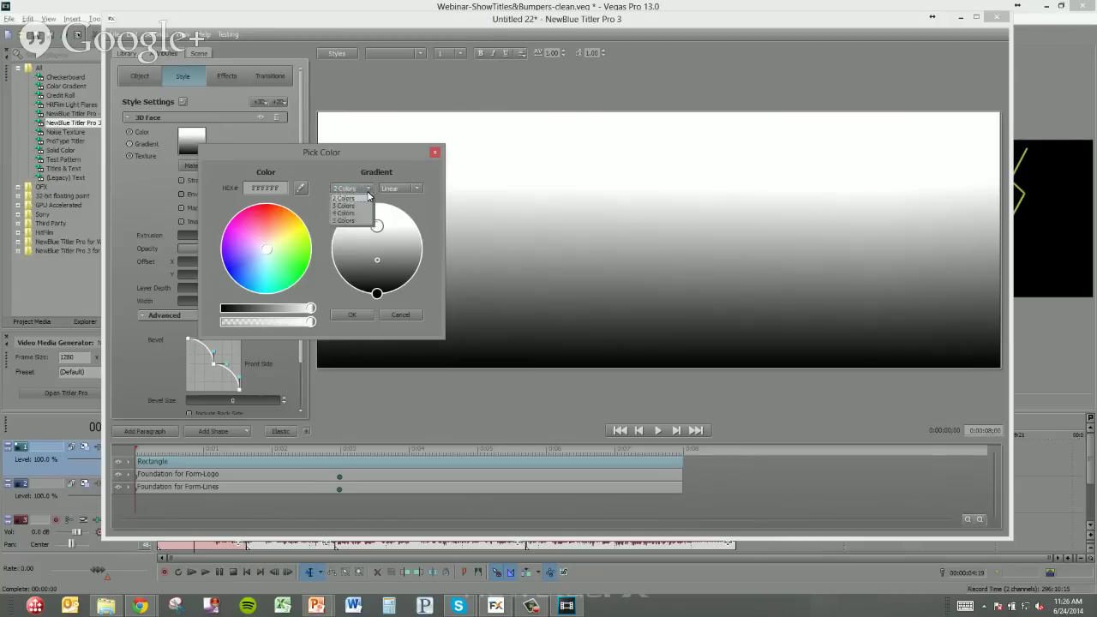
{"action": "left_click", "coordinate": [368, 189]}
{"action": "left_click", "coordinate": [356, 214]}
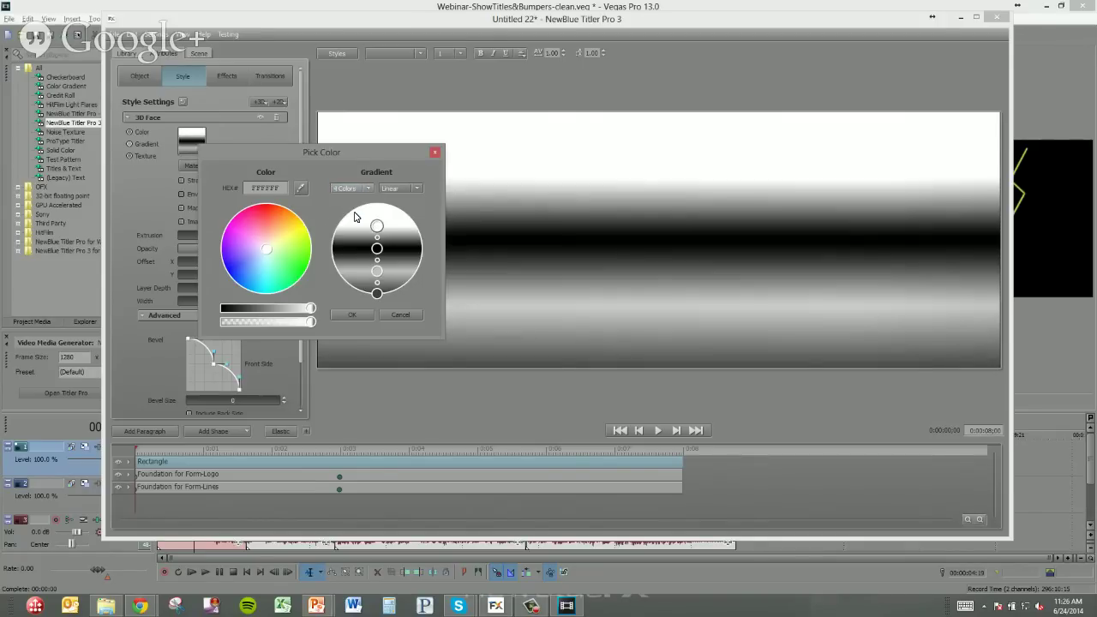
Step: Move the first gradient stop to the top edge, lighten the others with D1D1D1 at the bottom, and raise the F6F6F6 second stop
{"action": "left_click_drag", "start_coordinate": [377, 226], "coordinate": [377, 203]}
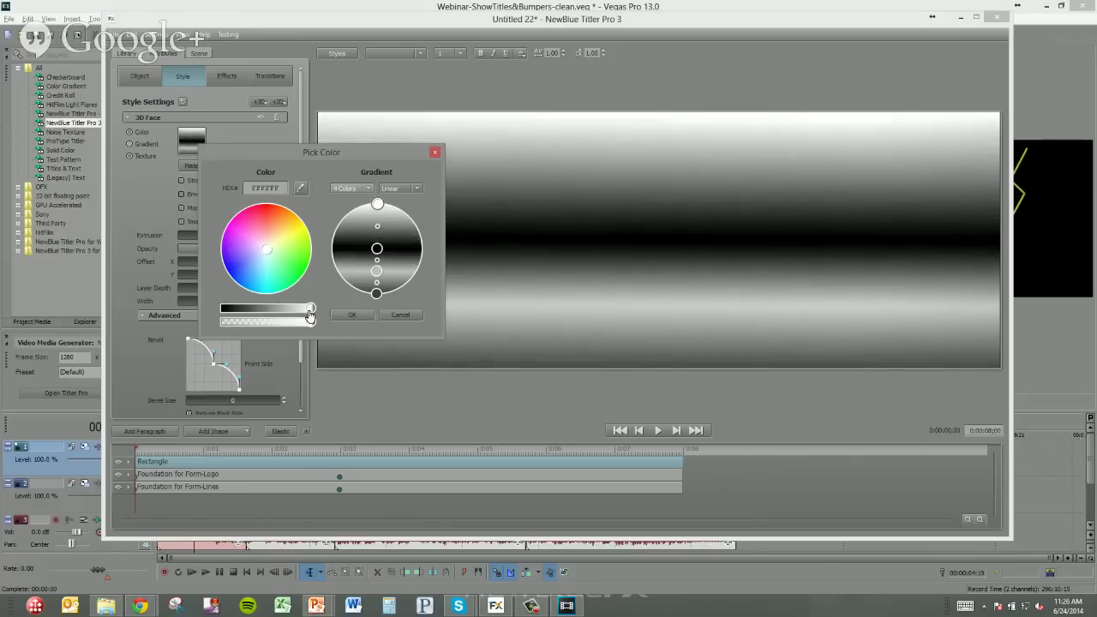
{"action": "left_click", "coordinate": [377, 250]}
{"action": "left_click_drag", "start_coordinate": [221, 308], "coordinate": [307, 309]}
{"action": "left_click", "coordinate": [376, 271]}
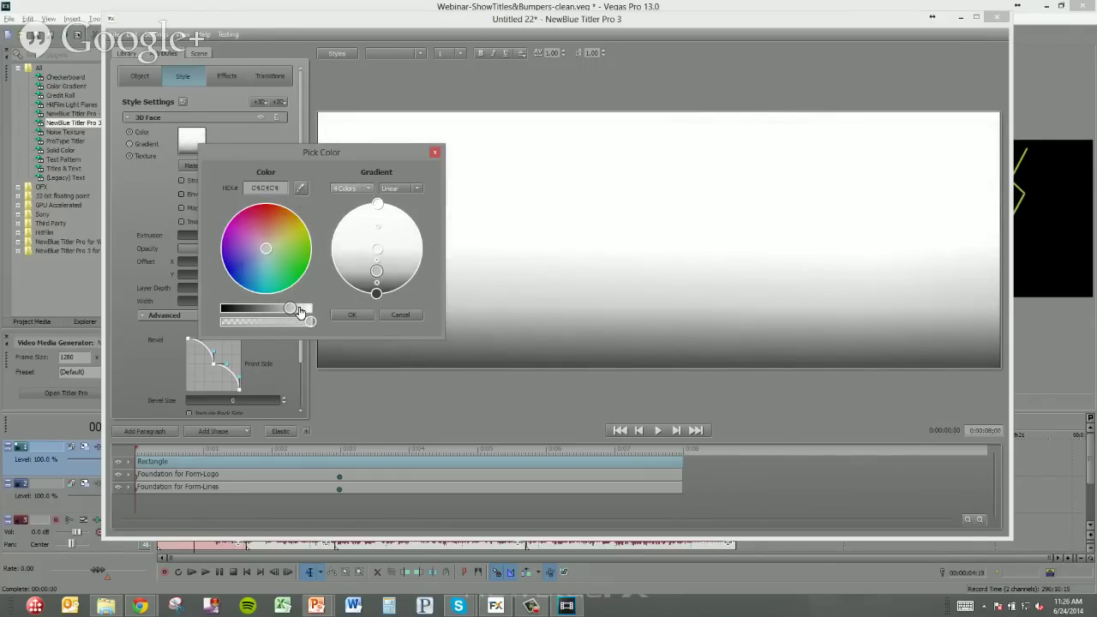
{"action": "left_click", "coordinate": [376, 293]}
{"action": "left_click_drag", "start_coordinate": [255, 309], "coordinate": [295, 314]}
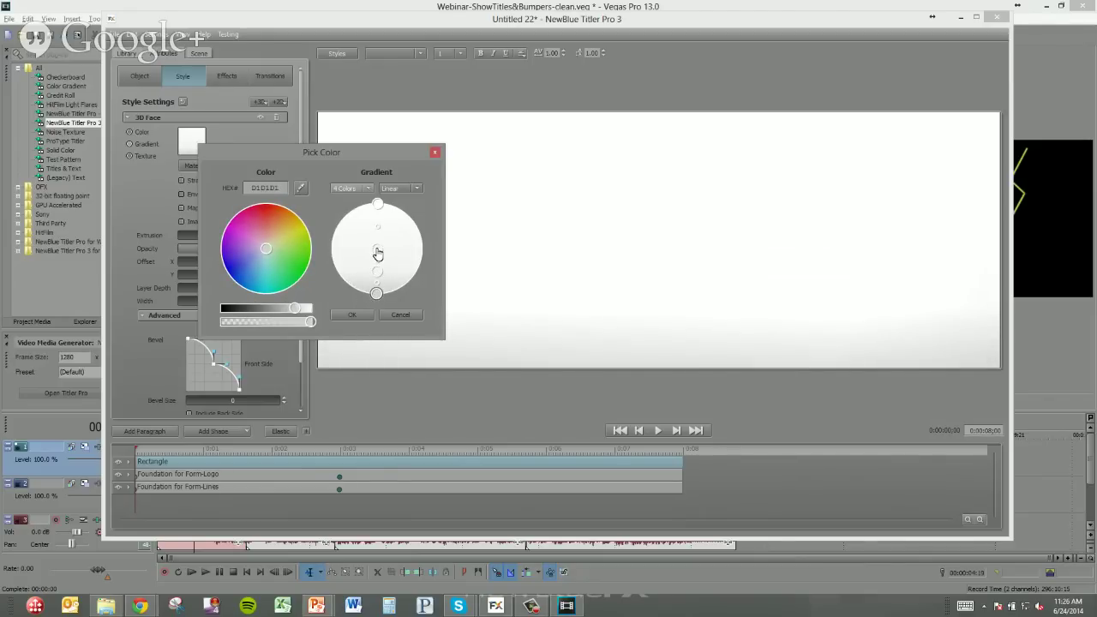
{"action": "left_click_drag", "start_coordinate": [377, 254], "coordinate": [378, 234]}
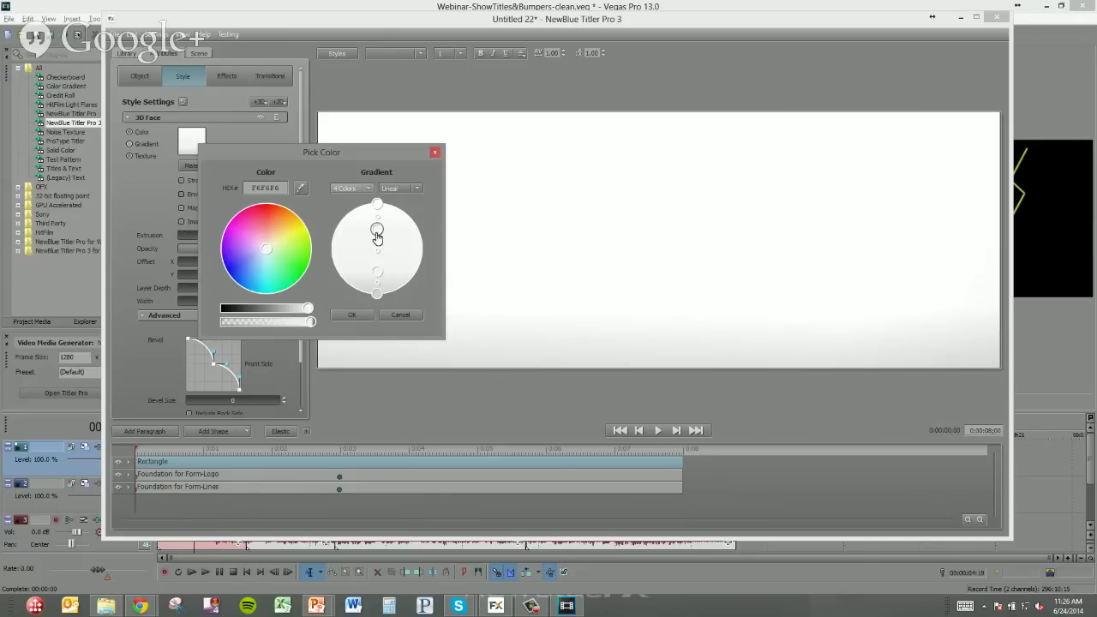
Step: Darken the gradient's top stop to light grey and make the bottom stop slightly darker than D1D1D1
{"action": "left_click", "coordinate": [377, 204]}
{"action": "left_click_drag", "start_coordinate": [312, 312], "coordinate": [294, 311]}
{"action": "left_click_drag", "start_coordinate": [377, 293], "coordinate": [463, 283]}
{"action": "left_click_drag", "start_coordinate": [466, 322], "coordinate": [379, 367]}
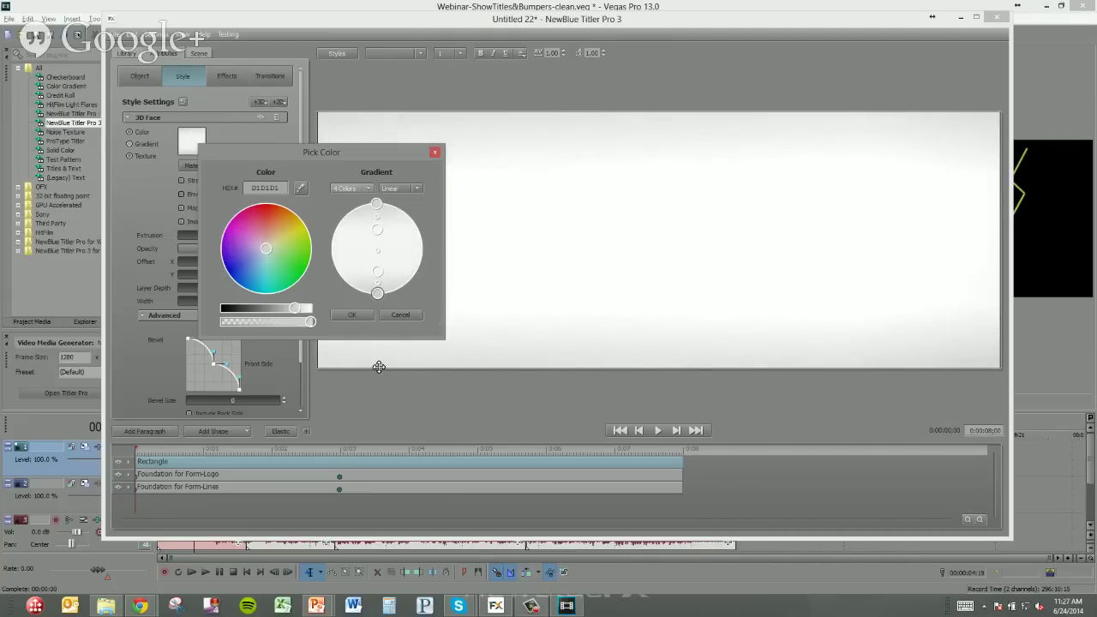
{"action": "left_click_drag", "start_coordinate": [296, 310], "coordinate": [292, 311]}
Step: Accept the gradient, move the Rectangle below the Foundation for Form-Lines track, and play the title over it
{"action": "left_click", "coordinate": [353, 315]}
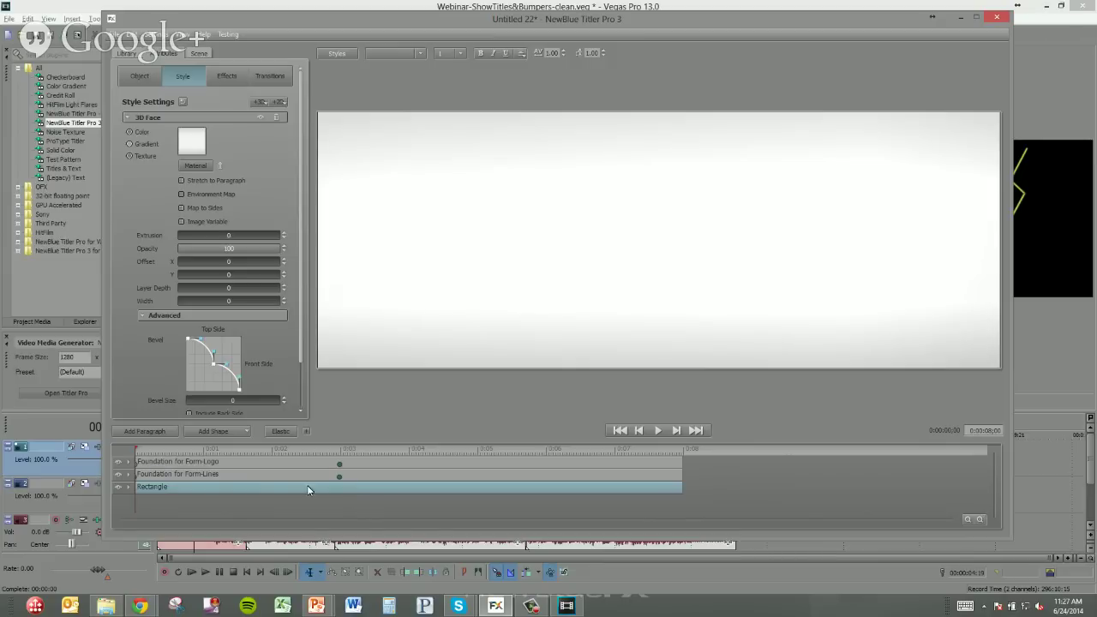
{"action": "left_click", "coordinate": [659, 430]}
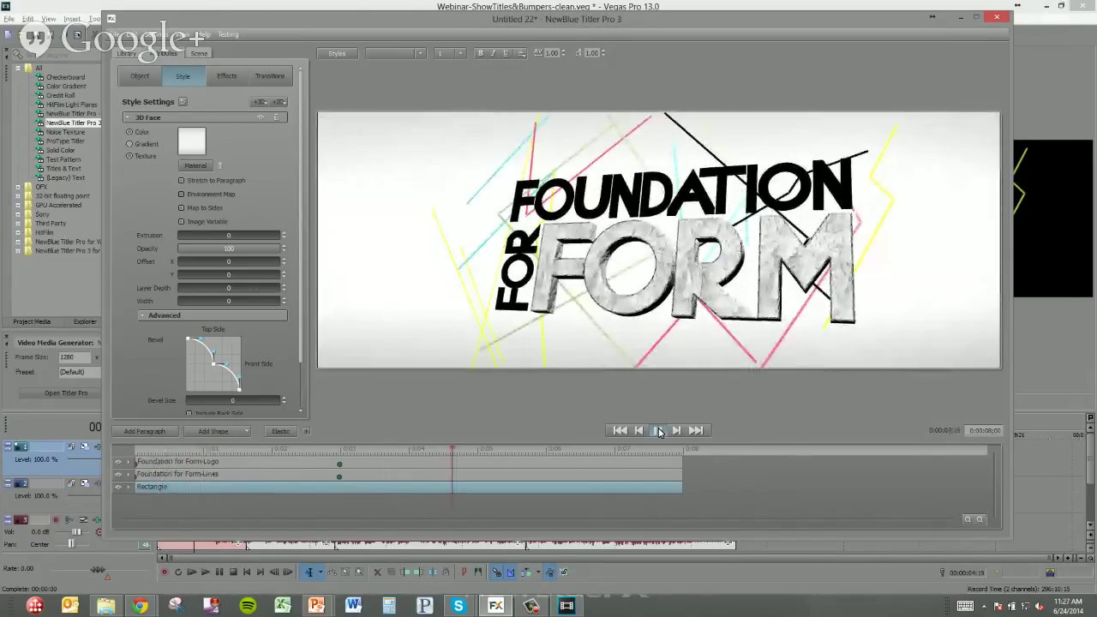
{"action": "left_click", "coordinate": [659, 431]}
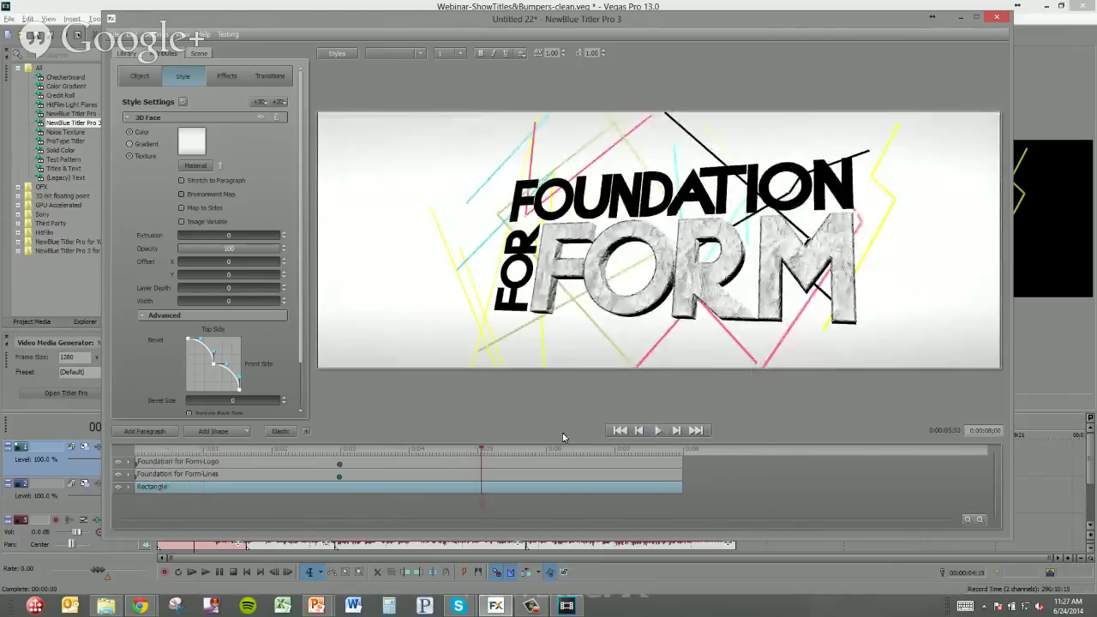
Step: Raise the Logo track's Video Tuneup Plus Contrast to 77.5, adjust its Contrast Center, and close the Title Designer
{"action": "left_click", "coordinate": [389, 462]}
{"action": "left_click", "coordinate": [228, 75]}
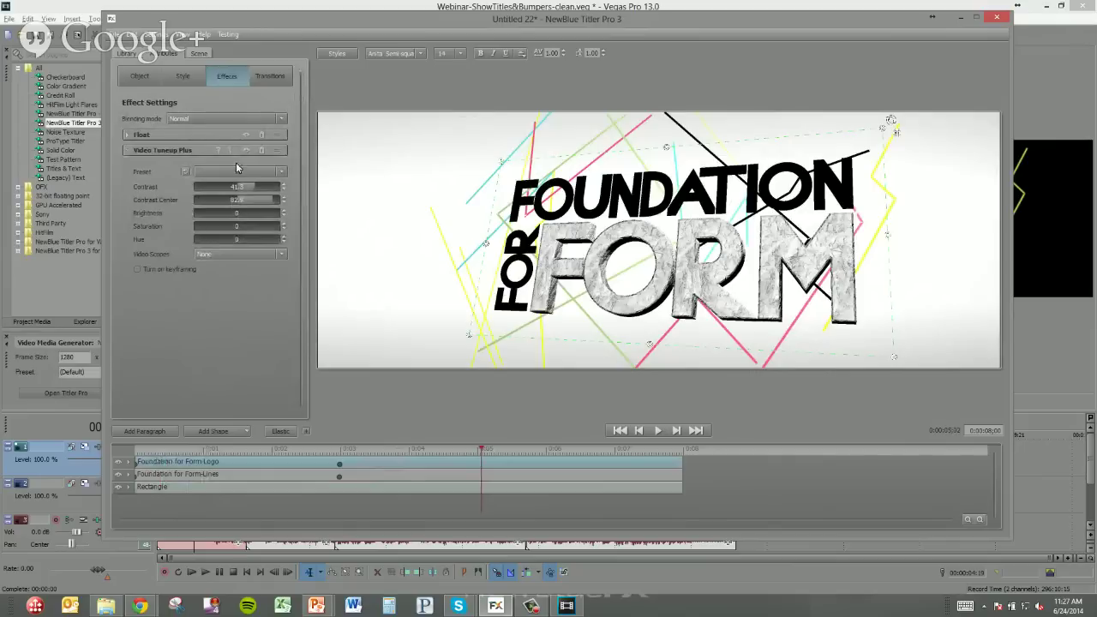
{"action": "left_click_drag", "start_coordinate": [245, 186], "coordinate": [292, 206]}
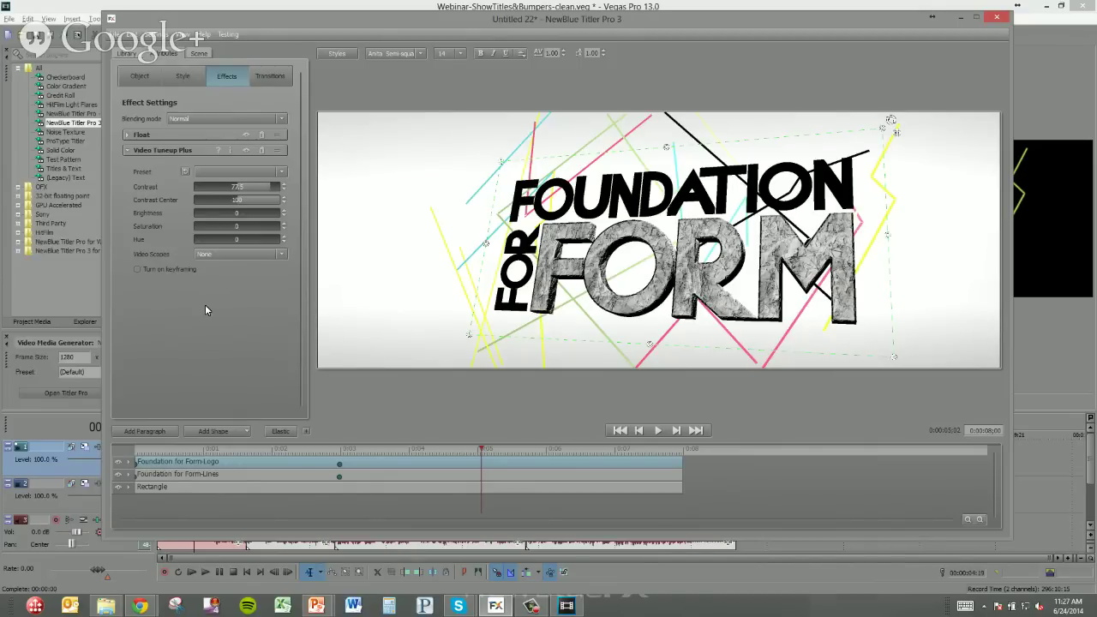
{"action": "left_click", "coordinate": [999, 19]}
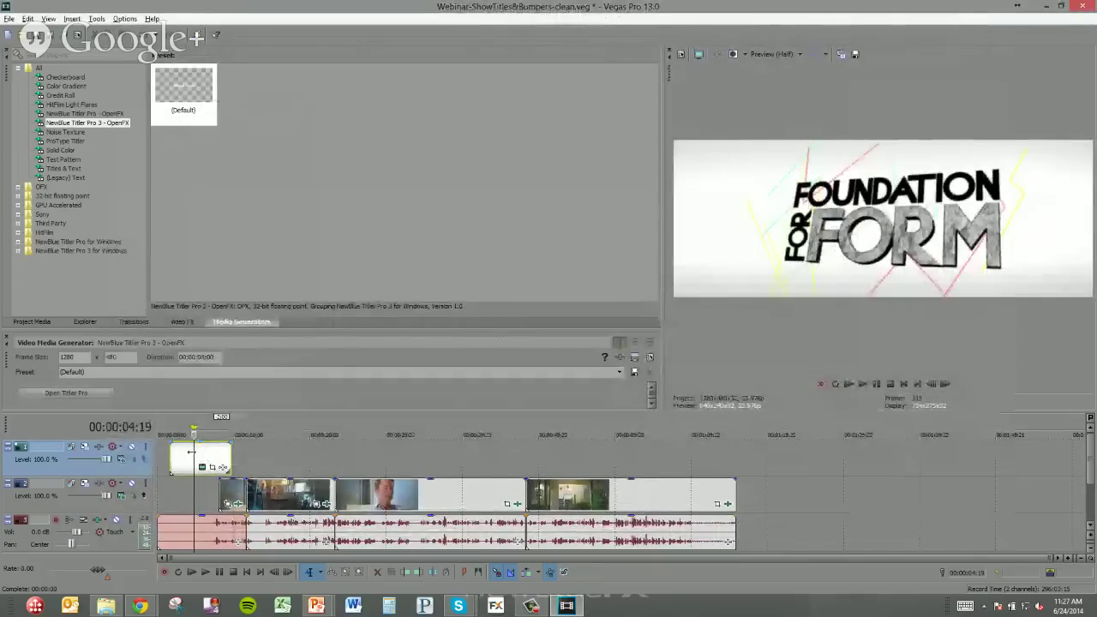
Step: Add a fade-out to the end of the title event, starting where the first video clip below it begins
{"action": "left_click", "coordinate": [221, 452]}
{"action": "left_click", "coordinate": [219, 452]}
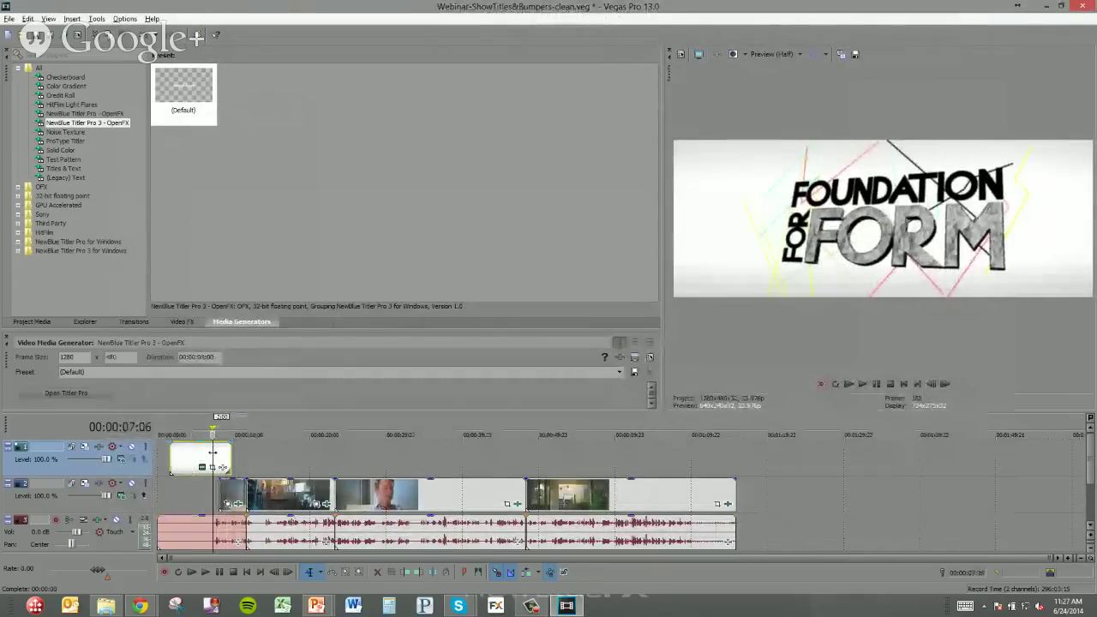
{"action": "left_click", "coordinate": [230, 443]}
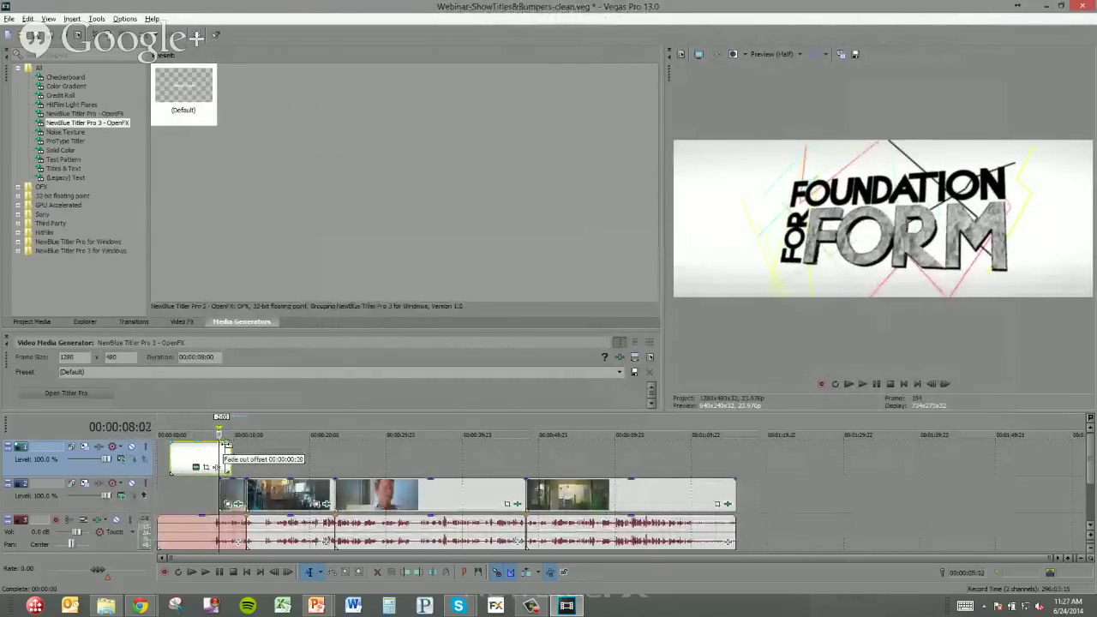
Step: Play the project from the start until just after the title, and return the cursor to the title event at 00:00:06:07
{"action": "left_click", "coordinate": [162, 456]}
{"action": "key", "text": "space"}
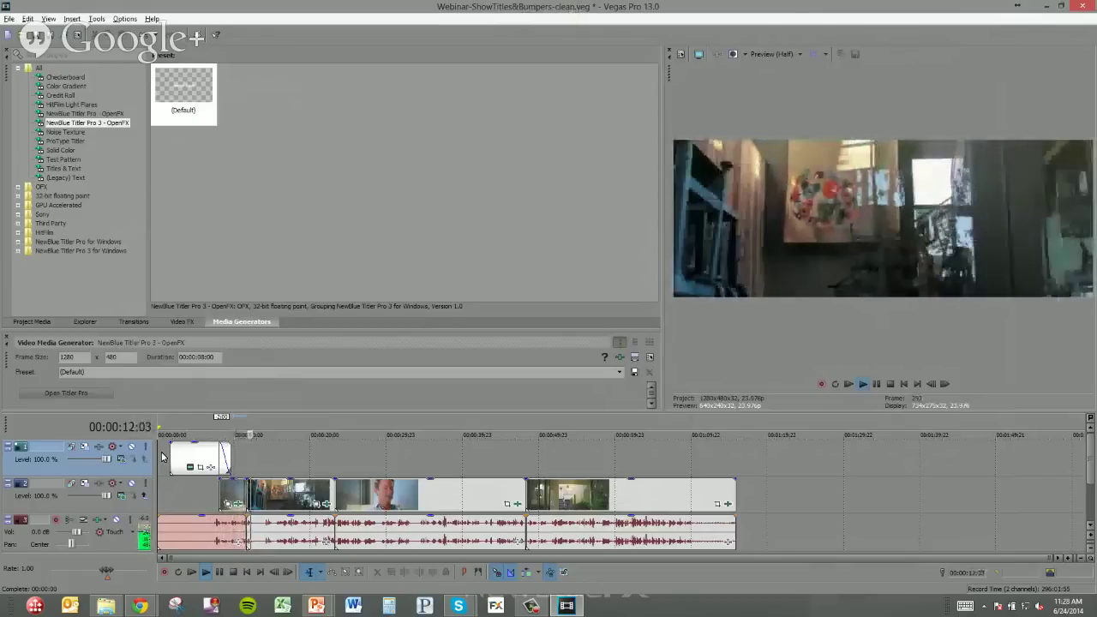
{"action": "key", "text": "Return"}
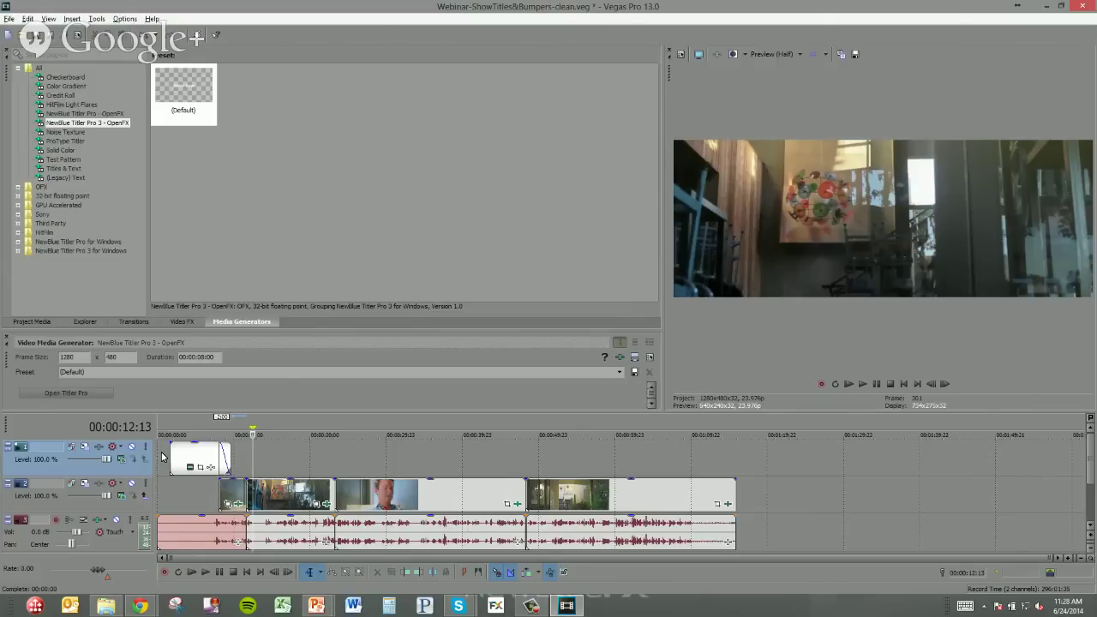
{"action": "left_click", "coordinate": [207, 463]}
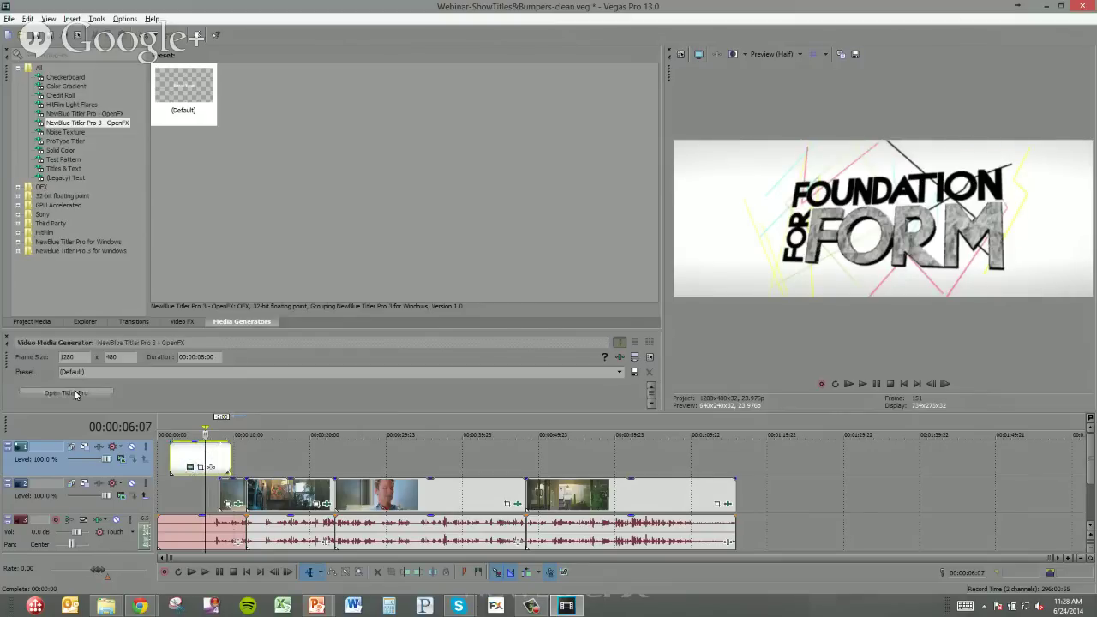
Step: Open the Foundation for Form title in the Title Designer and move the playhead to 0:00:01:11
{"action": "left_click", "coordinate": [189, 468]}
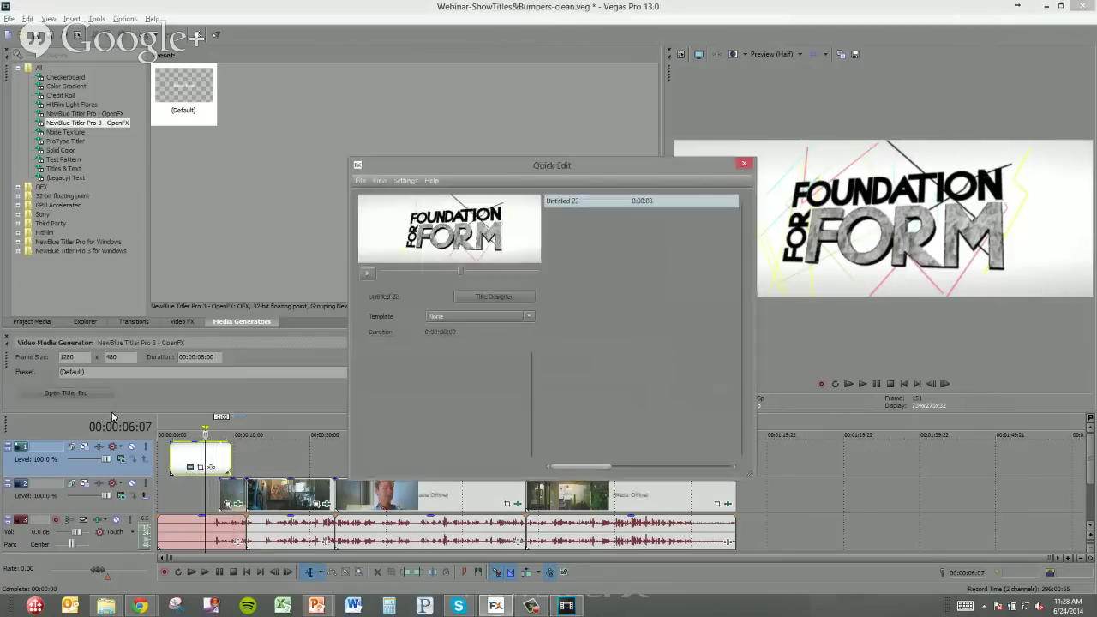
{"action": "left_click", "coordinate": [494, 298]}
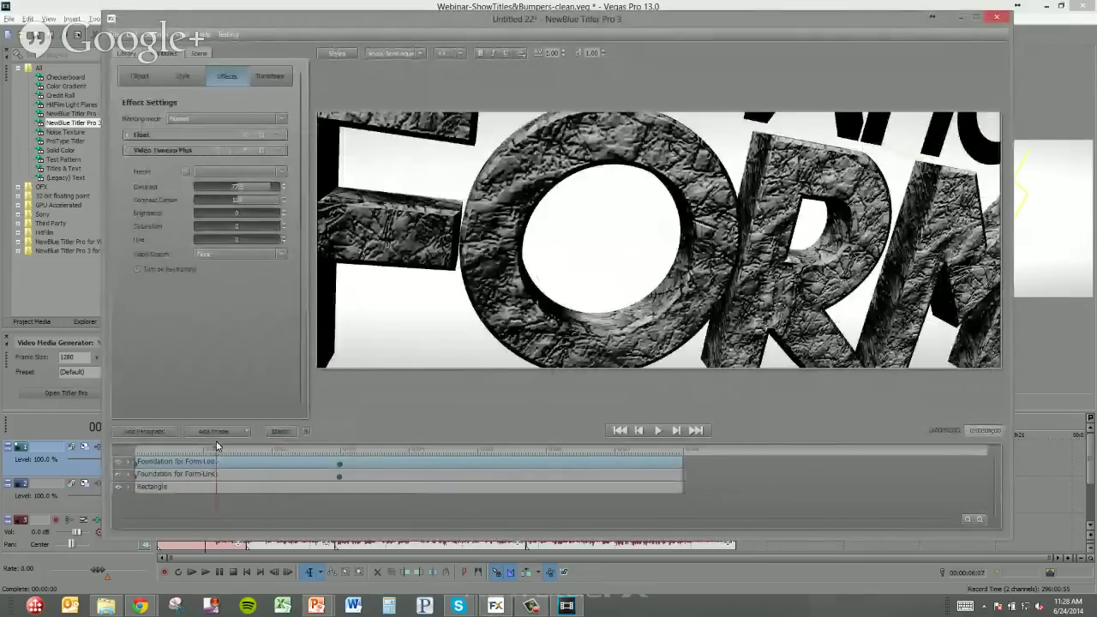
{"action": "left_click_drag", "start_coordinate": [216, 440], "coordinate": [229, 440]}
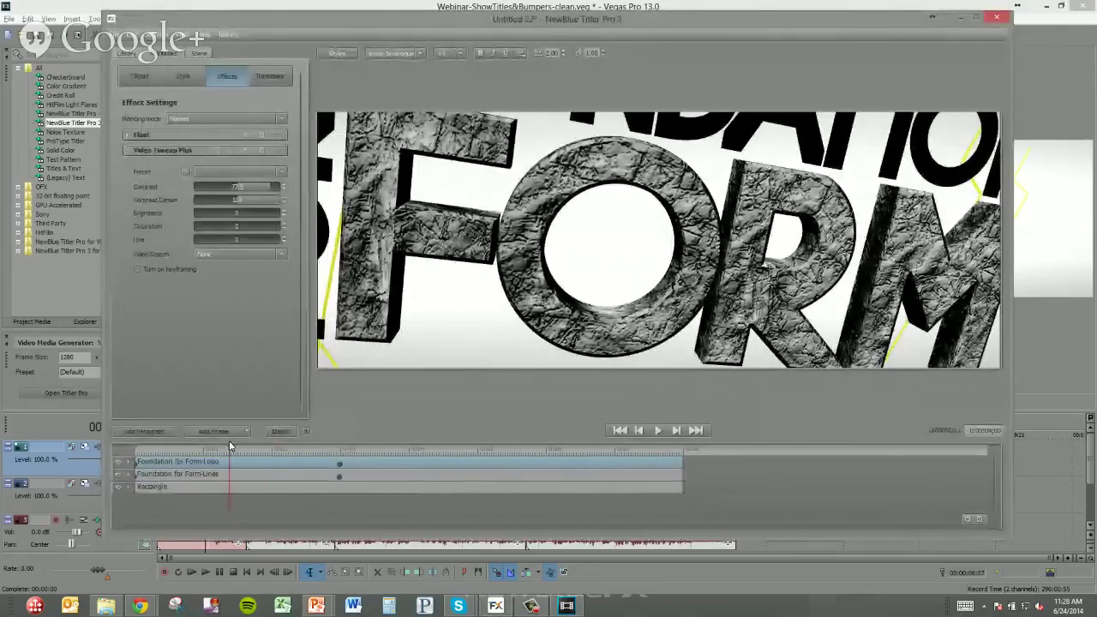
Step: Set the extrusion of only the letter O in FORM to about 24.3
{"action": "left_click", "coordinate": [673, 307]}
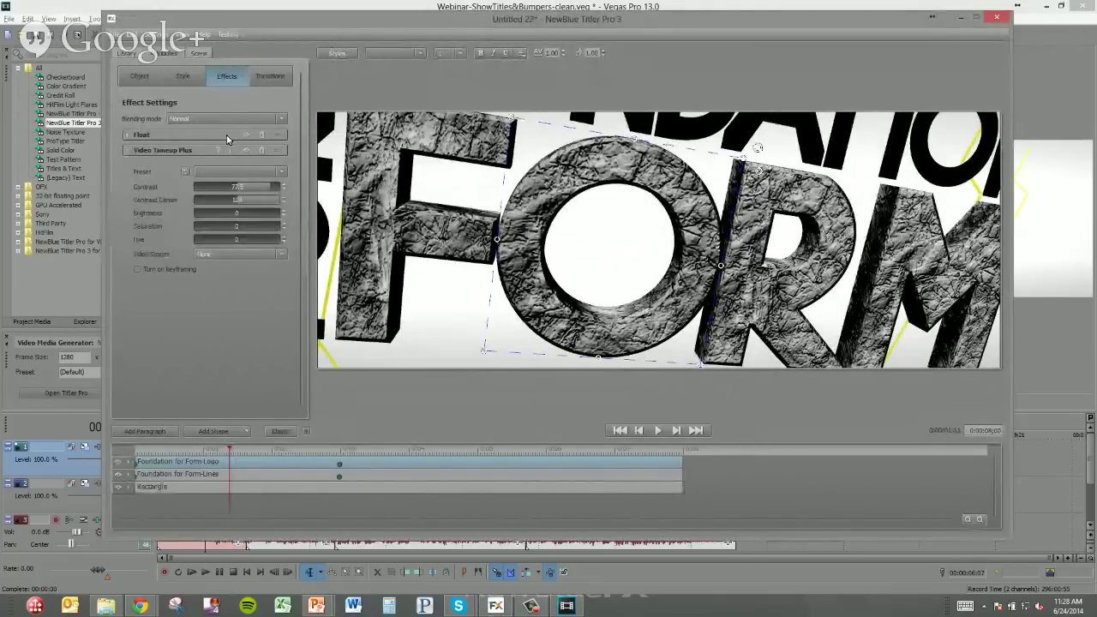
{"action": "left_click", "coordinate": [182, 77]}
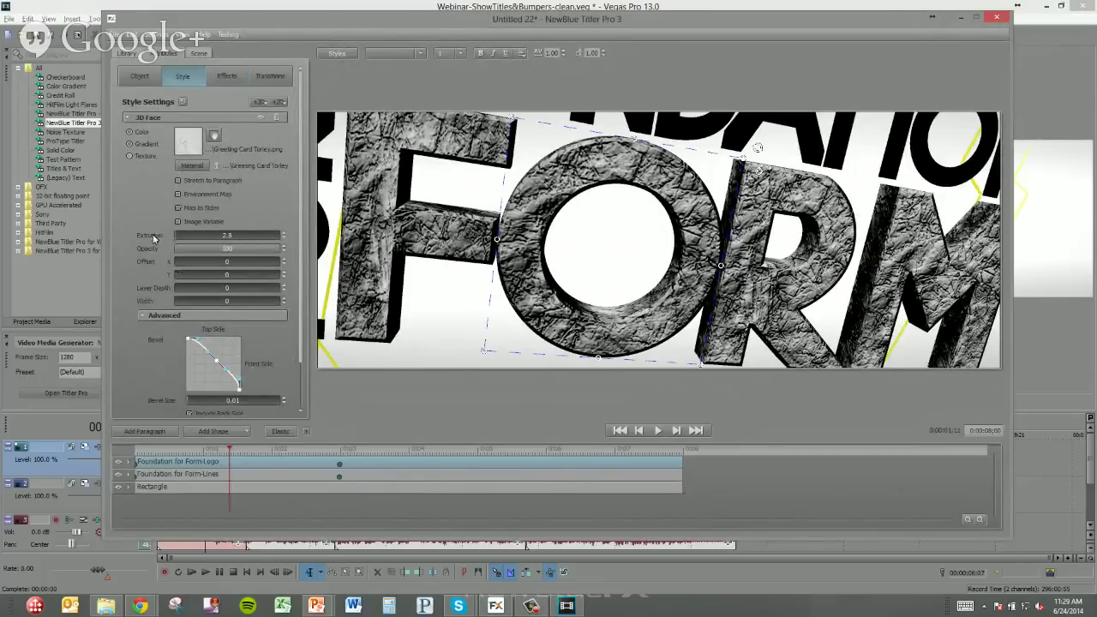
{"action": "left_click_drag", "start_coordinate": [178, 240], "coordinate": [268, 241]}
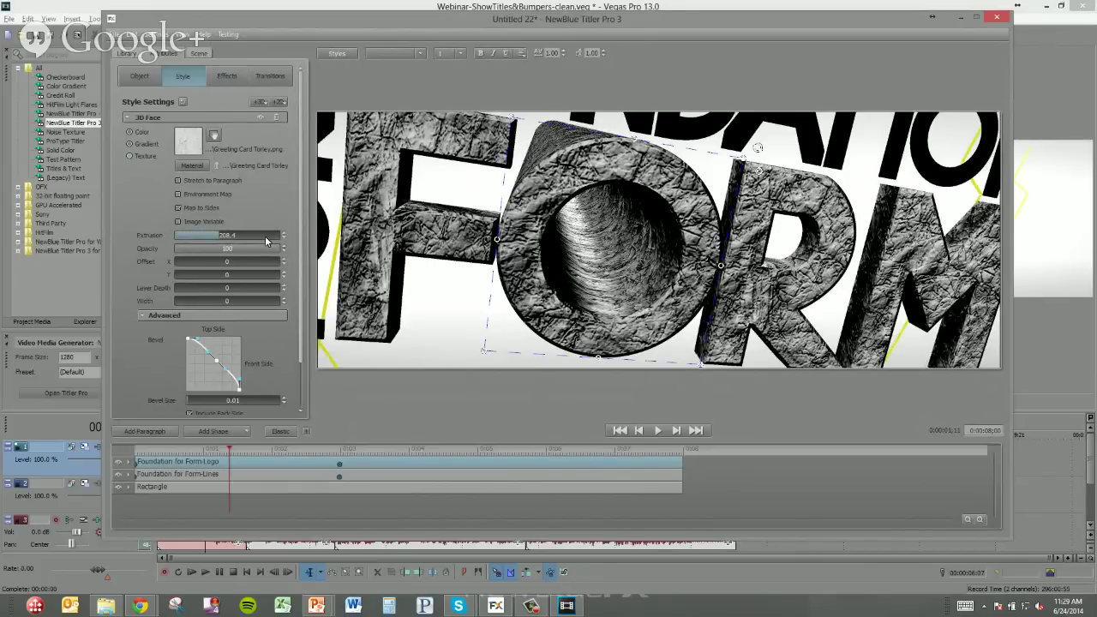
{"action": "left_click_drag", "start_coordinate": [266, 242], "coordinate": [180, 241]}
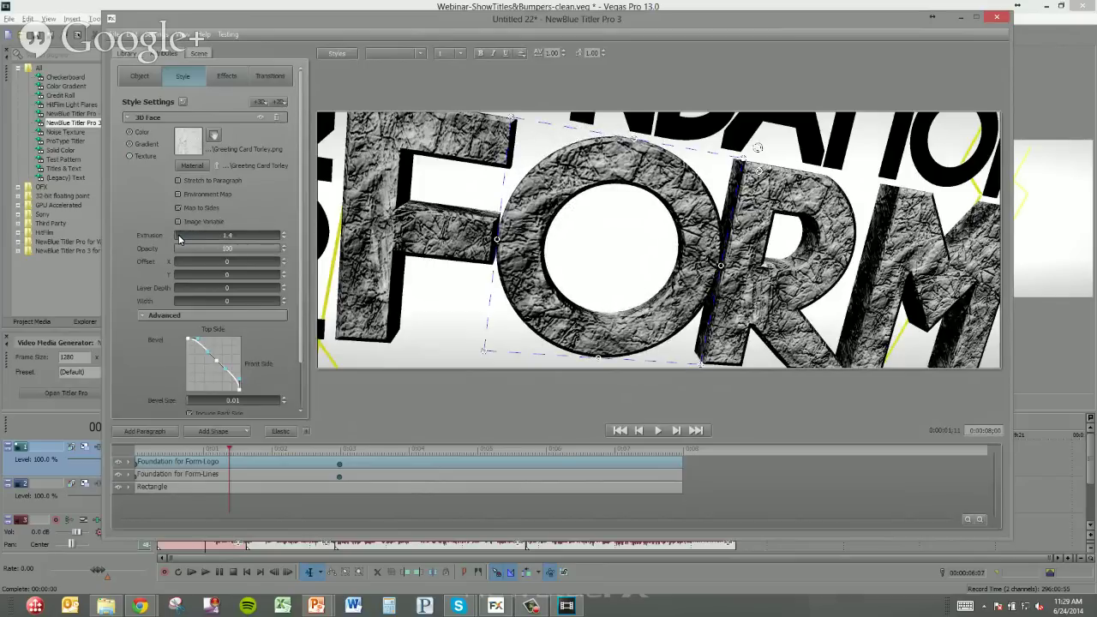
{"action": "left_click_drag", "start_coordinate": [179, 239], "coordinate": [180, 239]}
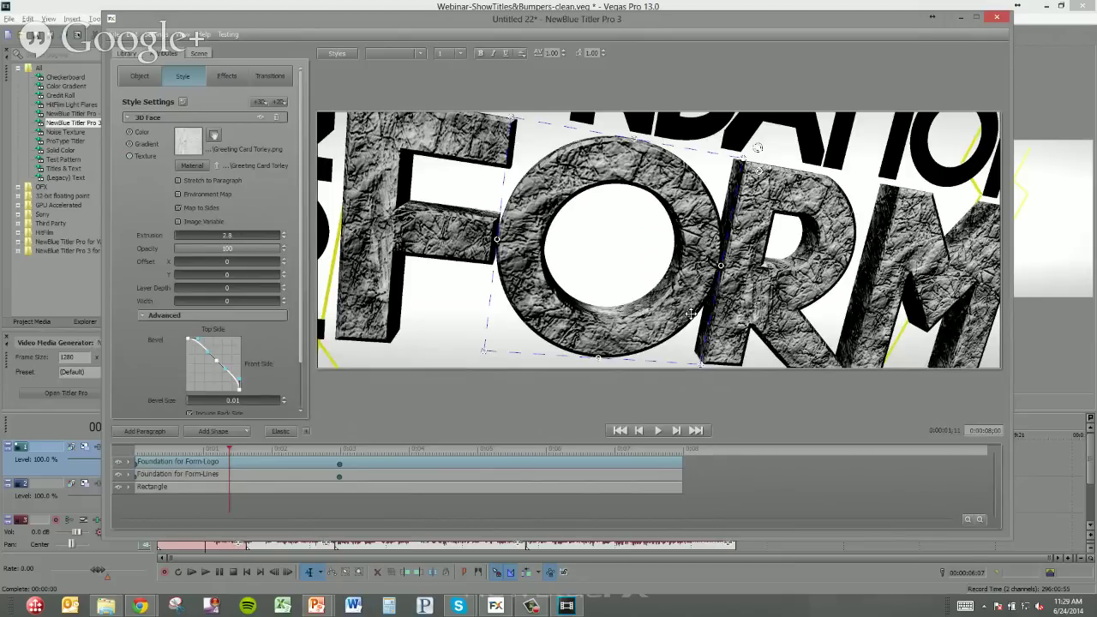
{"action": "left_click_drag", "start_coordinate": [179, 239], "coordinate": [192, 240]}
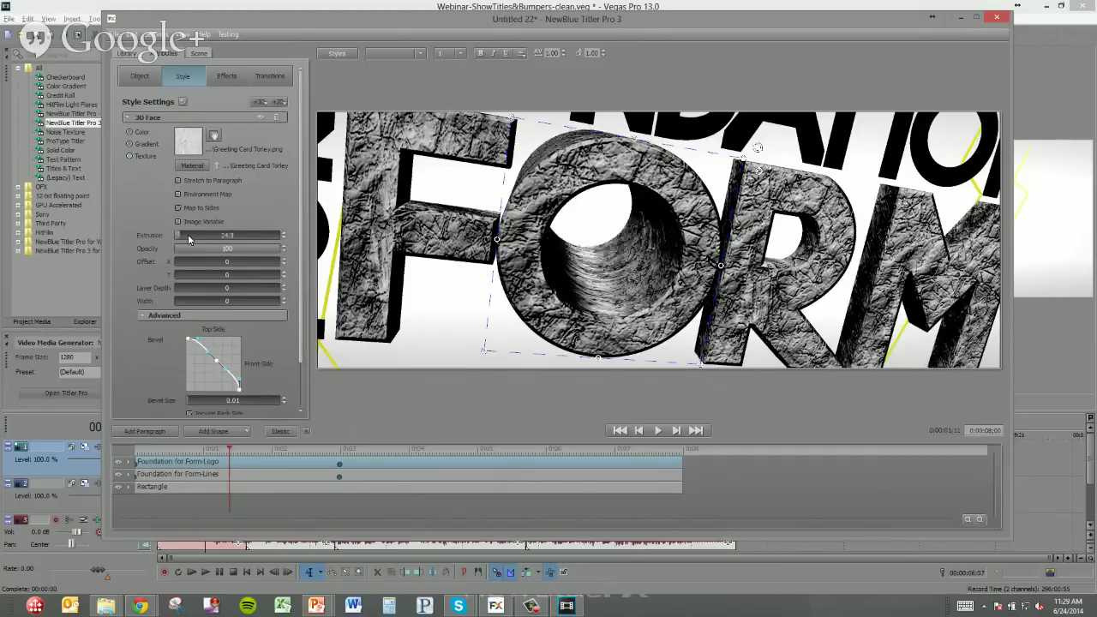
Step: Try different bevel curve shapes on the logo's 3D face and set the bevel size to 0.02
{"action": "scroll", "coordinate": [300, 297], "scroll_direction": "down", "scroll_amount": 2}
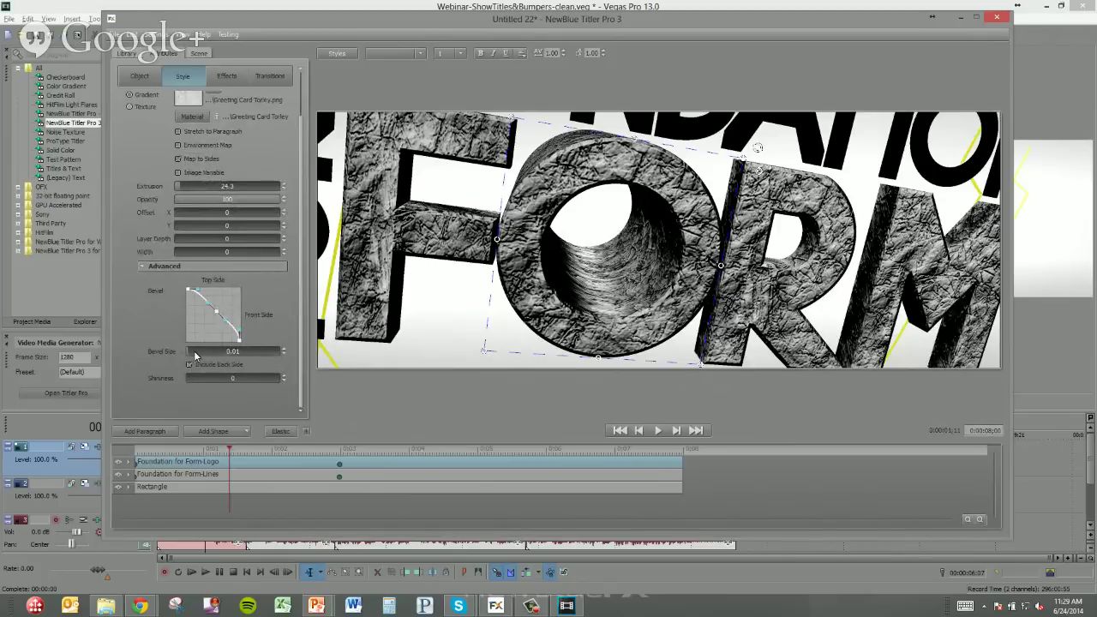
{"action": "left_click_drag", "start_coordinate": [195, 356], "coordinate": [204, 356]}
{"action": "mouse_move", "coordinate": [219, 312]}
{"action": "left_mouse_down"}
{"action": "mouse_move", "coordinate": [234, 299]}
{"action": "mouse_move", "coordinate": [206, 328]}
{"action": "left_mouse_up"}
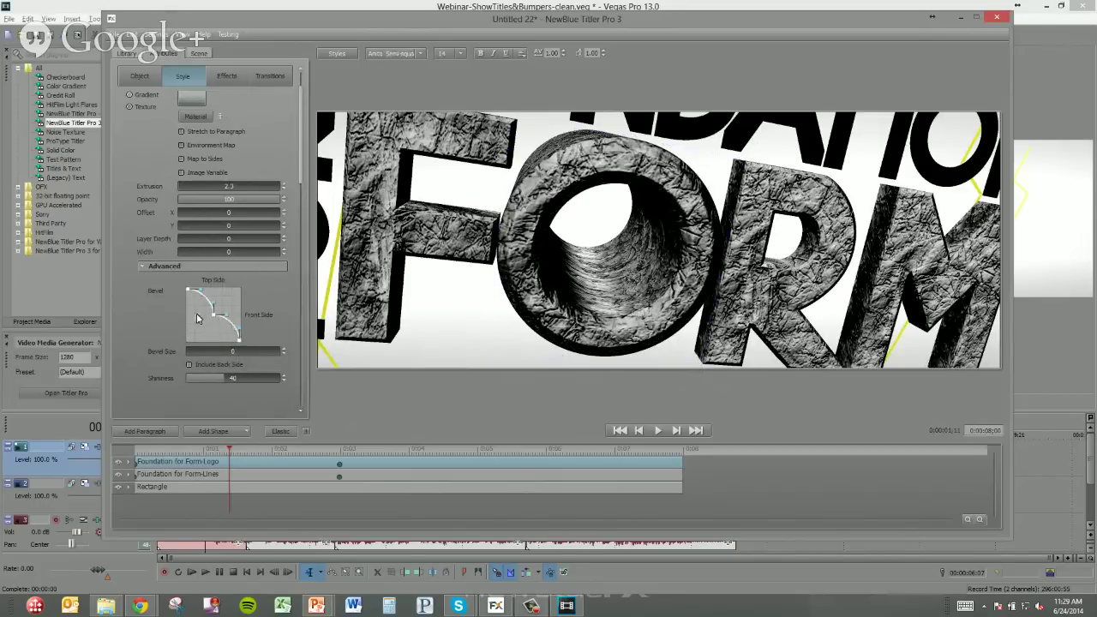
{"action": "right_click", "coordinate": [194, 314]}
{"action": "left_click", "coordinate": [216, 324]}
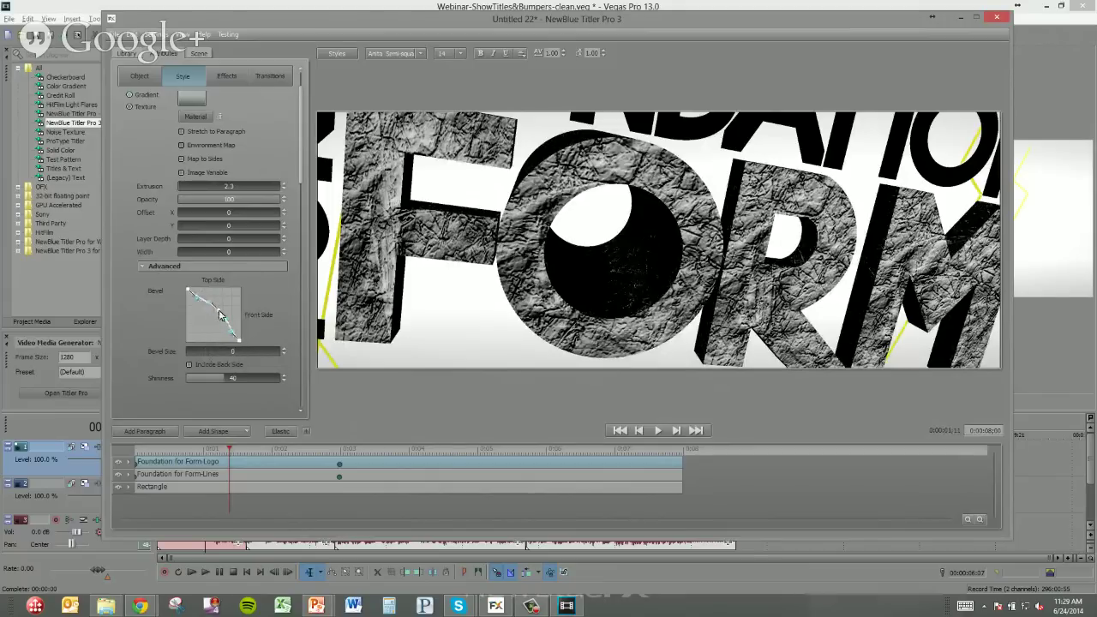
{"action": "left_click_drag", "start_coordinate": [220, 314], "coordinate": [198, 300]}
{"action": "left_click", "coordinate": [194, 353]}
{"action": "left_click", "coordinate": [194, 353]}
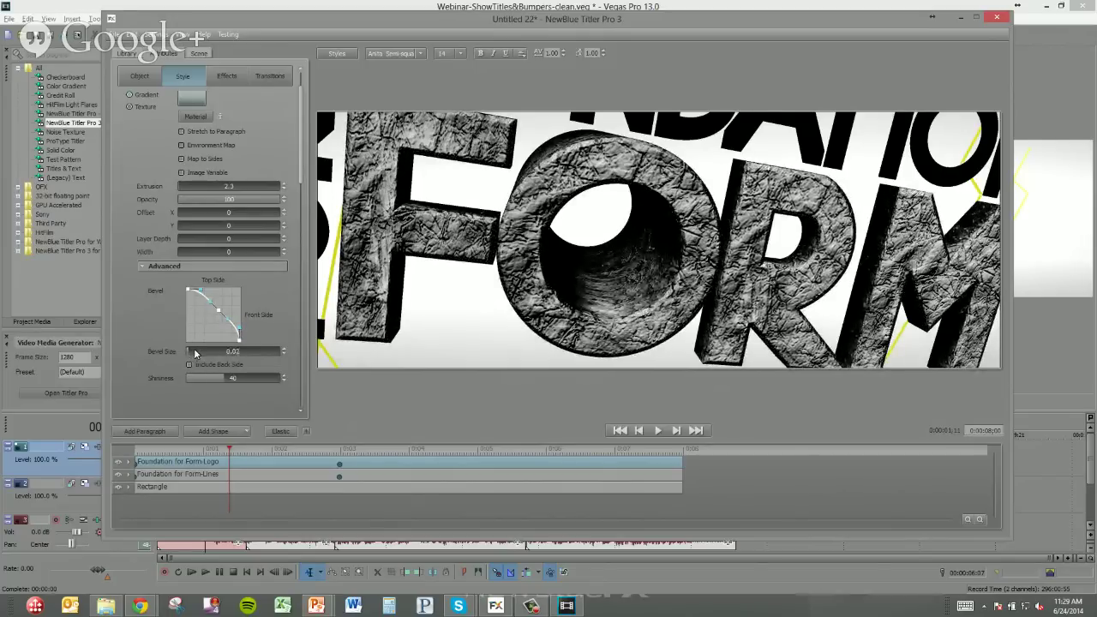
Step: Set the extrusion of the whole logo text to 2.3 and close the Title Designer
{"action": "left_click_drag", "start_coordinate": [237, 193], "coordinate": [228, 190]}
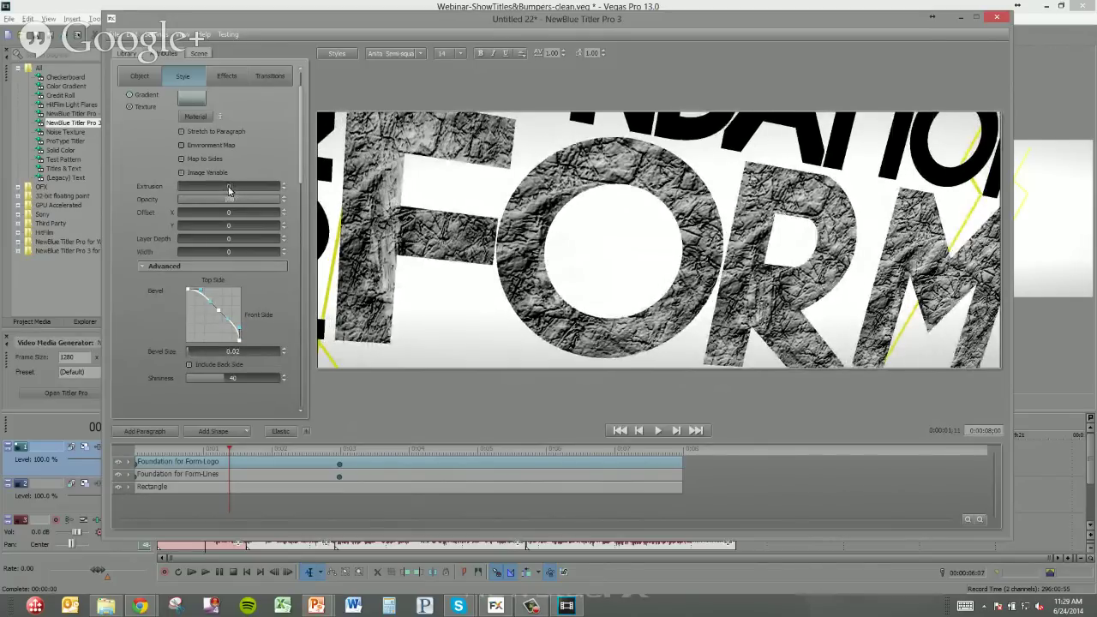
{"action": "left_click_drag", "start_coordinate": [229, 187], "coordinate": [230, 189]}
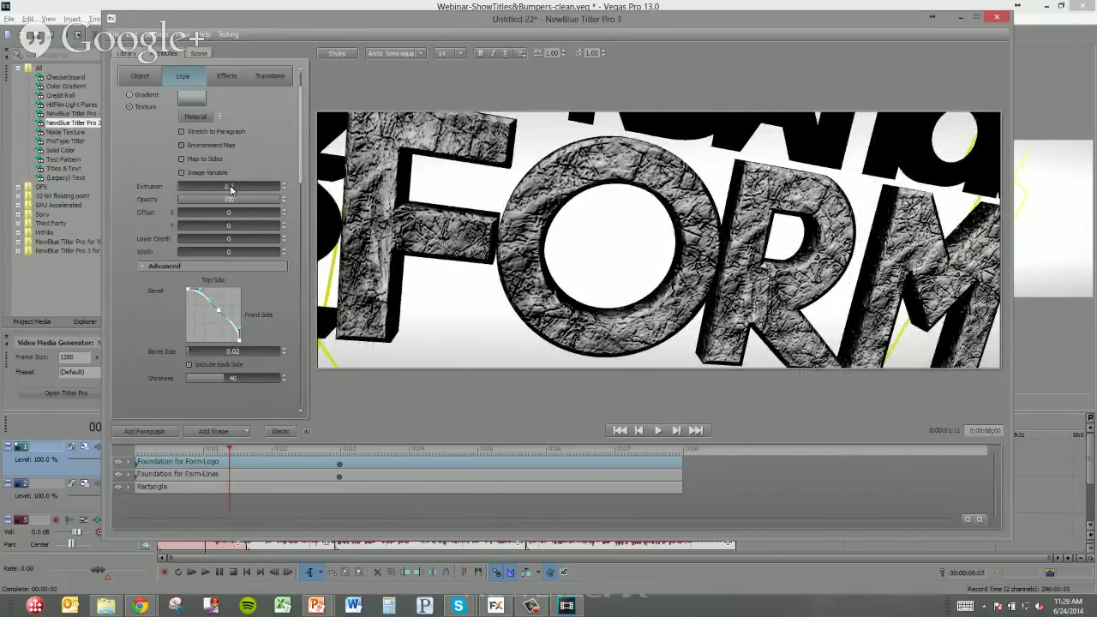
{"action": "left_click", "coordinate": [996, 18]}
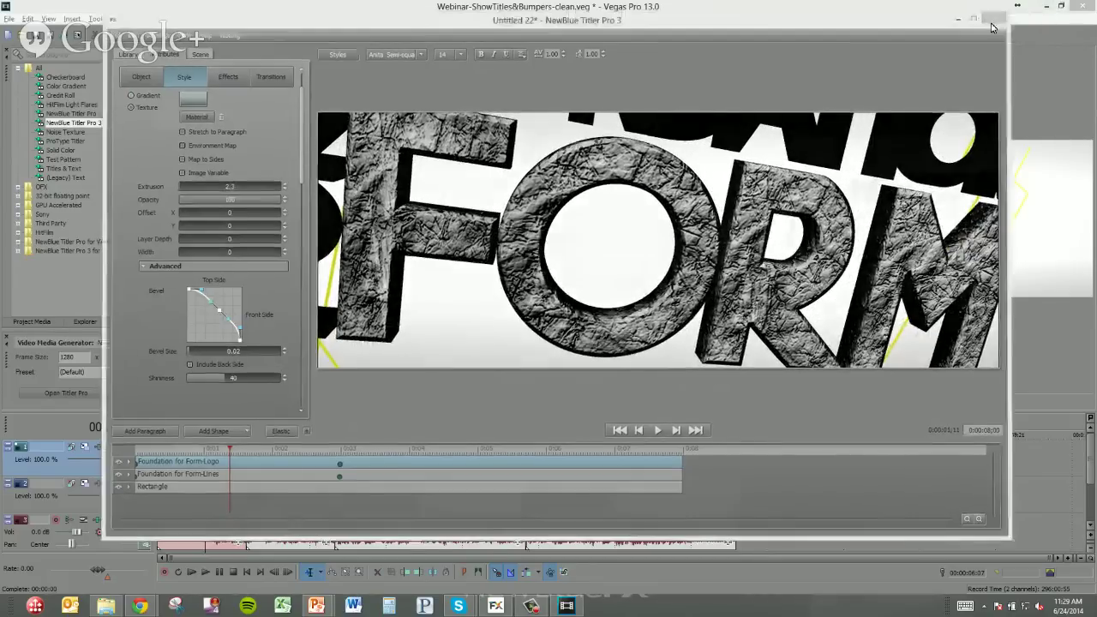
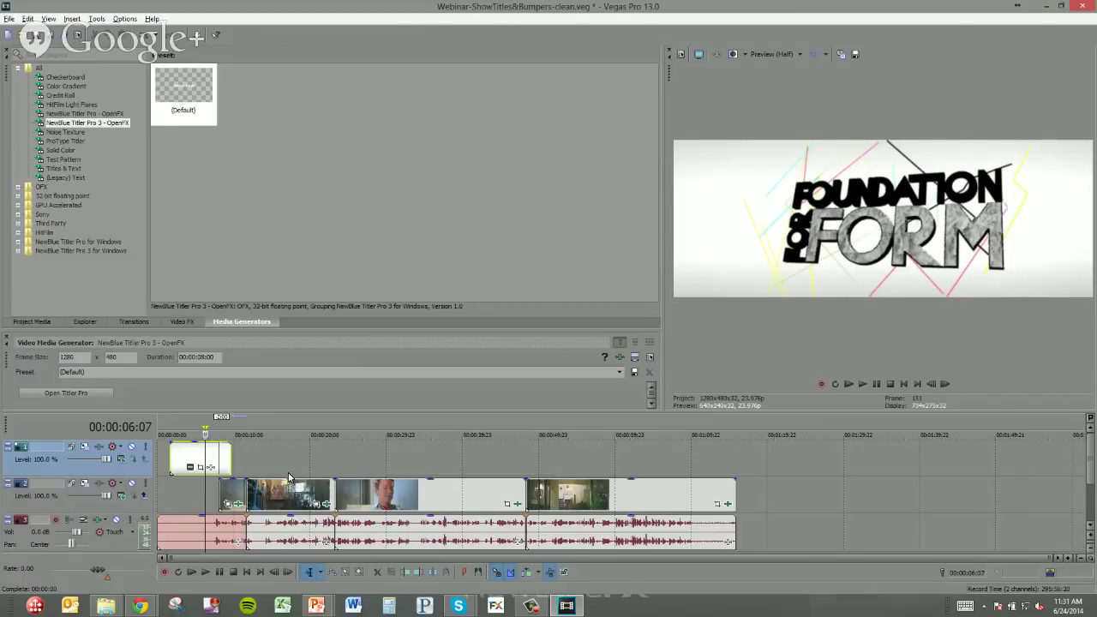
Step: Reopen the Foundation for Form title in the Title Designer and look over the import and export commands
{"action": "left_click", "coordinate": [84, 393]}
{"action": "left_click", "coordinate": [493, 297]}
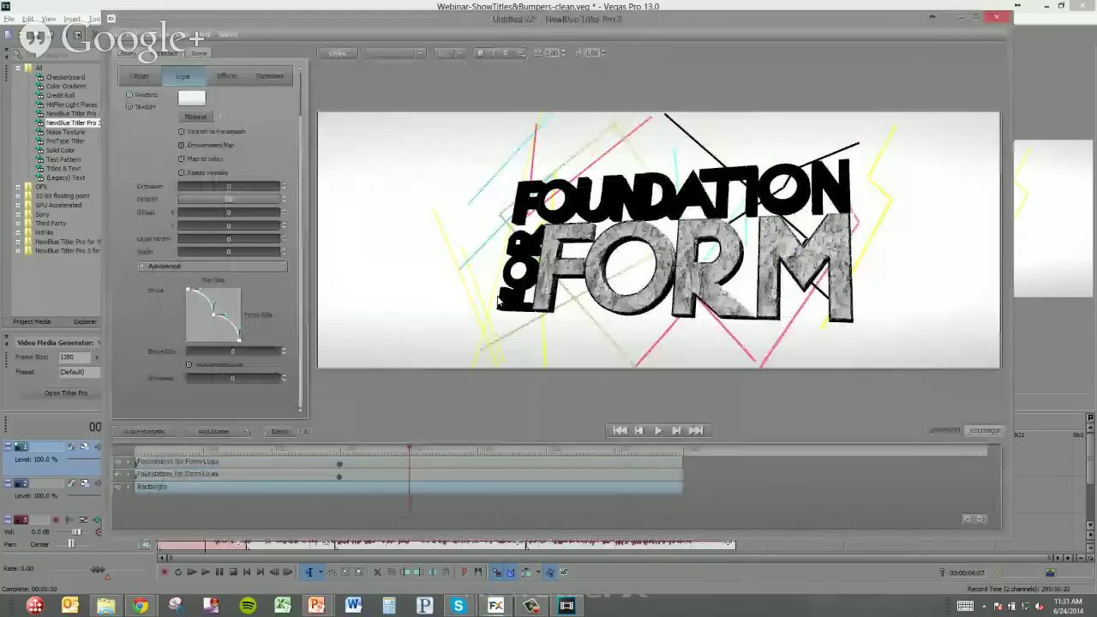
{"action": "left_click", "coordinate": [120, 34]}
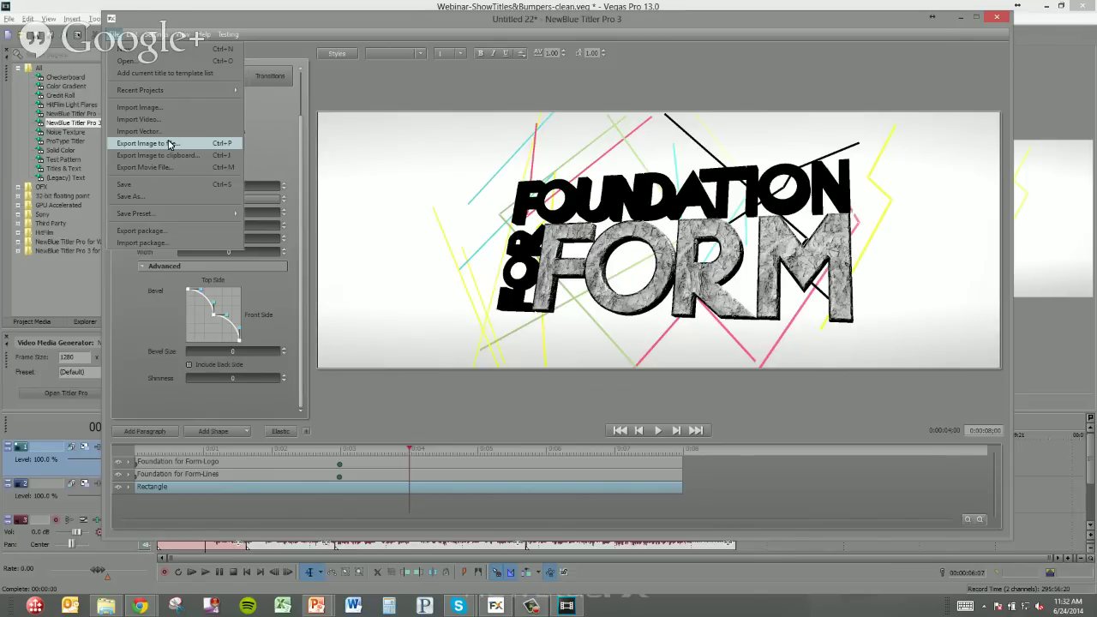
{"action": "left_click", "coordinate": [422, 397]}
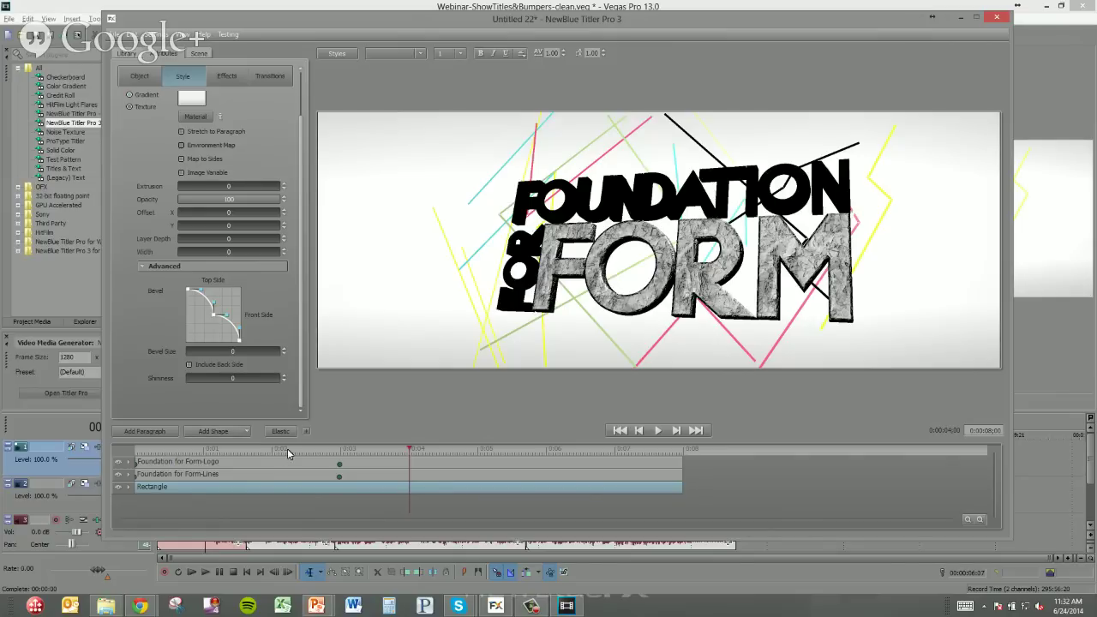
Step: Add an ellipse shape starting at 0:00:03:24 and enlarge it to cover the middle of the logo
{"action": "left_click_drag", "start_coordinate": [283, 455], "coordinate": [395, 452]}
{"action": "left_click", "coordinate": [381, 515]}
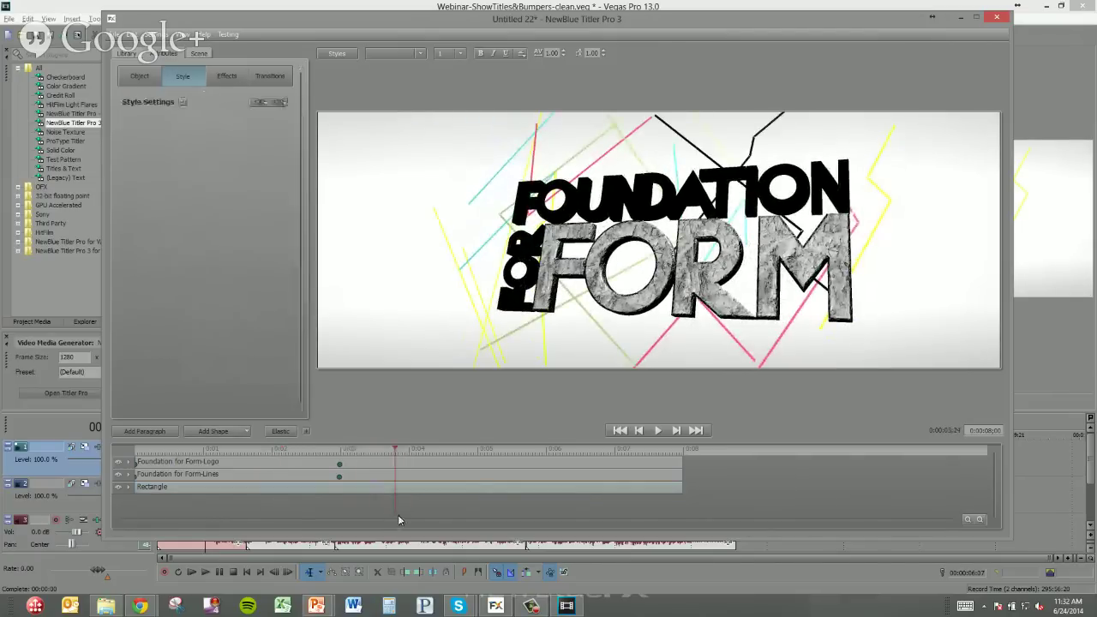
{"action": "left_click", "coordinate": [246, 433]}
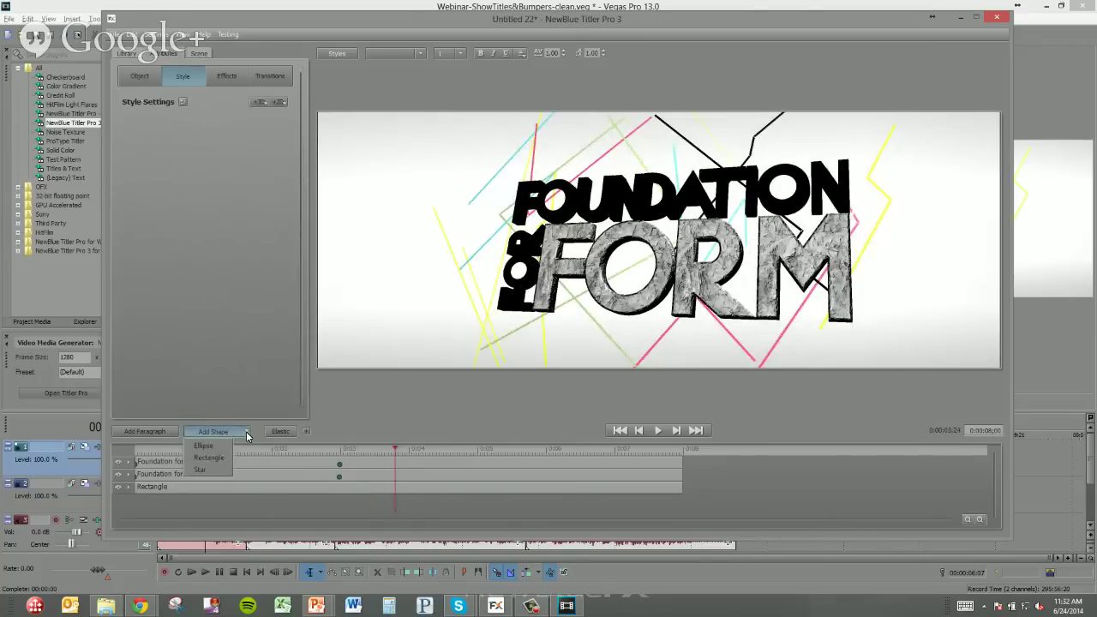
{"action": "left_click", "coordinate": [205, 446]}
{"action": "left_click", "coordinate": [645, 246]}
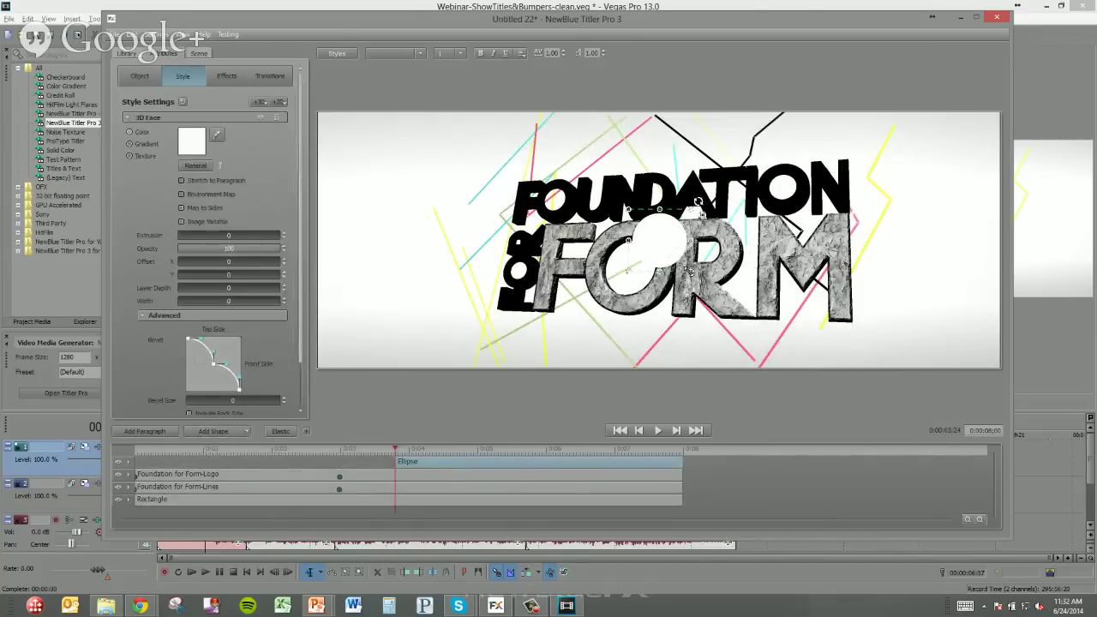
{"action": "left_click_drag", "start_coordinate": [669, 260], "coordinate": [723, 318]}
Step: Colour the ellipse's 3D face light salmon pink and rotate the shape in 3D space
{"action": "left_click", "coordinate": [194, 146]}
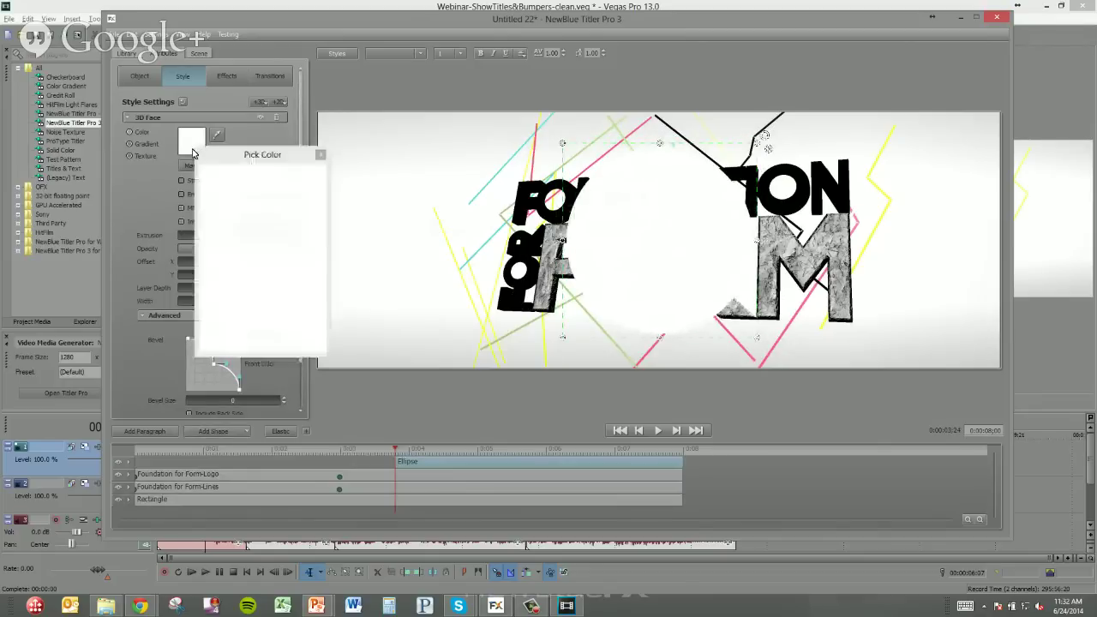
{"action": "left_click", "coordinate": [265, 241]}
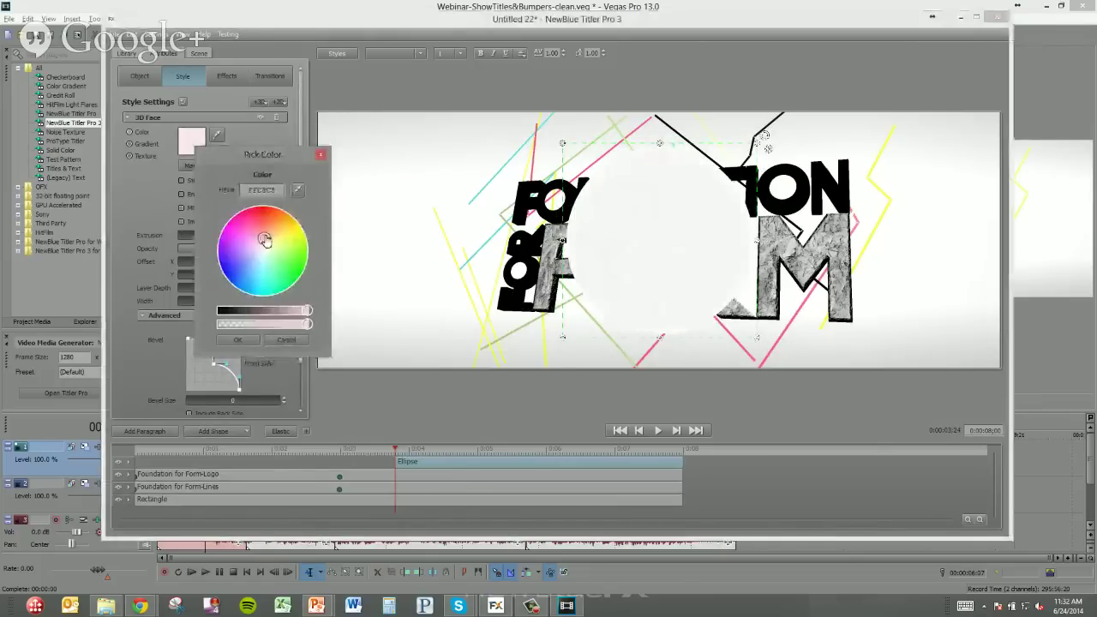
{"action": "left_click", "coordinate": [238, 340]}
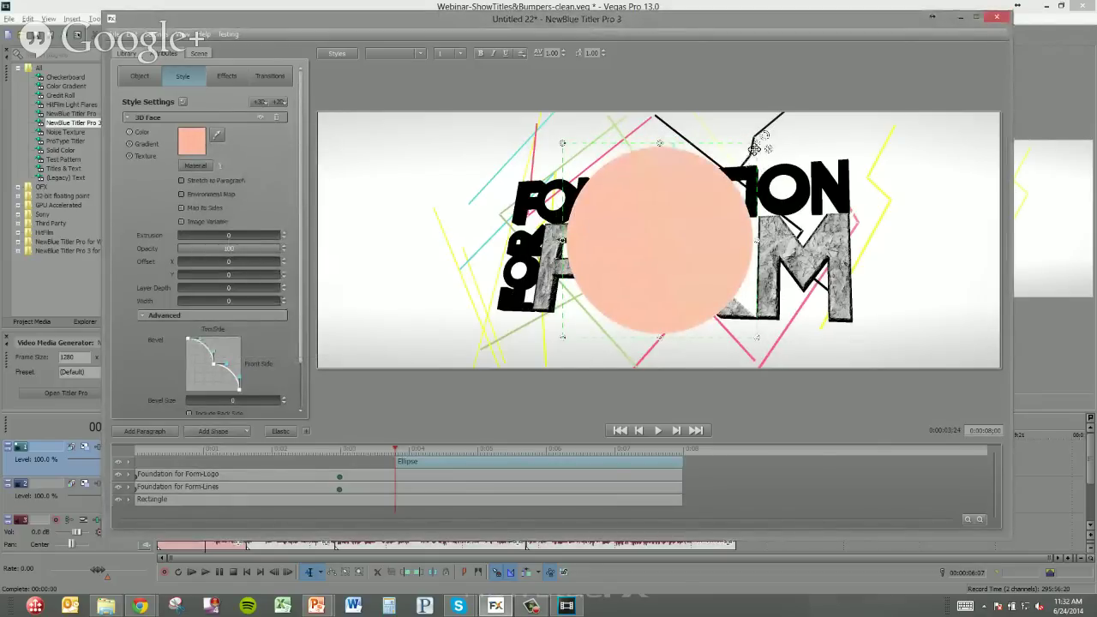
{"action": "mouse_move", "coordinate": [720, 219]}
{"action": "left_mouse_down"}
{"action": "mouse_move", "coordinate": [724, 236]}
{"action": "mouse_move", "coordinate": [716, 214]}
{"action": "mouse_move", "coordinate": [693, 245]}
{"action": "mouse_move", "coordinate": [673, 176]}
{"action": "mouse_move", "coordinate": [605, 265]}
{"action": "mouse_move", "coordinate": [682, 243]}
{"action": "mouse_move", "coordinate": [676, 262]}
{"action": "mouse_move", "coordinate": [647, 247]}
{"action": "left_mouse_up"}
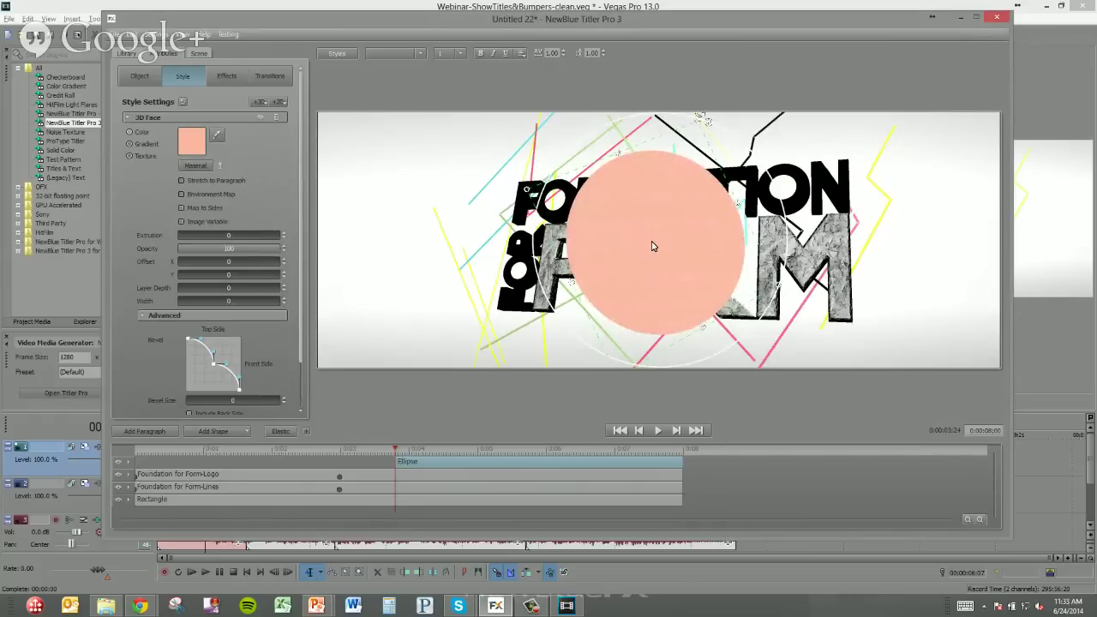
{"action": "left_click_drag", "start_coordinate": [649, 248], "coordinate": [678, 245]}
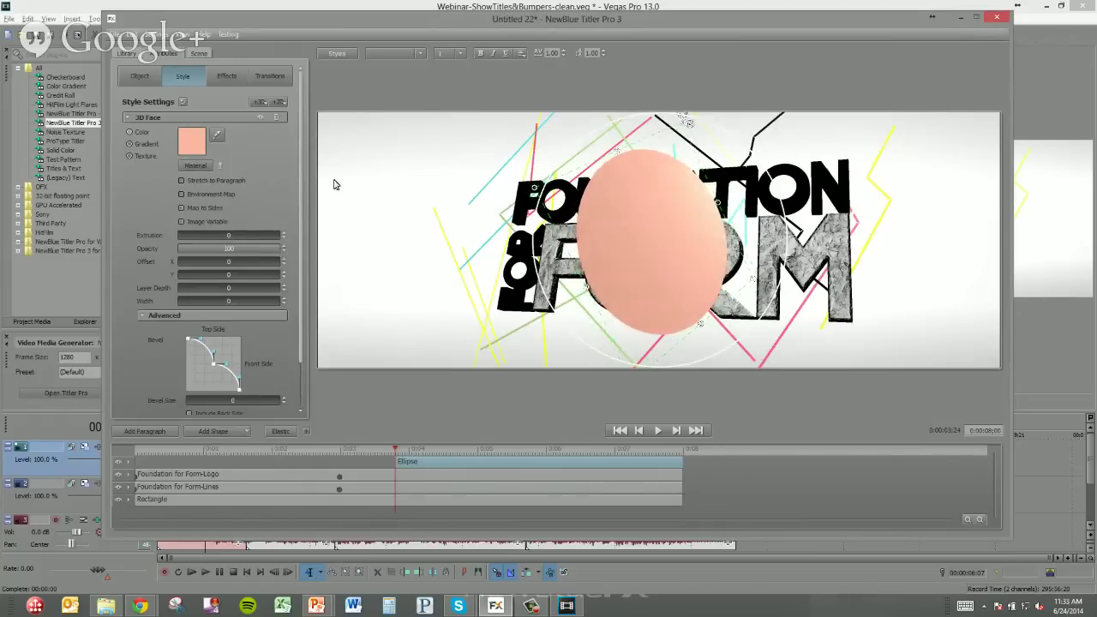
Step: Try the Bubble Gum style from the Fun styles on the ellipse, browse the Midtown Collection, and return to the style settings
{"action": "left_click", "coordinate": [127, 53]}
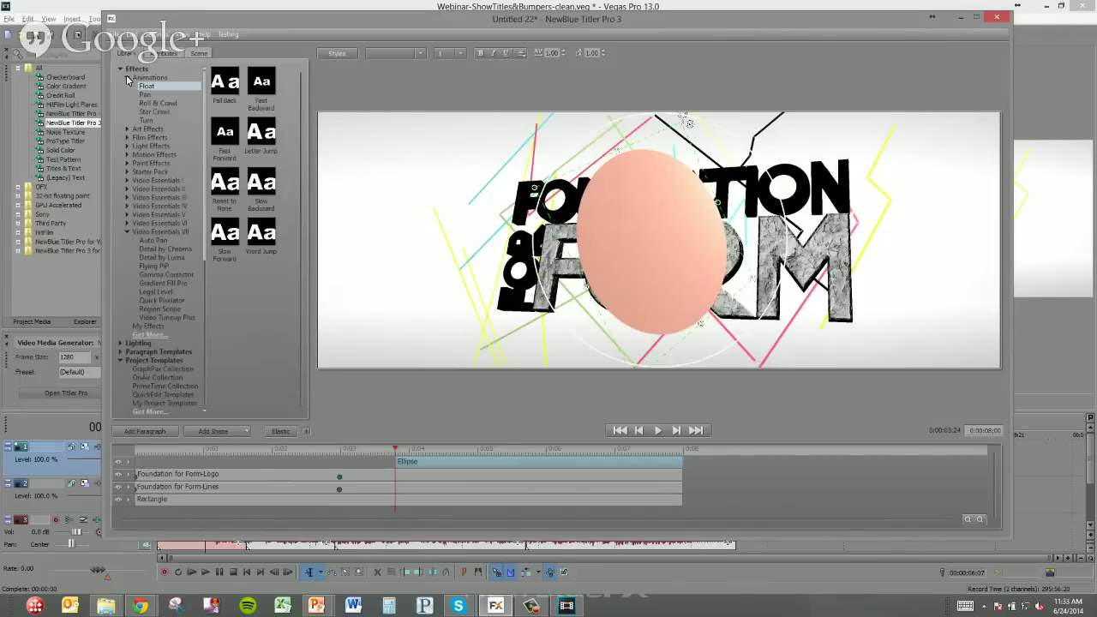
{"action": "left_click", "coordinate": [121, 68]}
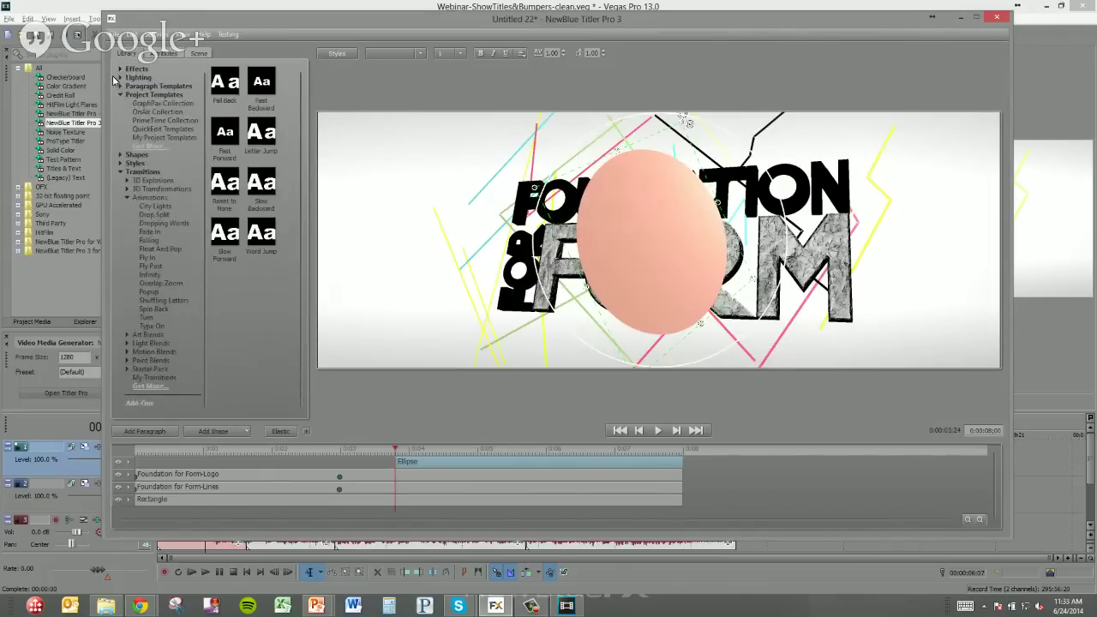
{"action": "left_click", "coordinate": [121, 163]}
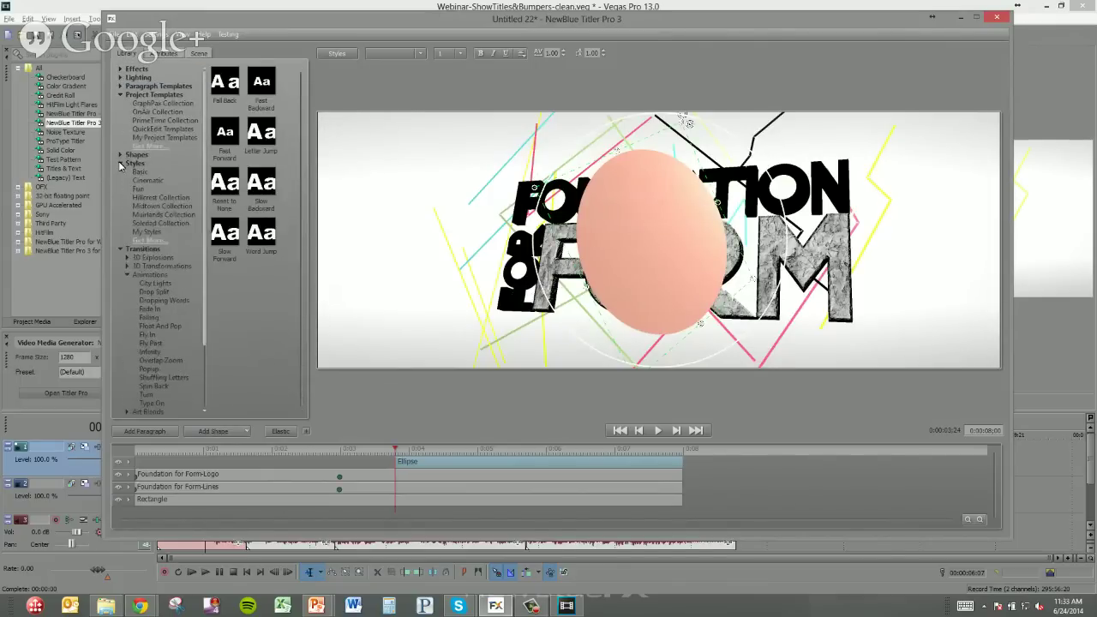
{"action": "left_click", "coordinate": [137, 190]}
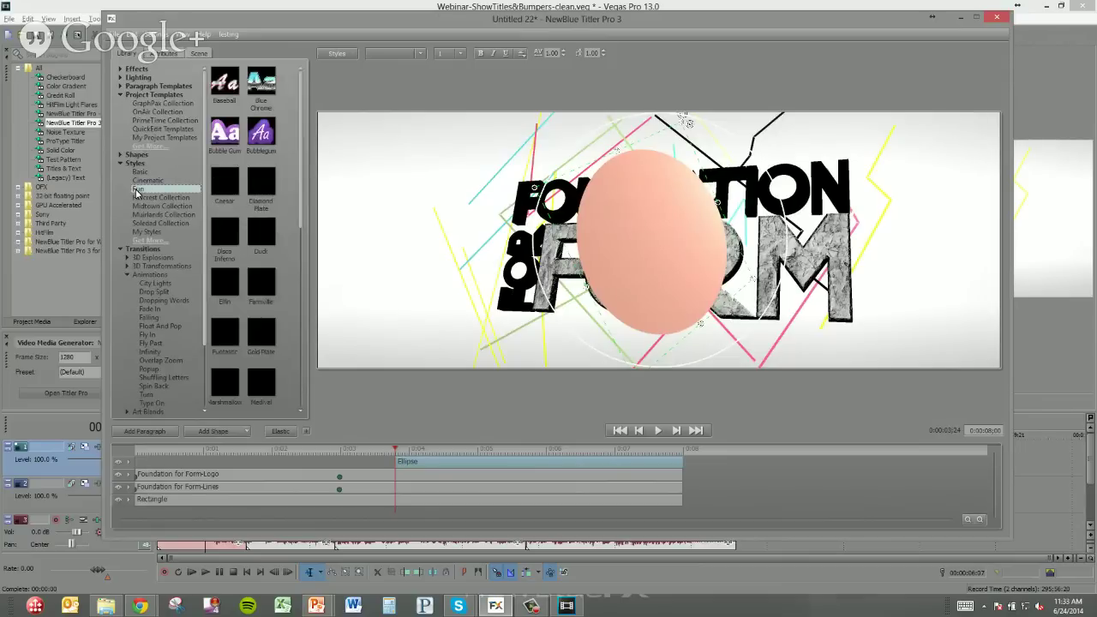
{"action": "left_click", "coordinate": [222, 137]}
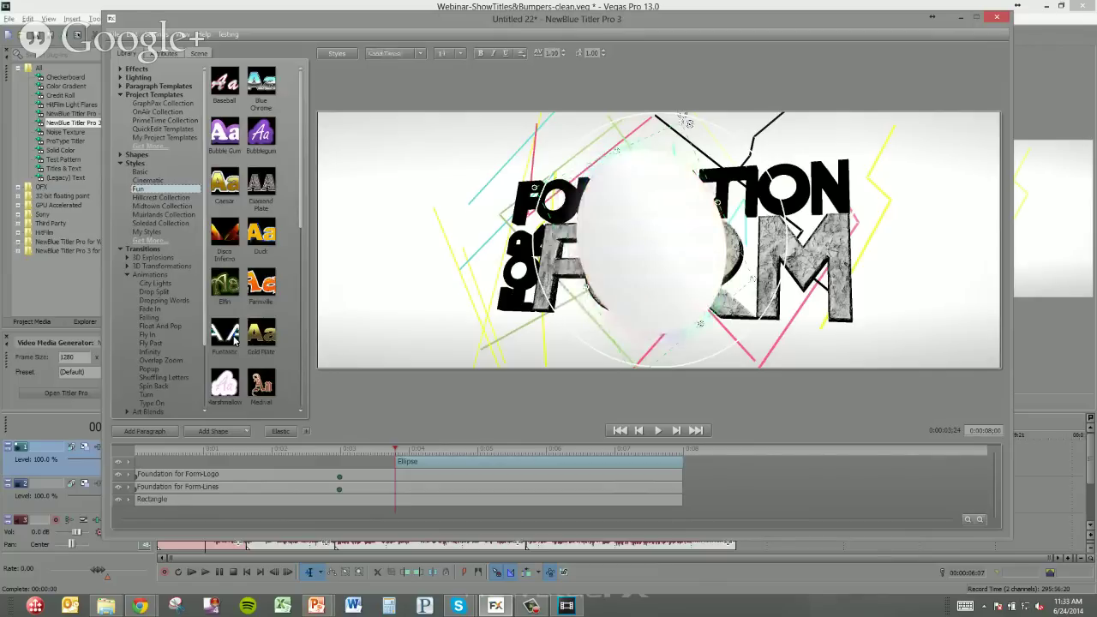
{"action": "left_click", "coordinate": [147, 208]}
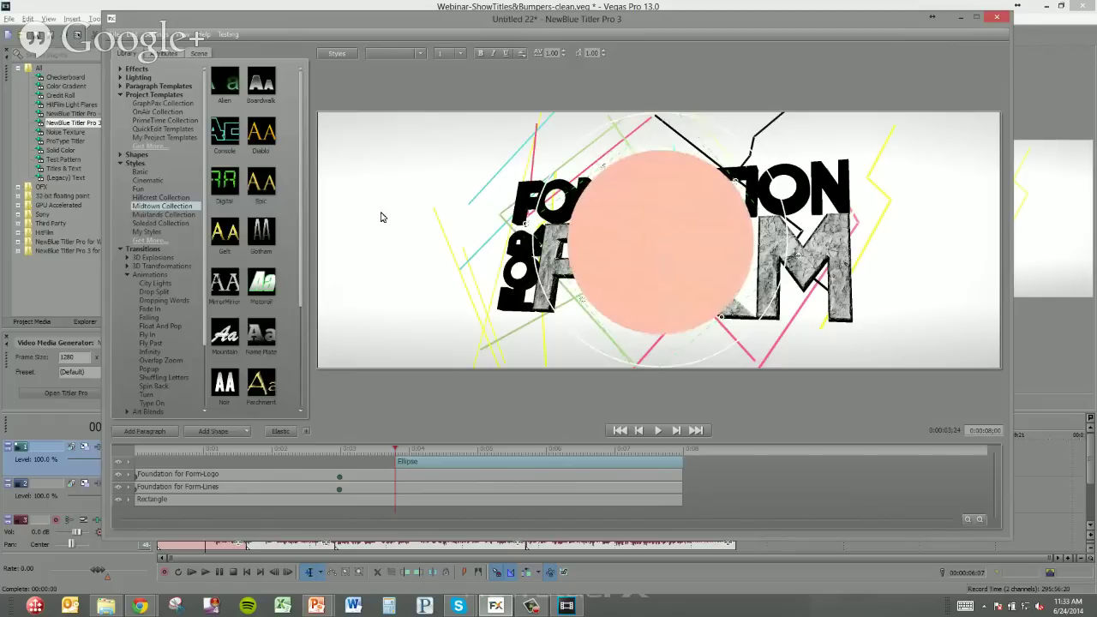
{"action": "left_click", "coordinate": [163, 55]}
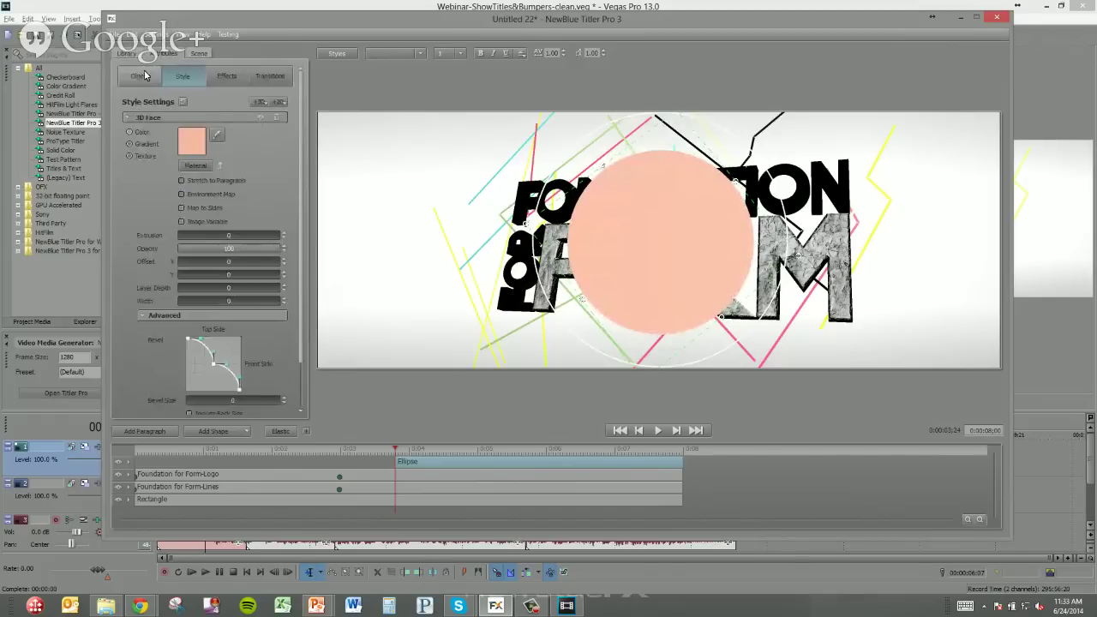
Step: Set the ellipse's skew to 3 and delete the shape from the title
{"action": "left_click", "coordinate": [140, 75]}
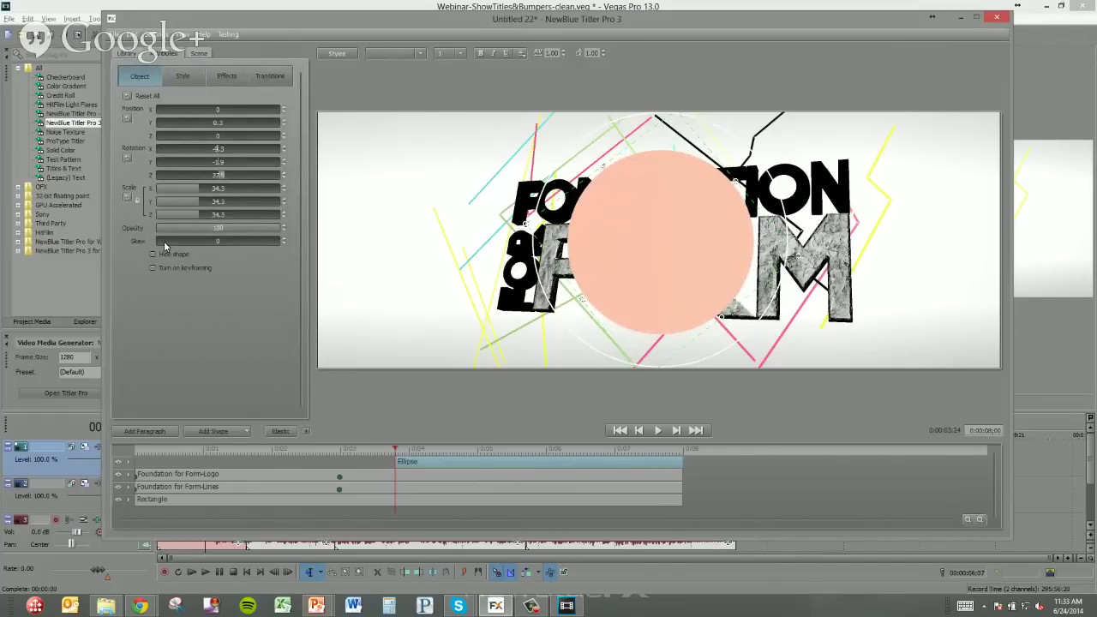
{"action": "mouse_move", "coordinate": [164, 241]}
{"action": "left_mouse_down"}
{"action": "mouse_move", "coordinate": [290, 250]}
{"action": "mouse_move", "coordinate": [166, 240]}
{"action": "left_mouse_up"}
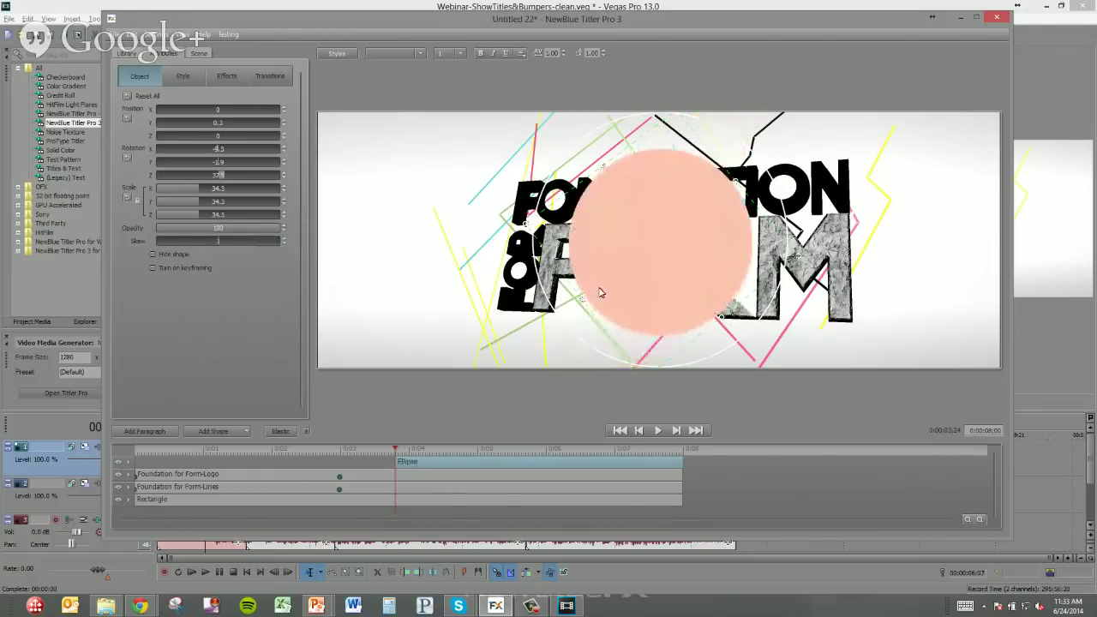
{"action": "right_click", "coordinate": [647, 295]}
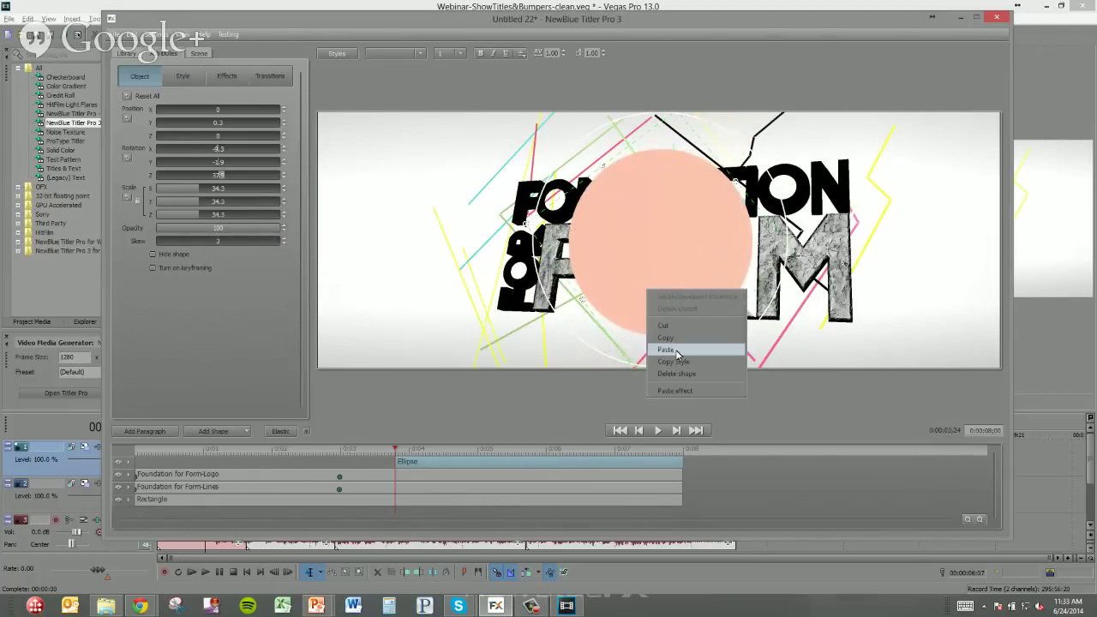
{"action": "left_click", "coordinate": [677, 372]}
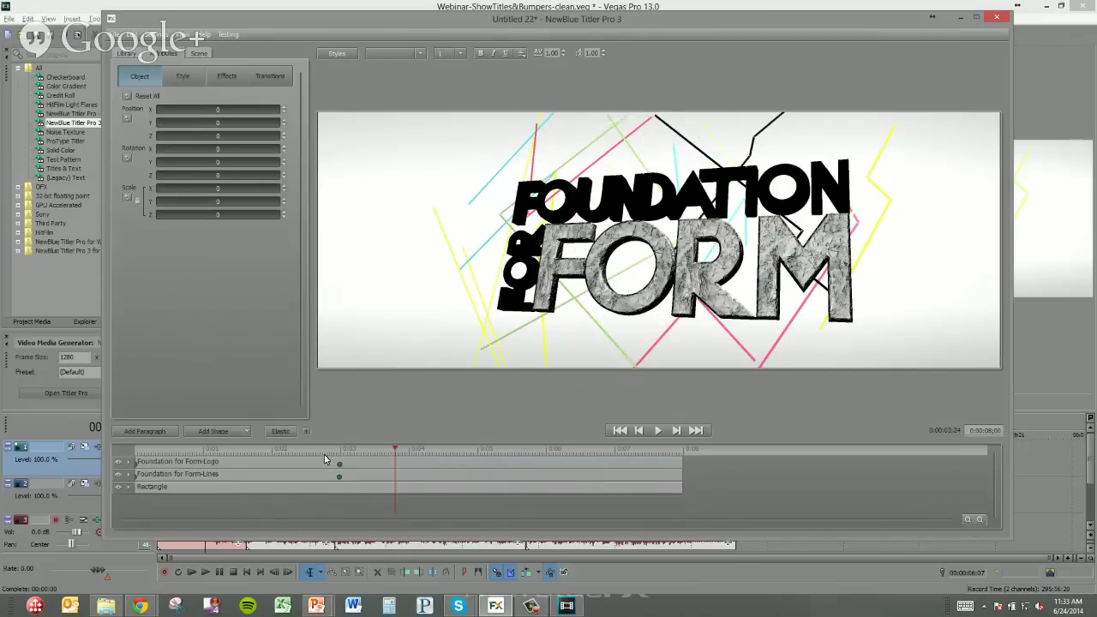
Step: Add a rectangle shape starting at 0:00:03:24 and enlarge it to cover the middle of the logo
{"action": "left_click", "coordinate": [218, 432]}
{"action": "left_click", "coordinate": [208, 458]}
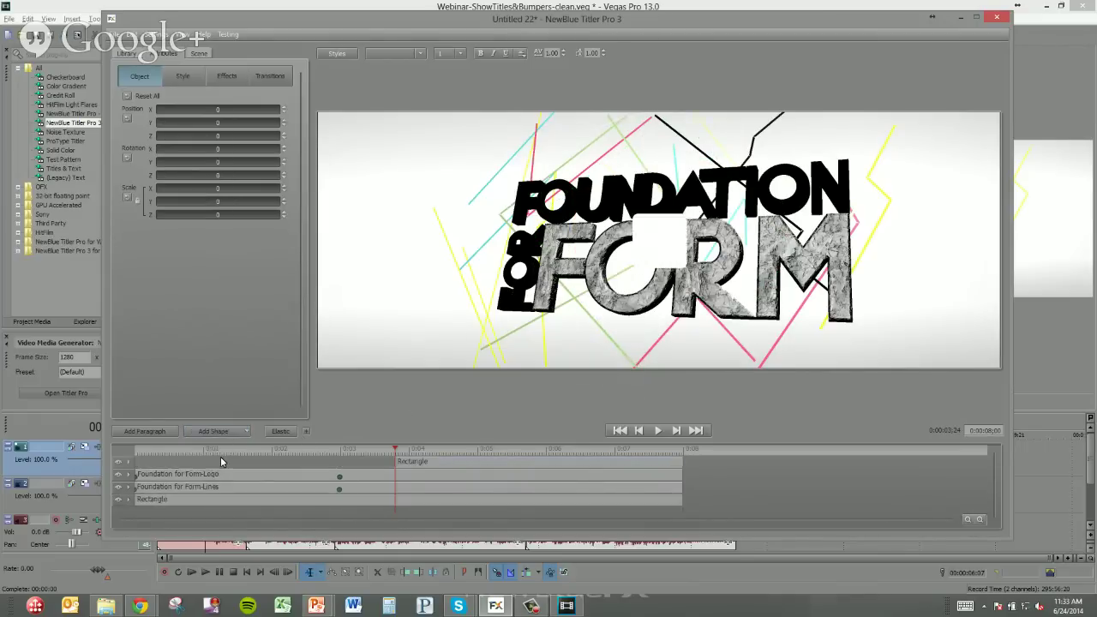
{"action": "left_click_drag", "start_coordinate": [691, 268], "coordinate": [760, 341]}
Step: Colour the rectangle's 3D face pale pink
{"action": "left_click", "coordinate": [183, 76]}
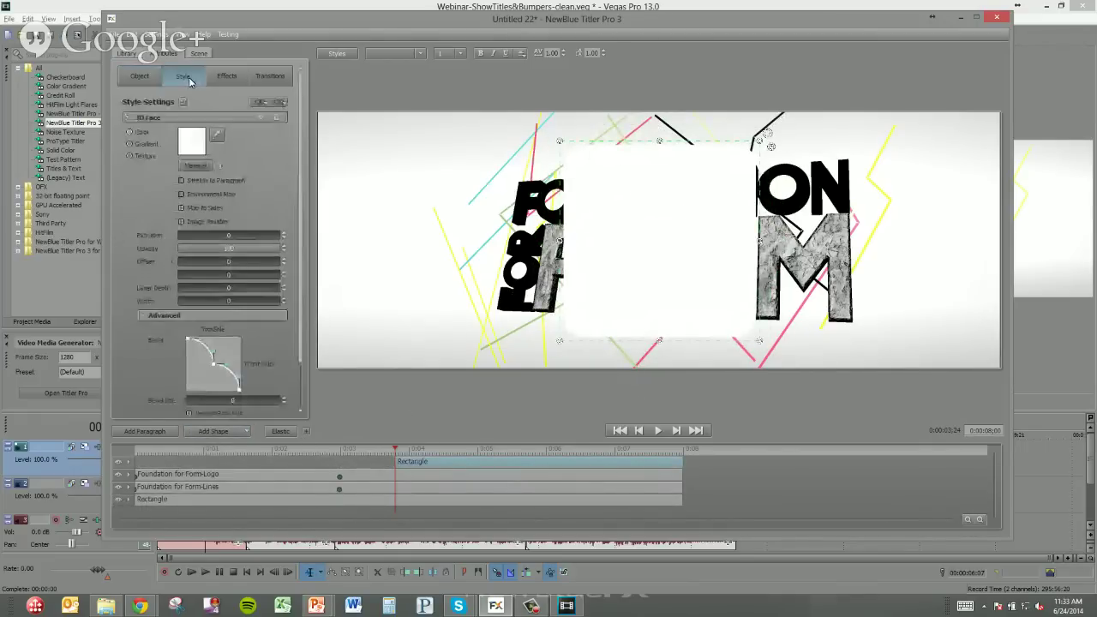
{"action": "left_click", "coordinate": [192, 146]}
{"action": "mouse_move", "coordinate": [262, 254]}
{"action": "left_mouse_down"}
{"action": "mouse_move", "coordinate": [247, 240]}
{"action": "mouse_move", "coordinate": [256, 244]}
{"action": "left_mouse_up"}
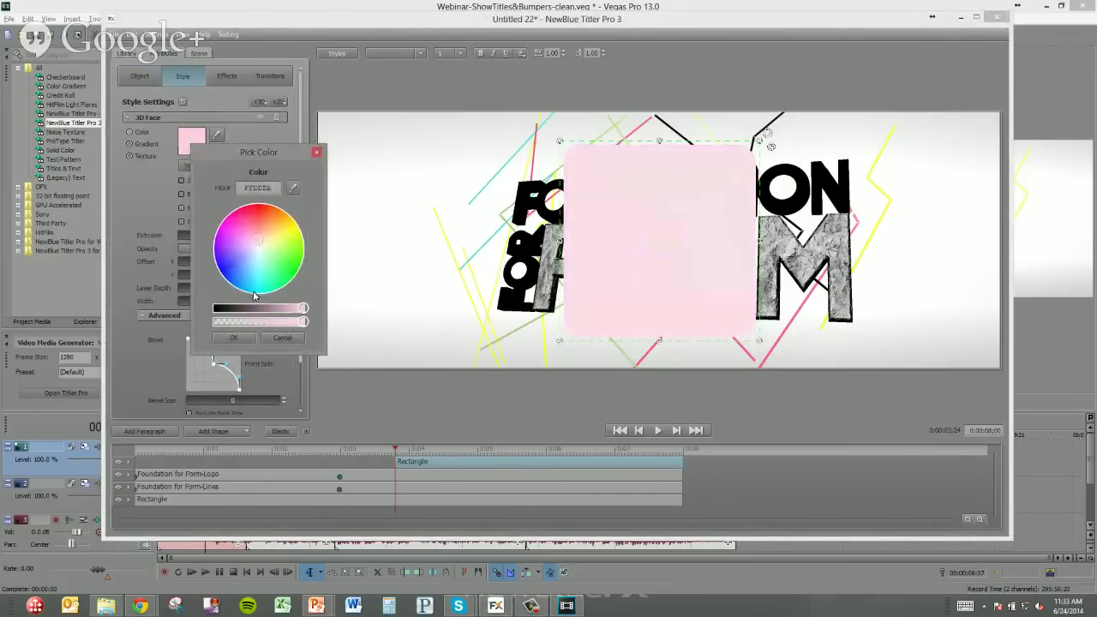
{"action": "left_click", "coordinate": [234, 337]}
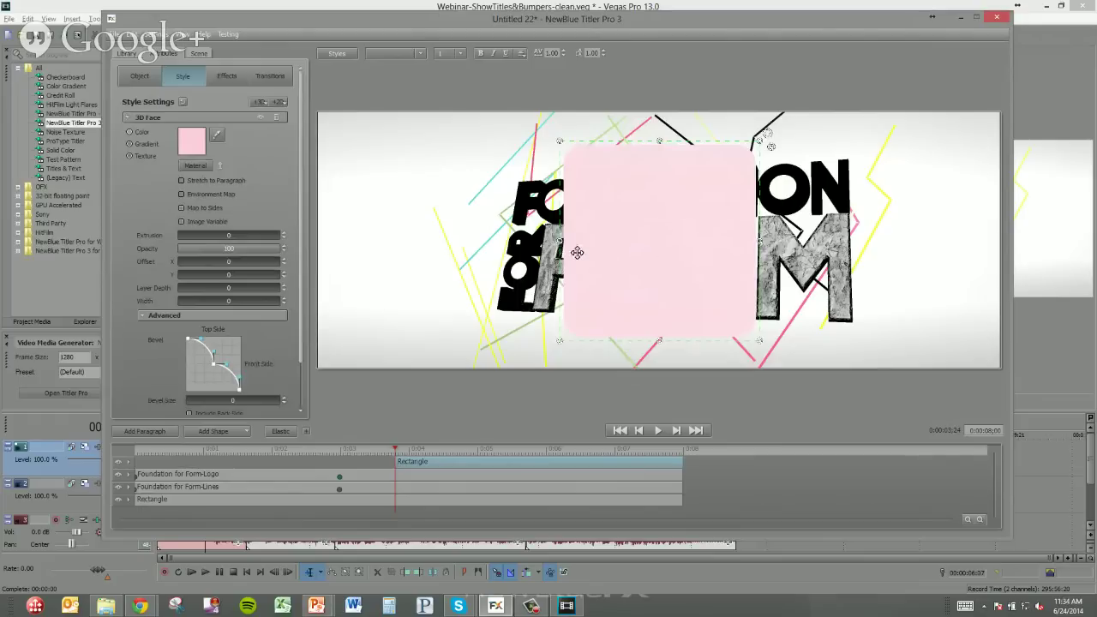
Step: Widen the rectangle beyond both ends of the logo, round its corners with radius 100 and skew it strongly
{"action": "left_click_drag", "start_coordinate": [559, 241], "coordinate": [379, 247]}
{"action": "left_click", "coordinate": [139, 76]}
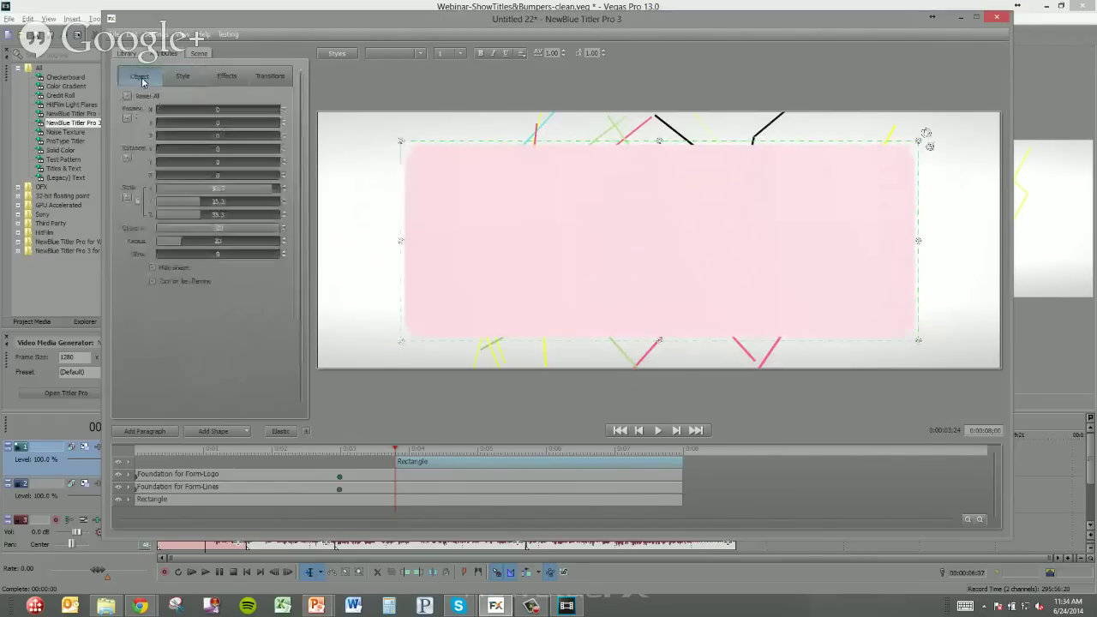
{"action": "left_click_drag", "start_coordinate": [198, 246], "coordinate": [350, 255]}
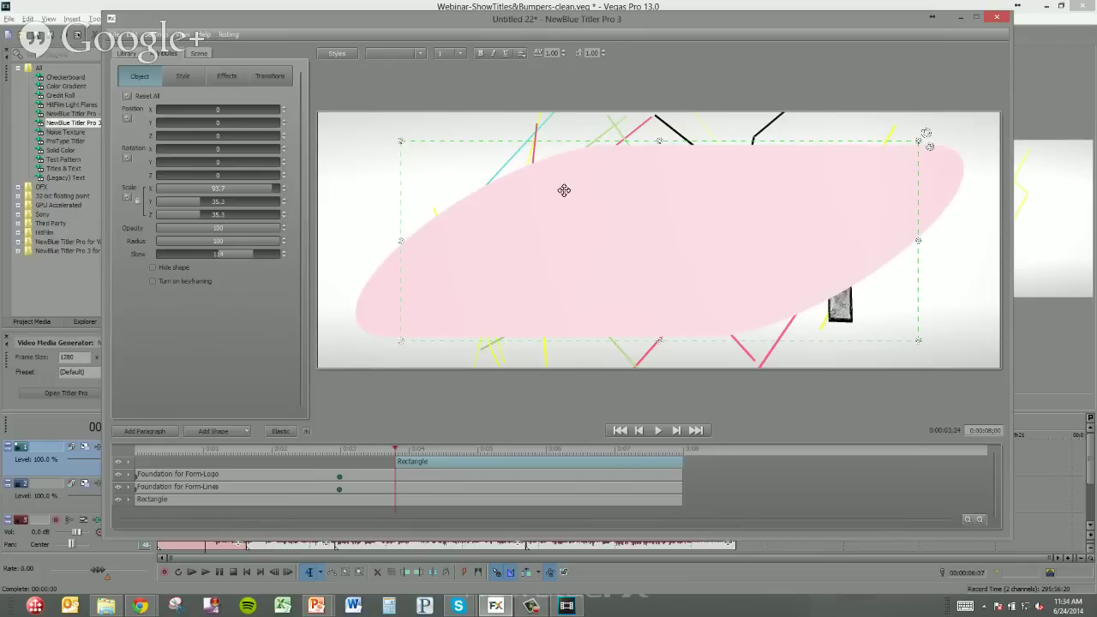
Step: Flatten the pink rectangle into a thin bar across the logo and delete it
{"action": "left_click_drag", "start_coordinate": [657, 141], "coordinate": [660, 225]}
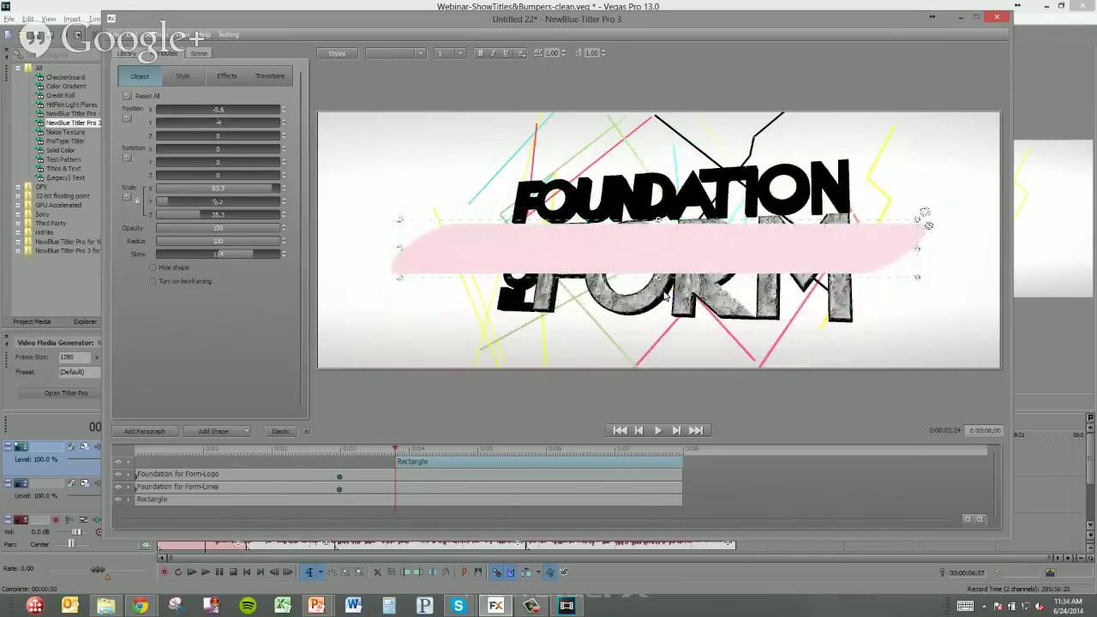
{"action": "right_click", "coordinate": [571, 259]}
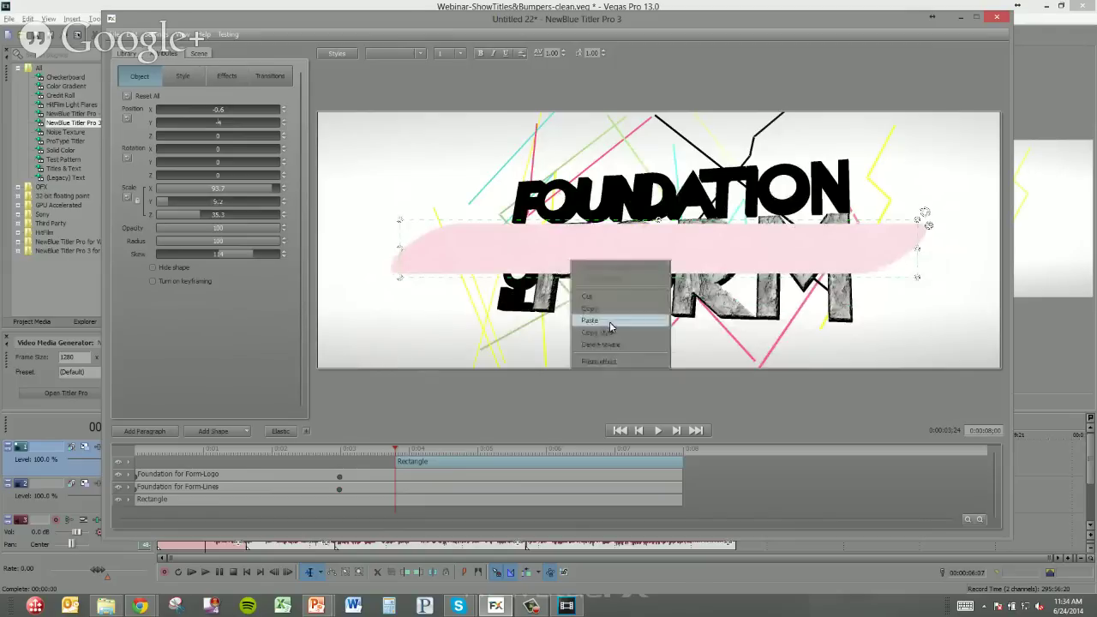
{"action": "left_click", "coordinate": [609, 347]}
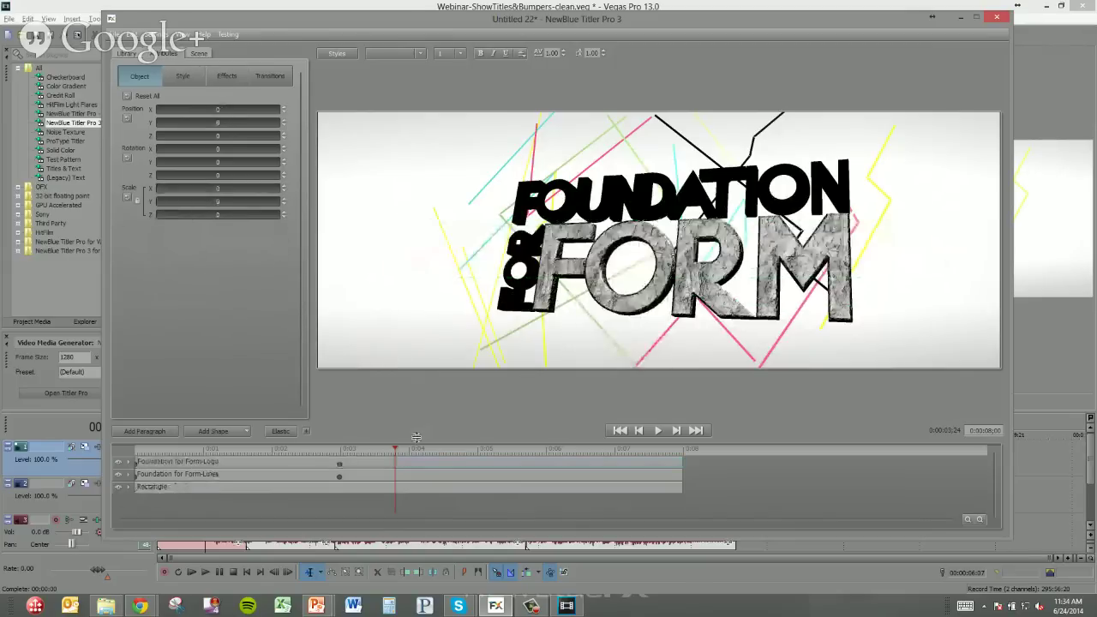
Step: Add a star shape starting at 0:00:03:24 and enlarge it to a scale of 44.9 over the logo
{"action": "left_click", "coordinate": [247, 432]}
{"action": "left_click", "coordinate": [214, 473]}
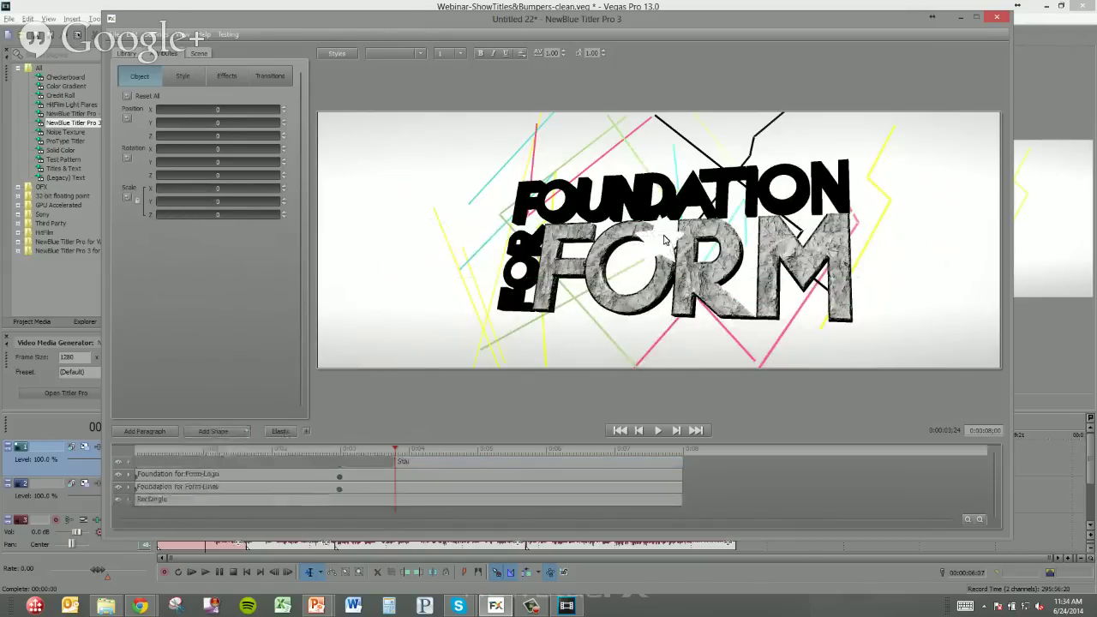
{"action": "left_click", "coordinate": [664, 240]}
{"action": "left_click_drag", "start_coordinate": [693, 275], "coordinate": [843, 372]}
Step: Colour the star's 3D face light blue
{"action": "left_click", "coordinate": [185, 76]}
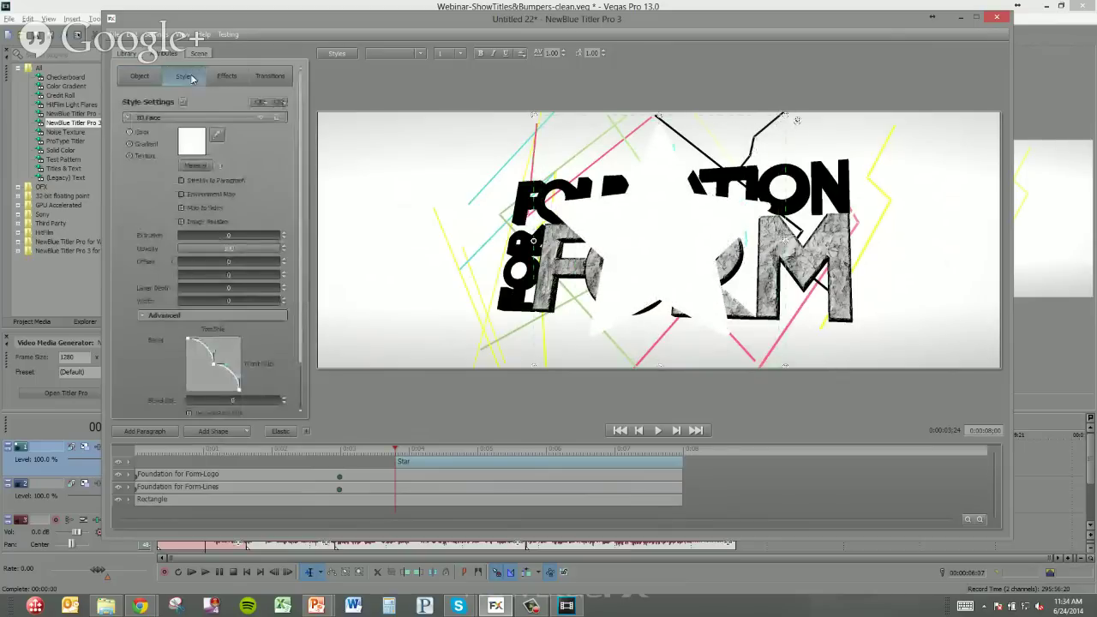
{"action": "left_click", "coordinate": [192, 140]}
{"action": "mouse_move", "coordinate": [252, 243]}
{"action": "left_mouse_down"}
{"action": "mouse_move", "coordinate": [264, 247]}
{"action": "mouse_move", "coordinate": [255, 262]}
{"action": "left_mouse_up"}
{"action": "left_click", "coordinate": [237, 330]}
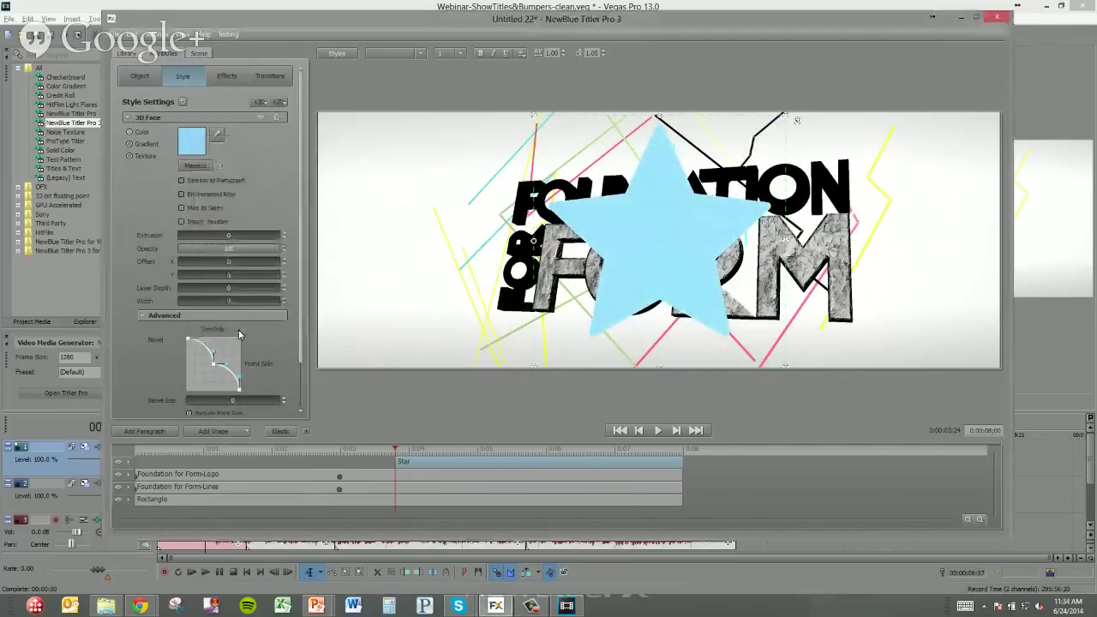
Step: Try reshaping the star into a scalloped badge with roundness 100, depth 8 and 17 points
{"action": "left_click", "coordinate": [148, 77]}
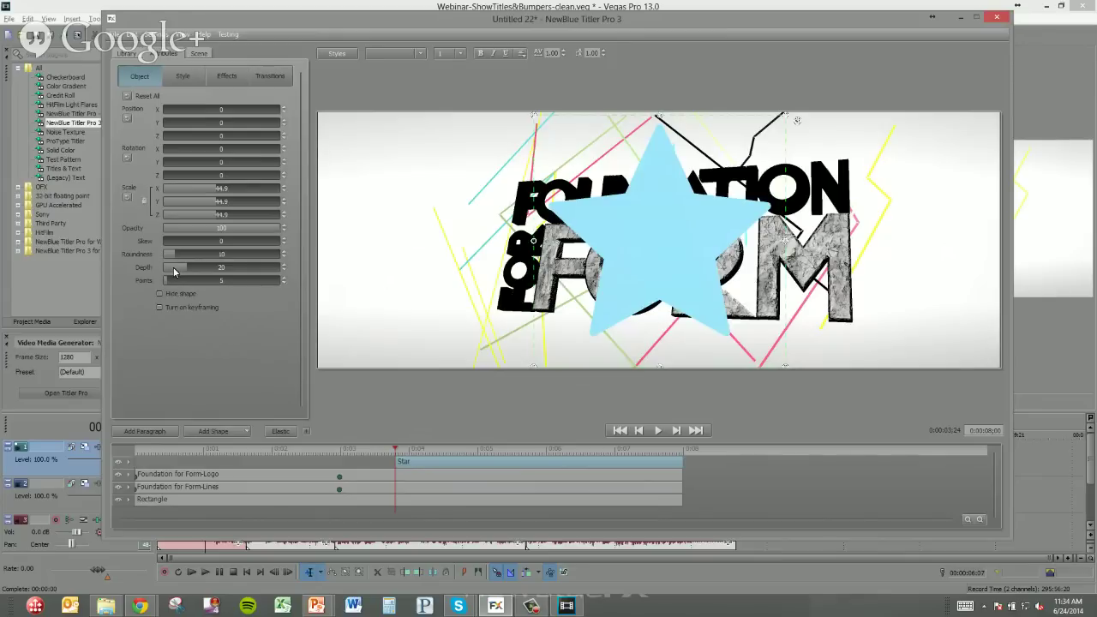
{"action": "left_click_drag", "start_coordinate": [170, 243], "coordinate": [197, 254]}
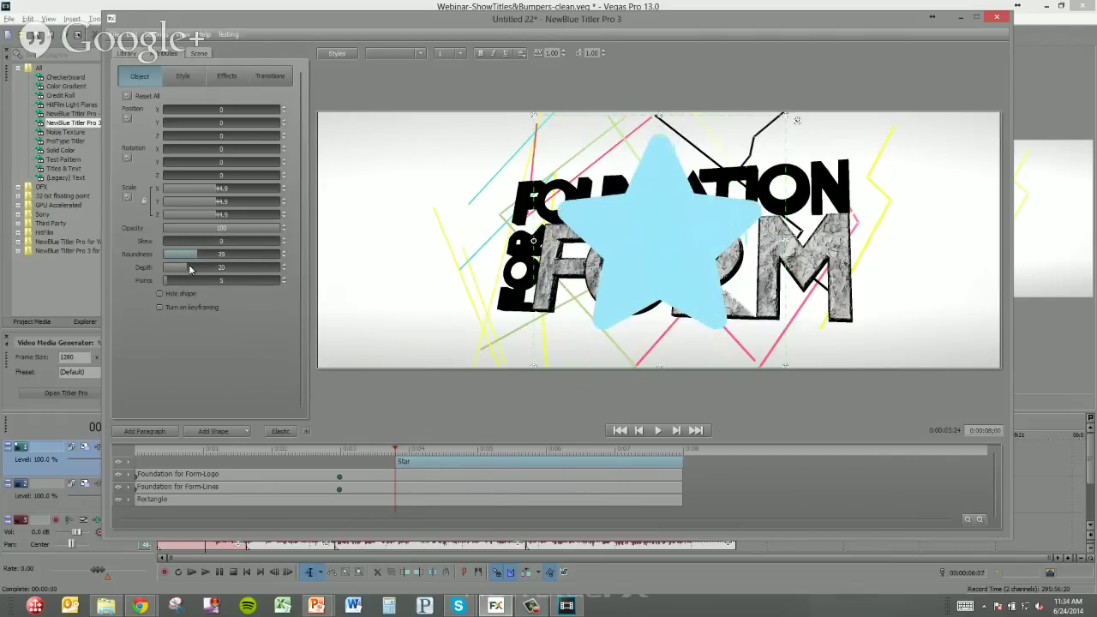
{"action": "left_click_drag", "start_coordinate": [260, 280], "coordinate": [296, 288]}
{"action": "left_click_drag", "start_coordinate": [191, 271], "coordinate": [283, 257]}
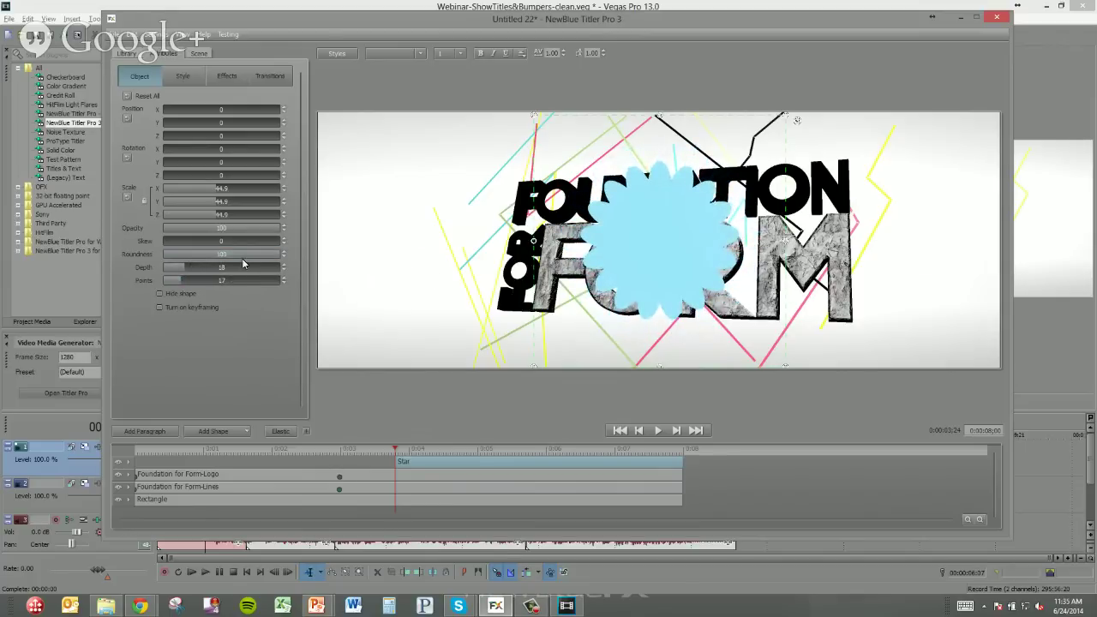
{"action": "left_click_drag", "start_coordinate": [205, 270], "coordinate": [181, 271]}
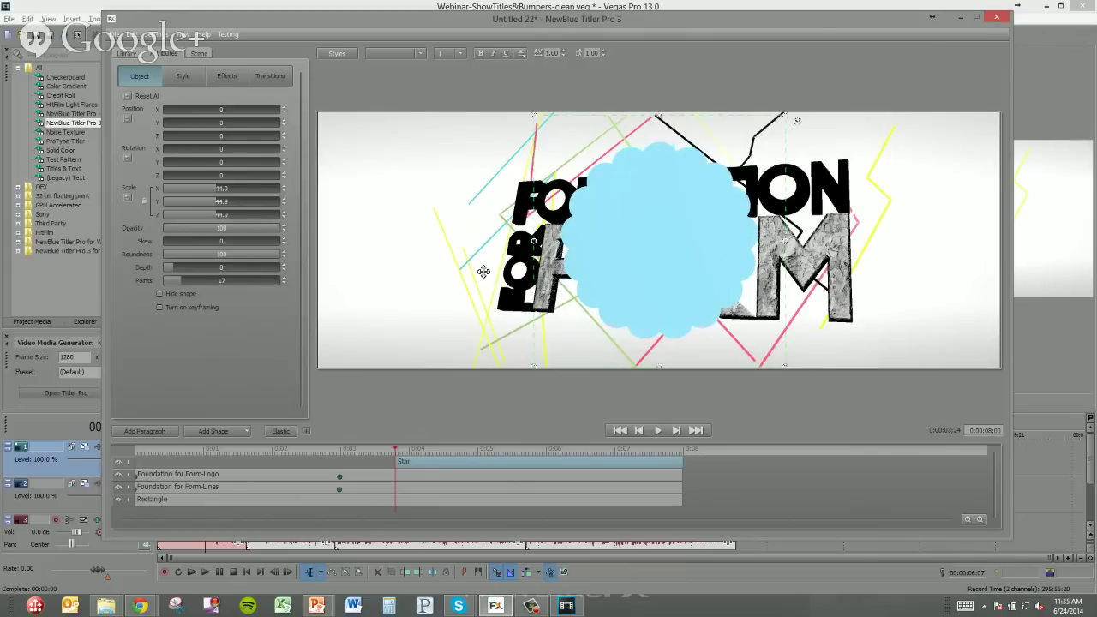
Step: Turn the shape into a fine sunburst with 100 points, depth 40 and roundness about 32
{"action": "left_click_drag", "start_coordinate": [180, 280], "coordinate": [403, 296]}
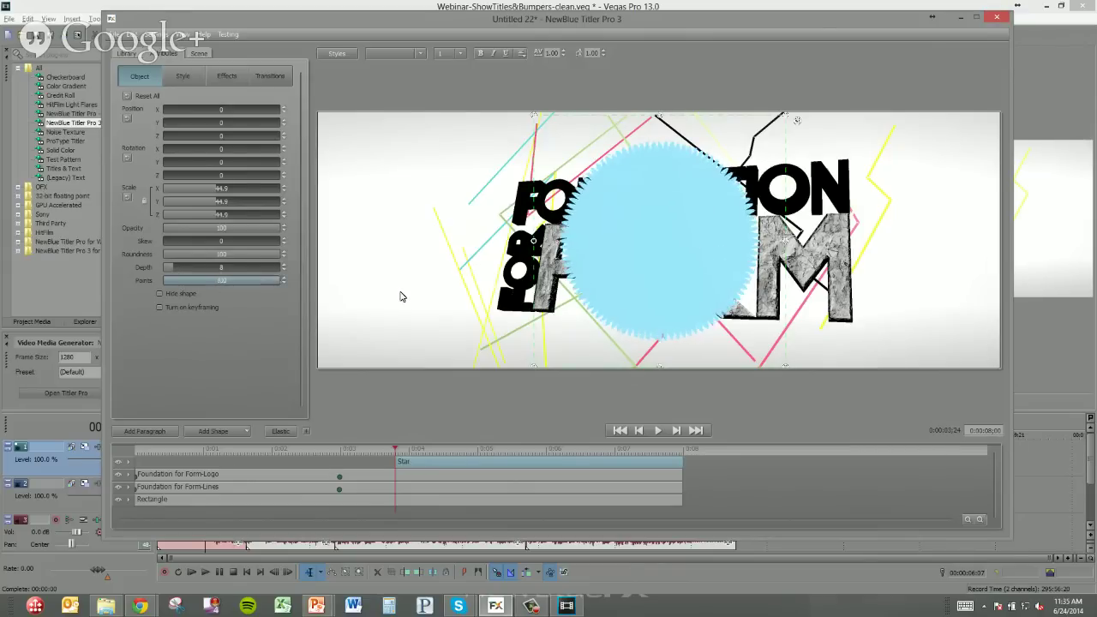
{"action": "left_click_drag", "start_coordinate": [174, 271], "coordinate": [210, 268]}
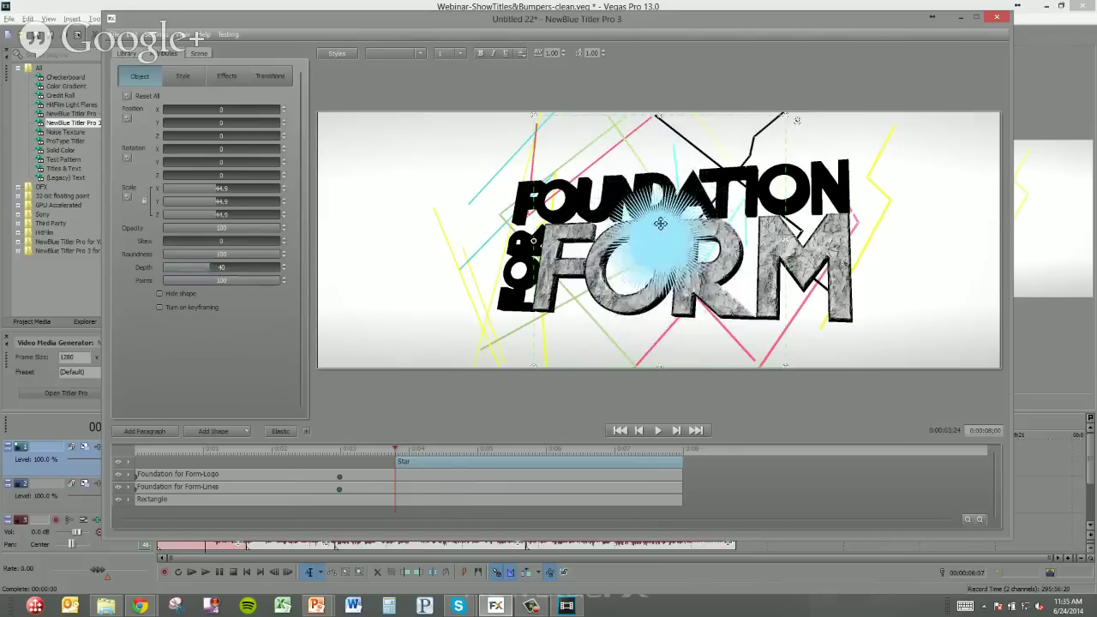
{"action": "left_click_drag", "start_coordinate": [217, 250], "coordinate": [107, 253]}
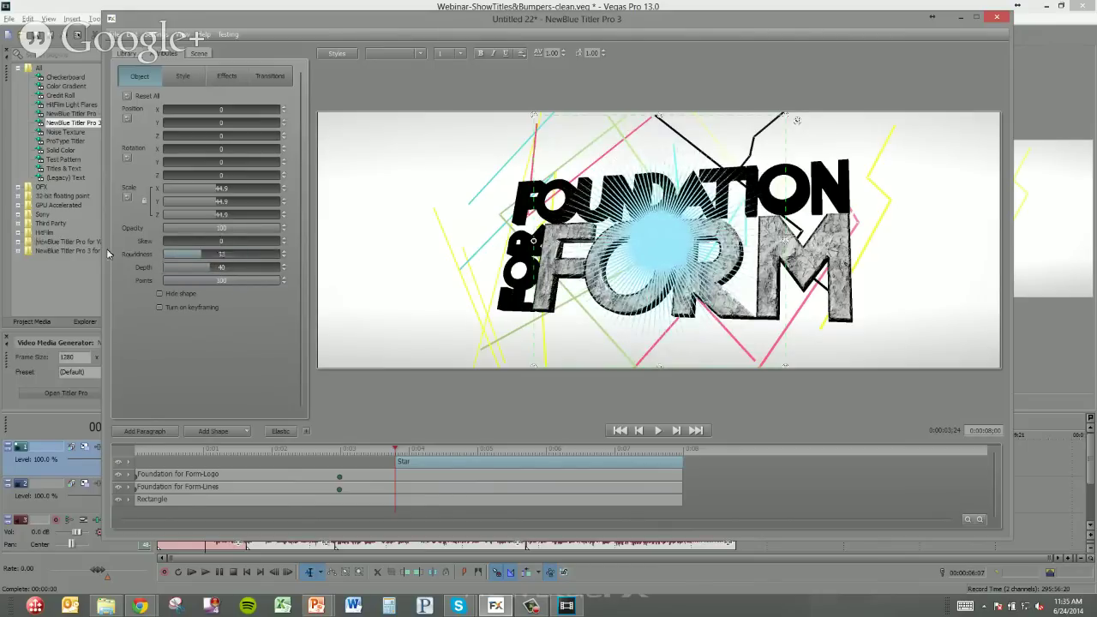
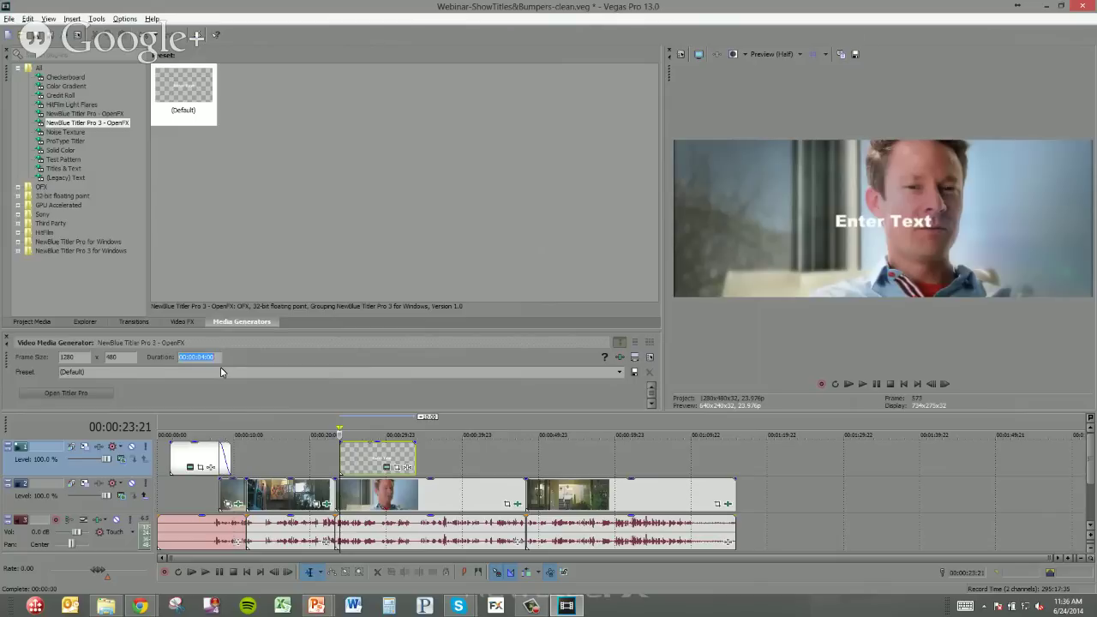
Step: Shorten the new title event to about 4 seconds and replace its Enter Text placeholder with Hillcrest in the Title Designer
{"action": "left_click_drag", "start_coordinate": [416, 464], "coordinate": [344, 462]}
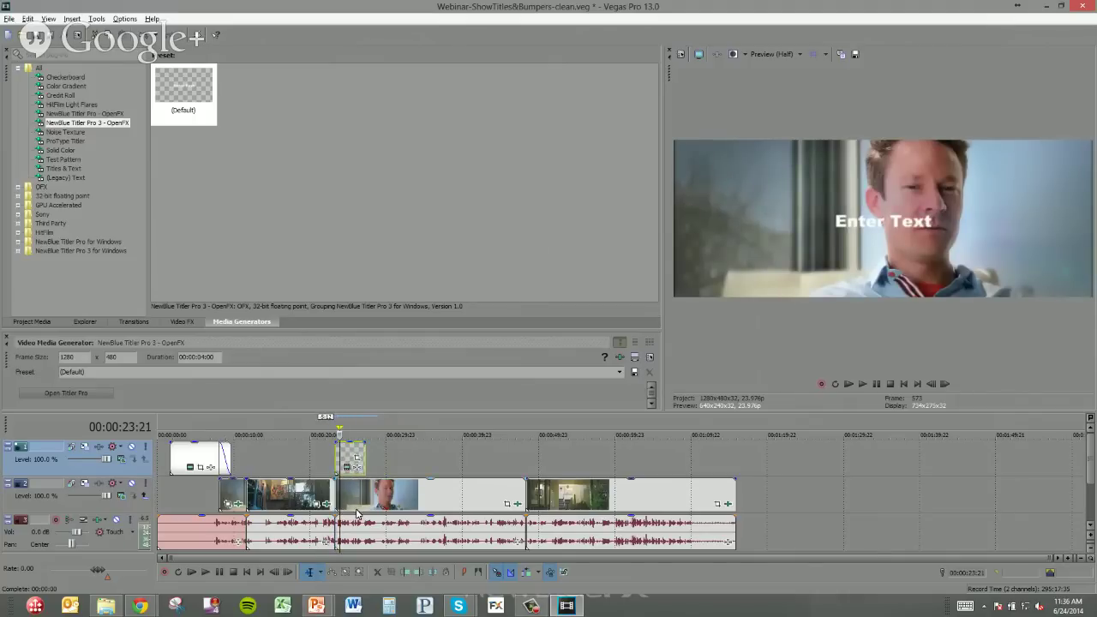
{"action": "left_click", "coordinate": [82, 393]}
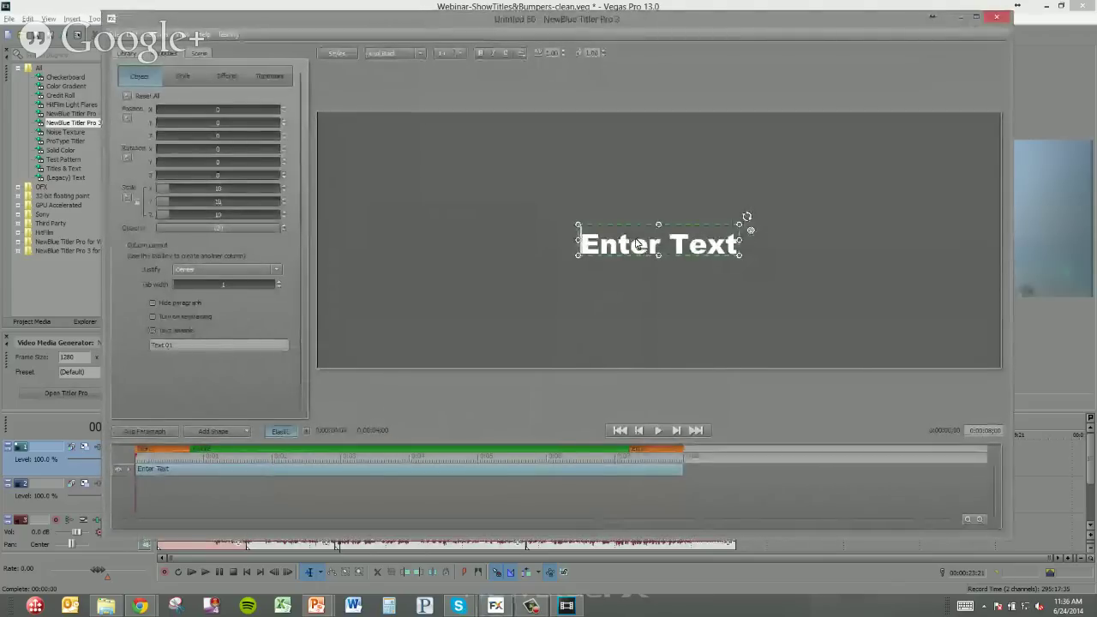
{"action": "double_click", "coordinate": [637, 244]}
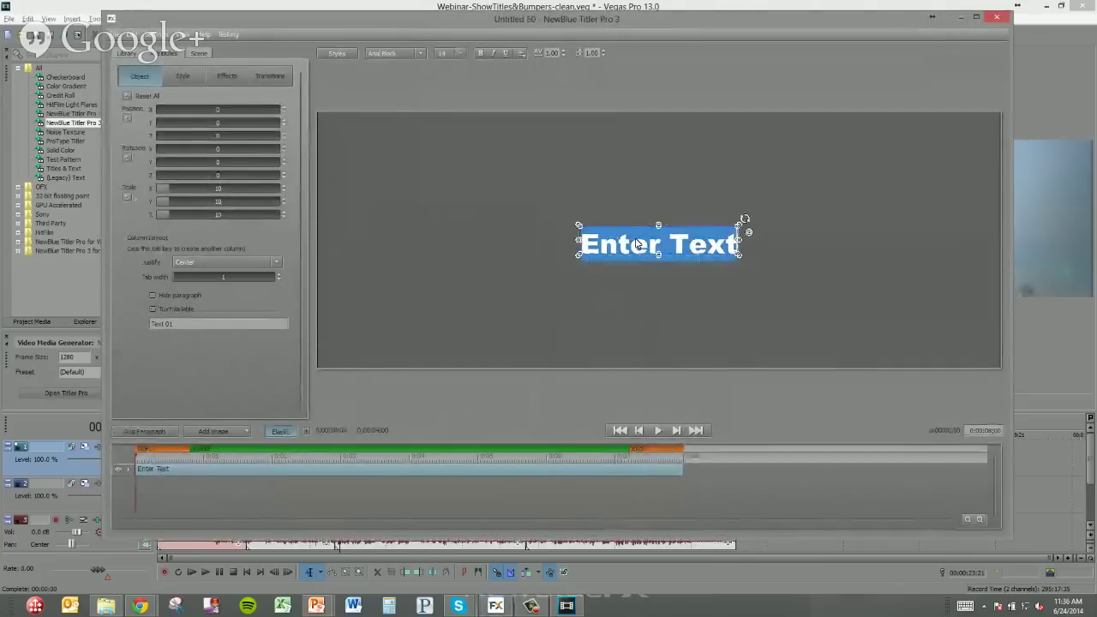
{"action": "type", "text": "H"}
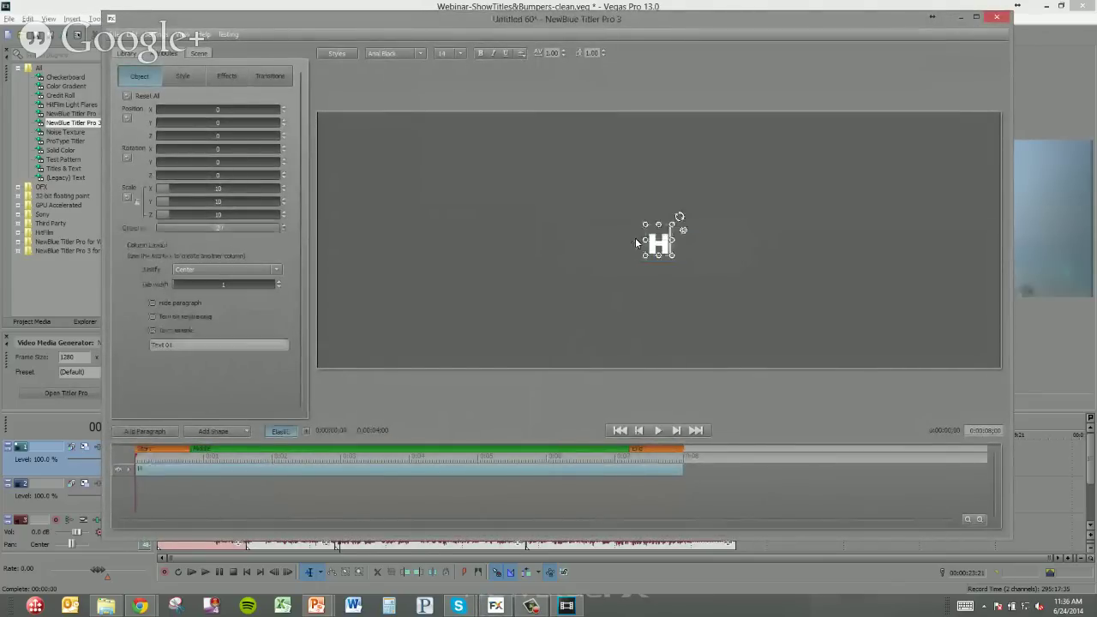
{"action": "type", "text": "illcrest"}
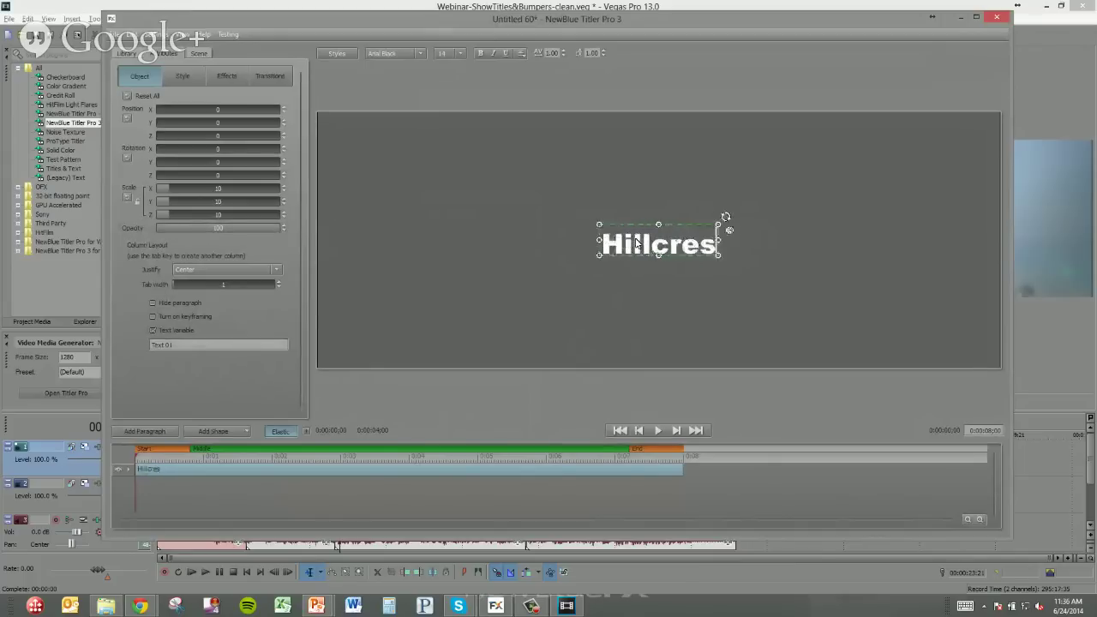
Step: Set the Hillcrest text in the Serreria Sobria font and enlarge it to a scale of 13.6
{"action": "left_click", "coordinate": [421, 55]}
{"action": "scroll", "coordinate": [421, 57], "scroll_direction": "down", "scroll_amount": 15}
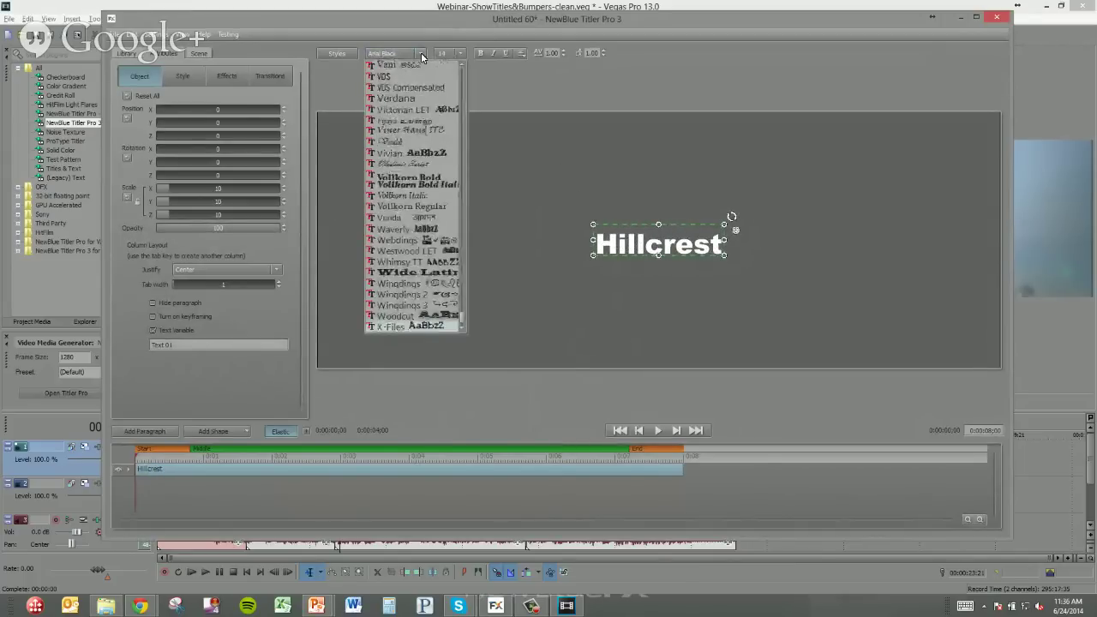
{"action": "scroll", "coordinate": [421, 57], "scroll_direction": "up", "scroll_amount": 10}
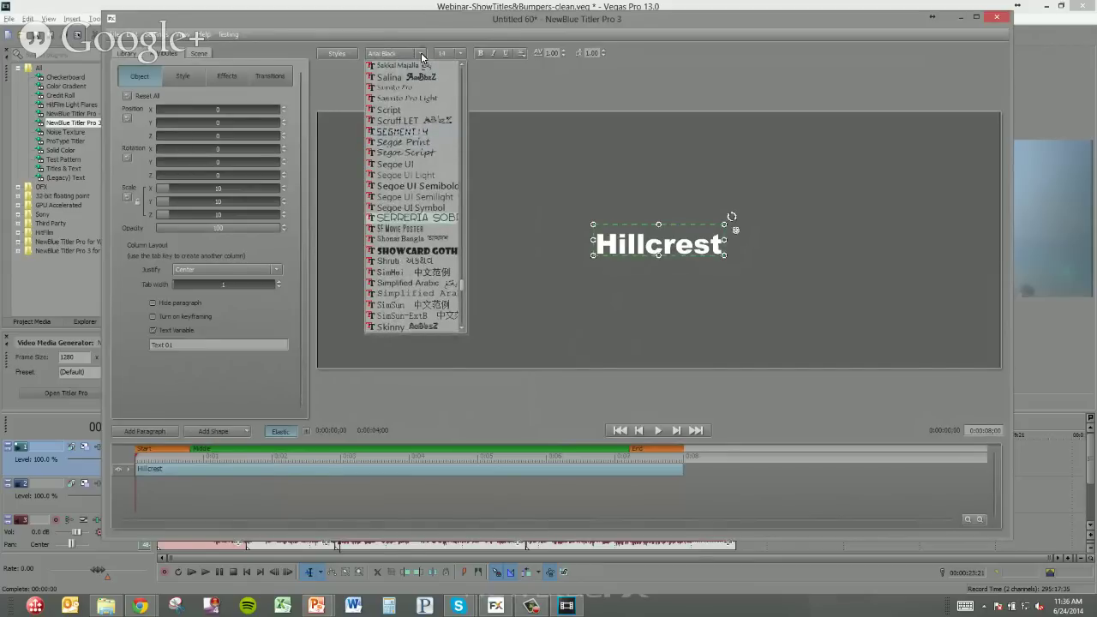
{"action": "key", "text": "Return"}
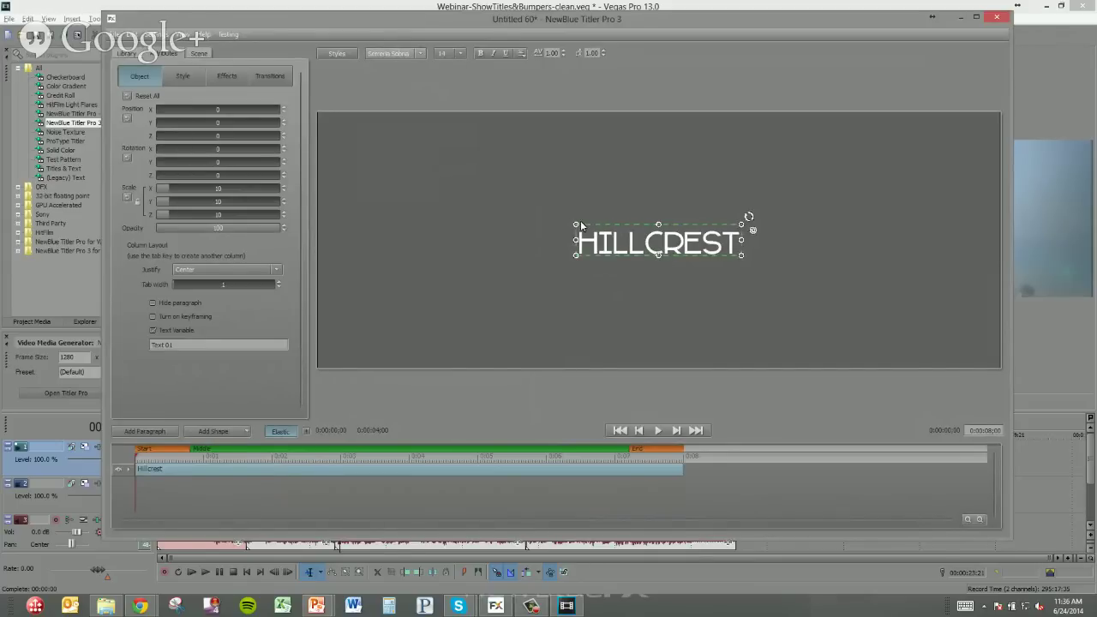
{"action": "left_click_drag", "start_coordinate": [574, 224], "coordinate": [546, 219]}
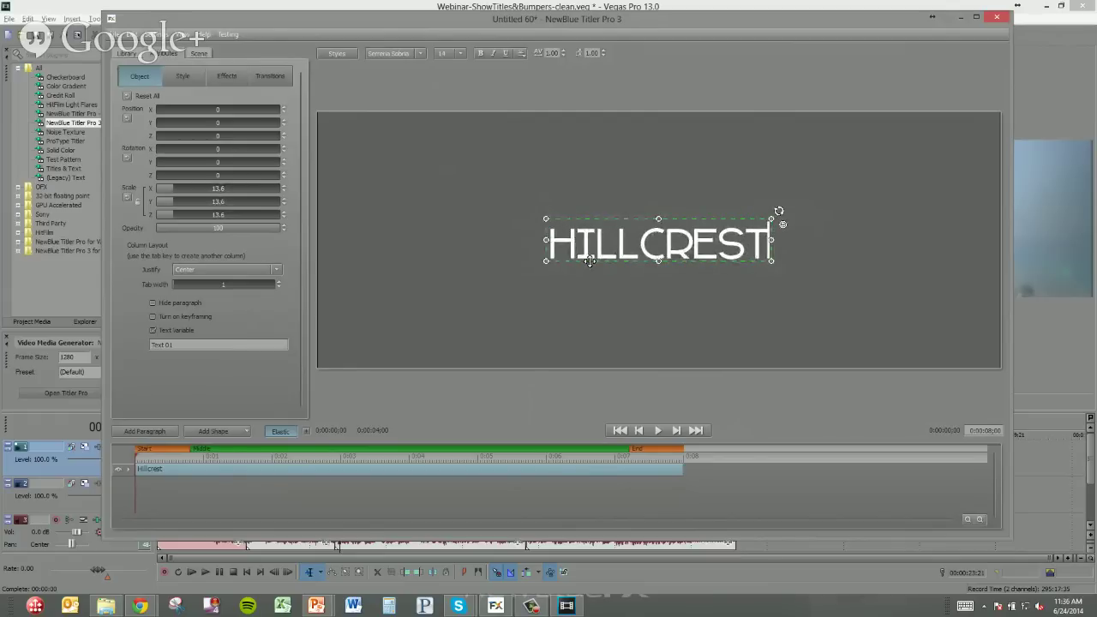
Step: Darken the Hillcrest text's 3D face color slightly from pure white to a light off-white
{"action": "left_click", "coordinate": [194, 73]}
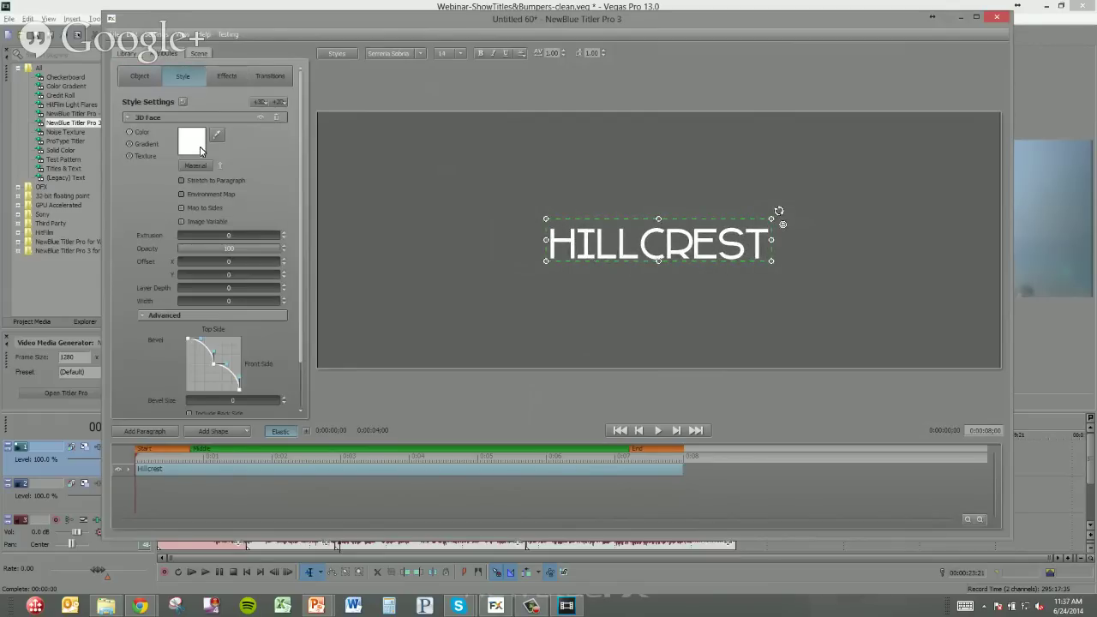
{"action": "left_click", "coordinate": [201, 149]}
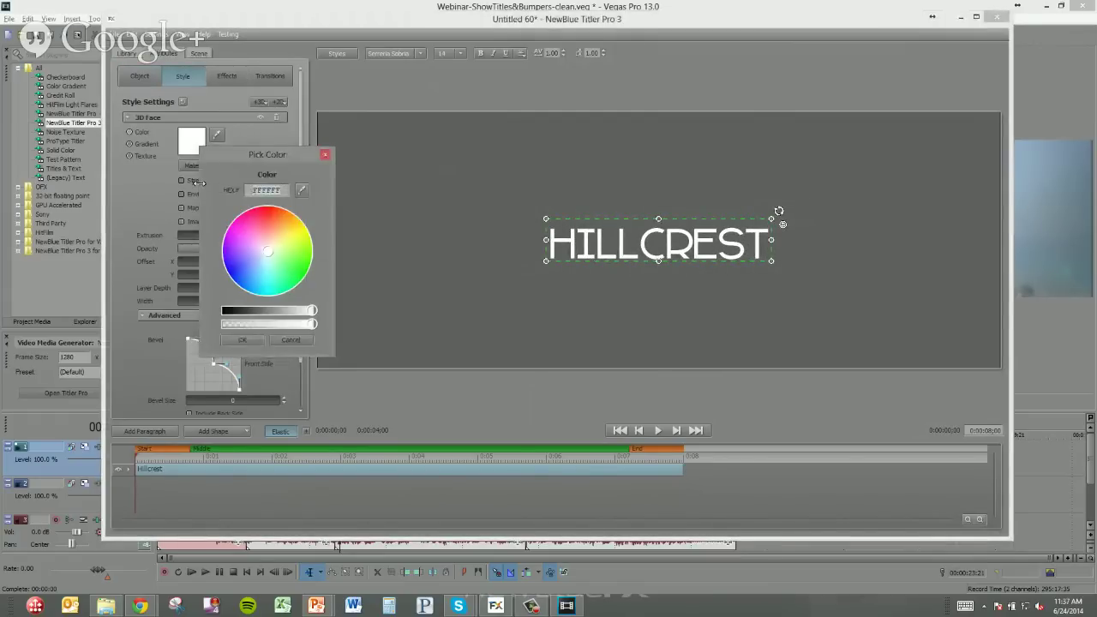
{"action": "left_click_drag", "start_coordinate": [312, 311], "coordinate": [306, 311]}
{"action": "left_click", "coordinate": [259, 339]}
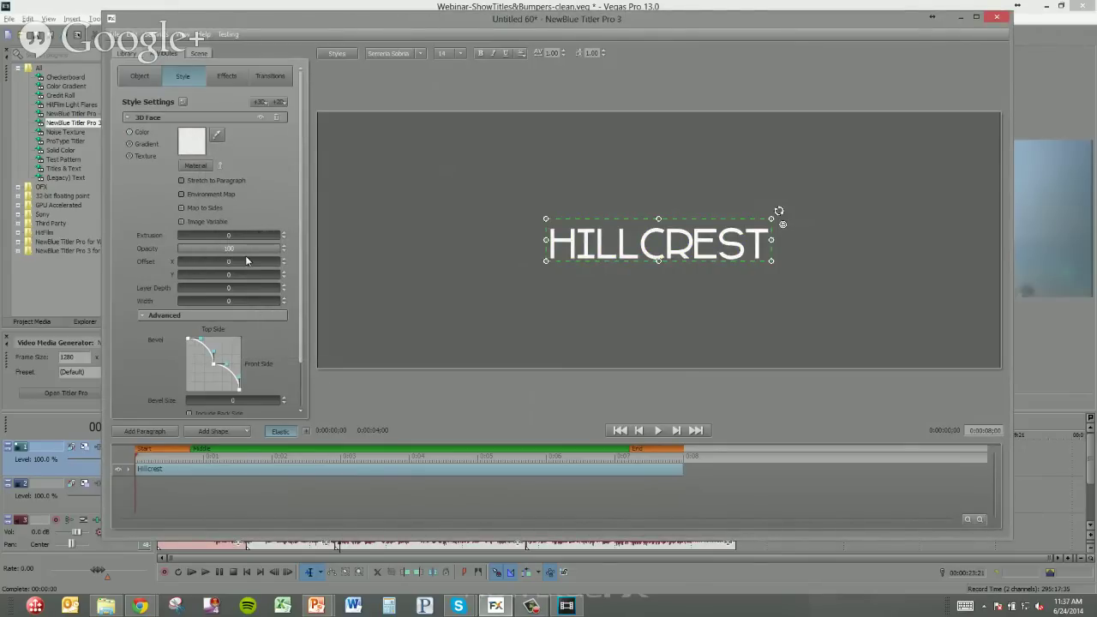
Step: Add a second 3D face with X and Y offsets of 100, layer depth -100 and opacity about 49
{"action": "left_click", "coordinate": [258, 103]}
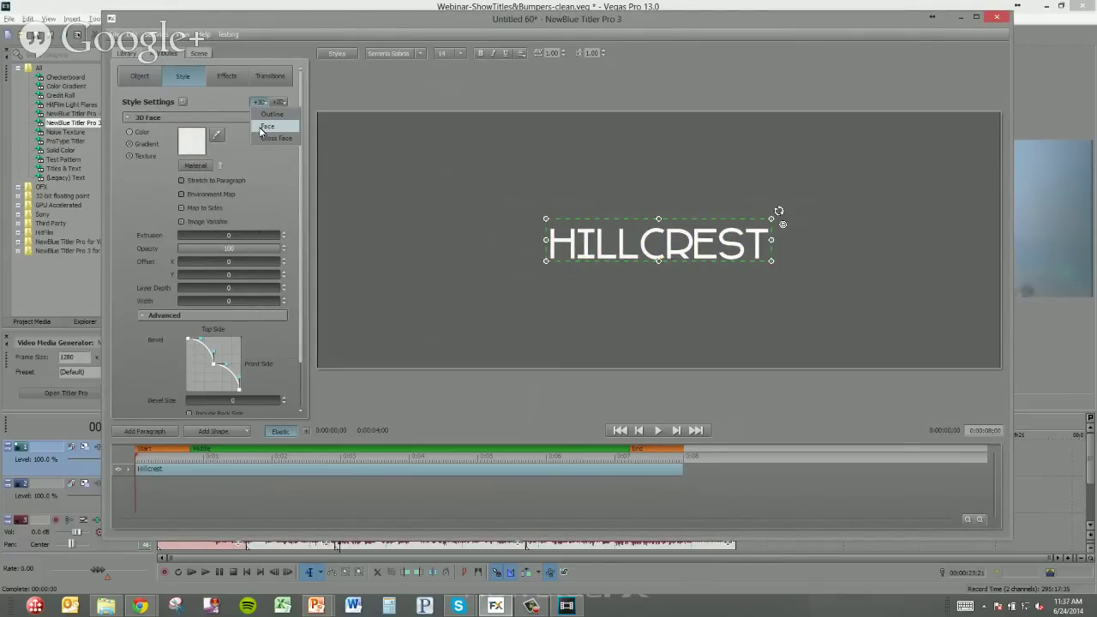
{"action": "left_click", "coordinate": [275, 129]}
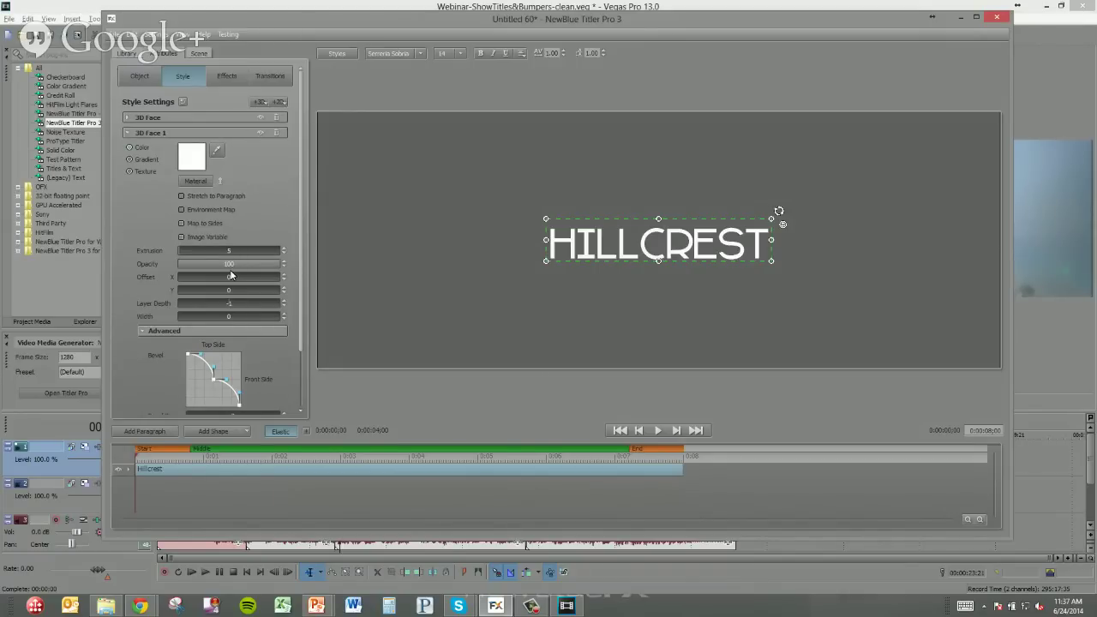
{"action": "left_click_drag", "start_coordinate": [227, 278], "coordinate": [448, 286]}
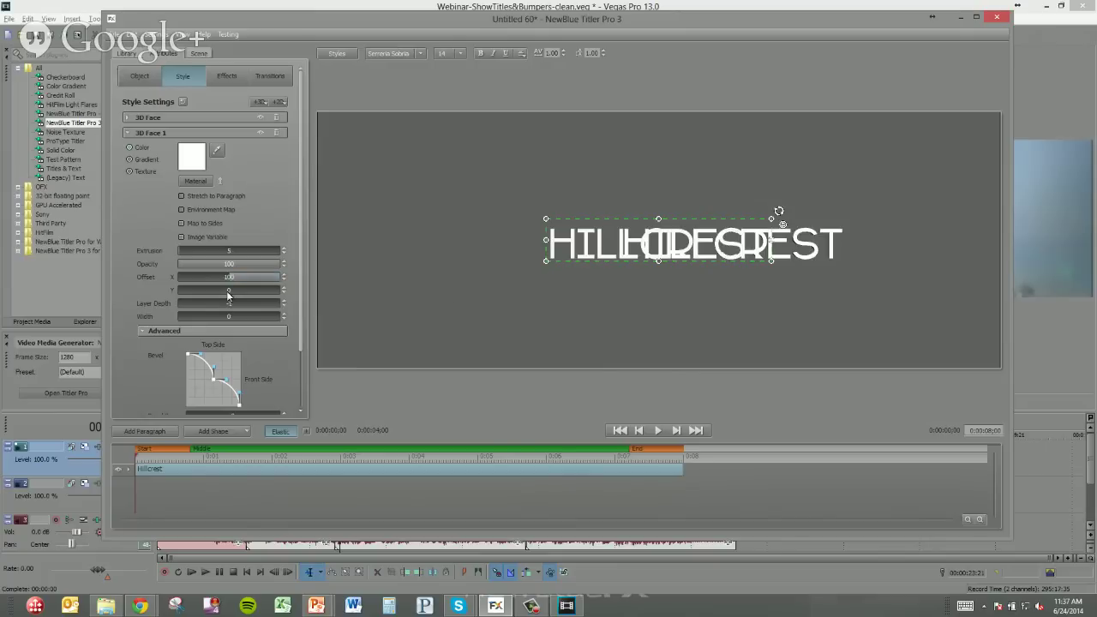
{"action": "left_click_drag", "start_coordinate": [229, 290], "coordinate": [390, 297]}
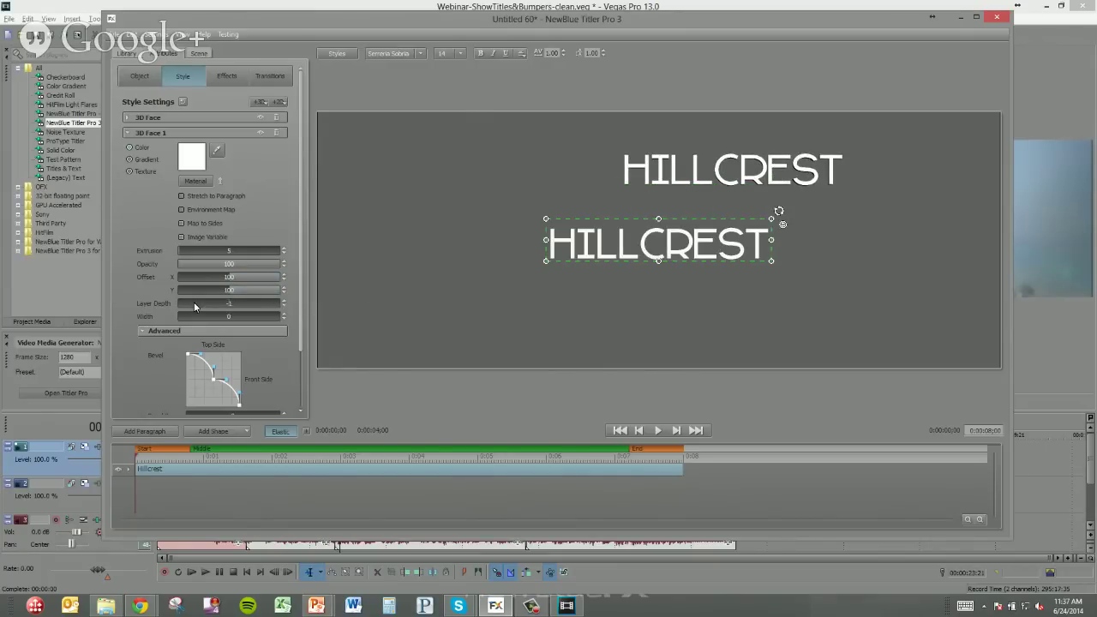
{"action": "left_click_drag", "start_coordinate": [220, 304], "coordinate": [184, 280]}
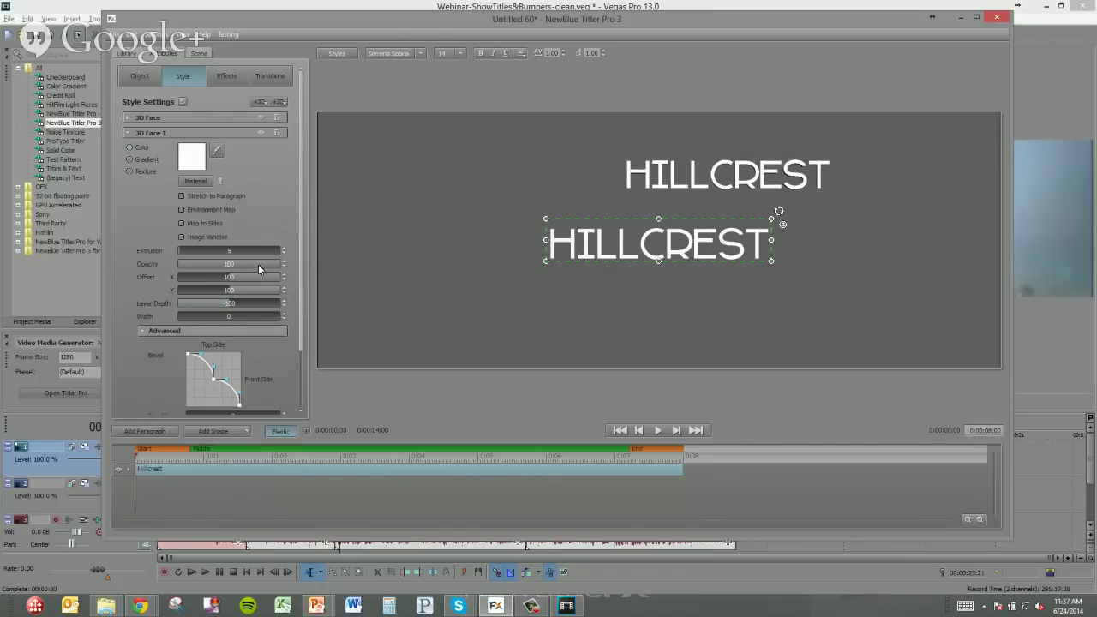
{"action": "left_click_drag", "start_coordinate": [266, 265], "coordinate": [170, 267]}
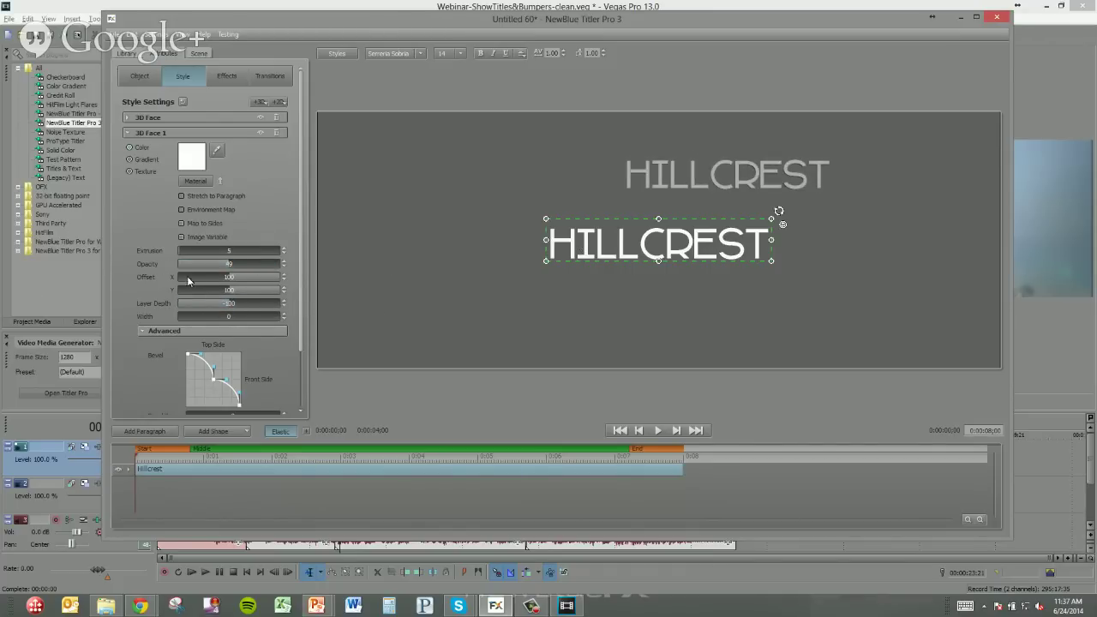
Step: Add another 3D face with X and Y offsets of -100, layer depth -100 and opacity about 51
{"action": "left_click", "coordinate": [260, 103]}
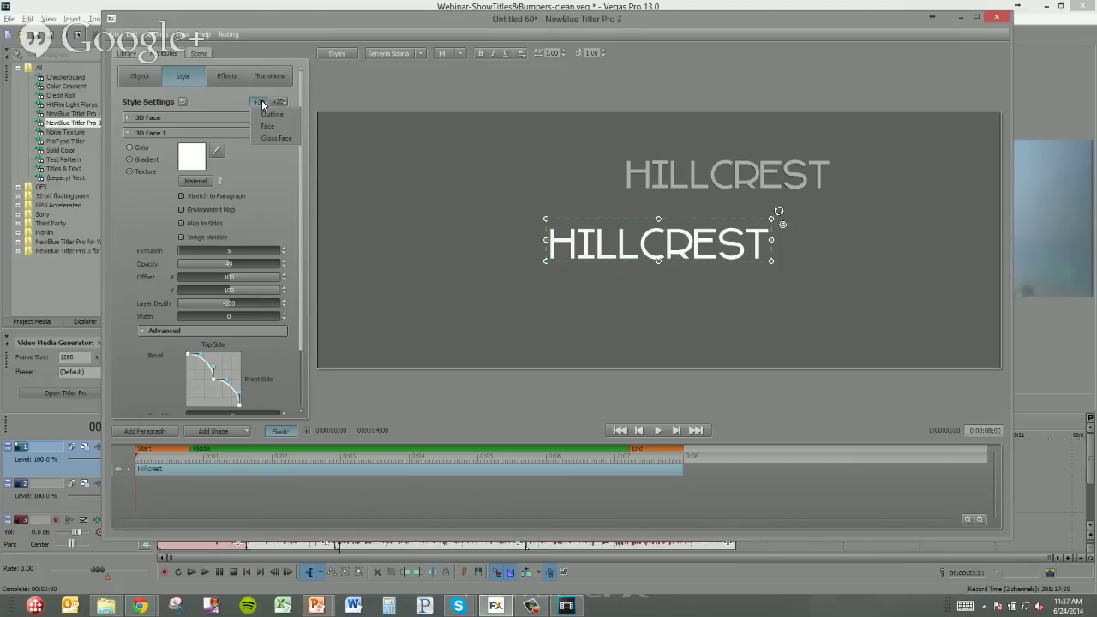
{"action": "left_click", "coordinate": [274, 127]}
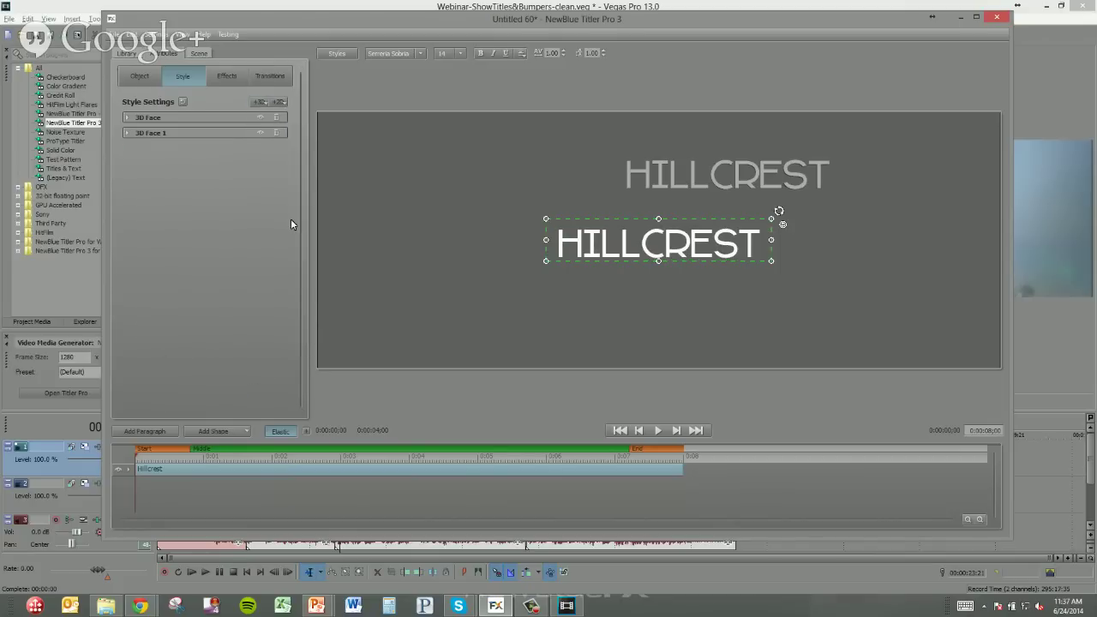
{"action": "left_click", "coordinate": [266, 106]}
{"action": "left_click", "coordinate": [276, 113]}
{"action": "left_click", "coordinate": [127, 148]}
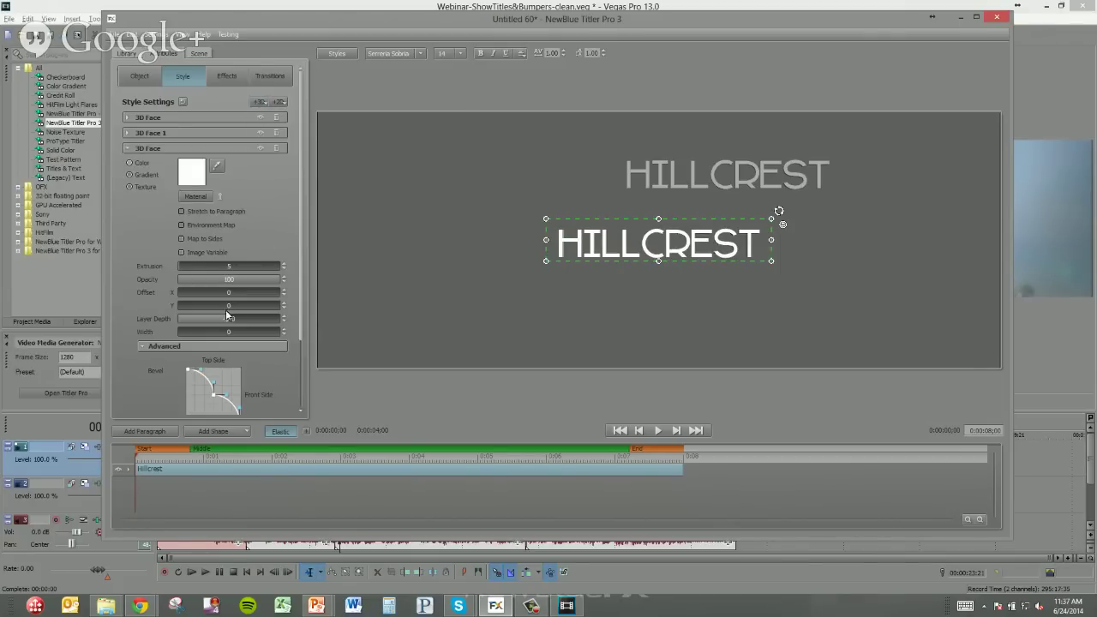
{"action": "left_click_drag", "start_coordinate": [235, 293], "coordinate": [128, 294]}
{"action": "left_click_drag", "start_coordinate": [197, 306], "coordinate": [102, 311]}
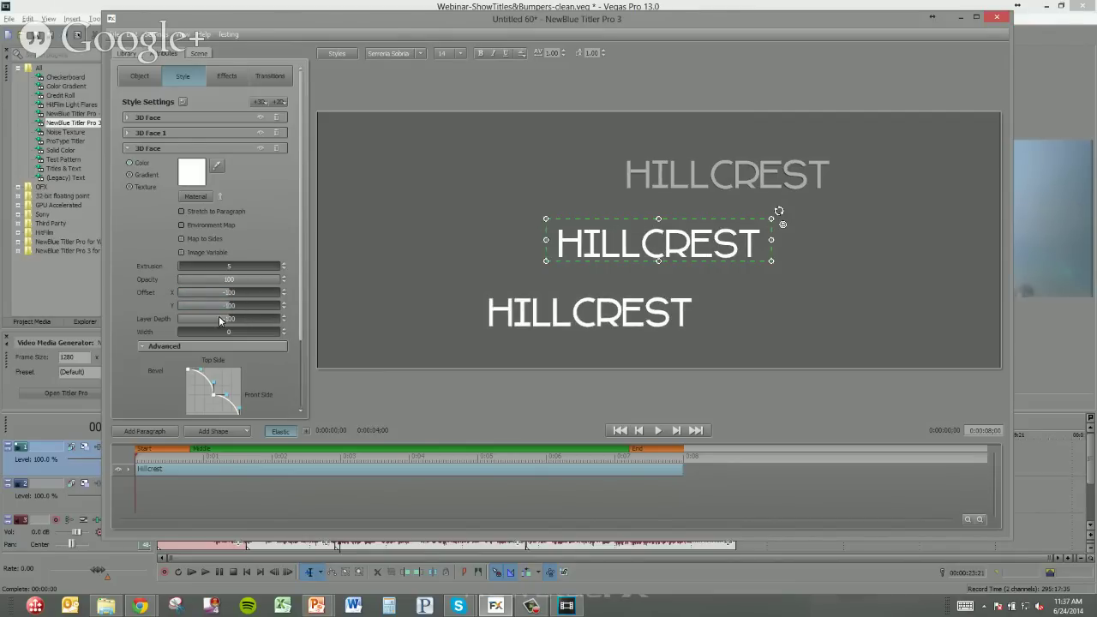
{"action": "left_click_drag", "start_coordinate": [203, 321], "coordinate": [75, 317]}
{"action": "left_click_drag", "start_coordinate": [270, 281], "coordinate": [170, 285]}
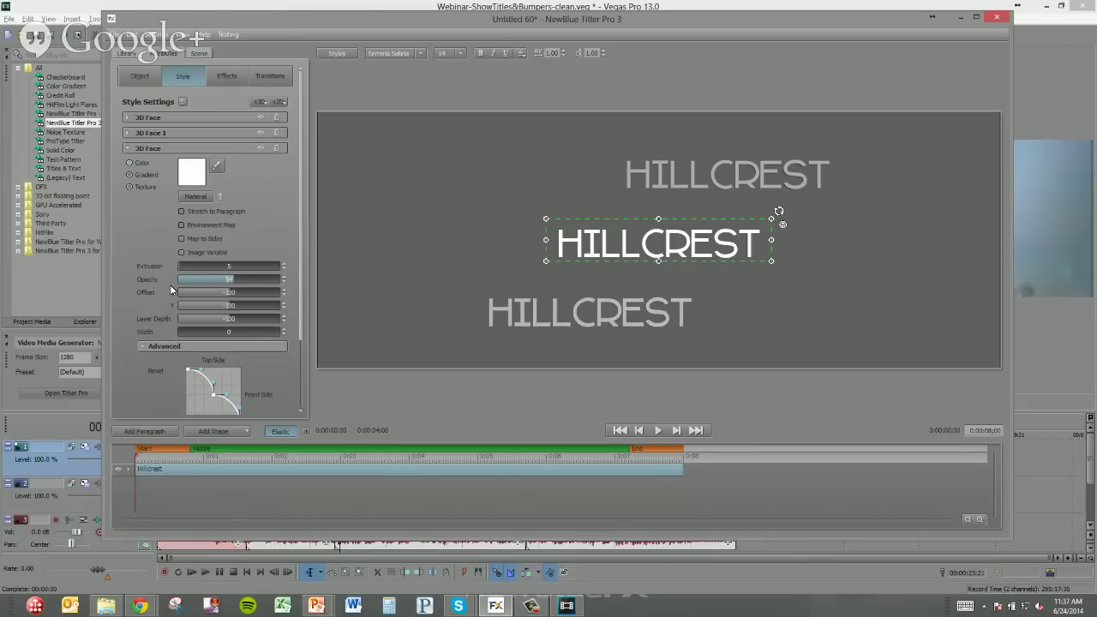
Step: Add a faded 3D face copy offset 100 in X and shifted downward in Y, just below the main text
{"action": "left_click", "coordinate": [259, 102]}
{"action": "left_click", "coordinate": [270, 127]}
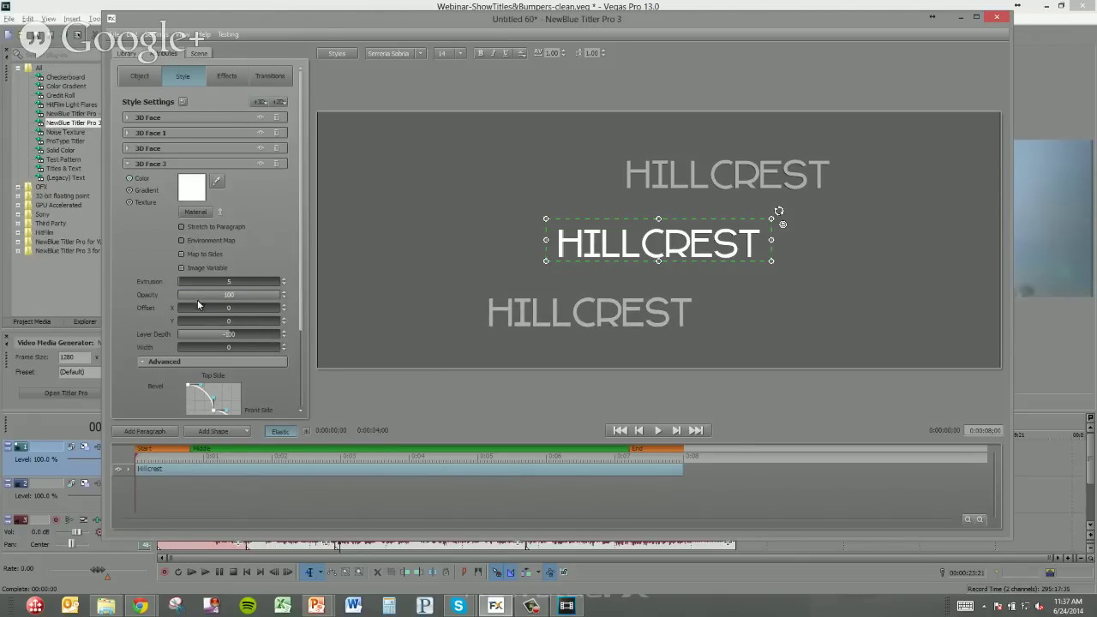
{"action": "left_click_drag", "start_coordinate": [219, 325], "coordinate": [361, 311]}
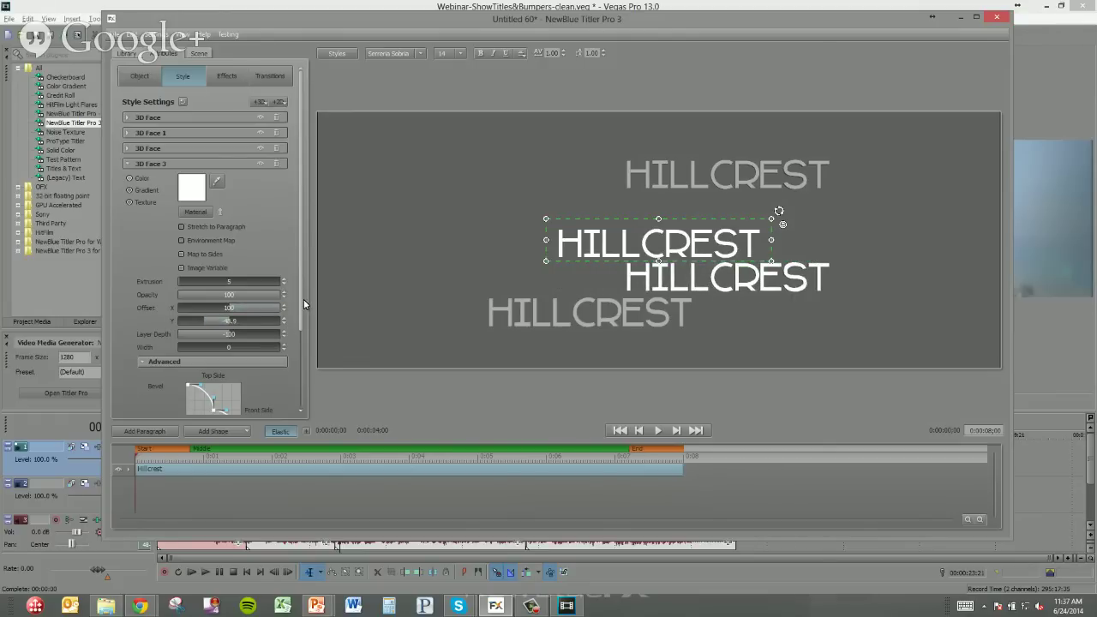
{"action": "left_click_drag", "start_coordinate": [237, 322], "coordinate": [155, 289]}
Step: Add one more 3D face offset about -74 in X and 43 in Y, with opacity 60
{"action": "left_click", "coordinate": [264, 103]}
{"action": "left_click", "coordinate": [269, 134]}
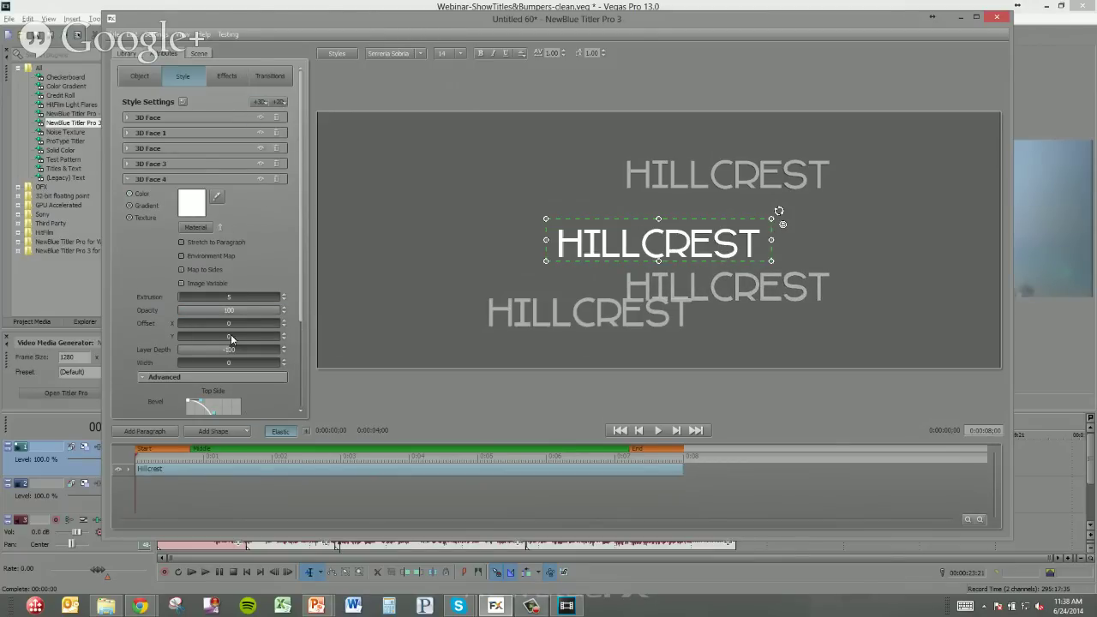
{"action": "left_click_drag", "start_coordinate": [229, 327], "coordinate": [157, 326]}
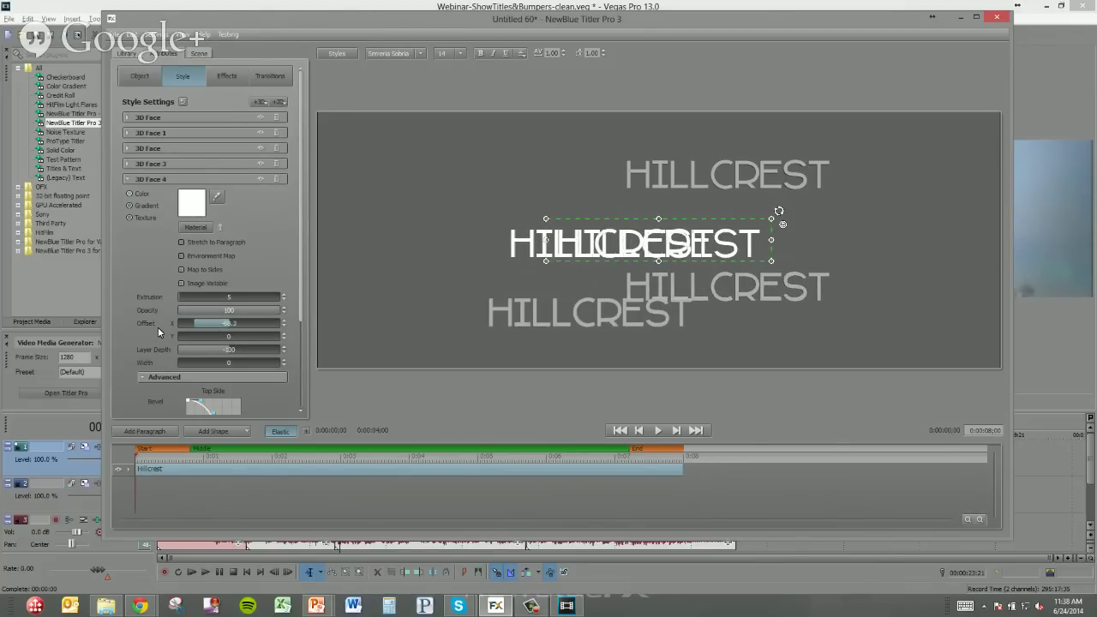
{"action": "left_click_drag", "start_coordinate": [222, 341], "coordinate": [192, 315]}
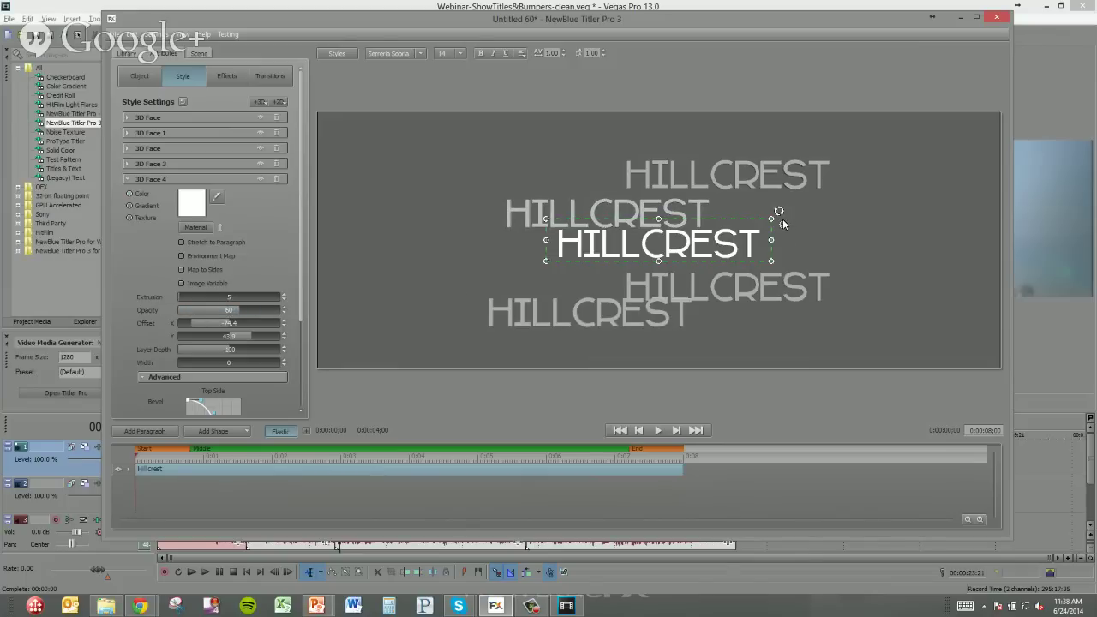
Step: Rotate the title in 3D and check the layer depth settings of its individual face layers
{"action": "left_click_drag", "start_coordinate": [782, 226], "coordinate": [782, 226]}
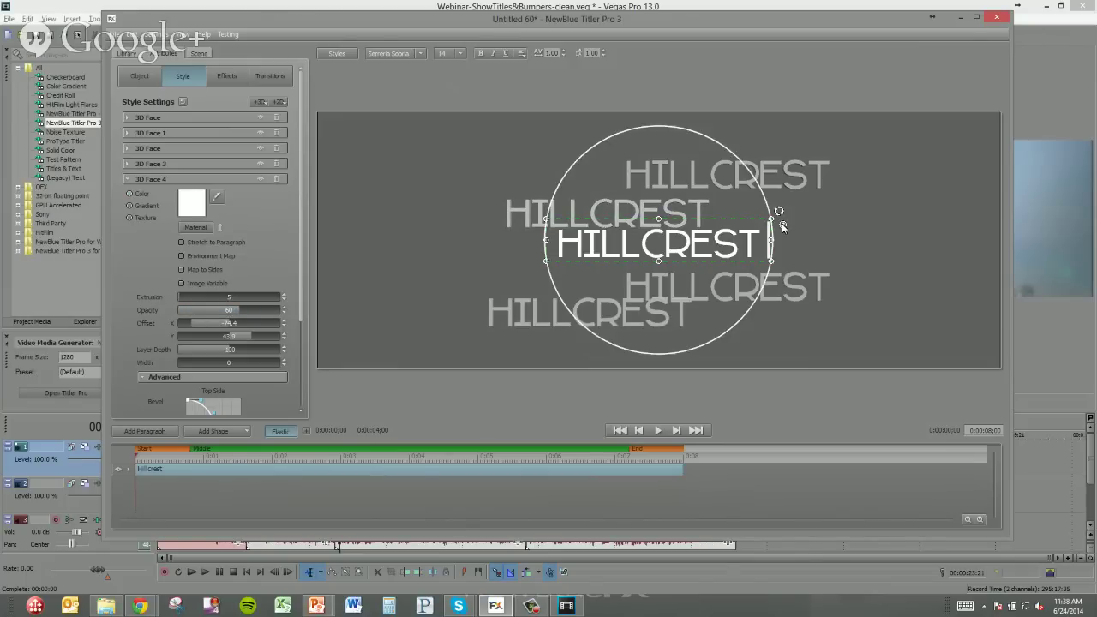
{"action": "left_click_drag", "start_coordinate": [663, 242], "coordinate": [696, 265]}
{"action": "left_click", "coordinate": [127, 119]}
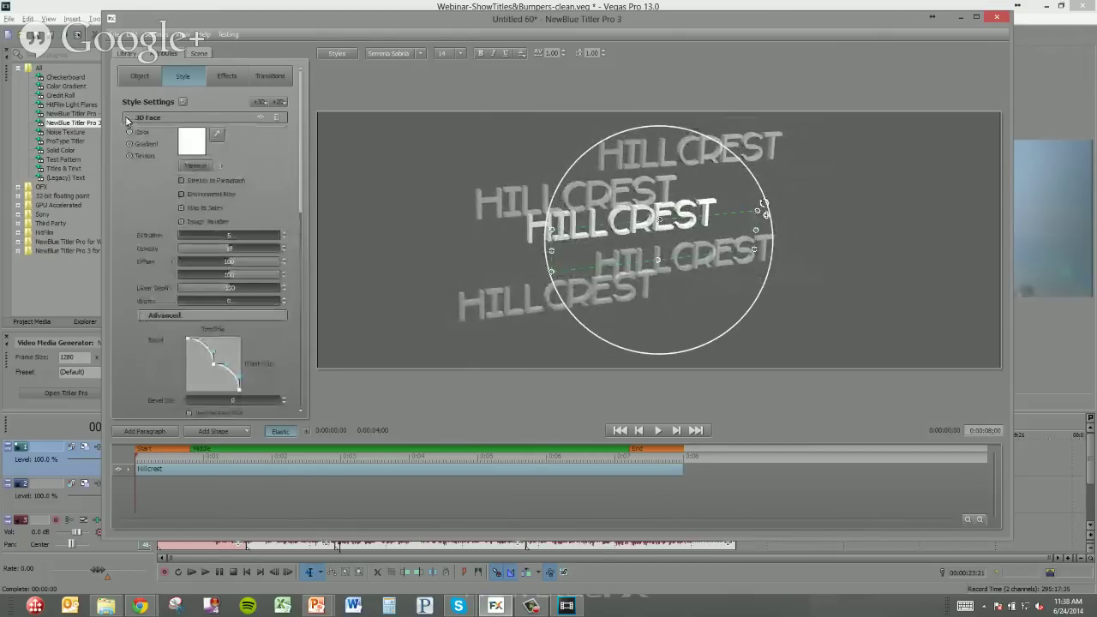
{"action": "left_click_drag", "start_coordinate": [217, 288], "coordinate": [298, 288]}
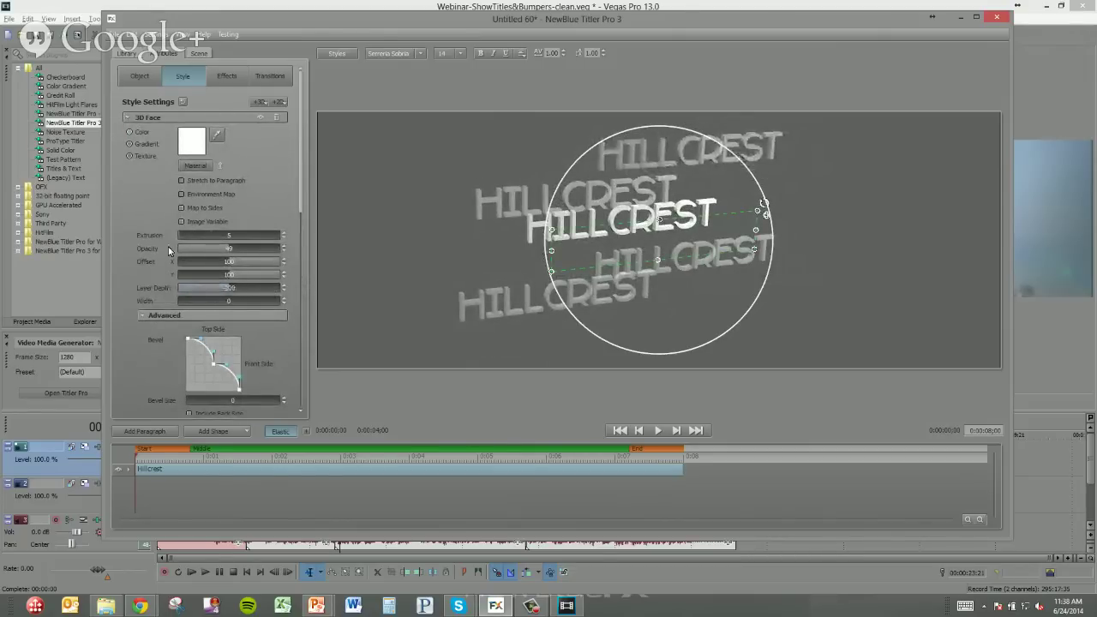
{"action": "left_click", "coordinate": [129, 119]}
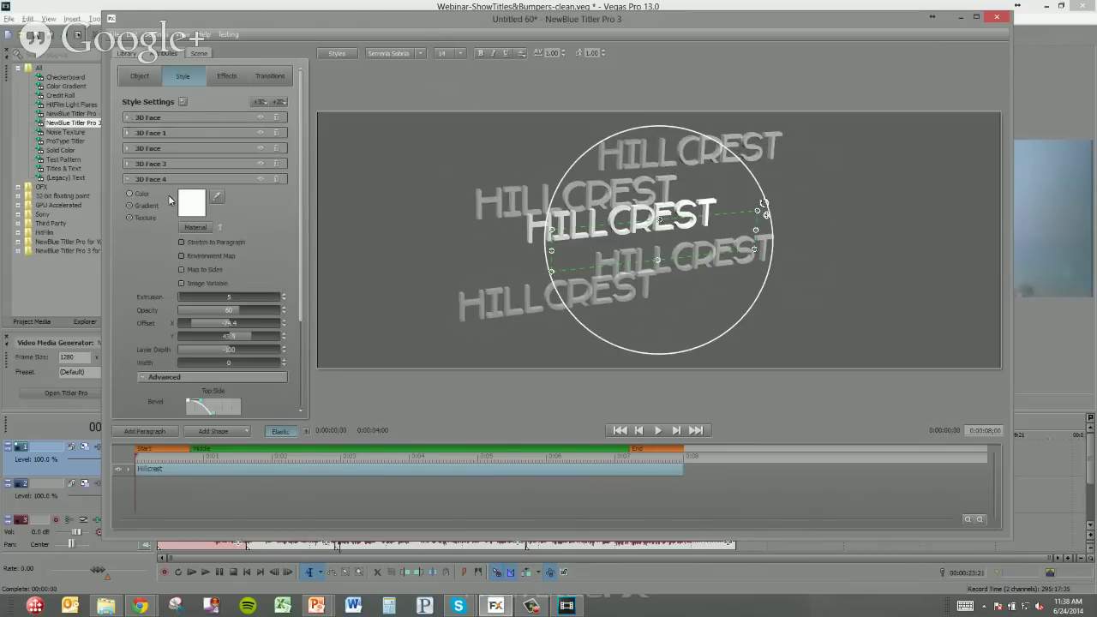
{"action": "left_click", "coordinate": [127, 148]}
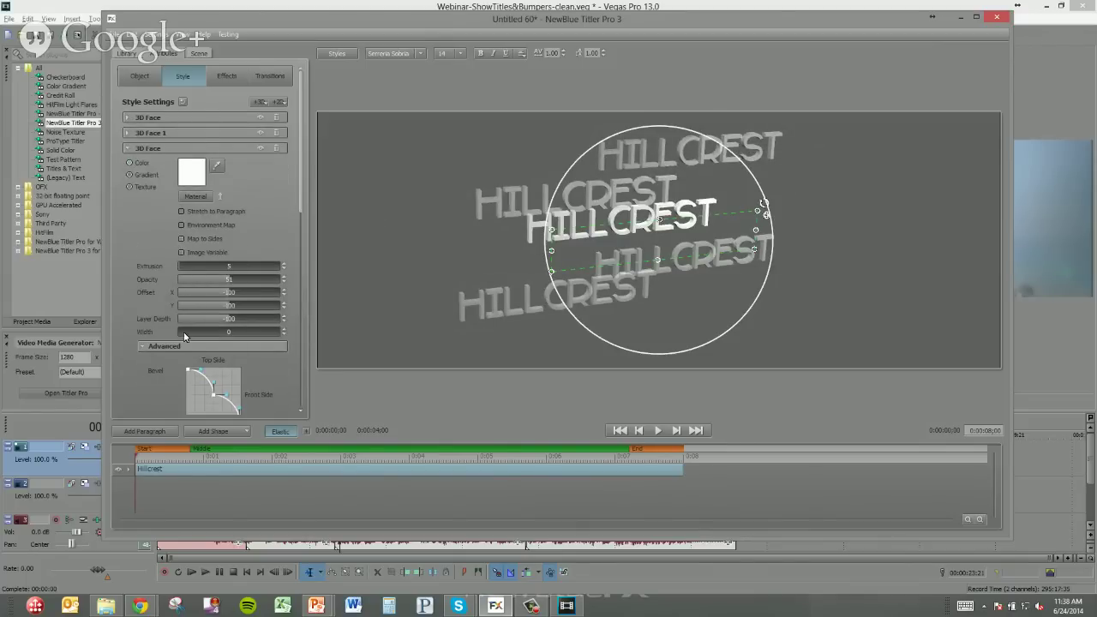
{"action": "mouse_move", "coordinate": [185, 319]}
{"action": "left_mouse_down"}
{"action": "mouse_move", "coordinate": [225, 318]}
{"action": "mouse_move", "coordinate": [185, 318]}
{"action": "left_mouse_up"}
{"action": "left_click", "coordinate": [127, 150]}
Step: Toggle the first two face layers' visibility to identify the main text, and set its face's layer depth to 0
{"action": "left_click", "coordinate": [261, 118]}
{"action": "left_click", "coordinate": [261, 117]}
{"action": "left_click", "coordinate": [258, 116]}
{"action": "left_click", "coordinate": [258, 117]}
{"action": "left_click", "coordinate": [260, 130]}
{"action": "left_click", "coordinate": [260, 130]}
{"action": "left_click", "coordinate": [260, 131]}
{"action": "left_click", "coordinate": [260, 130]}
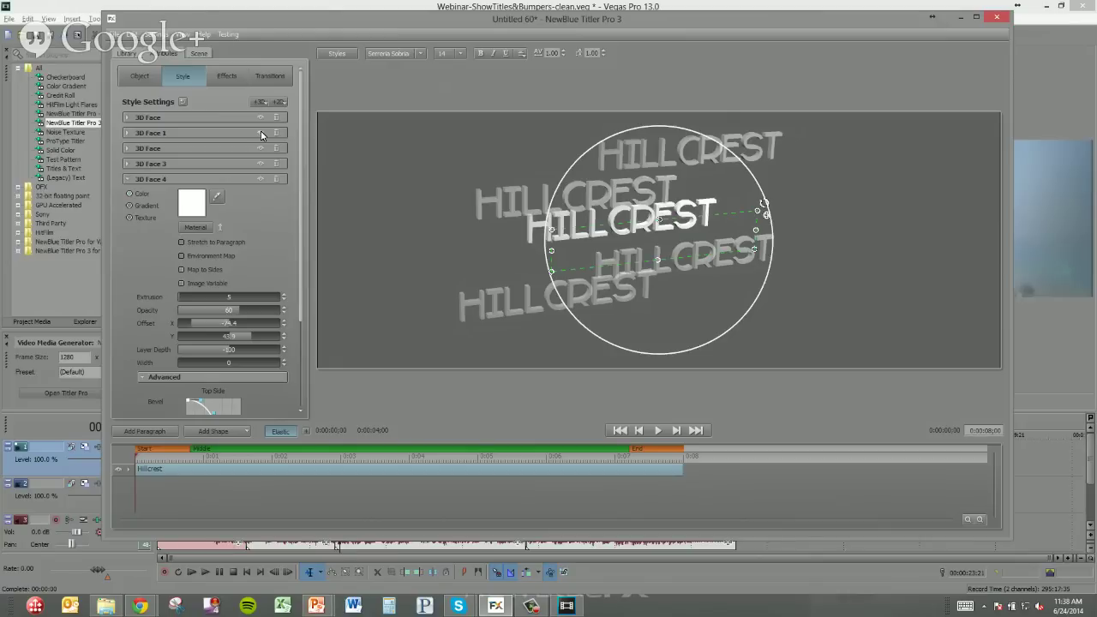
{"action": "left_click", "coordinate": [128, 133]}
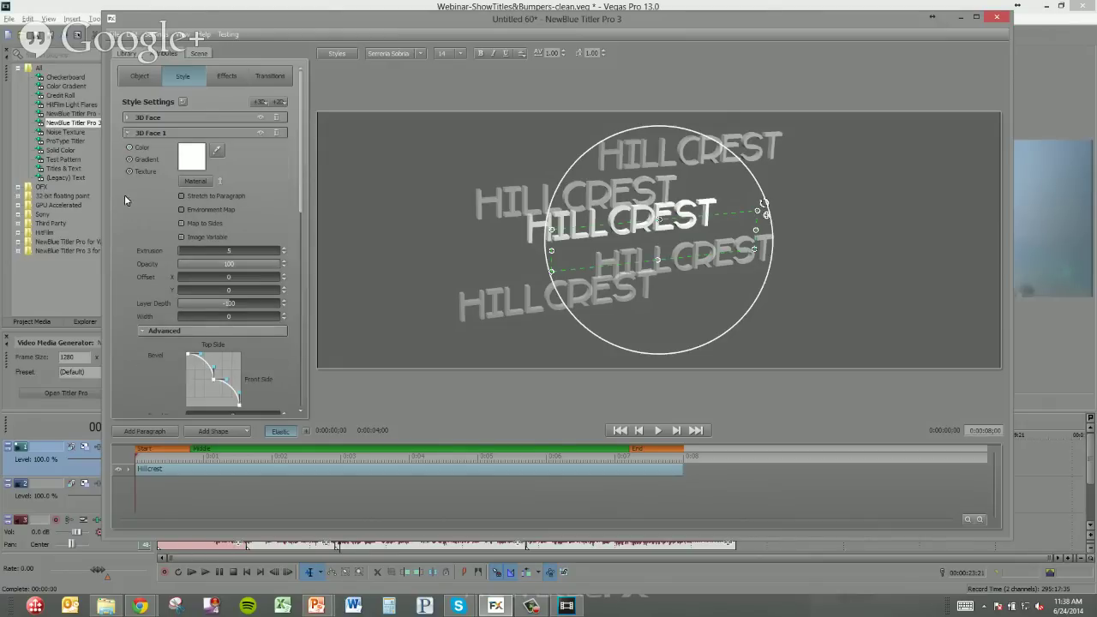
{"action": "left_click_drag", "start_coordinate": [186, 303], "coordinate": [230, 302]}
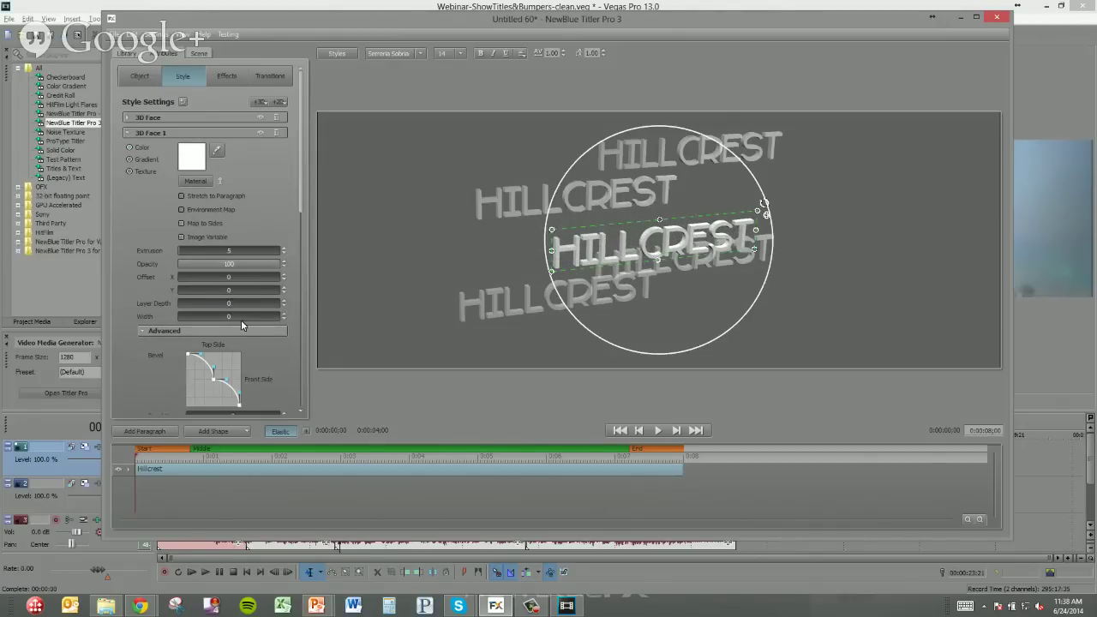
Step: Tilt the title in 3D to view the depth between its layers, and reset its rotation
{"action": "left_click_drag", "start_coordinate": [677, 249], "coordinate": [676, 290]}
{"action": "left_click", "coordinate": [141, 77]}
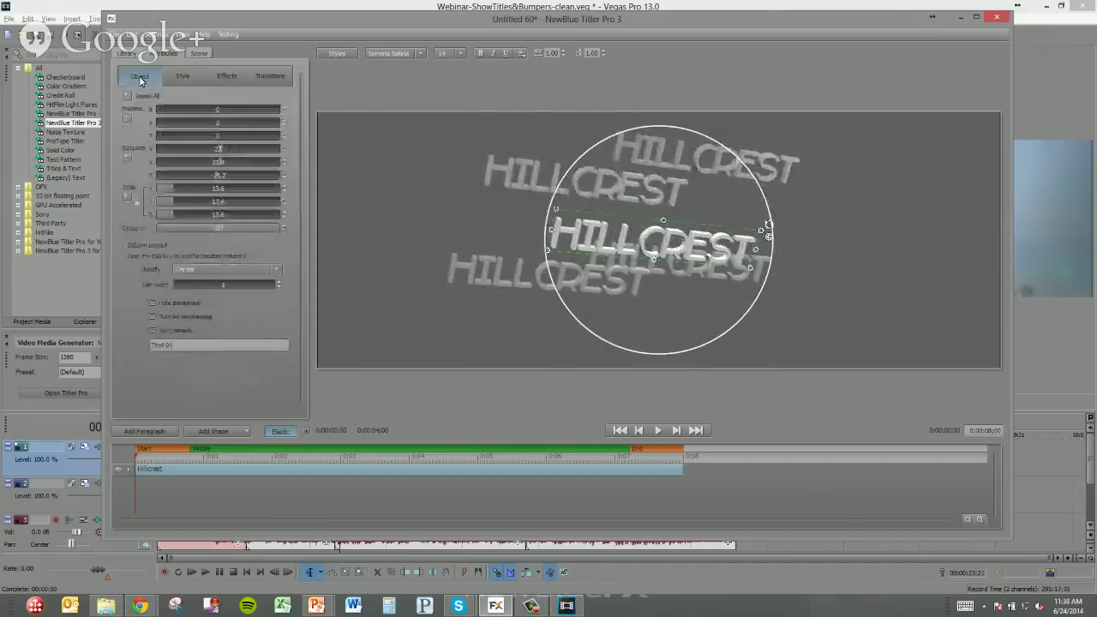
{"action": "left_click", "coordinate": [125, 160]}
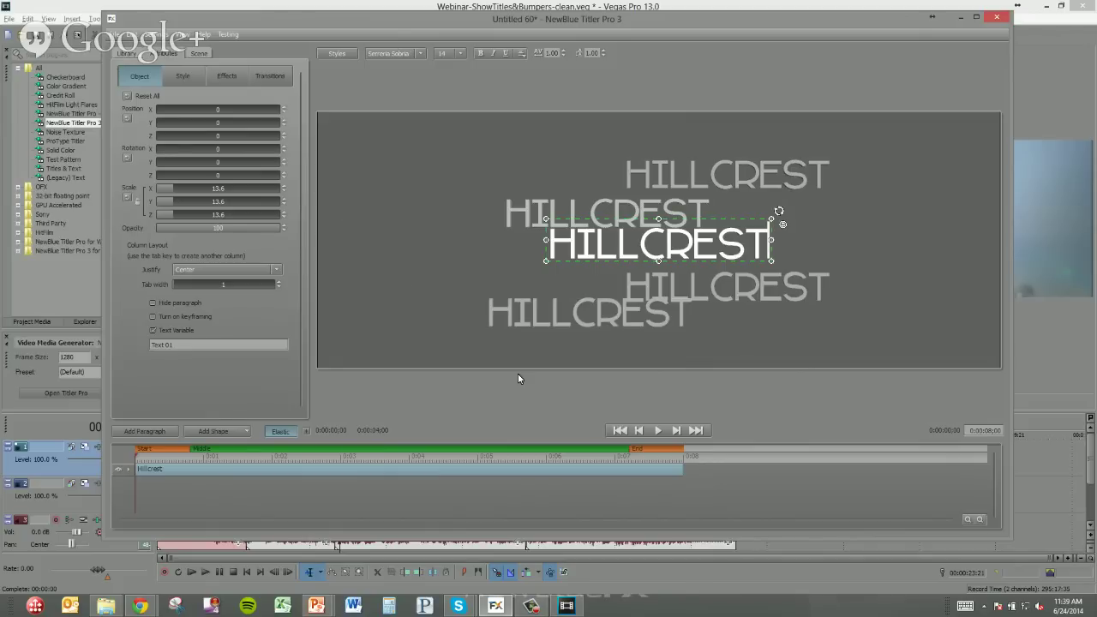
Step: Turn off the Elastic timeline display and import the vector file 5 Segments.eps from the desktop's Webinar-ShowTitles&Bumpers folder
{"action": "left_click", "coordinate": [283, 431]}
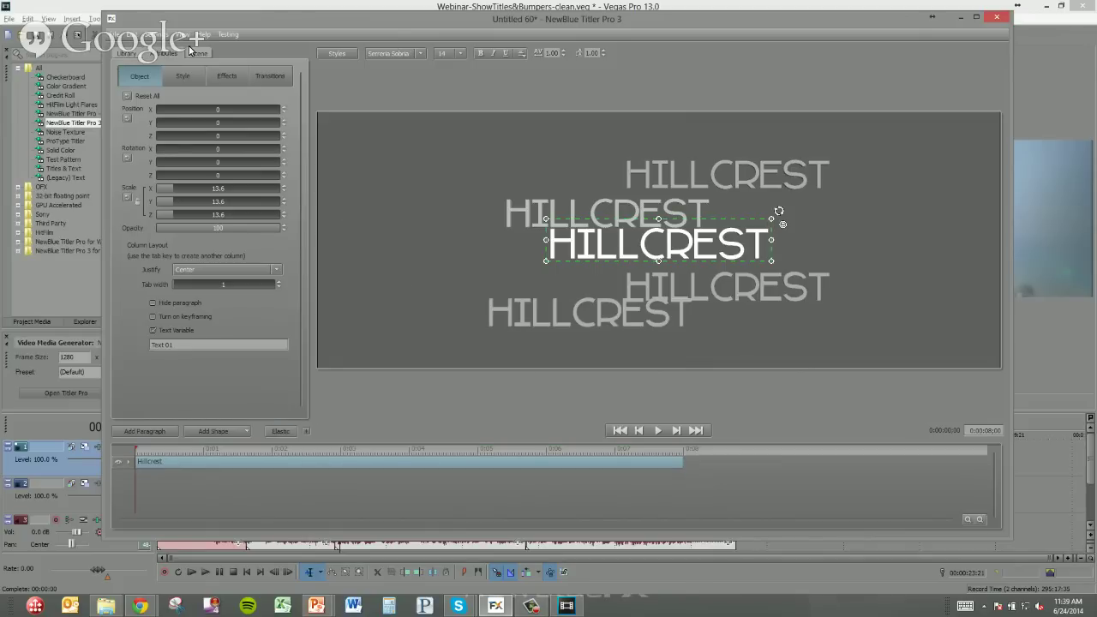
{"action": "left_click", "coordinate": [115, 35]}
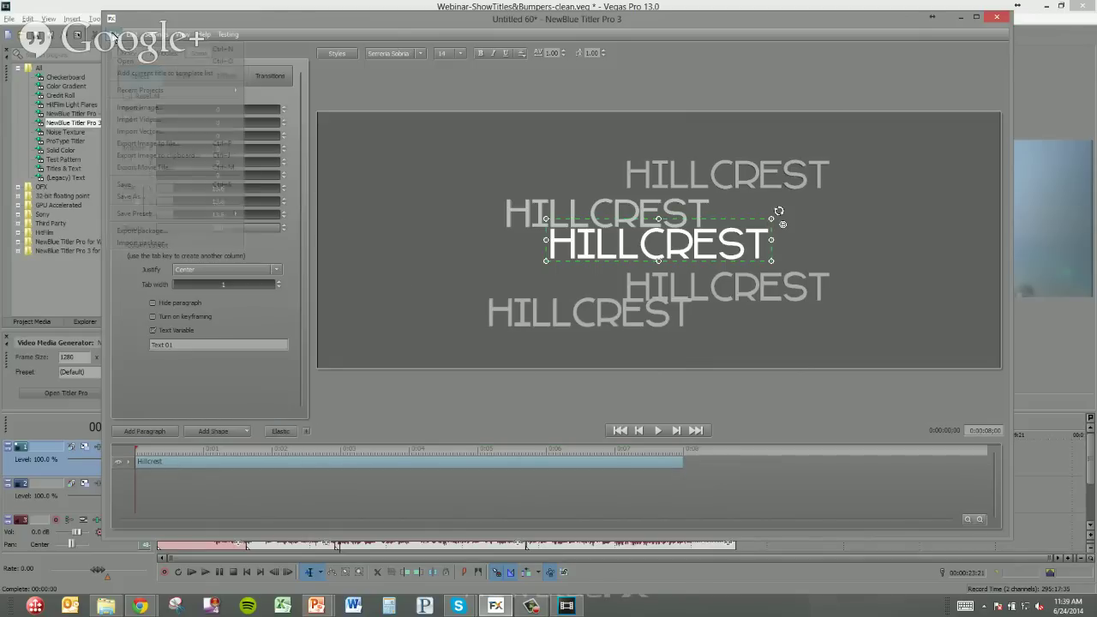
{"action": "left_click", "coordinate": [139, 131]}
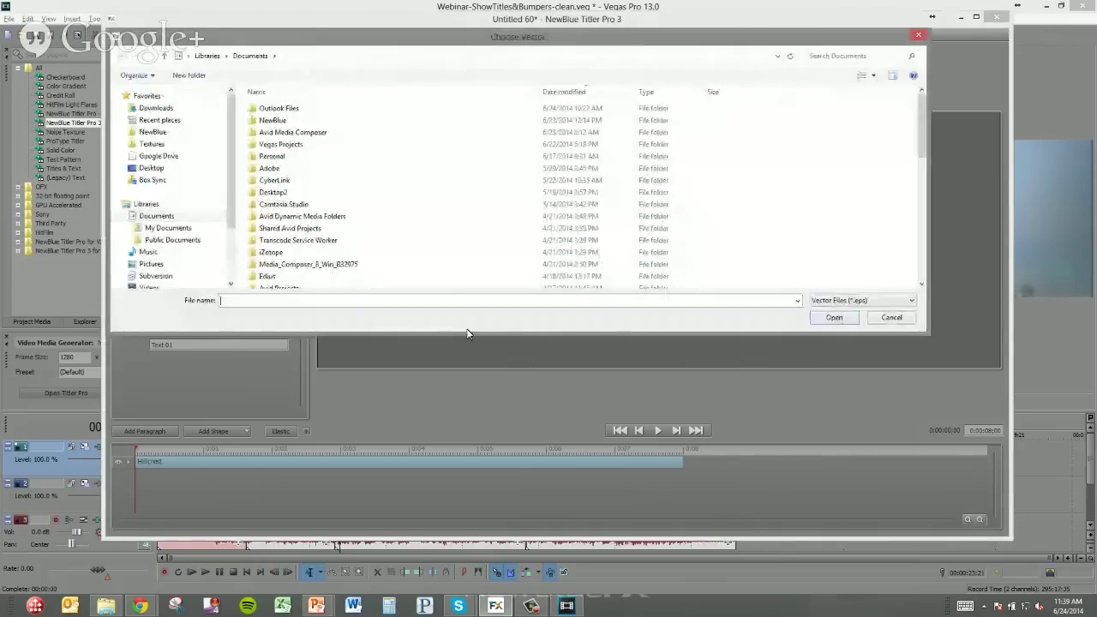
{"action": "left_click", "coordinate": [151, 168]}
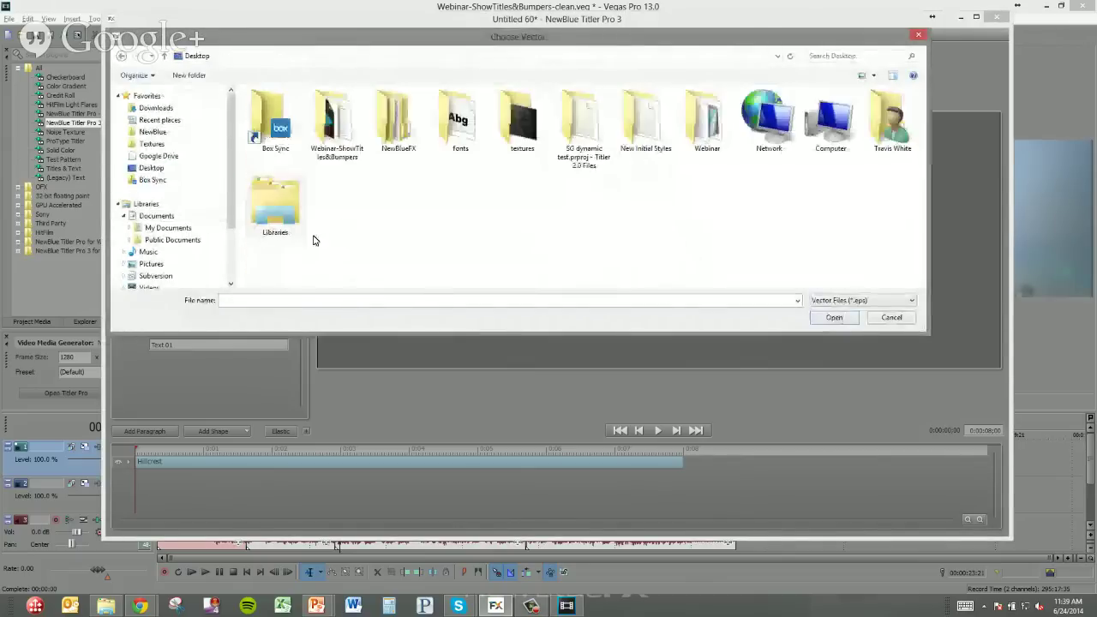
{"action": "double_click", "coordinate": [337, 120]}
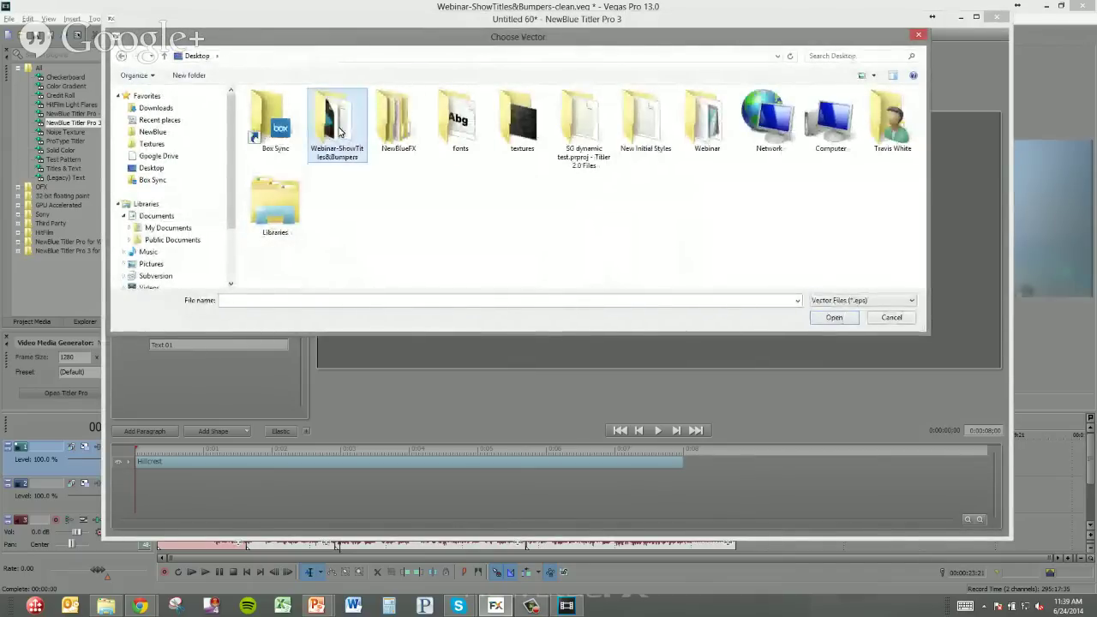
{"action": "double_click", "coordinate": [338, 120]}
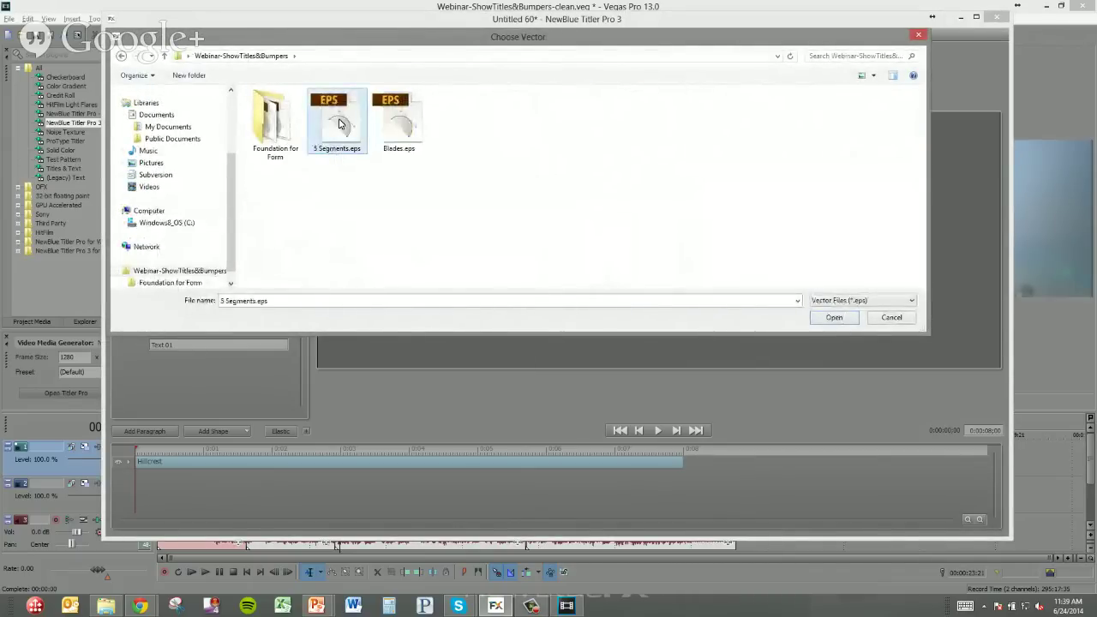
Step: Enlarge the imported 5 Segments shape to nearly fill the frame, and place the Hillcrest layer above it
{"action": "left_click_drag", "start_coordinate": [774, 293], "coordinate": [956, 400]}
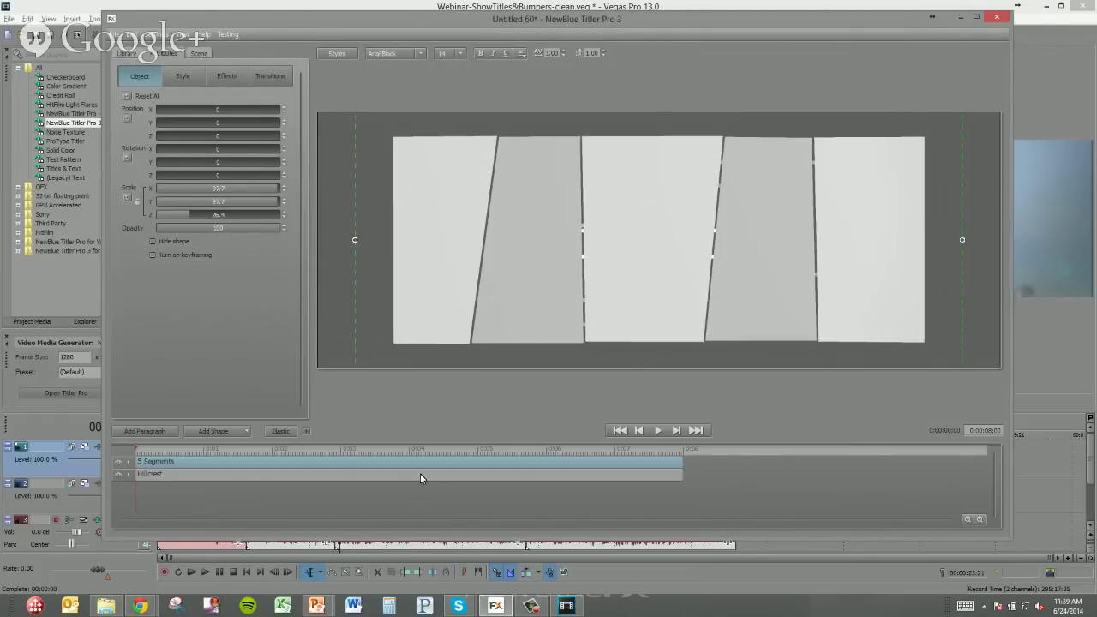
{"action": "left_click", "coordinate": [309, 474]}
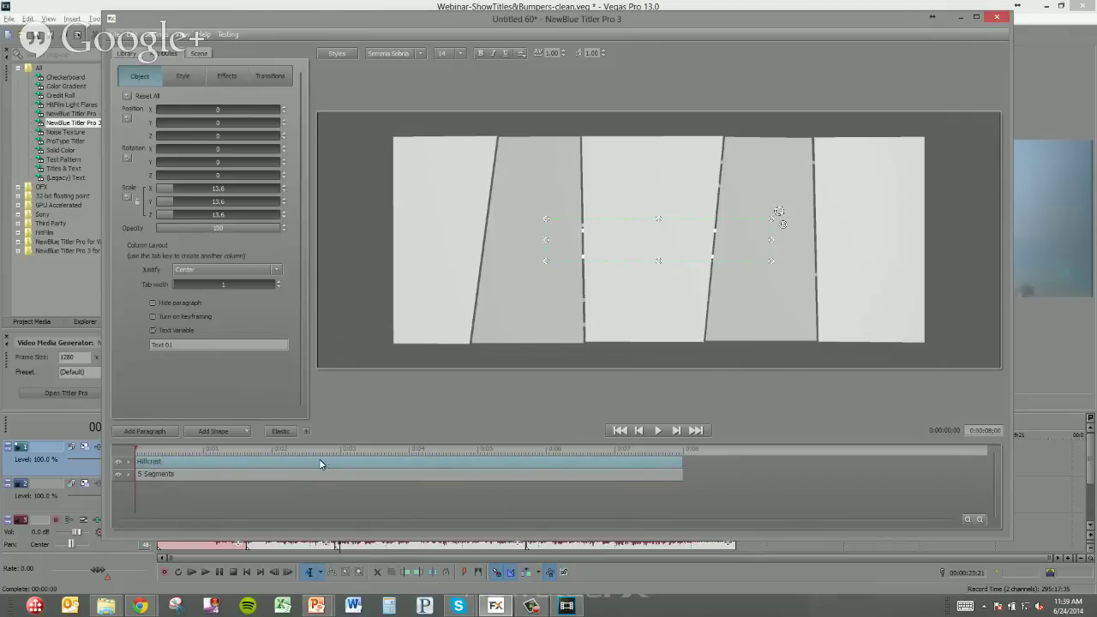
{"action": "left_click", "coordinate": [340, 452]}
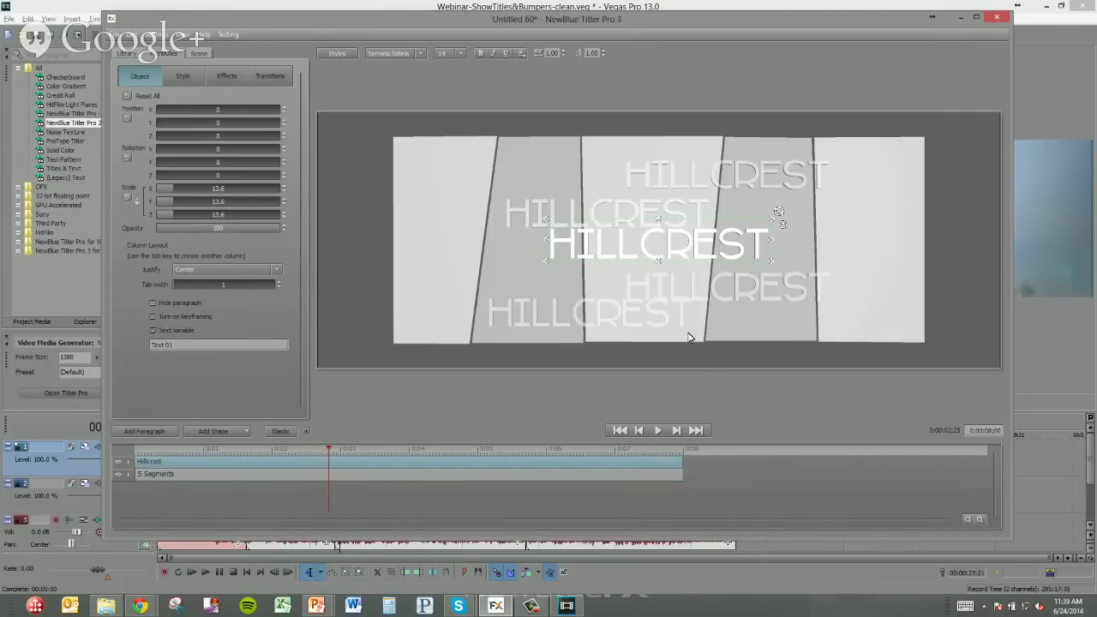
Step: Stagger the segments in depth by bringing the middle one forward and pushing the second and fourth ones back
{"action": "left_click", "coordinate": [851, 300]}
{"action": "left_click", "coordinate": [761, 330]}
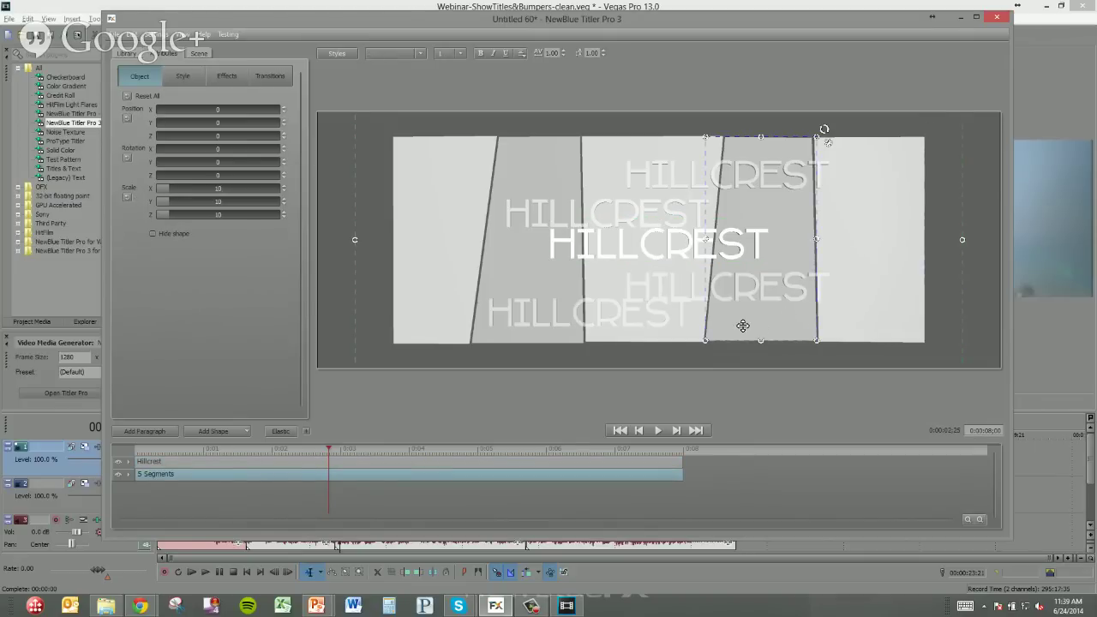
{"action": "left_click", "coordinate": [678, 337]}
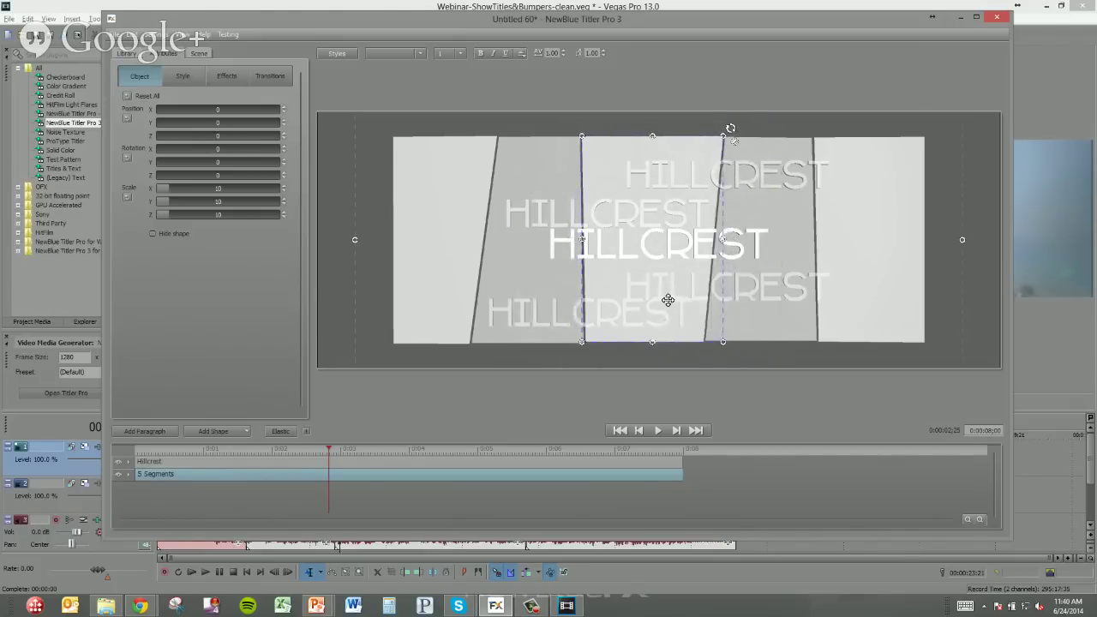
{"action": "scroll", "coordinate": [668, 300], "scroll_direction": "up", "scroll_amount": 3}
{"action": "left_click", "coordinate": [494, 337]}
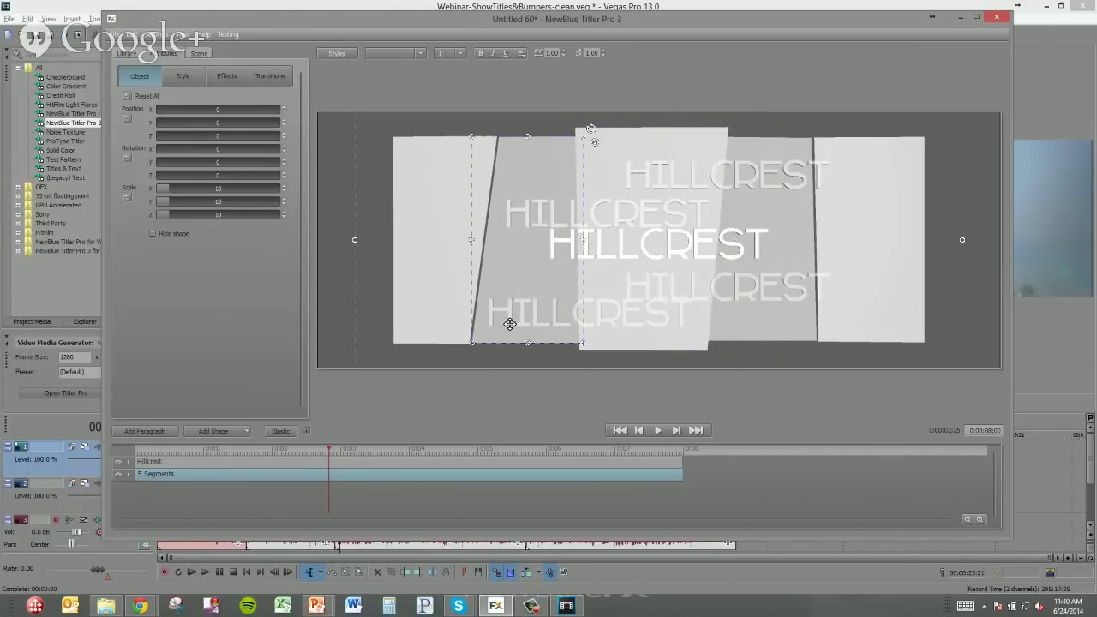
{"action": "scroll", "coordinate": [514, 323], "scroll_direction": "down", "scroll_amount": 3}
{"action": "left_click", "coordinate": [781, 332]}
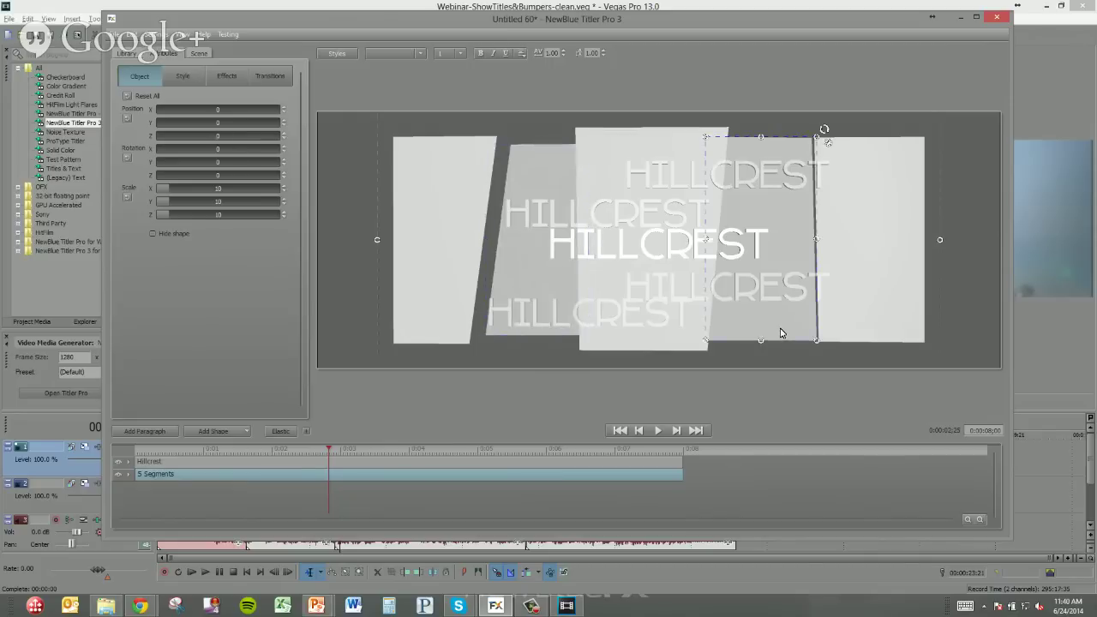
{"action": "scroll", "coordinate": [781, 333], "scroll_direction": "down", "scroll_amount": 3}
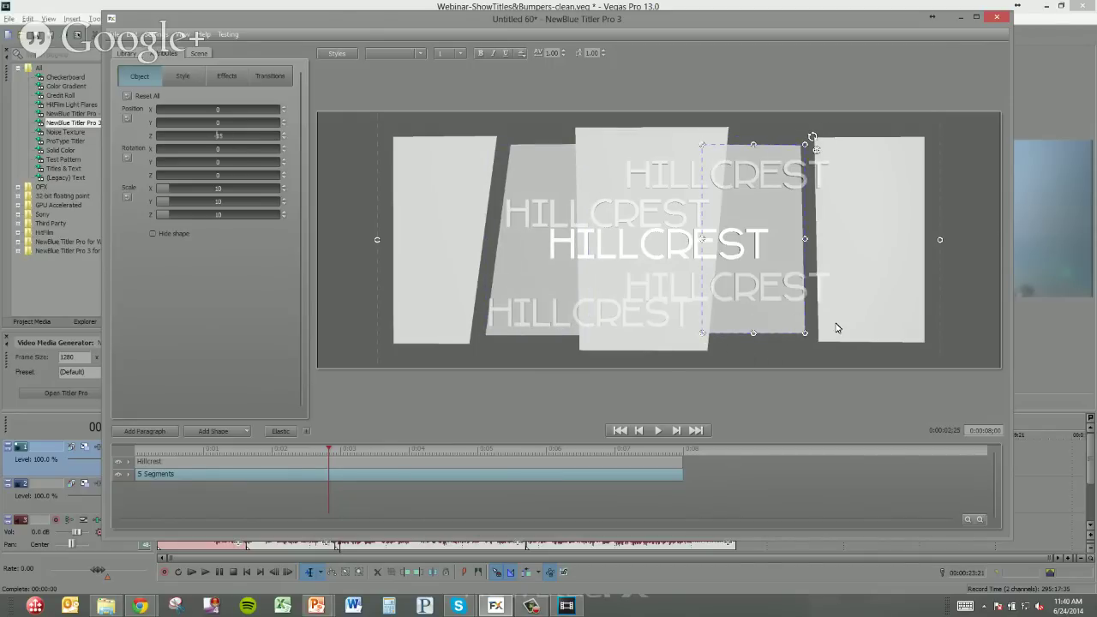
Step: Move the whole segments shape back and rotate it in 3D to view its depth, and reset its rotation and Z position to 0
{"action": "right_click", "coordinate": [758, 313]}
{"action": "left_click", "coordinate": [782, 320]}
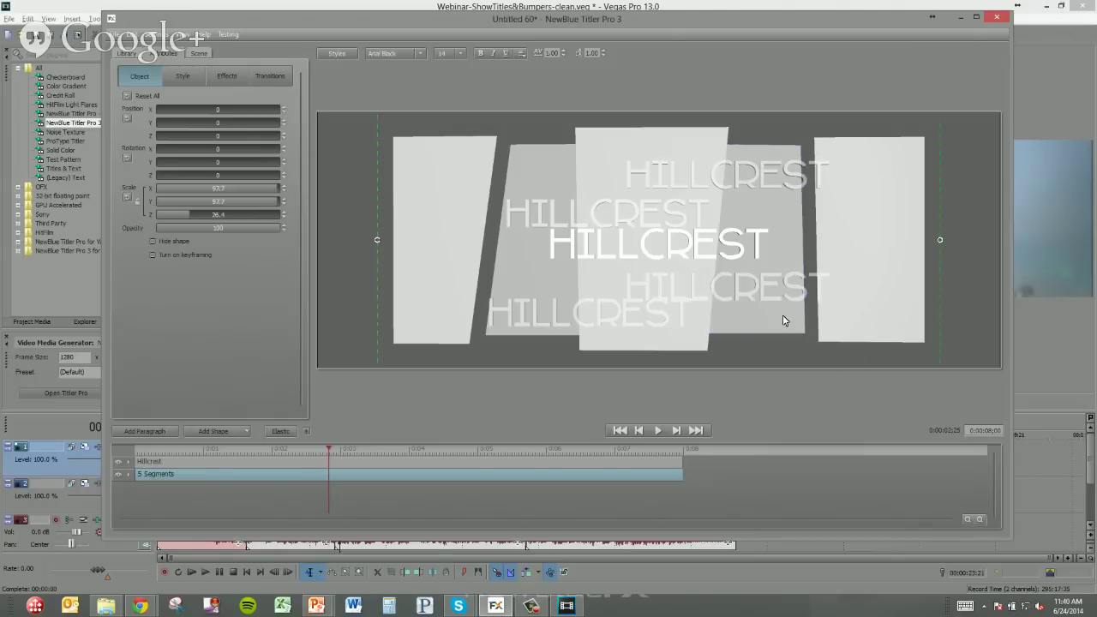
{"action": "scroll", "coordinate": [783, 291], "scroll_direction": "down", "scroll_amount": 3}
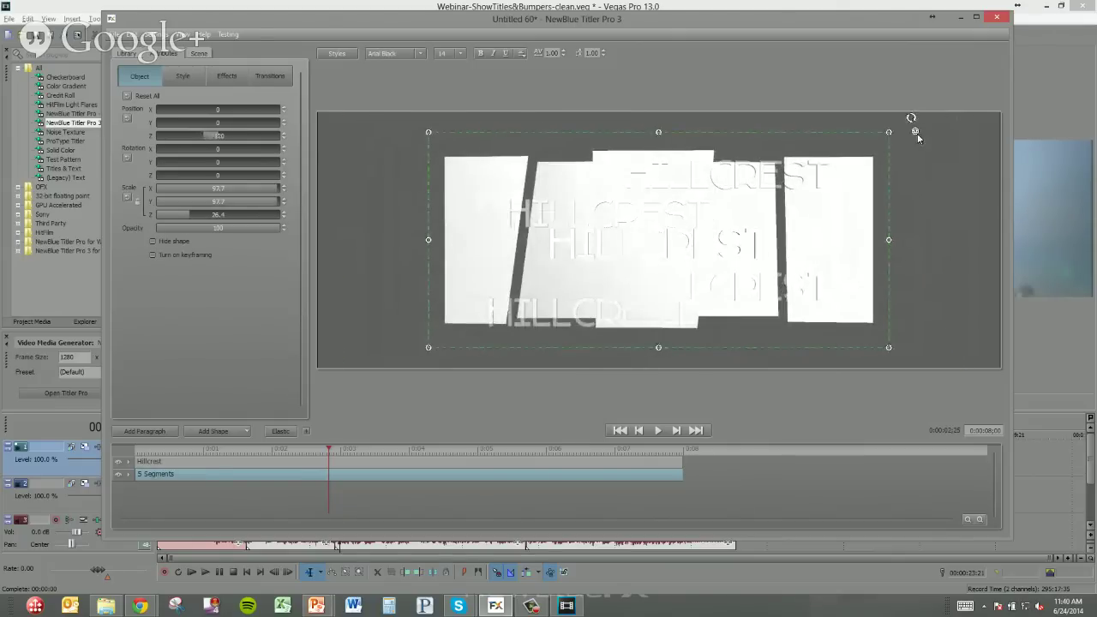
{"action": "left_click_drag", "start_coordinate": [918, 137], "coordinate": [705, 276]}
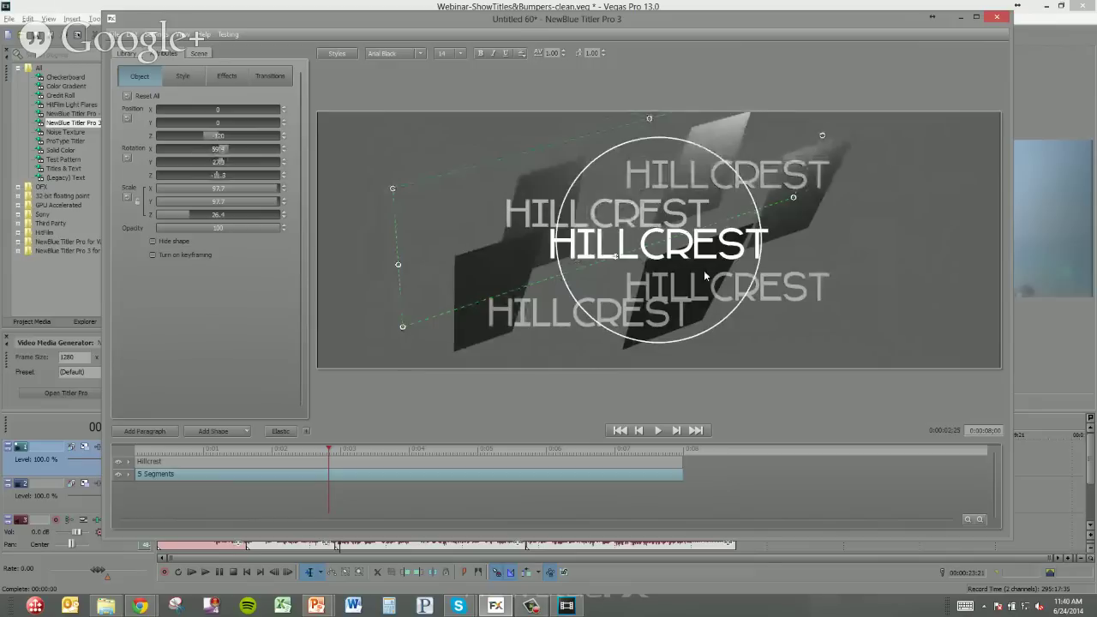
{"action": "key", "text": "ctrl+z"}
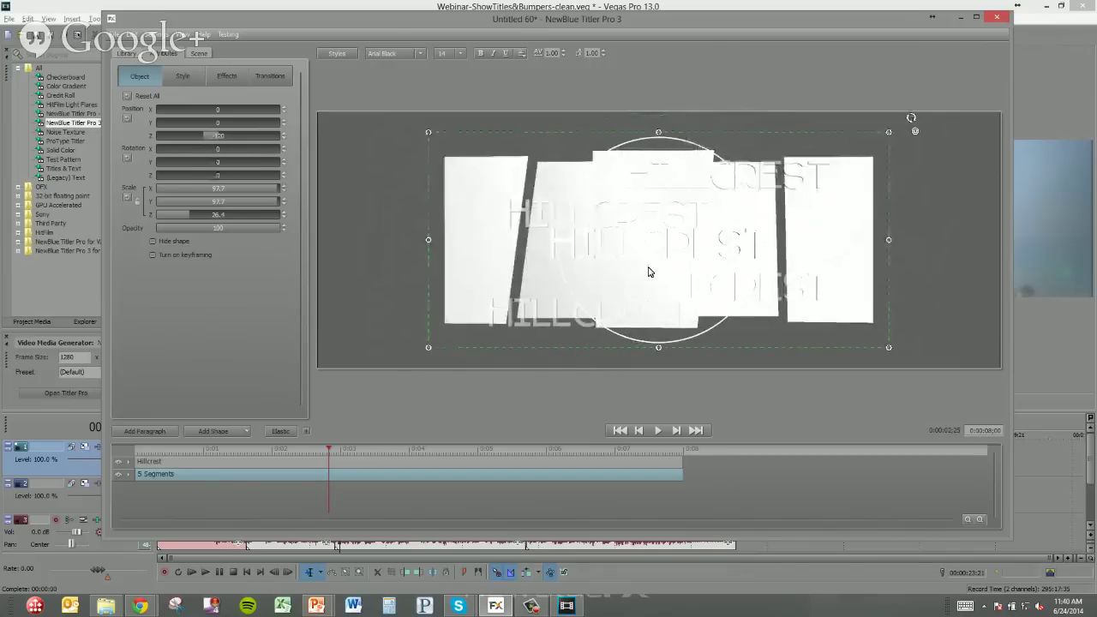
{"action": "scroll", "coordinate": [652, 273], "scroll_direction": "up", "scroll_amount": 5}
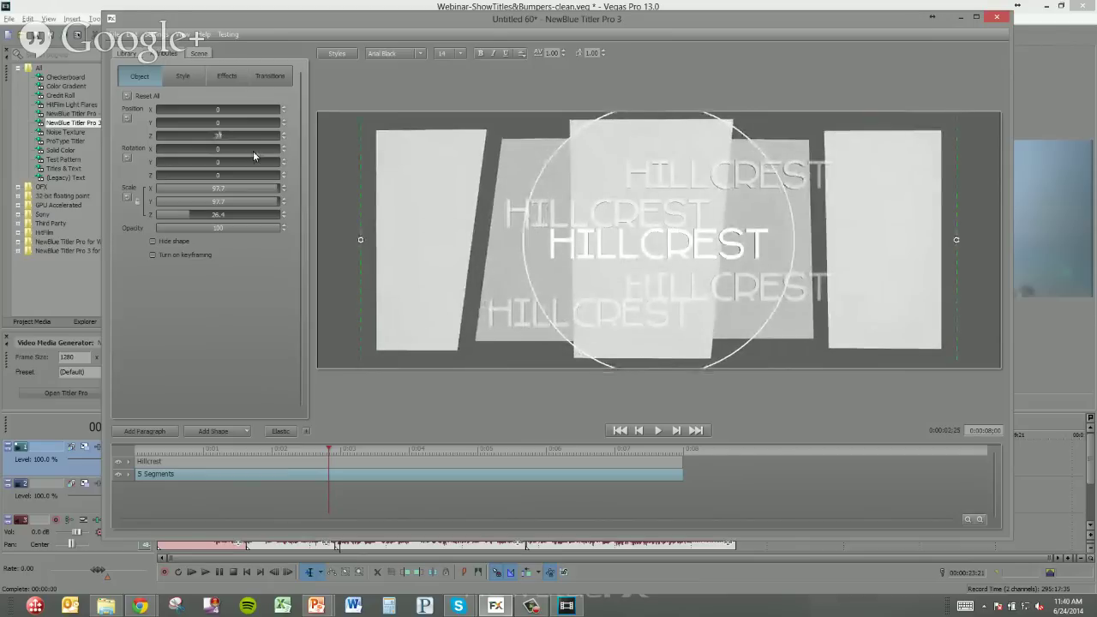
{"action": "double_click", "coordinate": [218, 135]}
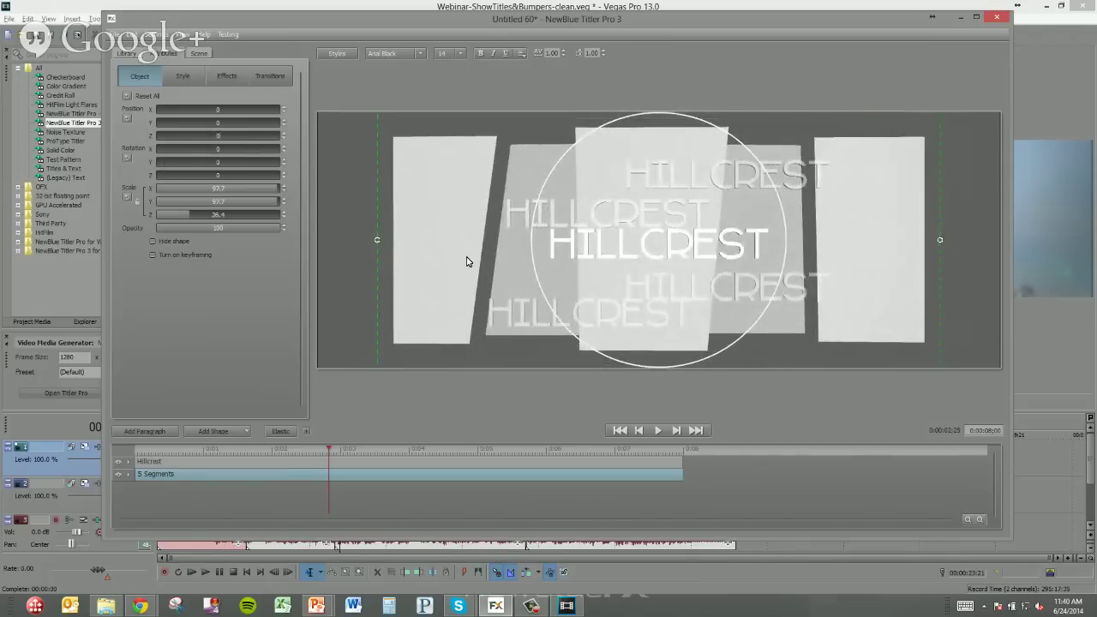
Step: Fill the 3D face of the segments shape with a diagonal white-to-blue linear gradient
{"action": "left_click", "coordinate": [184, 76]}
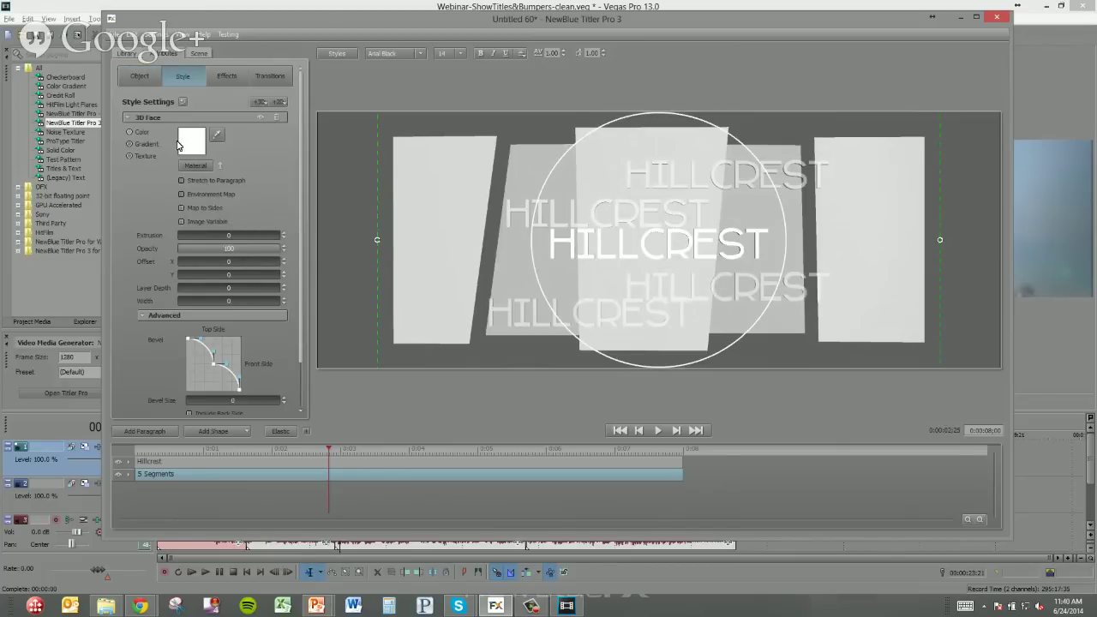
{"action": "left_click", "coordinate": [149, 143]}
{"action": "left_click", "coordinate": [192, 139]}
{"action": "left_click_drag", "start_coordinate": [363, 296], "coordinate": [390, 287]}
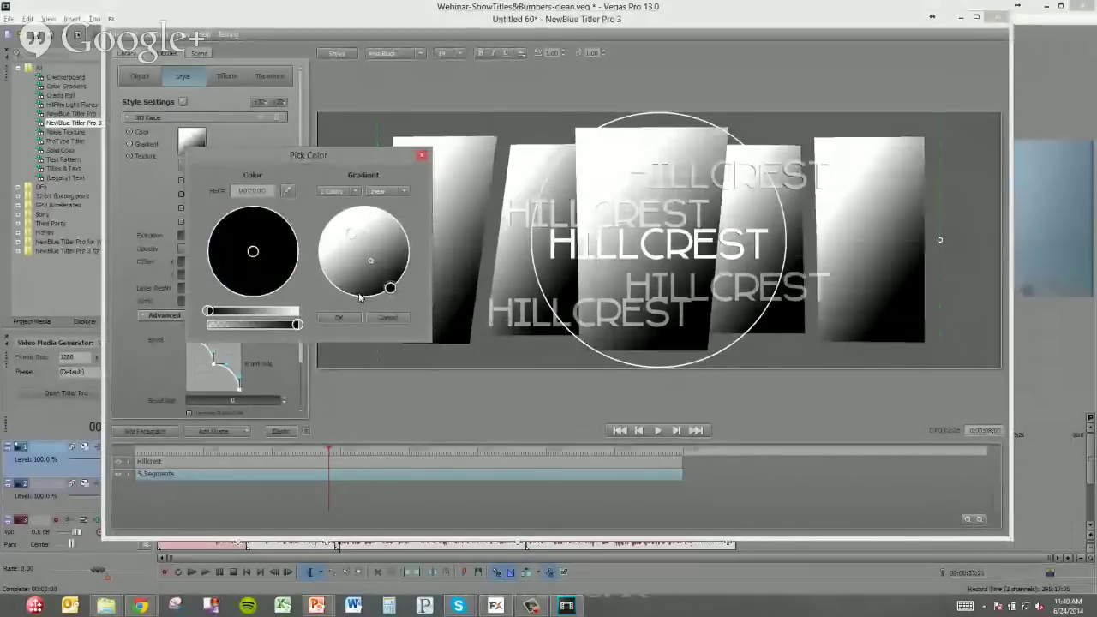
{"action": "left_click_drag", "start_coordinate": [208, 310], "coordinate": [260, 310]}
{"action": "left_click", "coordinate": [241, 274]}
{"action": "left_click", "coordinate": [339, 318]}
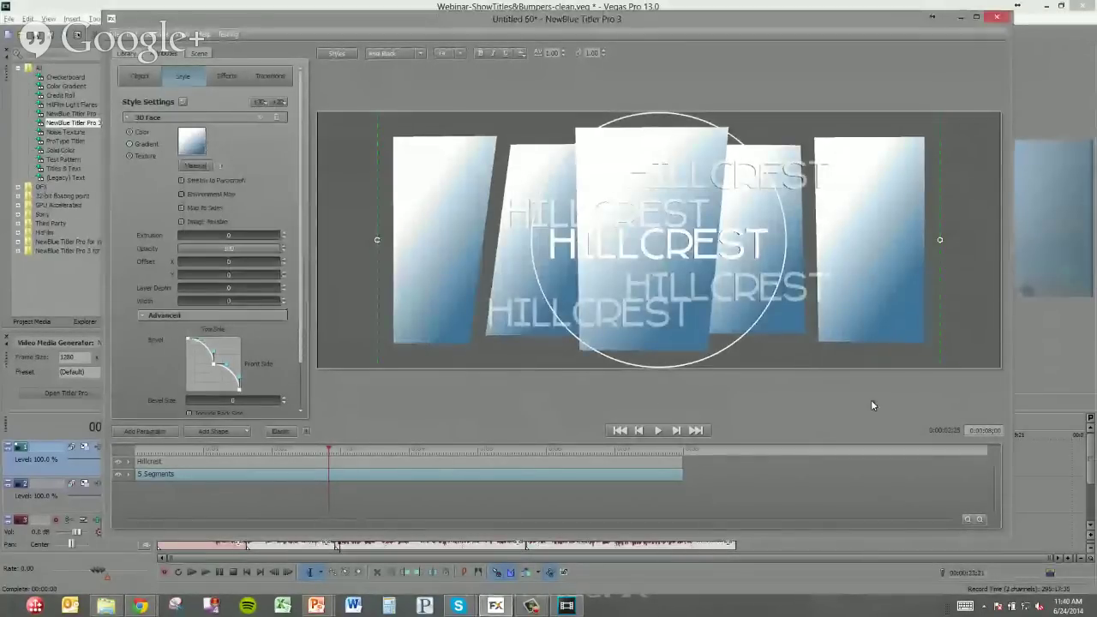
Step: Apply Webinar2.mp4 from the Webinar-ShowTitles&Bumpers folder as the video texture on the segments' 3D face
{"action": "left_click", "coordinate": [194, 147]}
{"action": "left_click_drag", "start_coordinate": [231, 201], "coordinate": [230, 112]}
{"action": "left_click", "coordinate": [151, 168]}
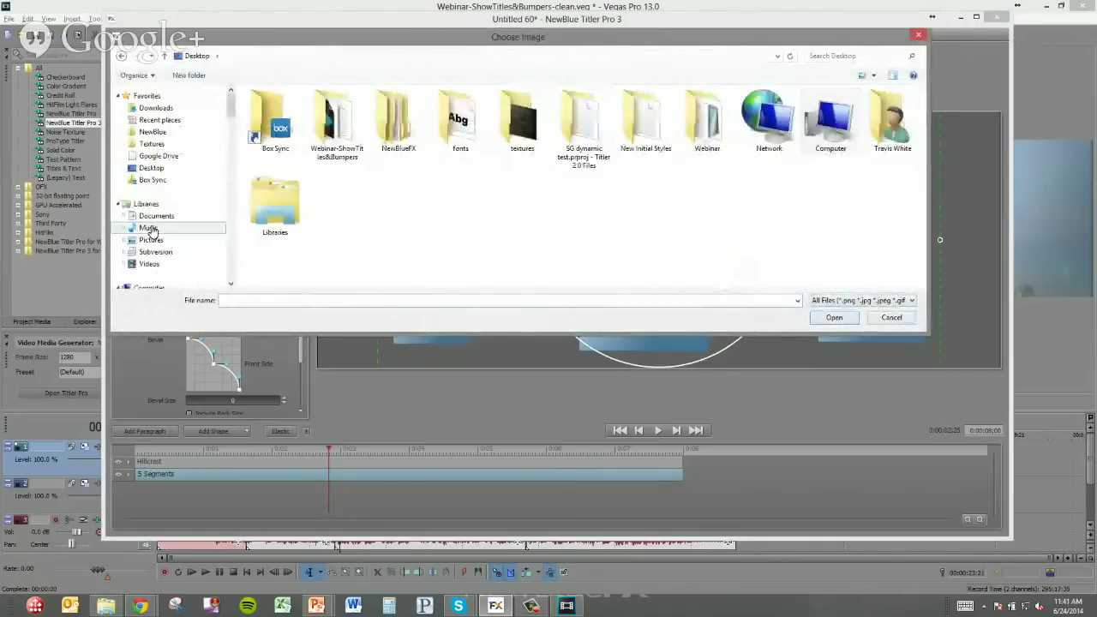
{"action": "double_click", "coordinate": [337, 125]}
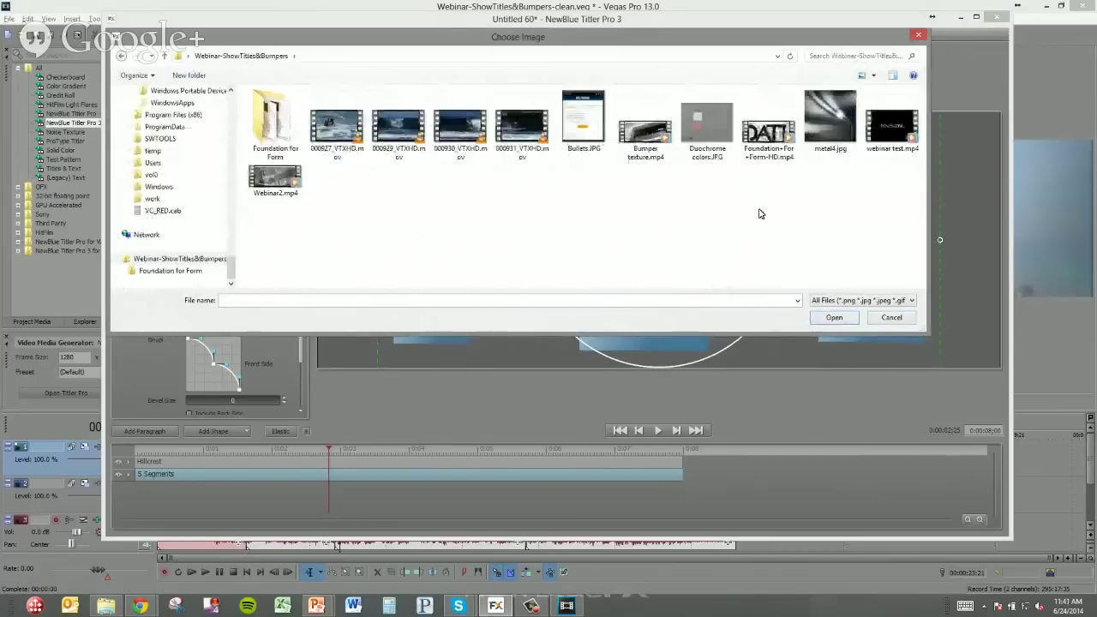
{"action": "double_click", "coordinate": [275, 178]}
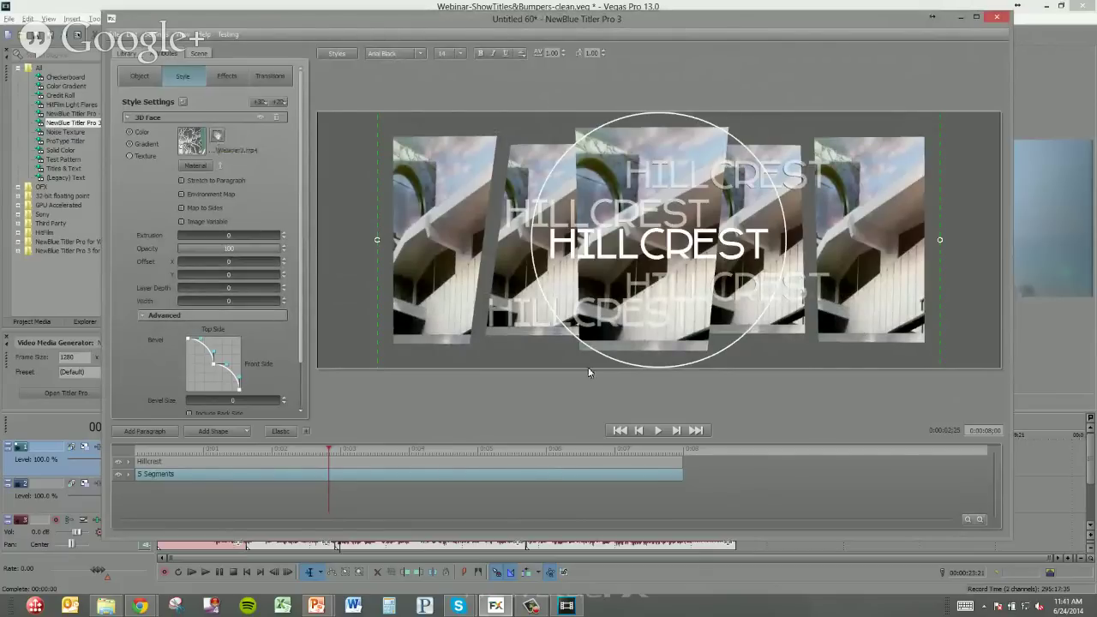
Step: Shift the video texture on all segments slightly down, and stretch the first segment's texture to span the full frame
{"action": "left_click", "coordinate": [218, 139]}
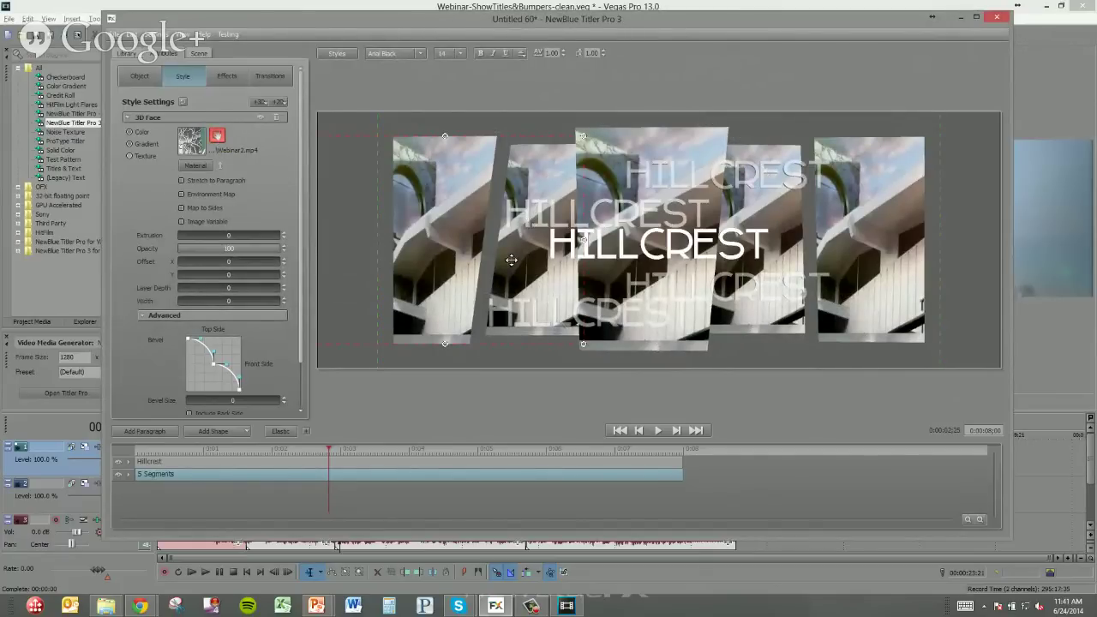
{"action": "left_click_drag", "start_coordinate": [511, 261], "coordinate": [512, 271]}
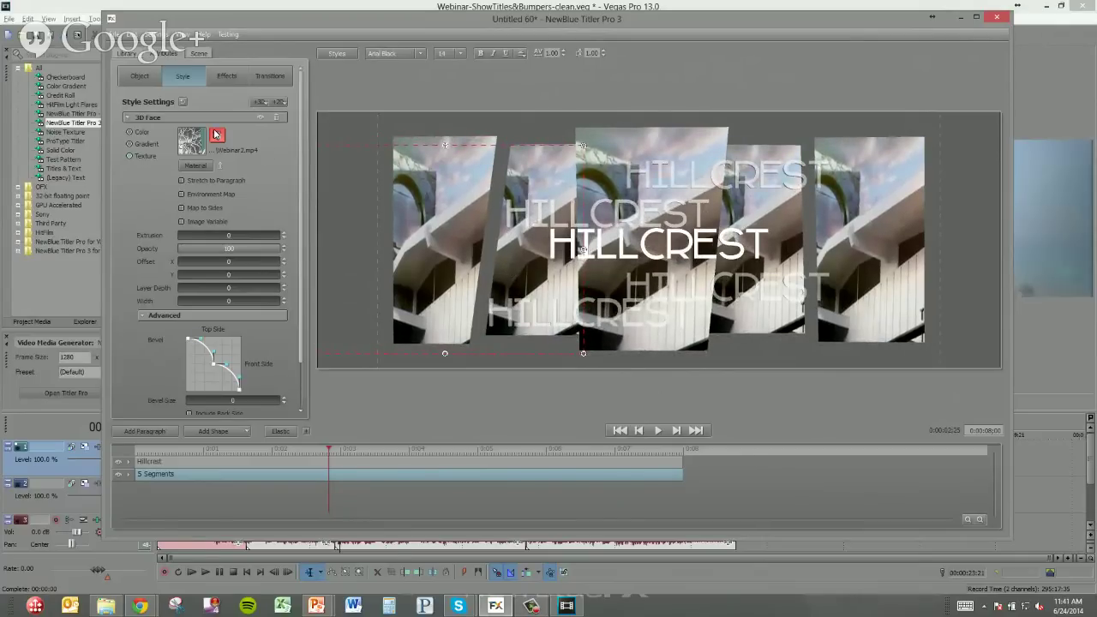
{"action": "left_click", "coordinate": [216, 136]}
{"action": "left_click", "coordinate": [436, 272]}
{"action": "left_click", "coordinate": [660, 258]}
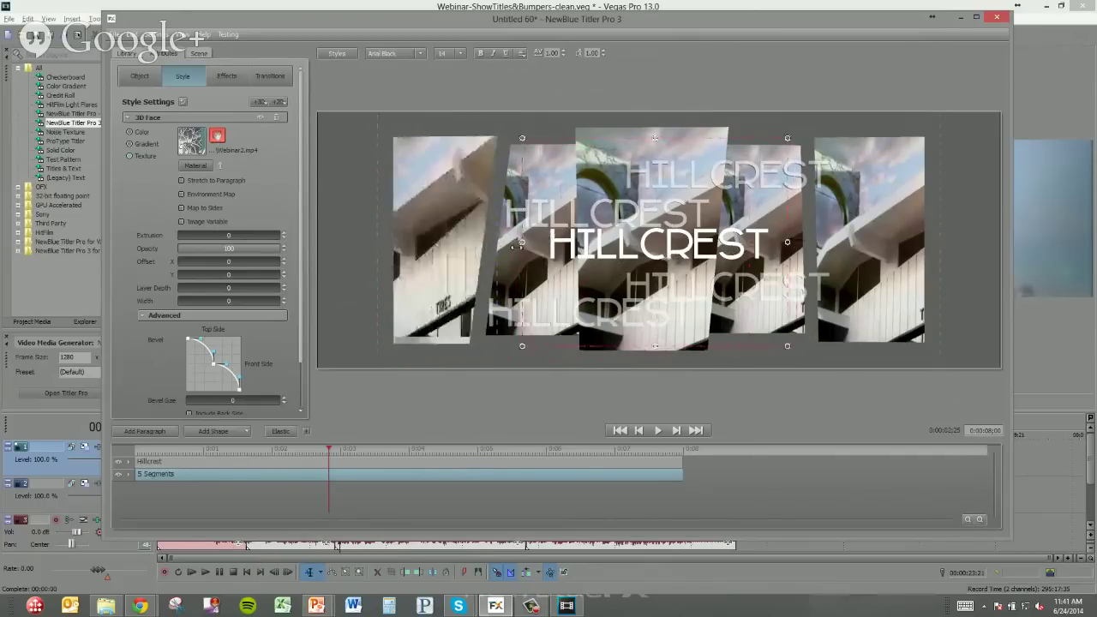
{"action": "left_click", "coordinate": [609, 246]}
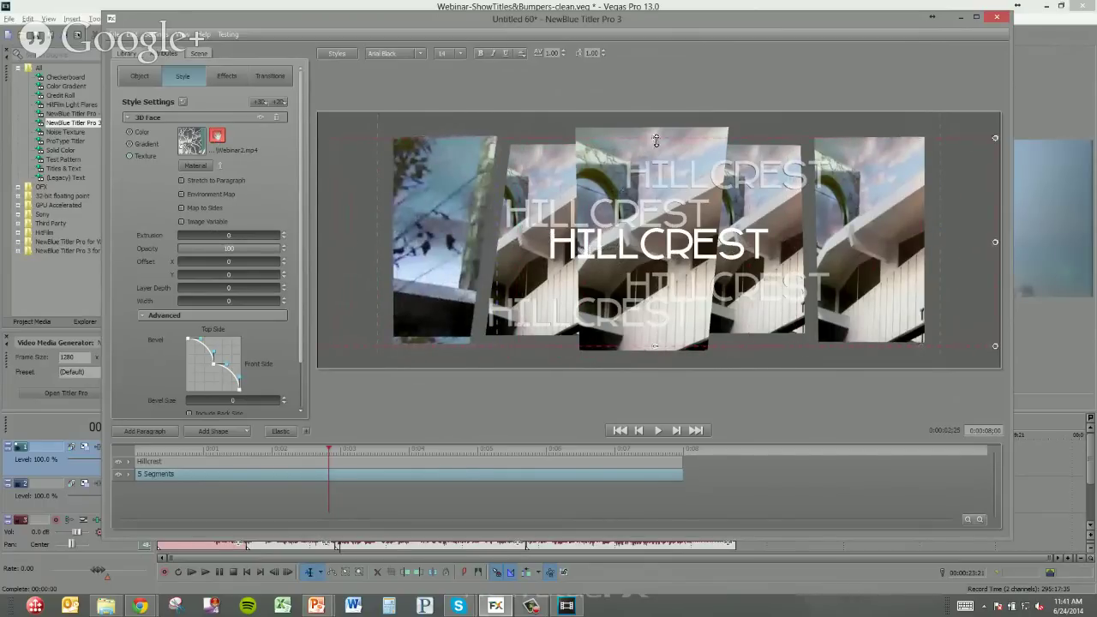
{"action": "left_click_drag", "start_coordinate": [655, 138], "coordinate": [656, 116]}
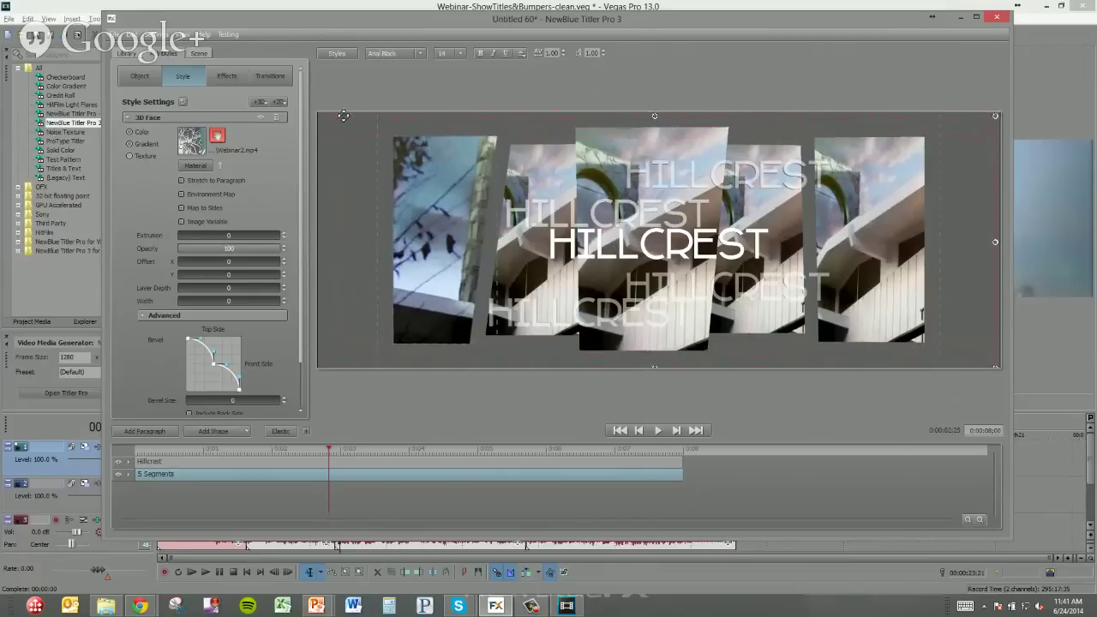
Step: Reposition and stretch the second segment's video texture to span the full frame, in line with the first segment
{"action": "left_click", "coordinate": [485, 252]}
{"action": "left_click", "coordinate": [217, 134]}
{"action": "left_click", "coordinate": [511, 266]}
{"action": "left_click_drag", "start_coordinate": [525, 271], "coordinate": [643, 265]}
{"action": "left_click_drag", "start_coordinate": [500, 241], "coordinate": [498, 248]}
{"action": "left_click", "coordinate": [498, 248]}
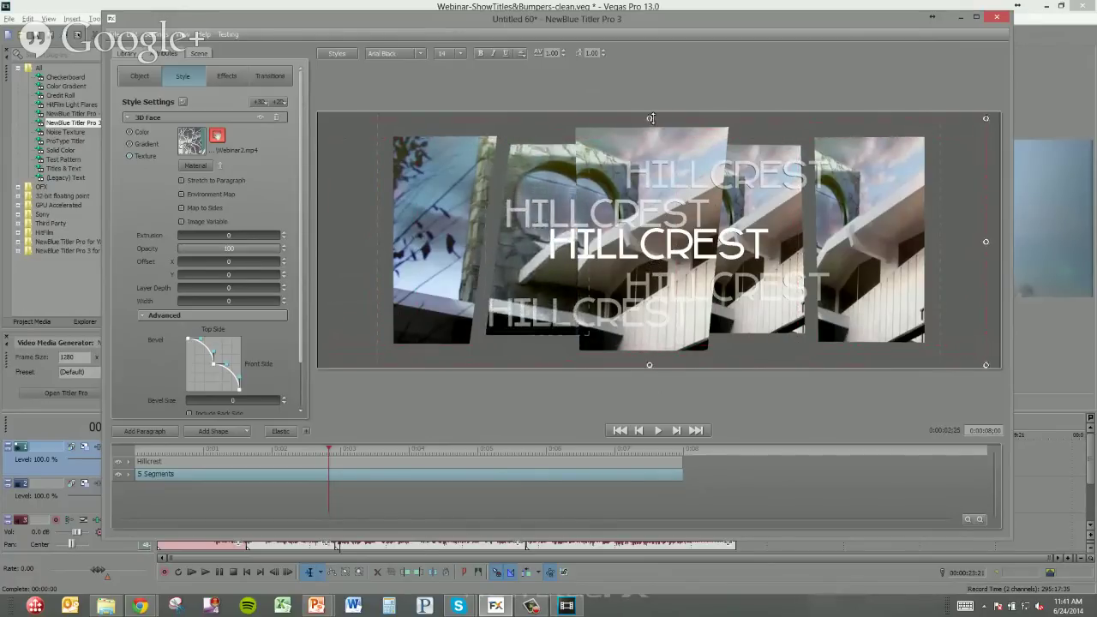
{"action": "left_click", "coordinate": [585, 133]}
{"action": "left_click", "coordinate": [585, 134]}
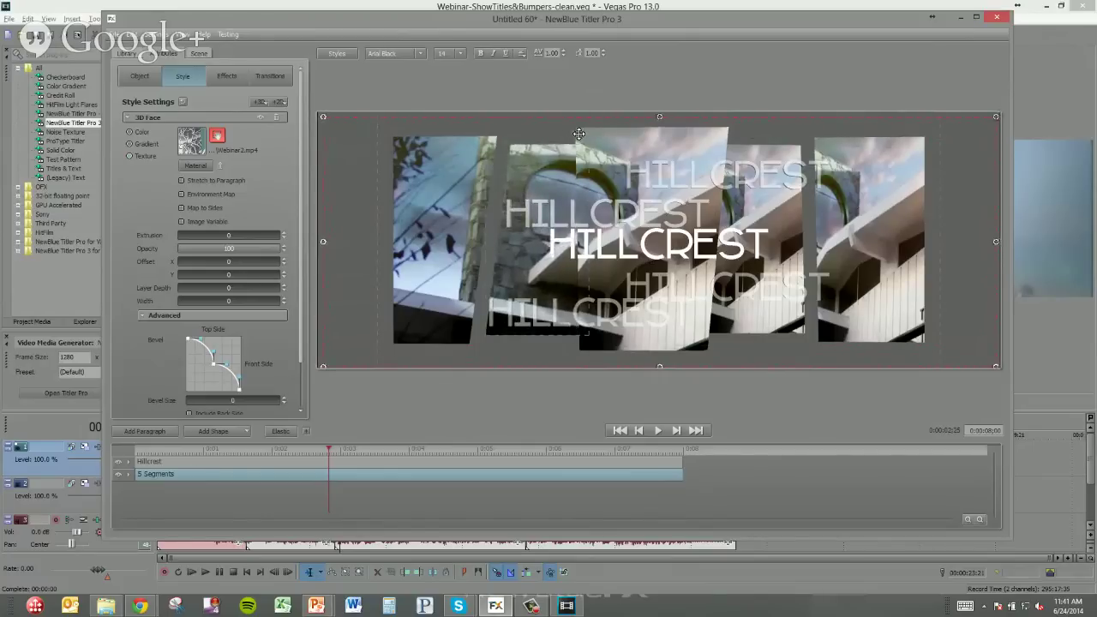
{"action": "left_click", "coordinate": [596, 277]}
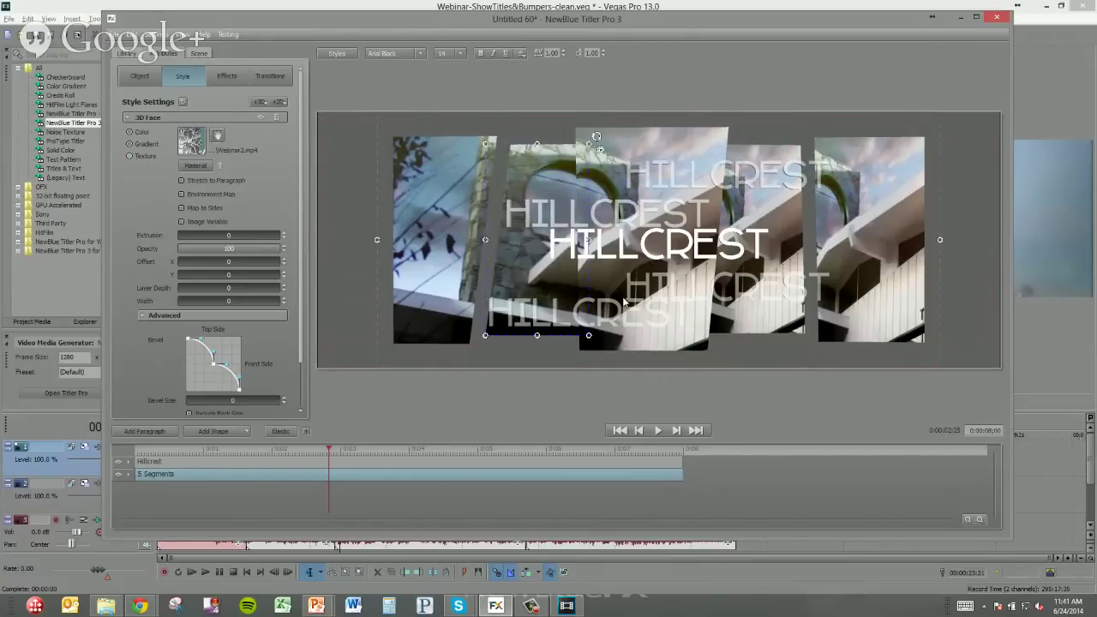
Step: Stretch the third segment's video texture to span the full frame width and height, in line with the first two segments
{"action": "left_click", "coordinate": [684, 349]}
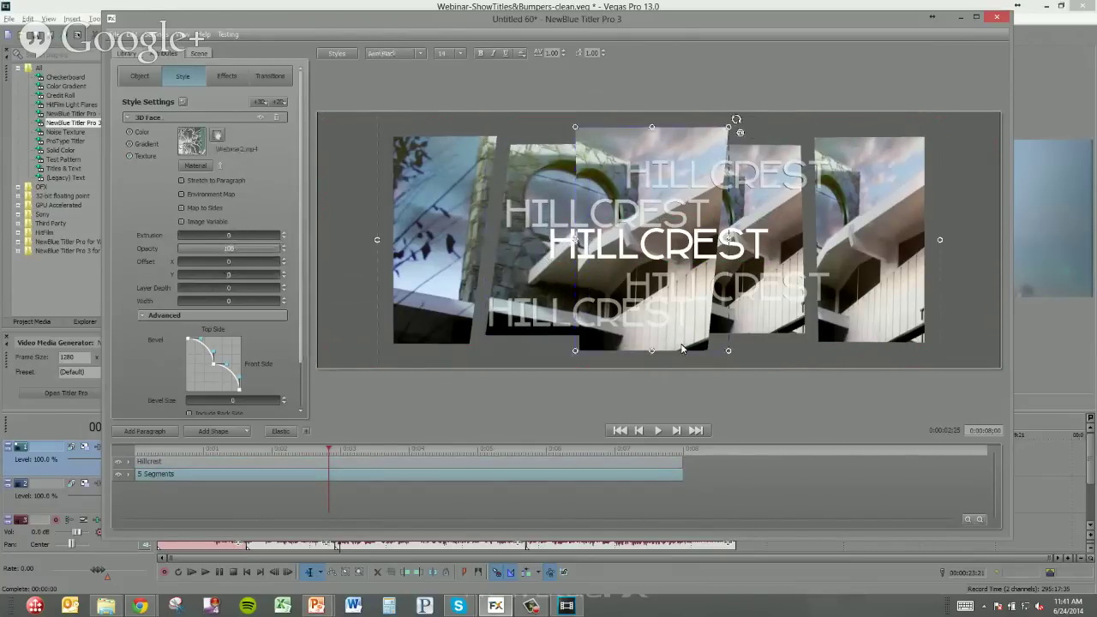
{"action": "left_click", "coordinate": [220, 136]}
{"action": "left_click_drag", "start_coordinate": [464, 247], "coordinate": [314, 233]}
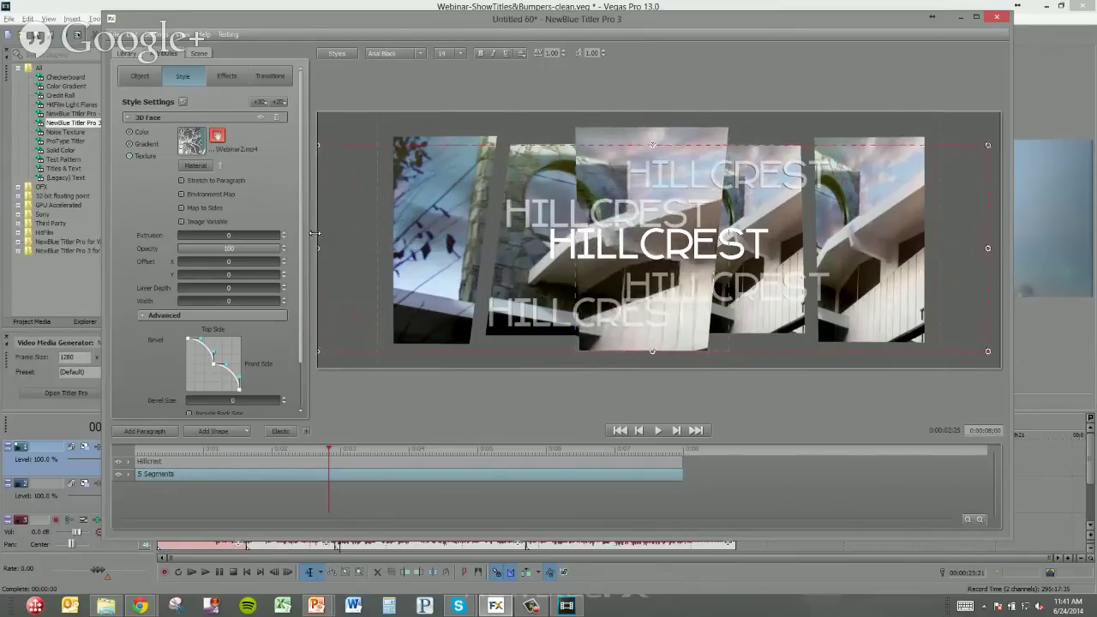
{"action": "left_click_drag", "start_coordinate": [652, 145], "coordinate": [653, 123]}
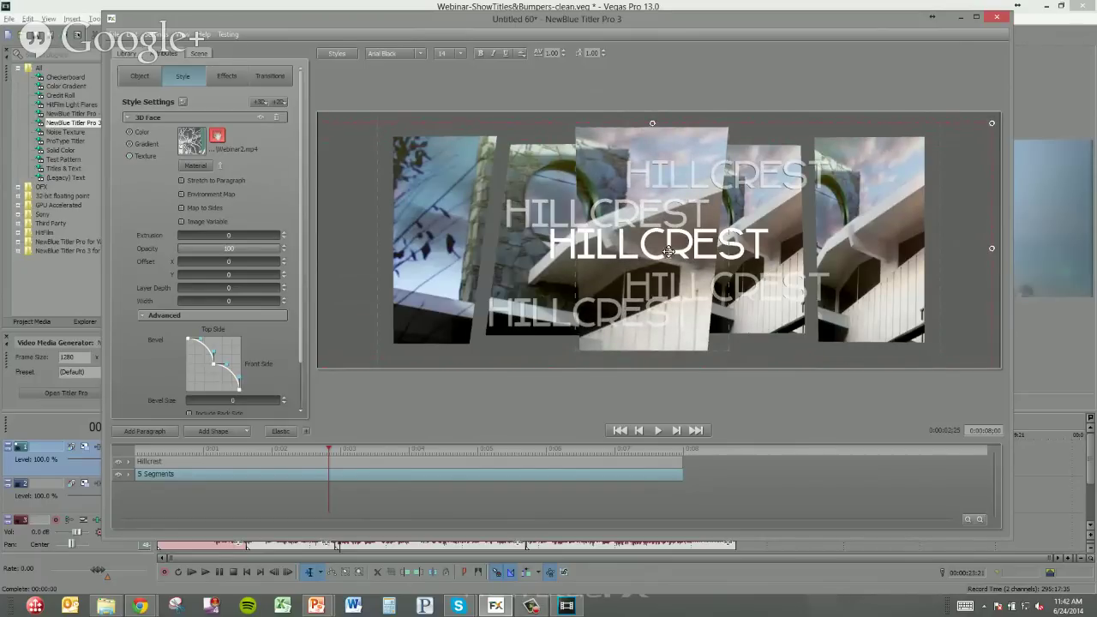
Step: Reposition and stretch the fourth segment's video texture to span the full frame, continuing the image from the third segment
{"action": "left_click", "coordinate": [778, 329]}
{"action": "left_click", "coordinate": [217, 135]}
{"action": "left_click", "coordinate": [743, 287]}
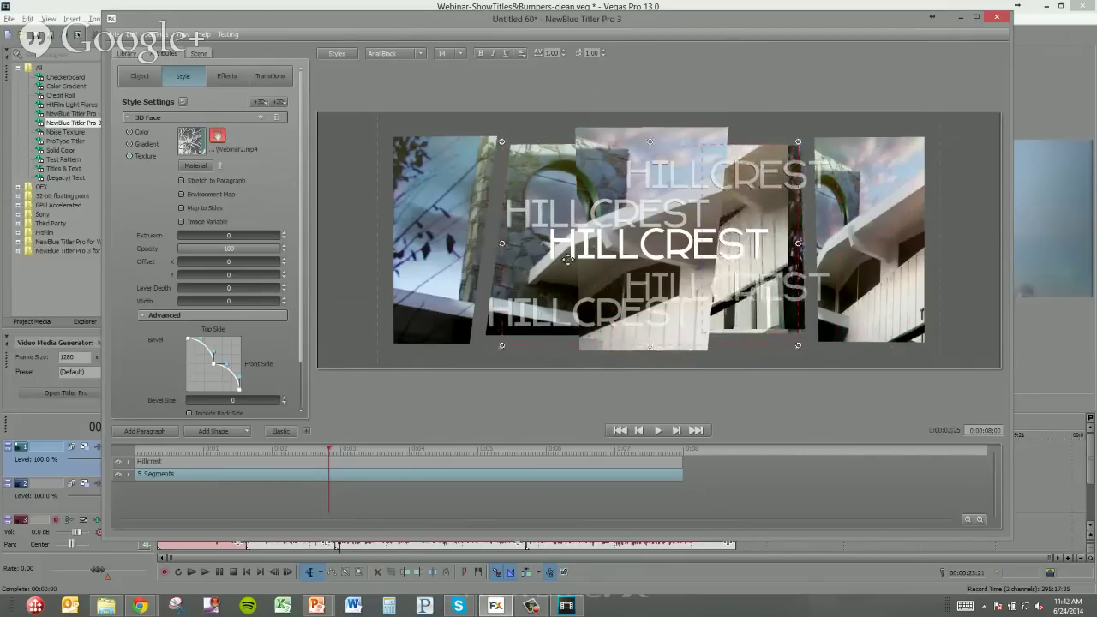
{"action": "left_click", "coordinate": [363, 238]}
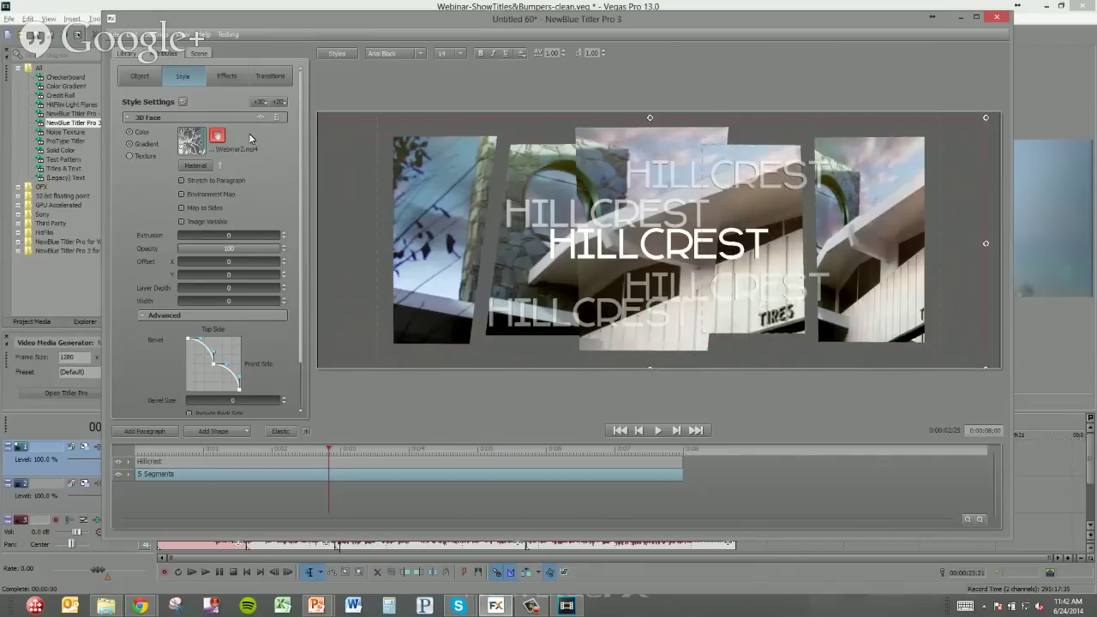
Step: Reposition and stretch the fifth segment's video texture to the full frame, and check the combined image at another time
{"action": "left_click", "coordinate": [897, 294]}
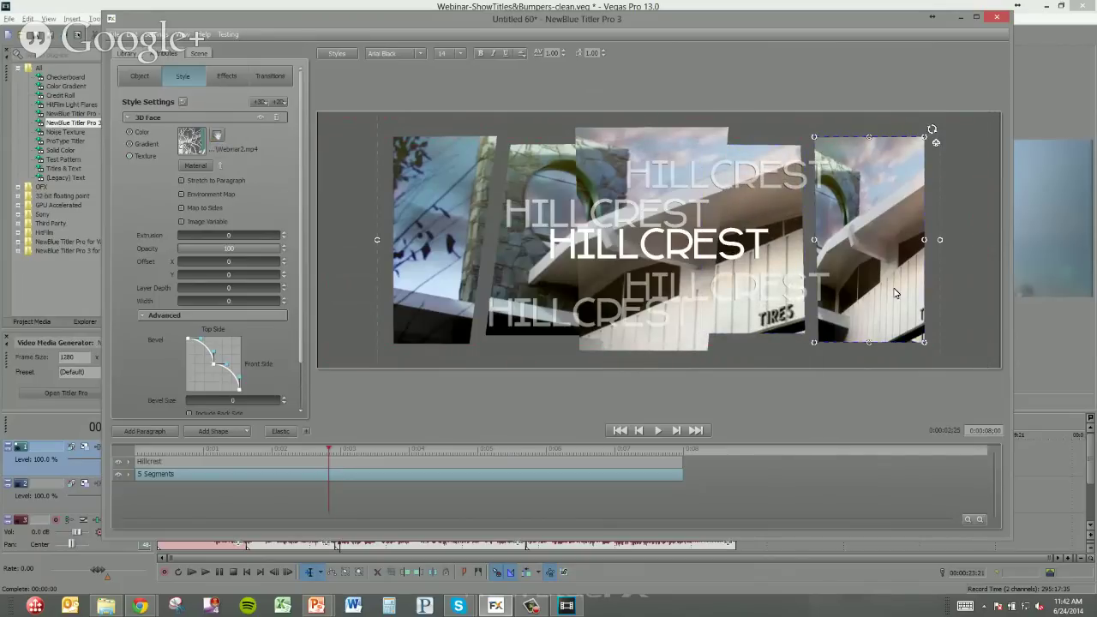
{"action": "left_click", "coordinate": [218, 140]}
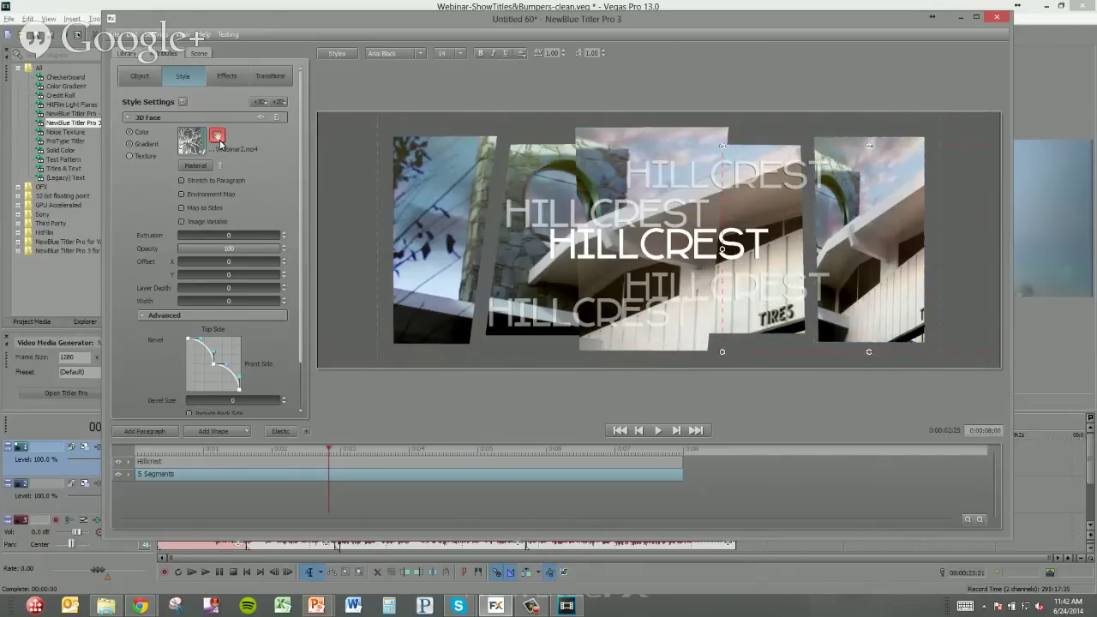
{"action": "left_click", "coordinate": [554, 240]}
{"action": "left_click_drag", "start_coordinate": [479, 241], "coordinate": [343, 233]}
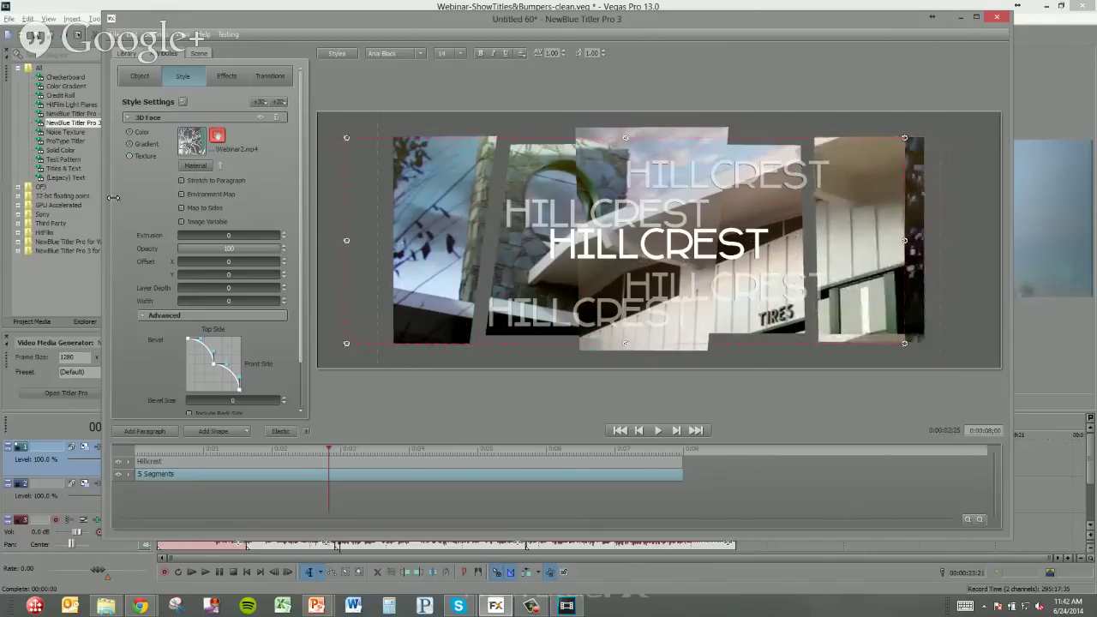
{"action": "left_click", "coordinate": [492, 268]}
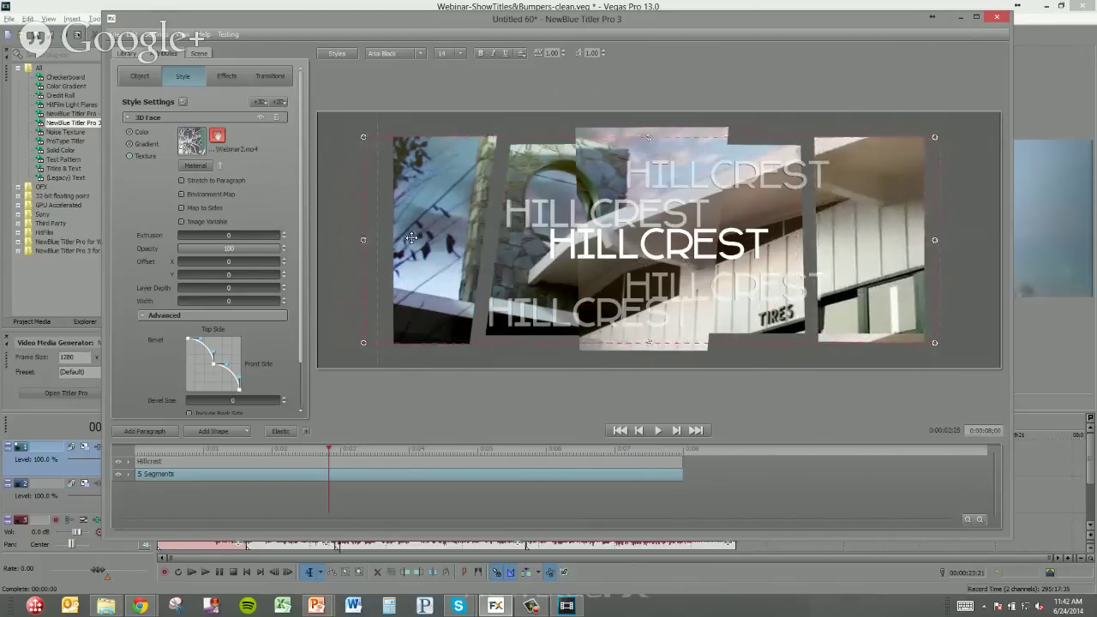
{"action": "left_click_drag", "start_coordinate": [366, 239], "coordinate": [302, 235]}
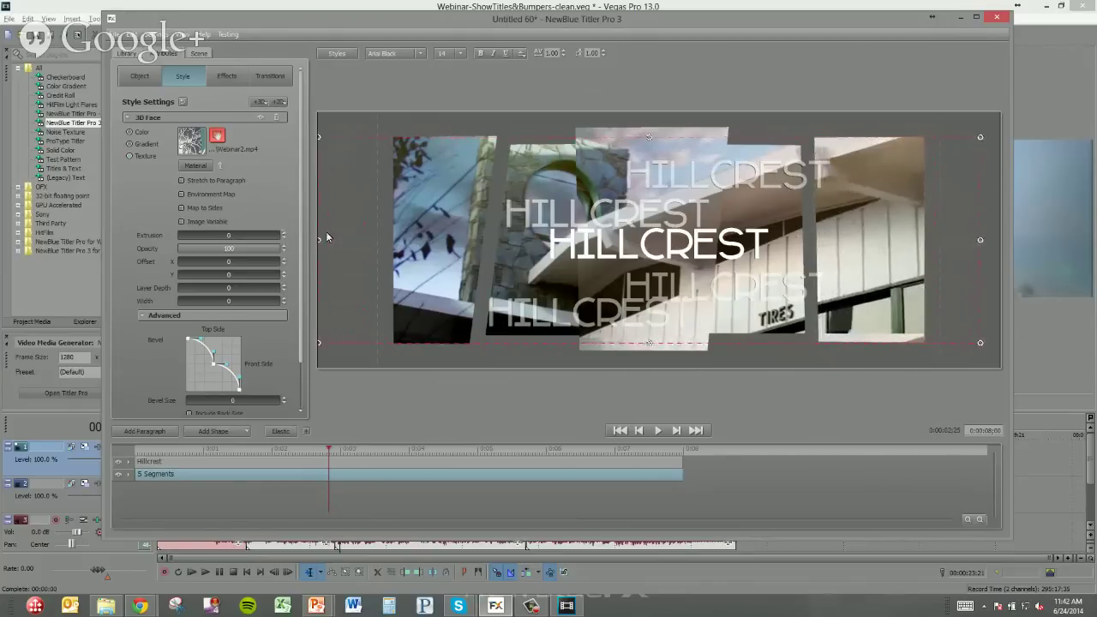
{"action": "left_click_drag", "start_coordinate": [648, 137], "coordinate": [649, 115]}
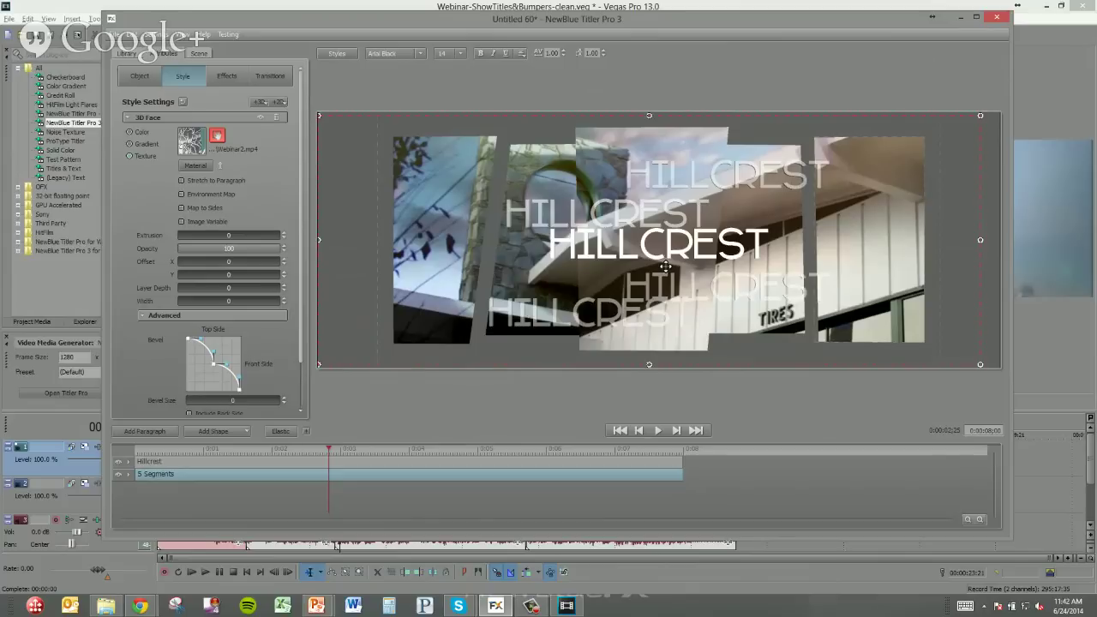
{"action": "left_click", "coordinate": [217, 134]}
{"action": "left_click_drag", "start_coordinate": [338, 451], "coordinate": [358, 475]}
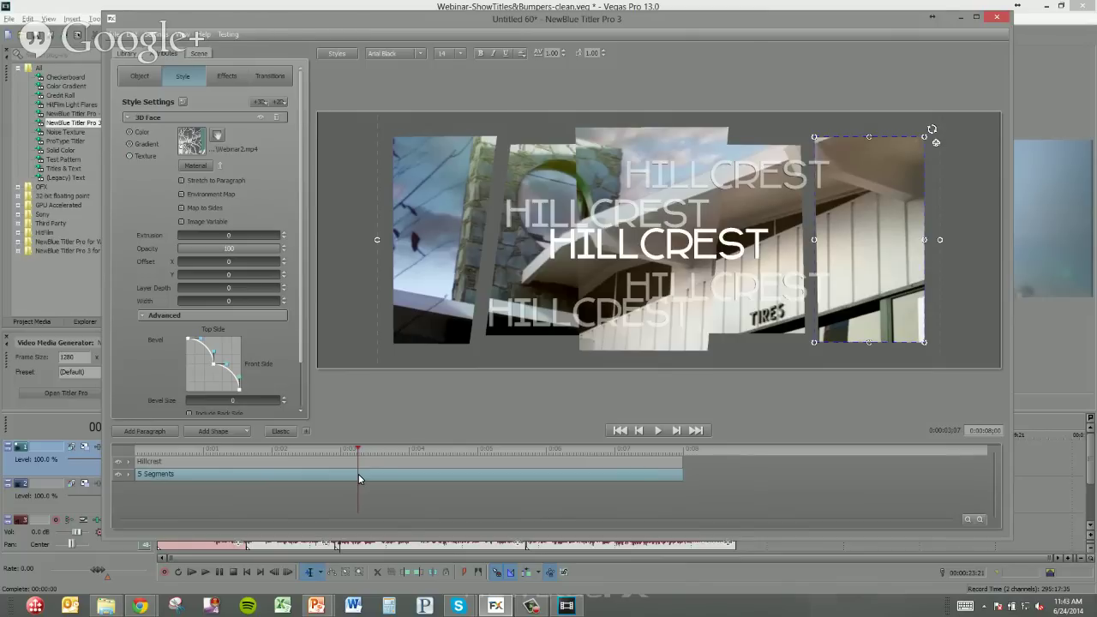
Step: Preview the library's Fly In animation transitions on the whole 5 Segments shape and apply the Letters Right preset
{"action": "right_click", "coordinate": [890, 331]}
{"action": "left_click", "coordinate": [922, 339]}
{"action": "left_click", "coordinate": [128, 55]}
{"action": "left_click", "coordinate": [120, 120]}
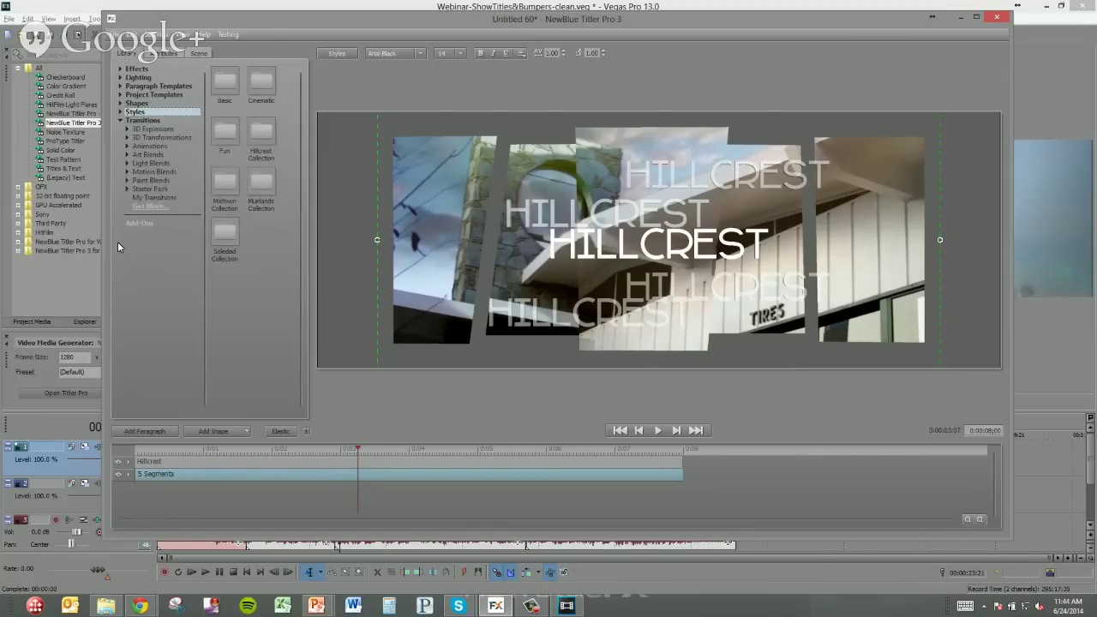
{"action": "left_click", "coordinate": [127, 146]}
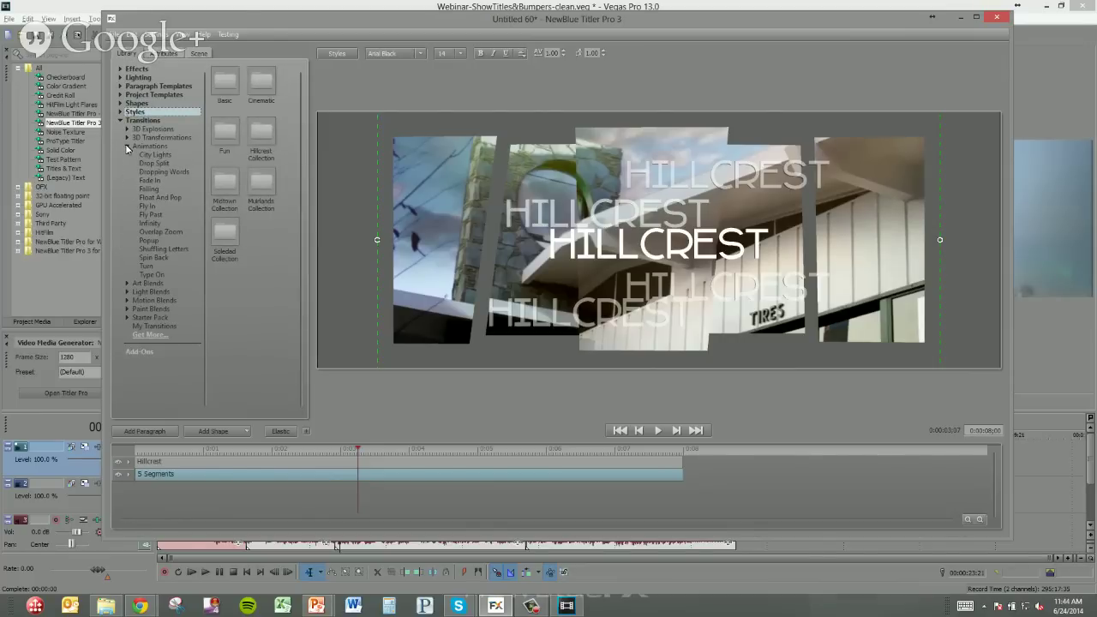
{"action": "left_click", "coordinate": [153, 206]}
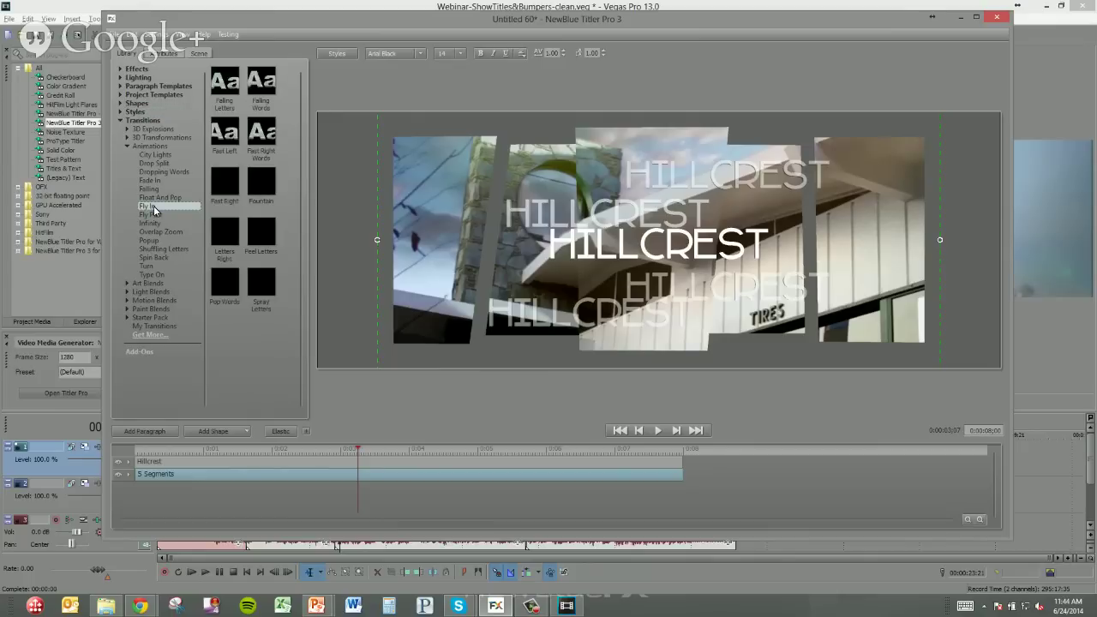
{"action": "left_click", "coordinate": [218, 82]}
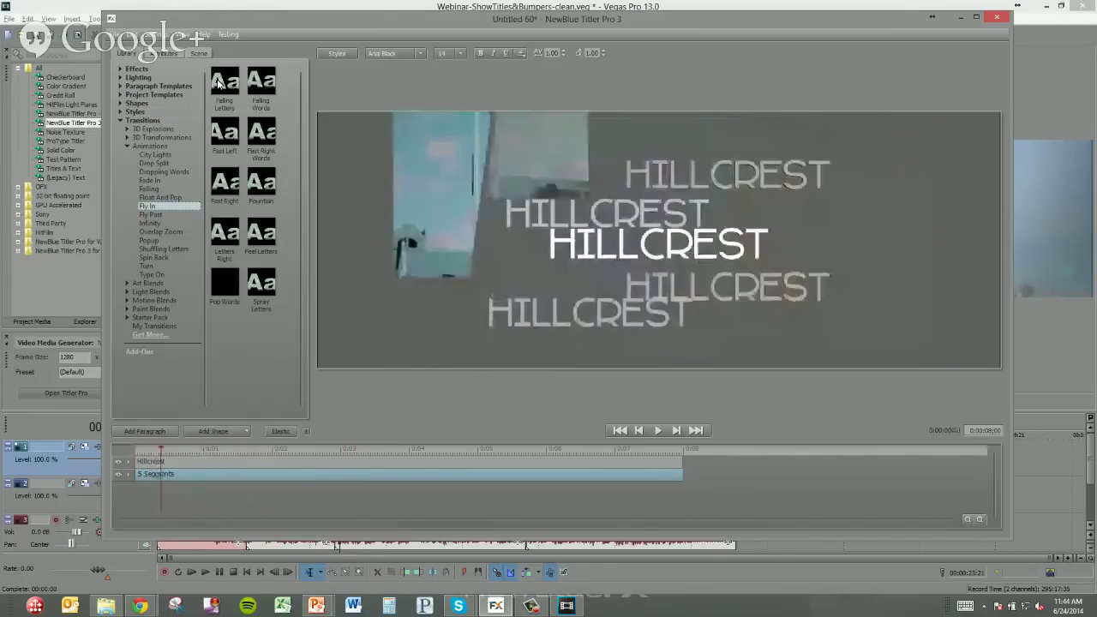
{"action": "left_click", "coordinate": [258, 82]}
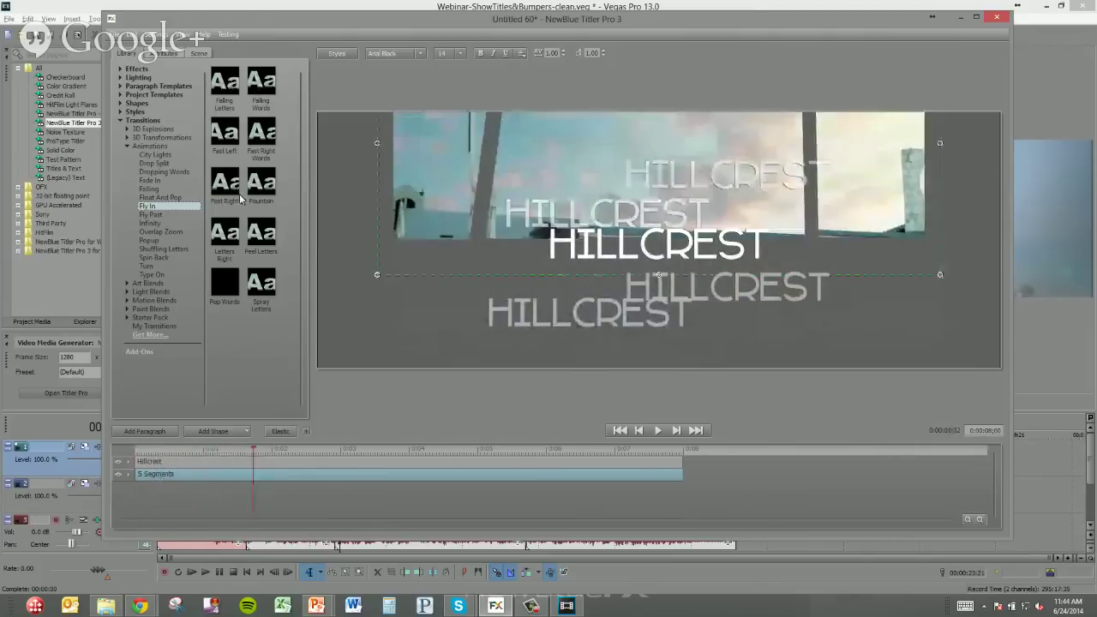
{"action": "left_click", "coordinate": [223, 233]}
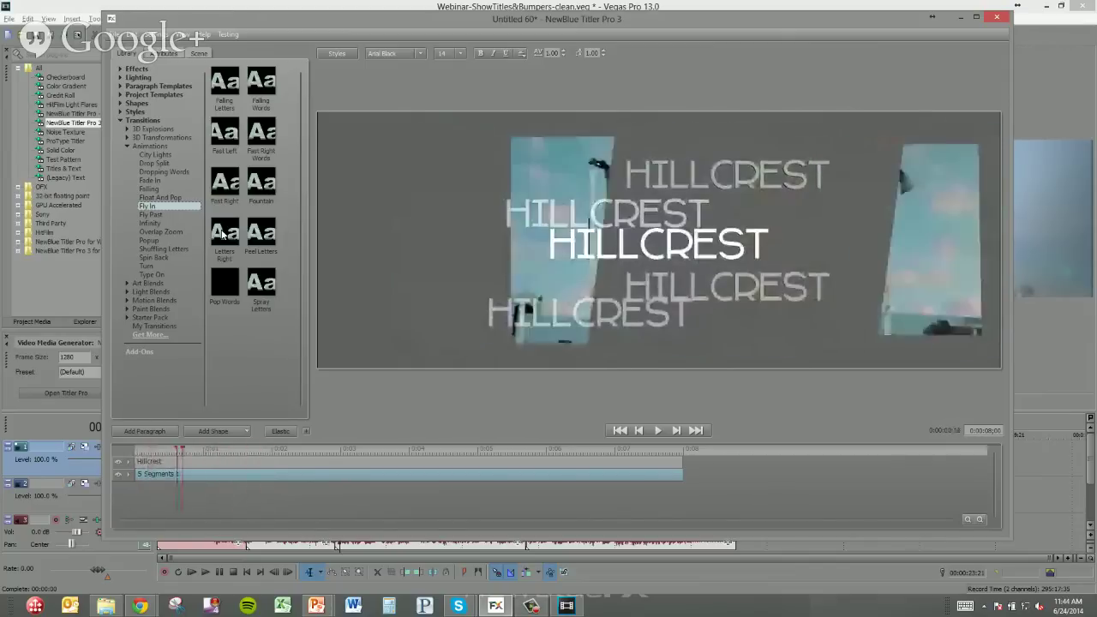
{"action": "double_click", "coordinate": [223, 232]}
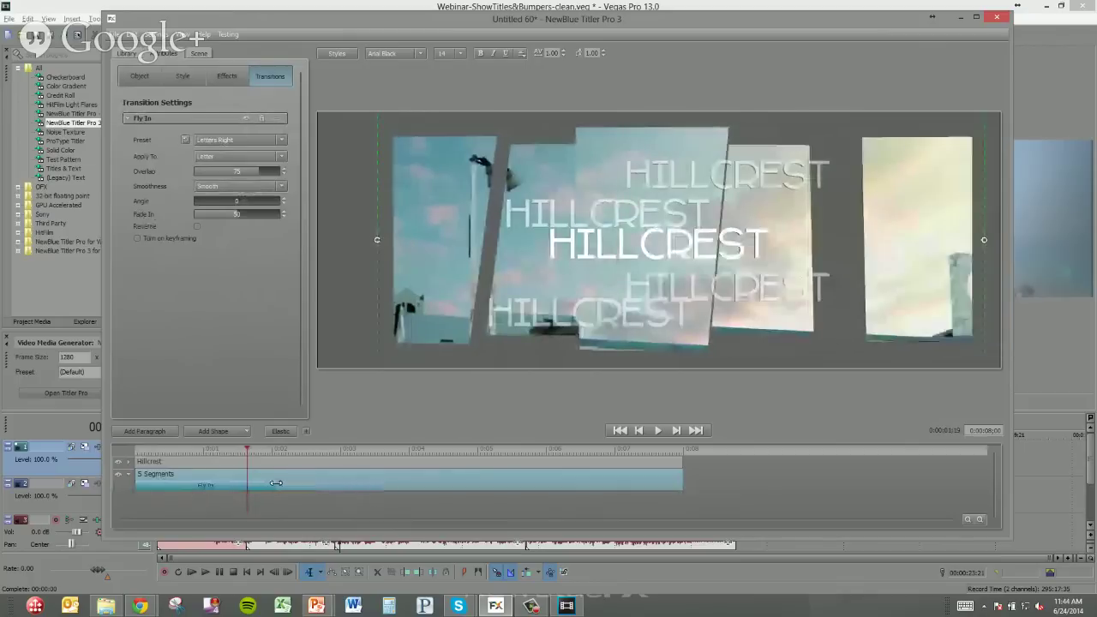
Step: Set the title's duration to 4 seconds and lengthen the segments' Fly In transition to about 2 seconds
{"action": "left_click_drag", "start_coordinate": [270, 487], "coordinate": [300, 485]}
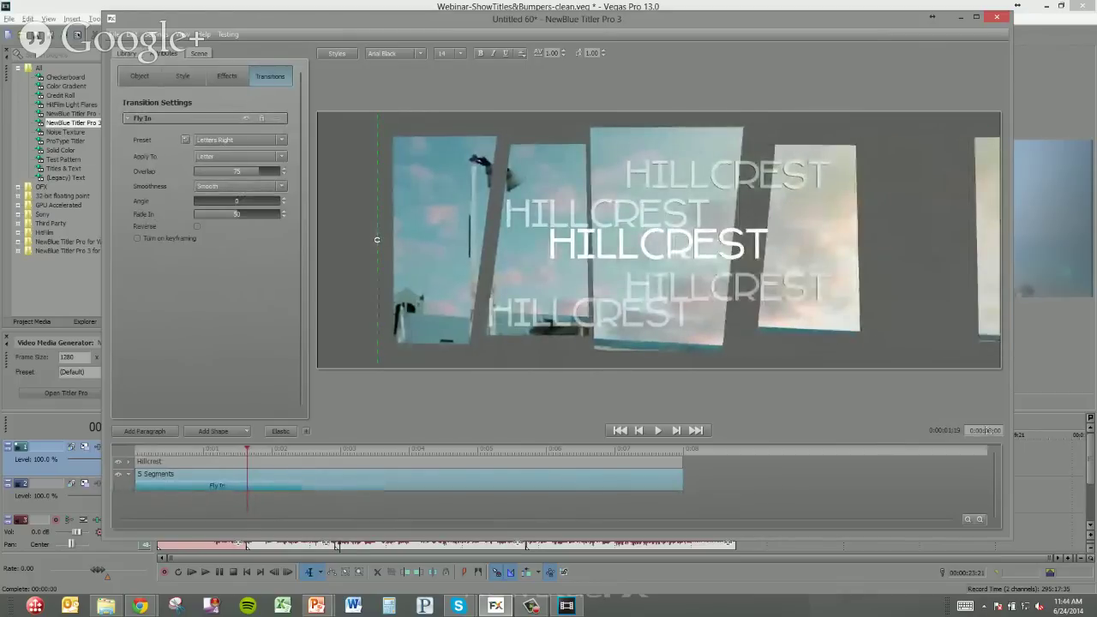
{"action": "key", "text": "Return"}
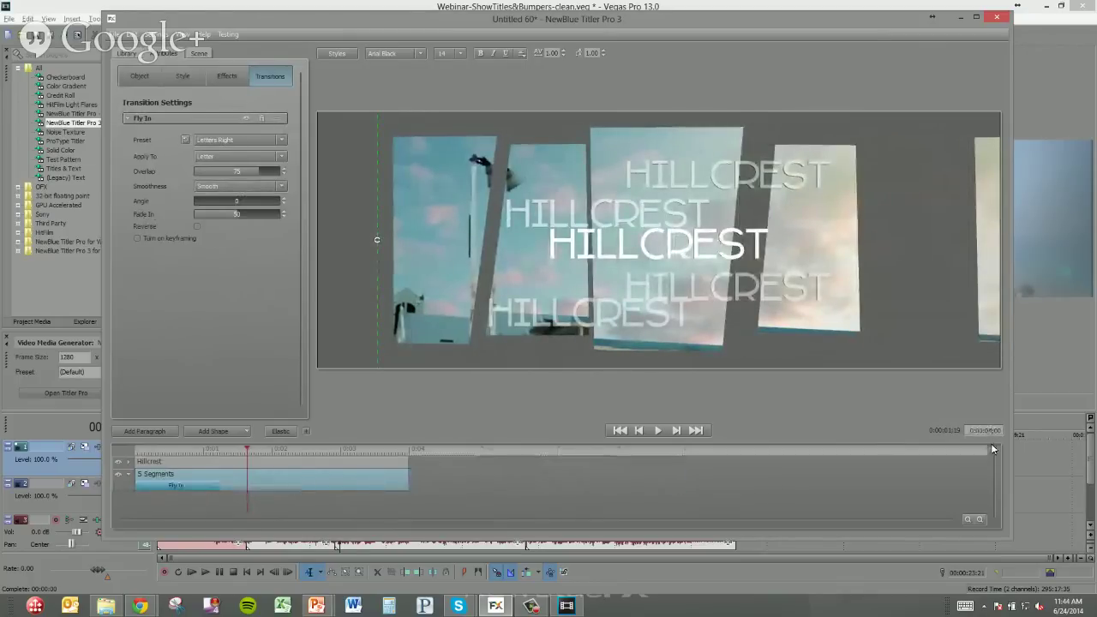
{"action": "left_click", "coordinate": [967, 518]}
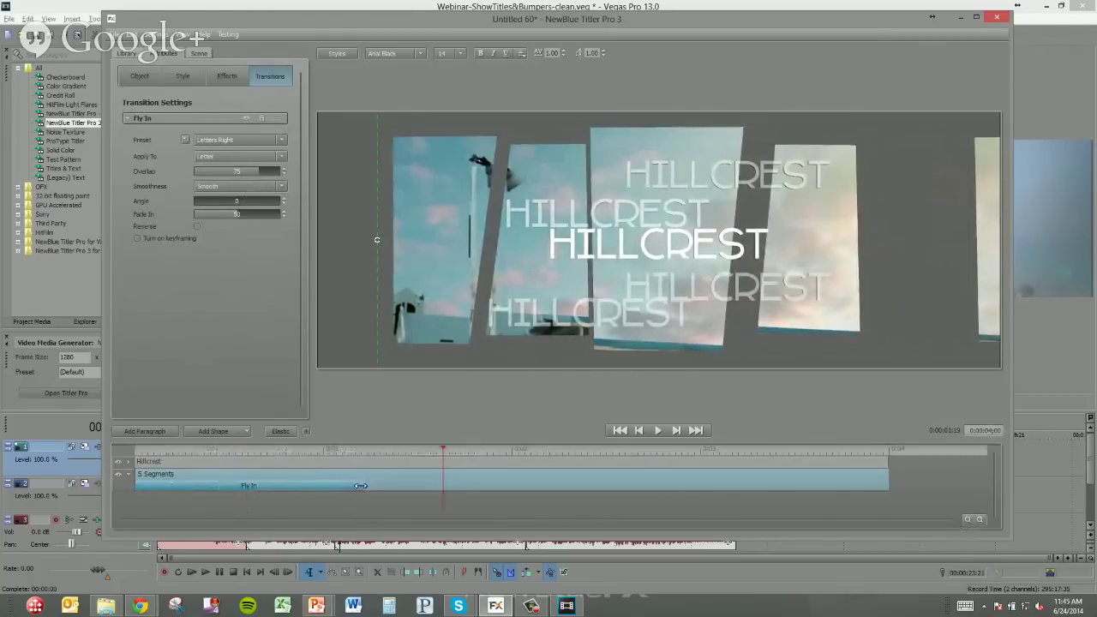
{"action": "left_click_drag", "start_coordinate": [367, 487], "coordinate": [505, 486]}
{"action": "left_click_drag", "start_coordinate": [409, 449], "coordinate": [436, 470]}
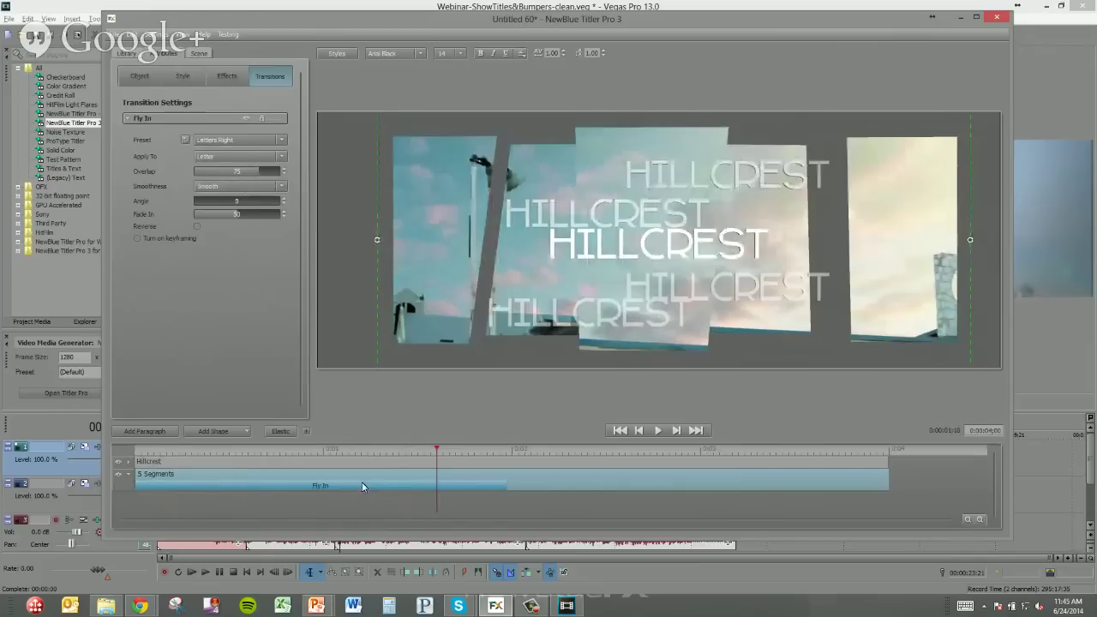
Step: Duplicate the Fly In transition and fit the copy to the shape's end, starting at about 2.7 seconds
{"action": "right_click", "coordinate": [316, 485]}
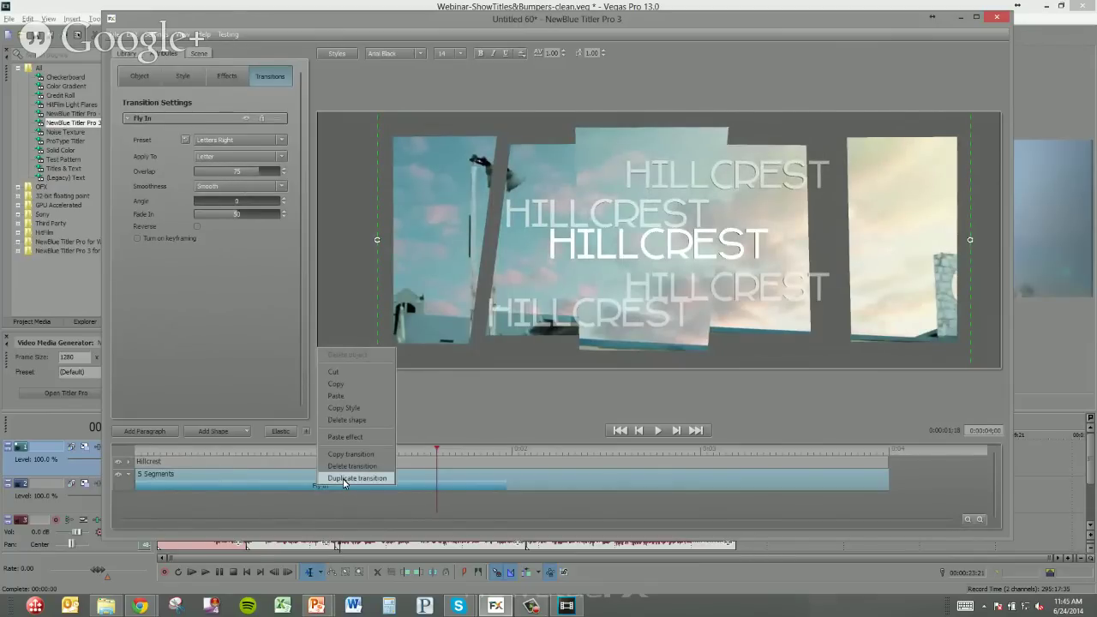
{"action": "left_click", "coordinate": [344, 481]}
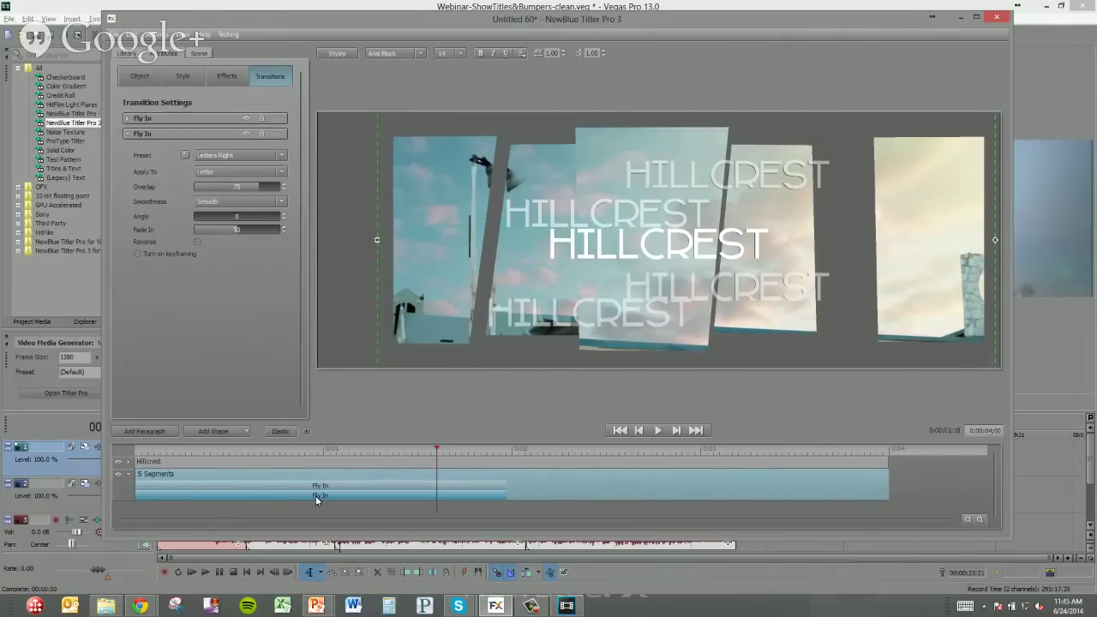
{"action": "left_click_drag", "start_coordinate": [316, 495], "coordinate": [761, 497]}
{"action": "left_click_drag", "start_coordinate": [519, 497], "coordinate": [642, 498]}
{"action": "left_click_drag", "start_coordinate": [630, 451], "coordinate": [771, 479]}
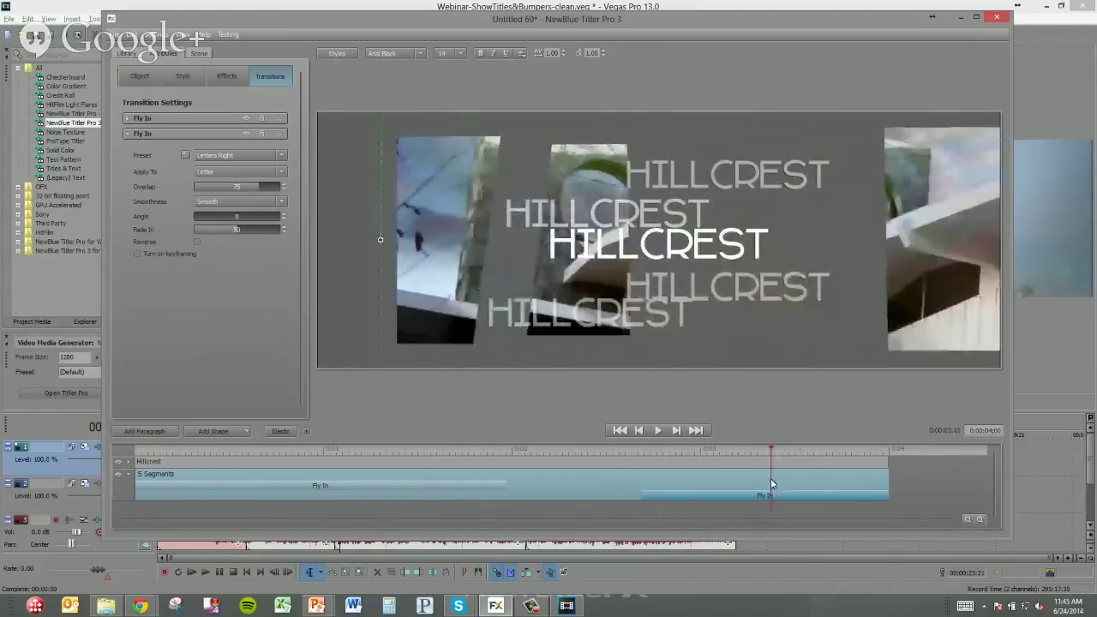
Step: Raise the second Fly In transition's angle so the segments move toward the opposite side, and enable Reverse
{"action": "left_click_drag", "start_coordinate": [209, 223], "coordinate": [237, 221]}
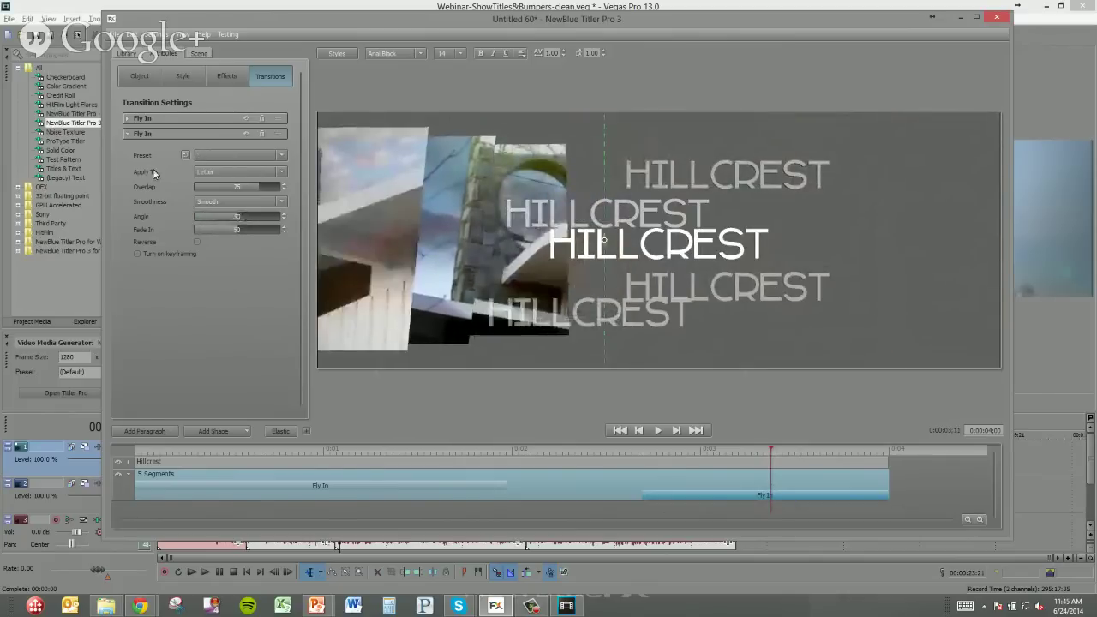
{"action": "left_click", "coordinate": [665, 452]}
{"action": "mouse_move", "coordinate": [683, 455]}
{"action": "left_mouse_down"}
{"action": "mouse_move", "coordinate": [815, 458]}
{"action": "mouse_move", "coordinate": [683, 458]}
{"action": "mouse_move", "coordinate": [692, 458]}
{"action": "left_mouse_up"}
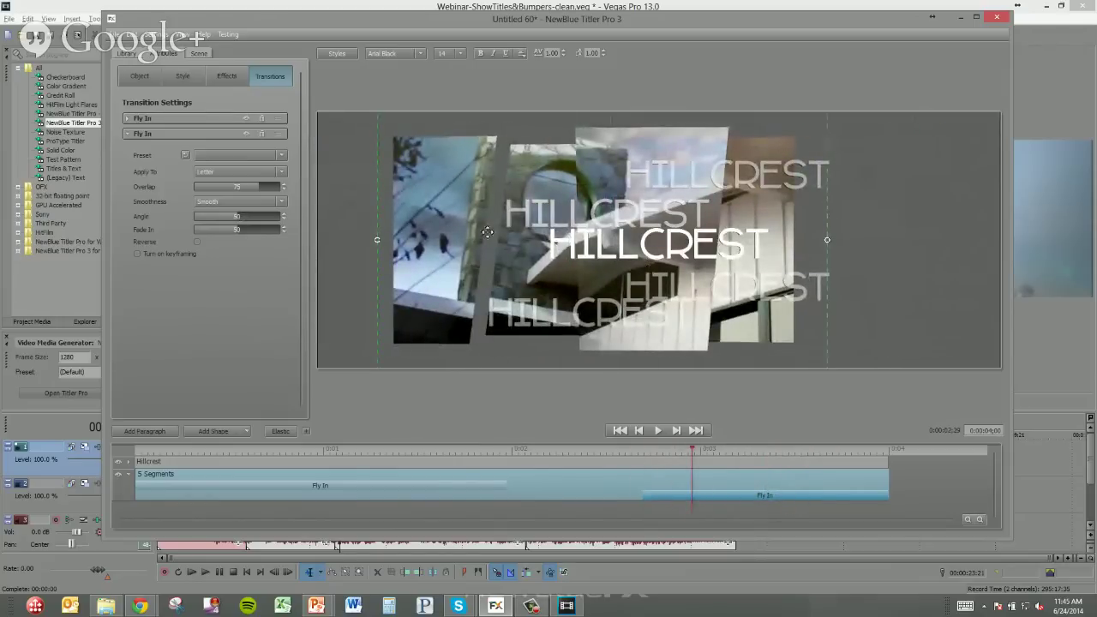
{"action": "left_click", "coordinate": [197, 242]}
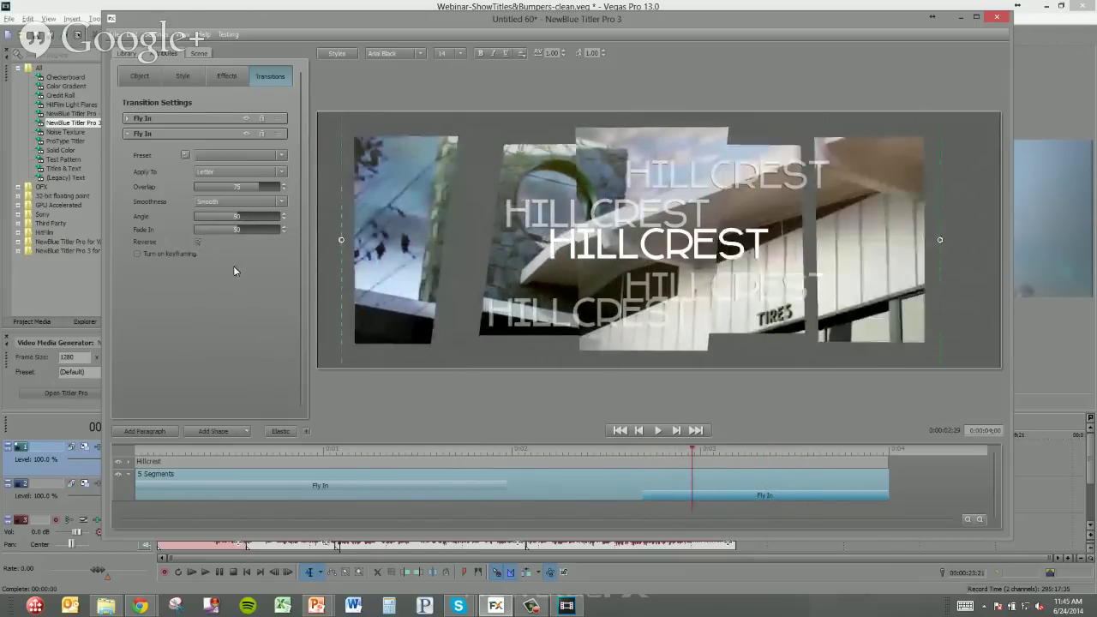
Step: Turn on keyframing for the 5 Segments object and add a second keyframe at 0:00:02;13
{"action": "left_click_drag", "start_coordinate": [566, 452], "coordinate": [597, 473]}
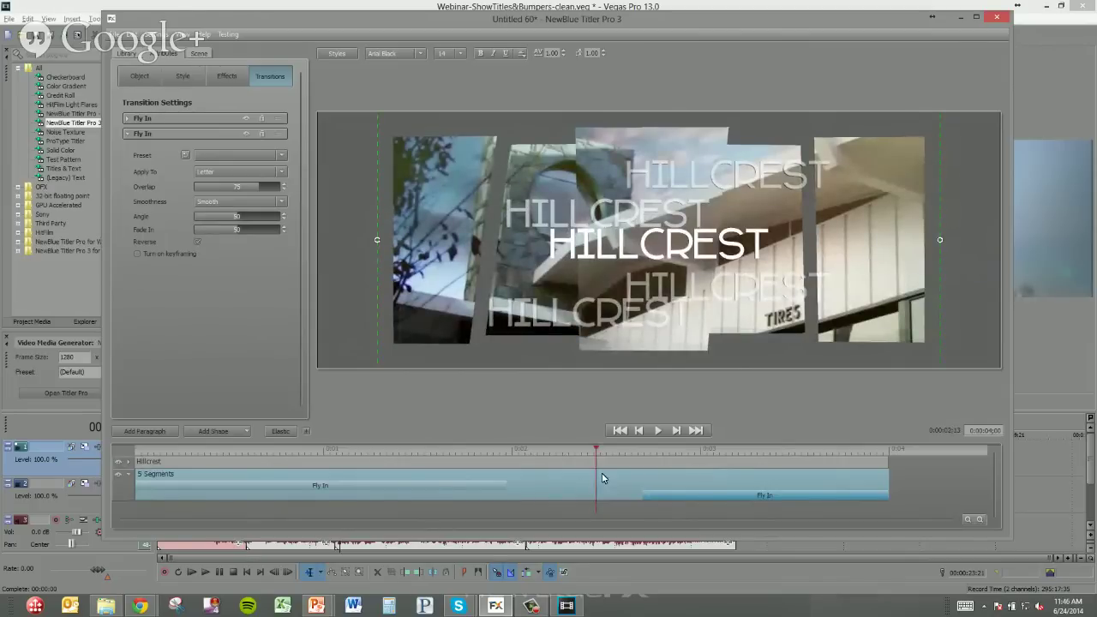
{"action": "left_click", "coordinate": [142, 77]}
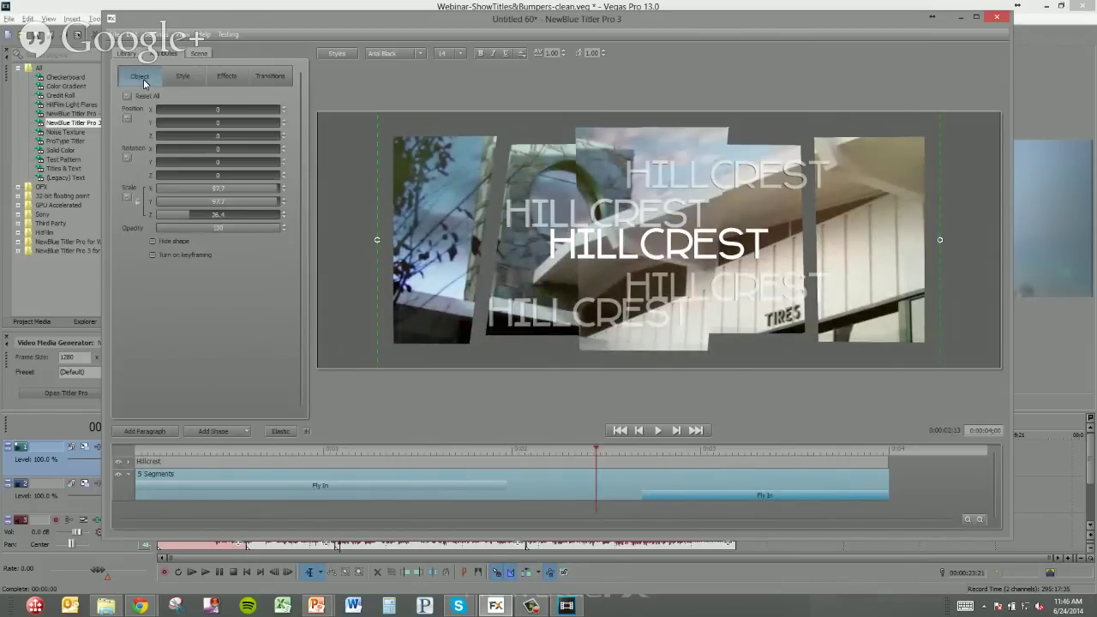
{"action": "left_click", "coordinate": [152, 255]}
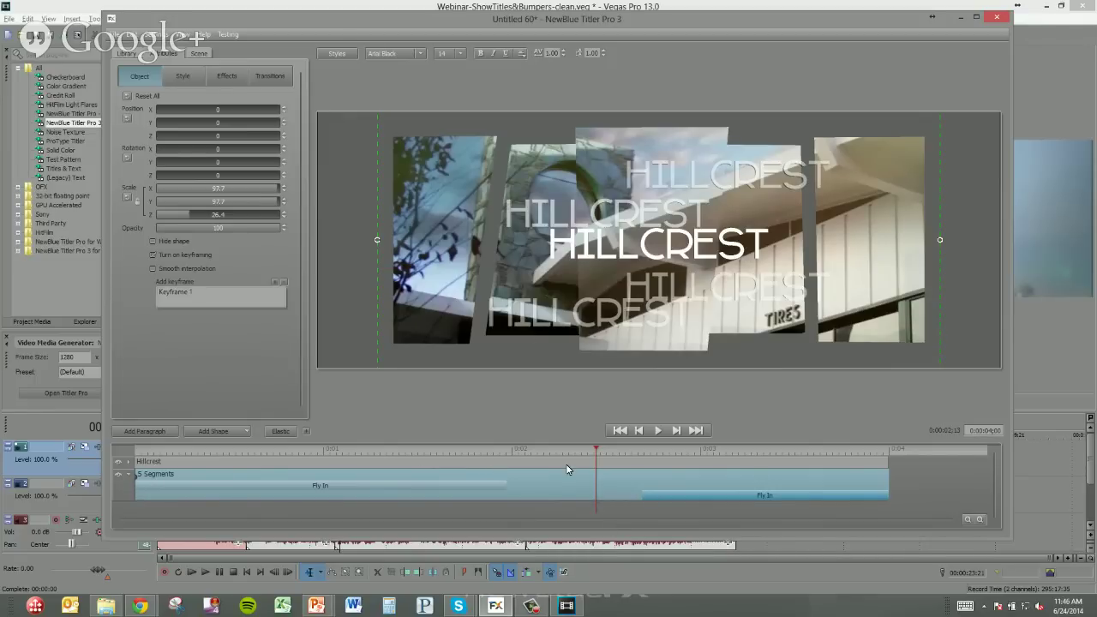
{"action": "left_click", "coordinate": [277, 282]}
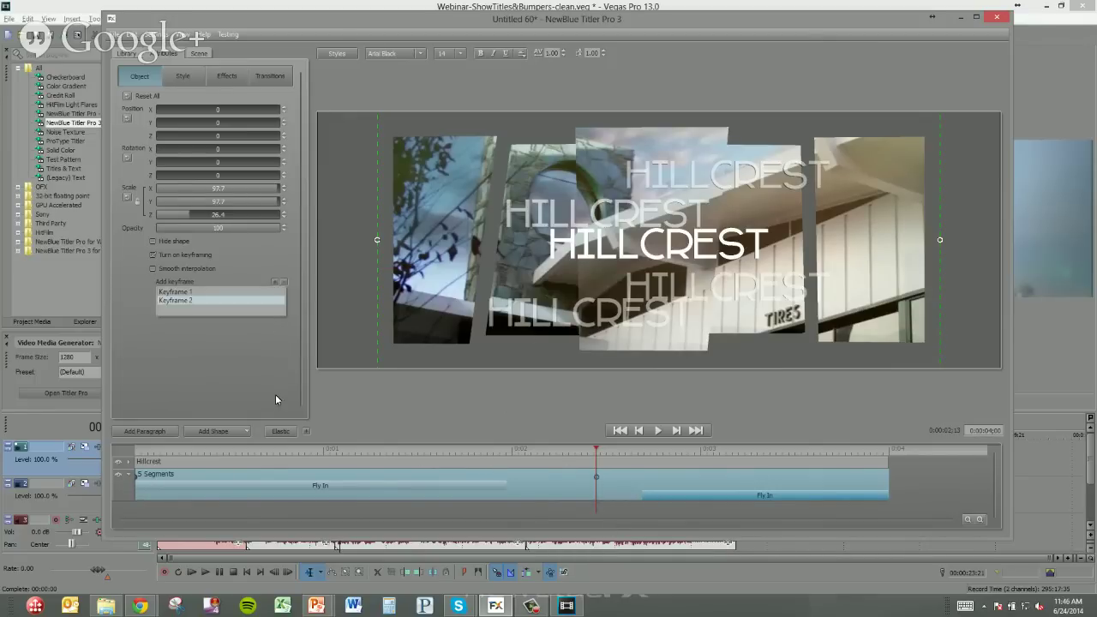
Step: Keyframe the segments' Z position at about 261 at 0:00:03;11, bringing them toward the viewer
{"action": "left_click", "coordinate": [617, 479]}
{"action": "left_click_drag", "start_coordinate": [598, 448], "coordinate": [774, 470]}
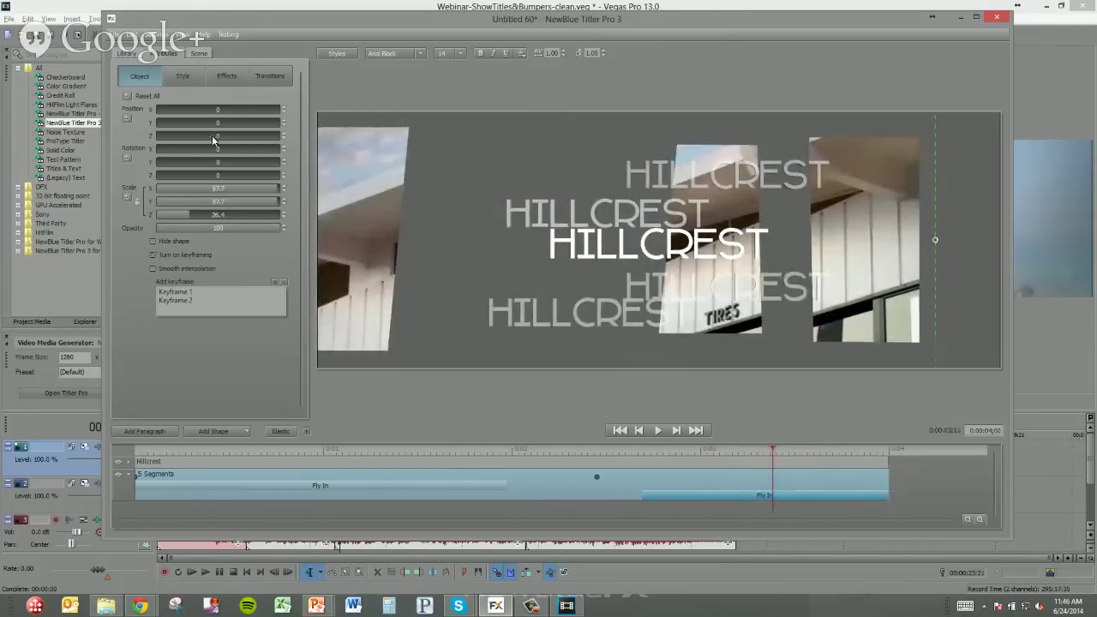
{"action": "left_click_drag", "start_coordinate": [186, 134], "coordinate": [254, 145]}
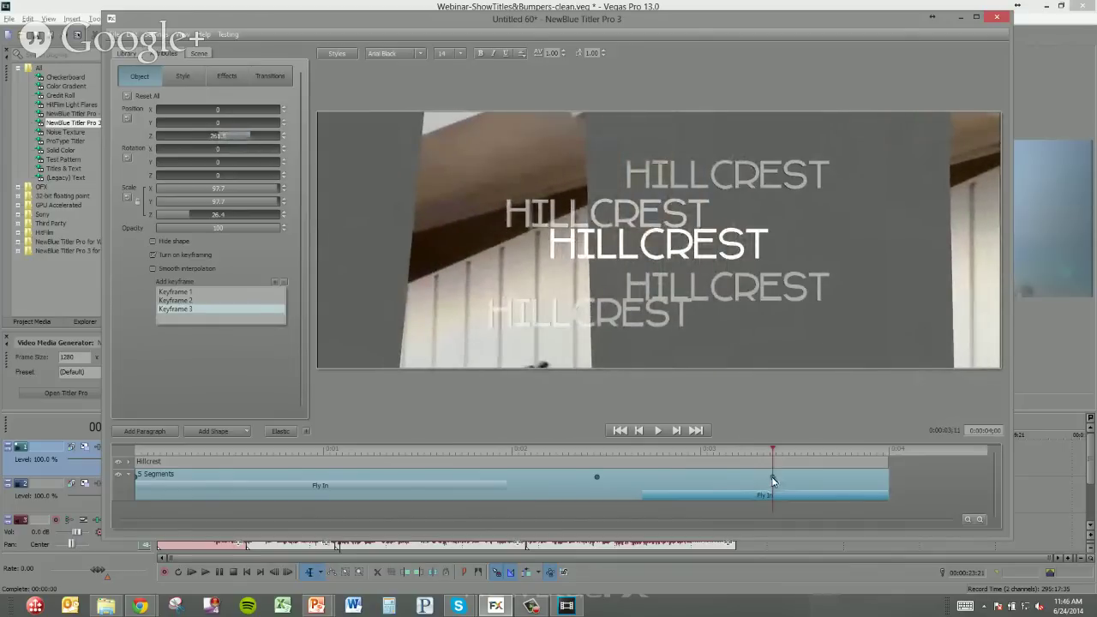
Step: Move the segments' third keyframe to about 3.8 seconds and play back the animation to check the timing
{"action": "left_click_drag", "start_coordinate": [737, 455], "coordinate": [860, 477]}
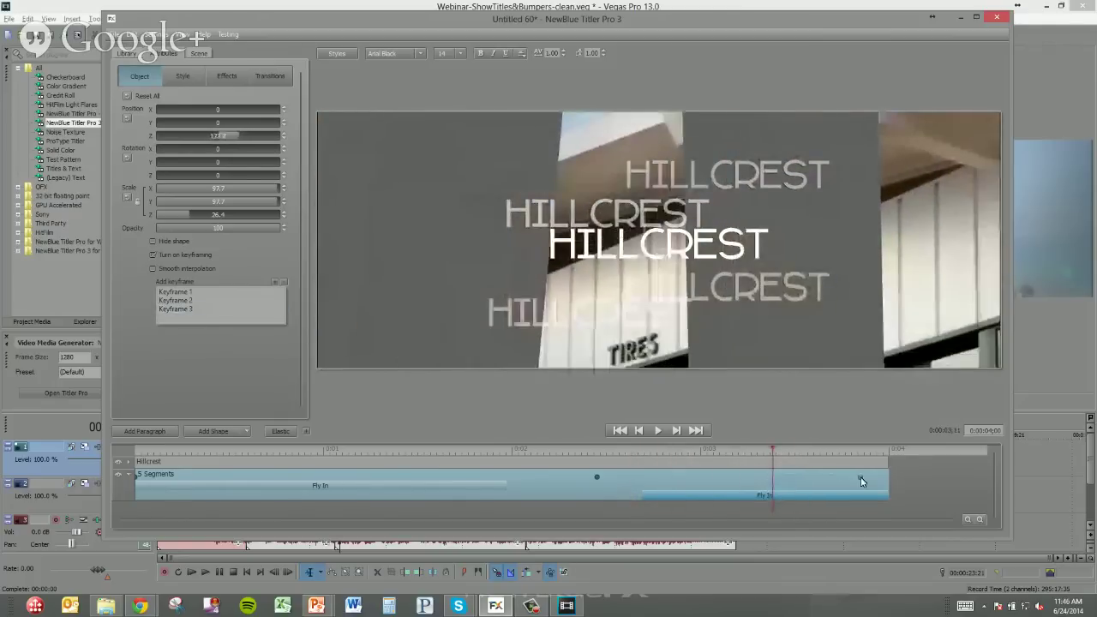
{"action": "left_click_drag", "start_coordinate": [778, 450], "coordinate": [120, 454]}
{"action": "left_click", "coordinate": [660, 430]}
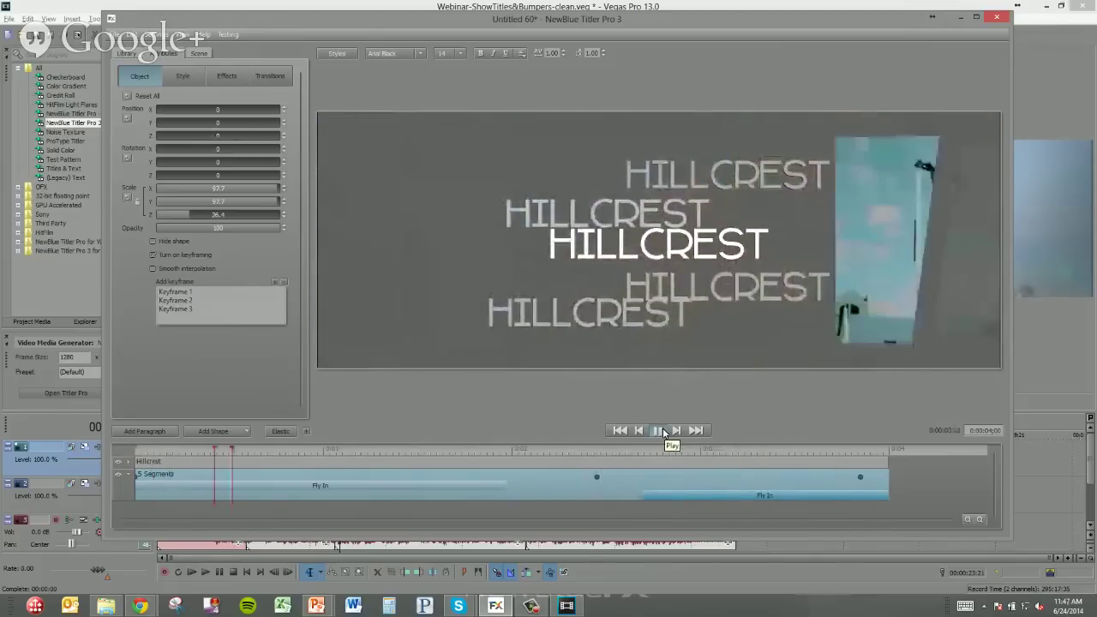
{"action": "left_click", "coordinate": [659, 431]}
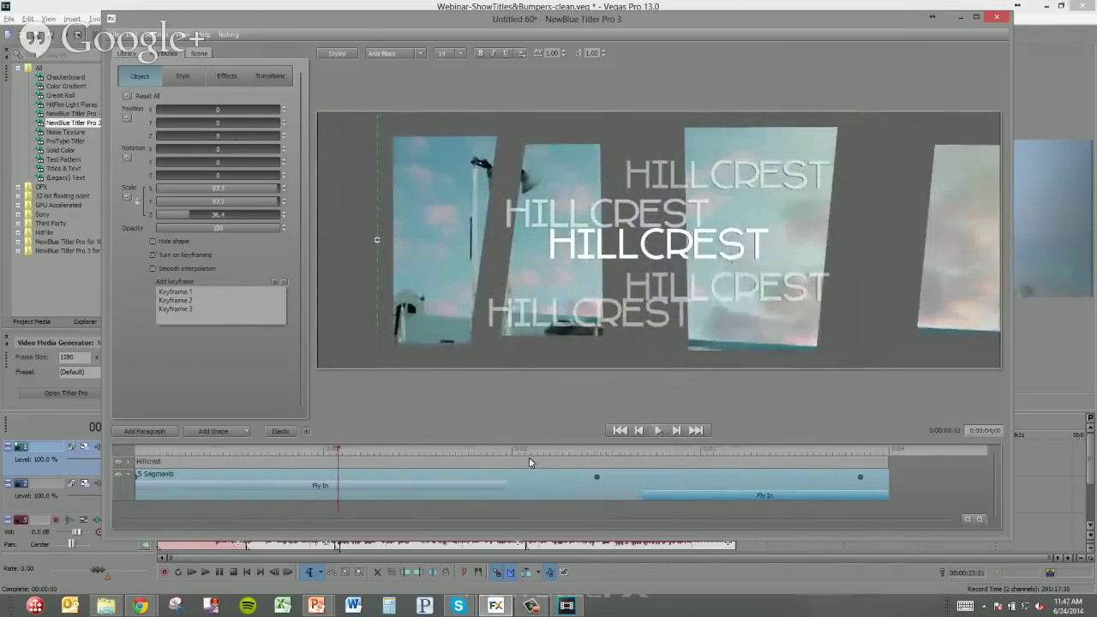
{"action": "left_click_drag", "start_coordinate": [526, 445], "coordinate": [555, 446]}
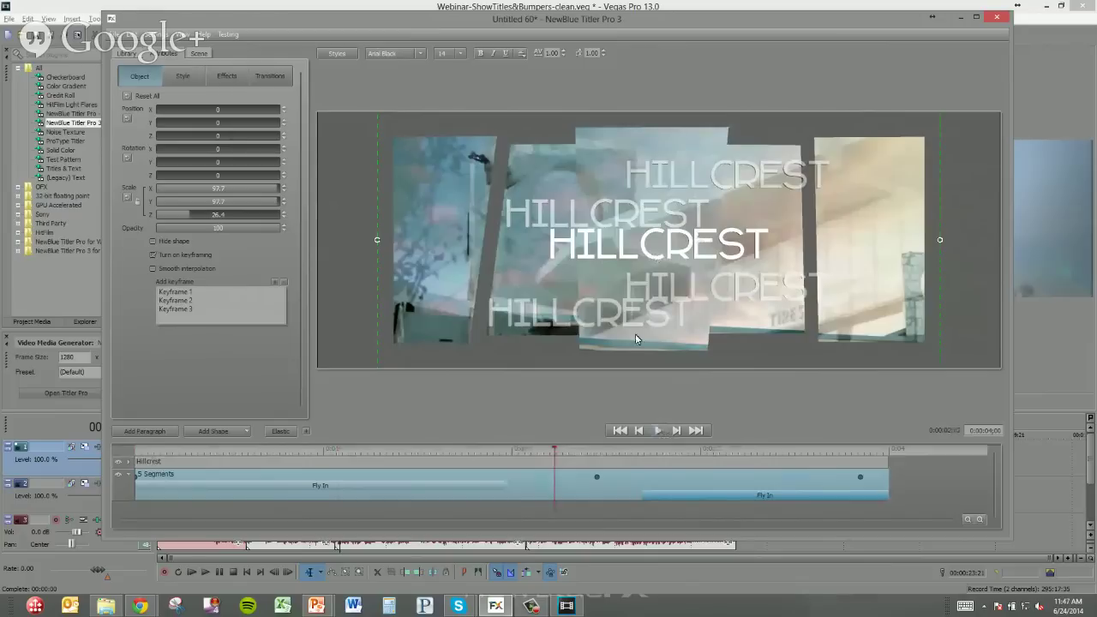
Step: Apply the Drop preset of the Fly Past transition to the Hillcrest paragraph
{"action": "left_click", "coordinate": [542, 464]}
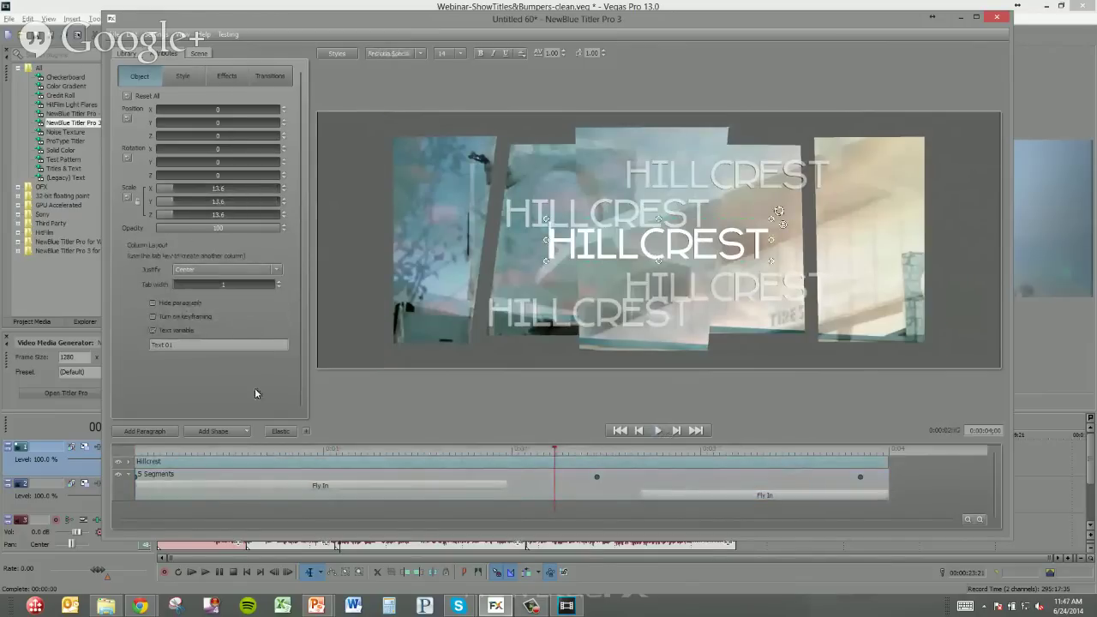
{"action": "left_click", "coordinate": [127, 54]}
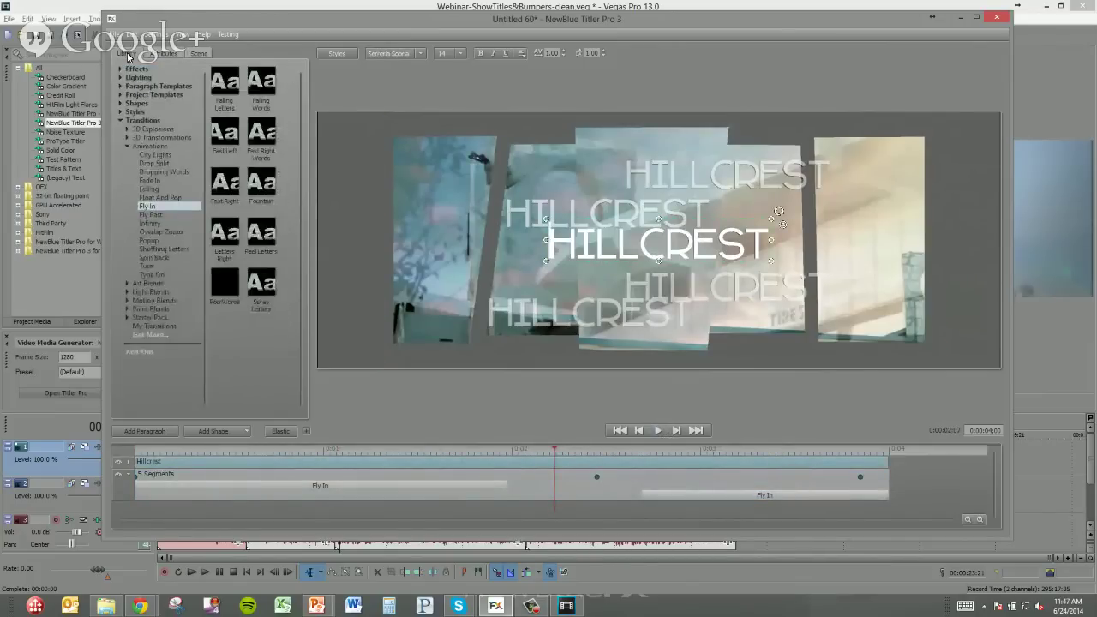
{"action": "left_click", "coordinate": [147, 215]}
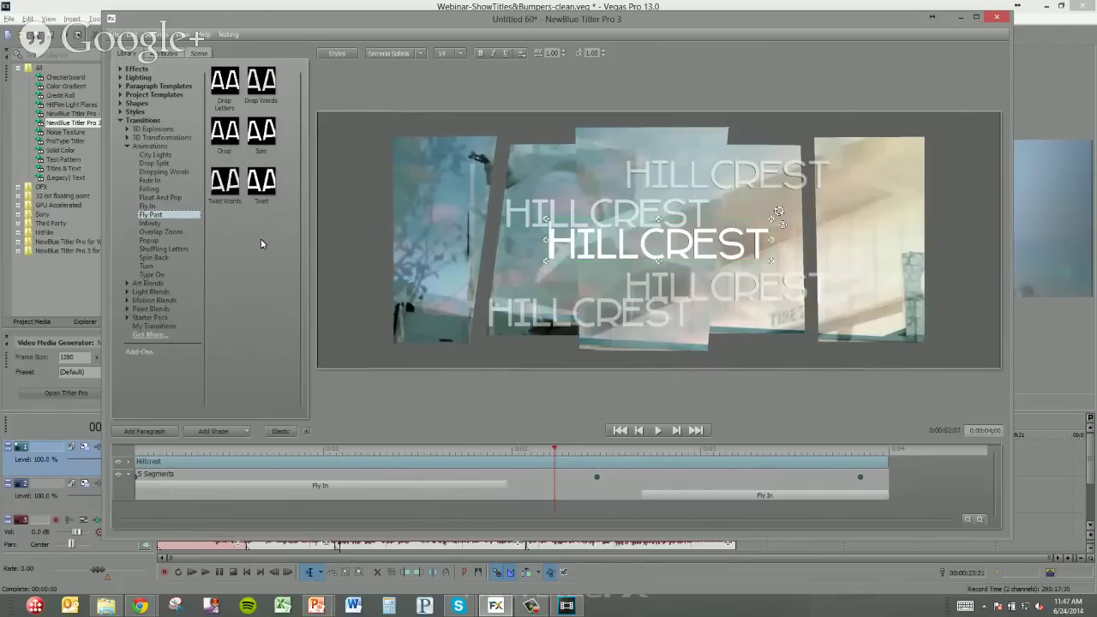
{"action": "mouse_move", "coordinate": [263, 81]}
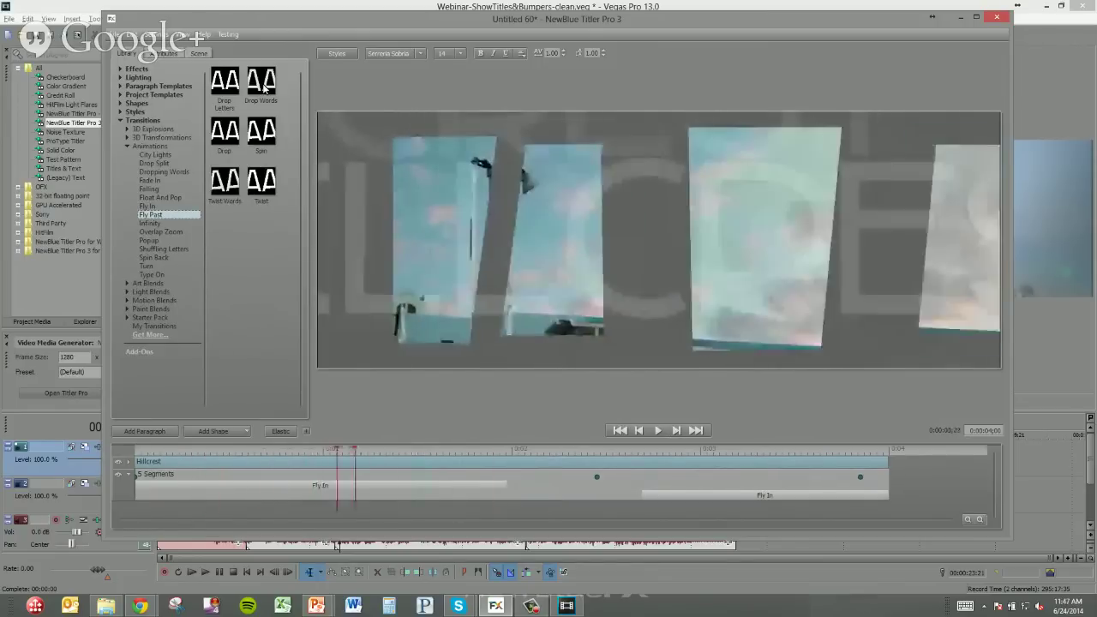
{"action": "mouse_move", "coordinate": [225, 137]}
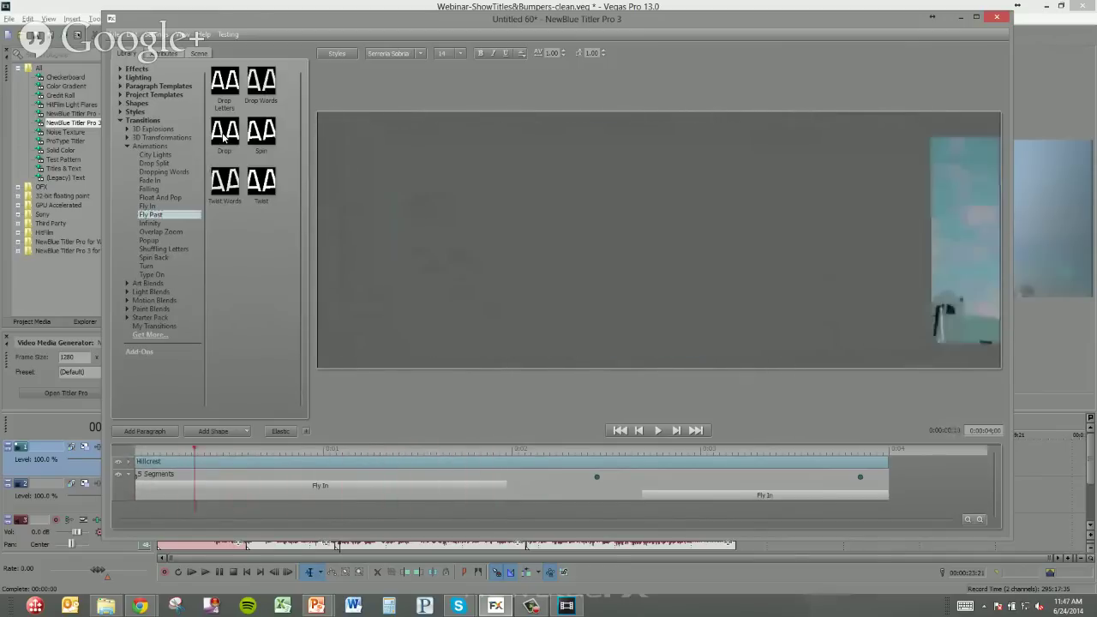
{"action": "left_click_drag", "start_coordinate": [264, 463], "coordinate": [281, 476]}
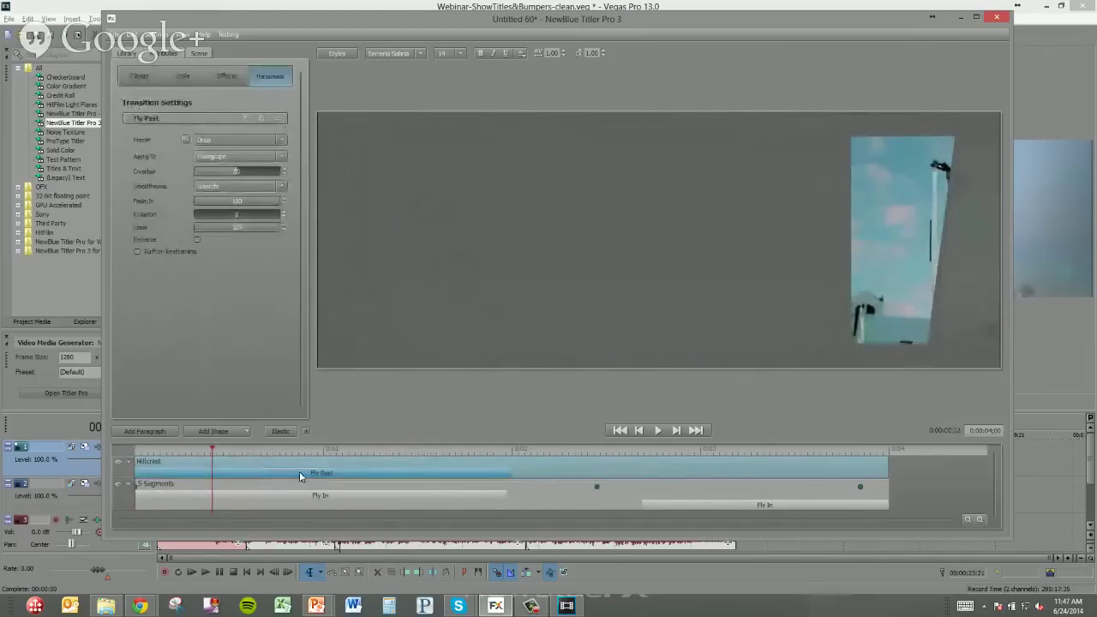
Step: Duplicate the Hillcrest Fly Past transition and fit the copy to the paragraph's end, starting at about 2.7 seconds
{"action": "right_click", "coordinate": [301, 474]}
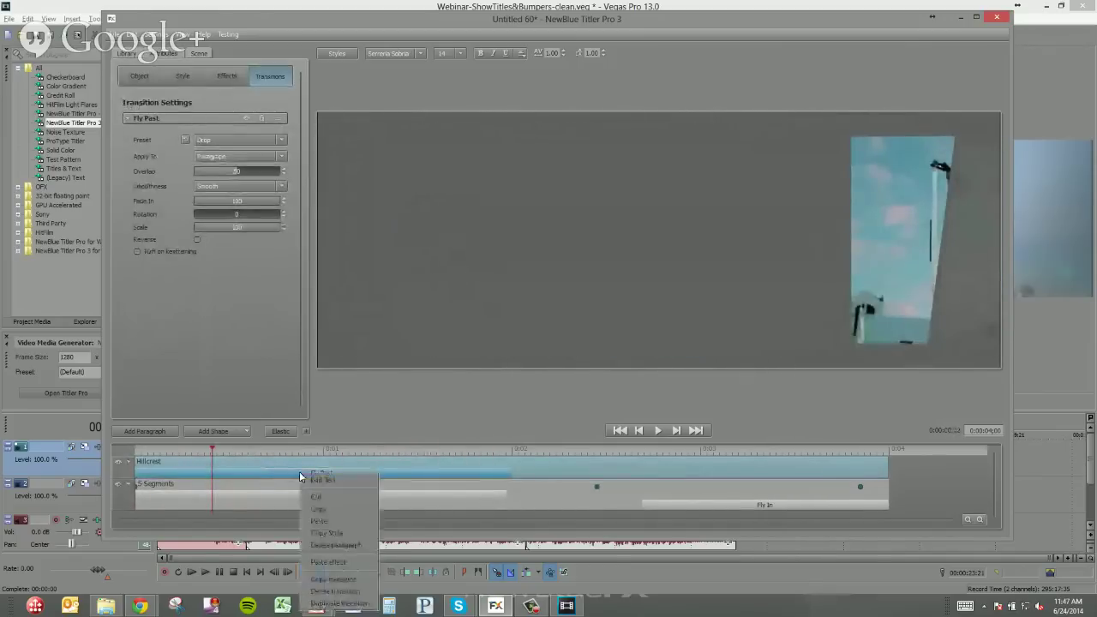
{"action": "left_click", "coordinate": [341, 604]}
{"action": "left_click_drag", "start_coordinate": [322, 483], "coordinate": [639, 483]}
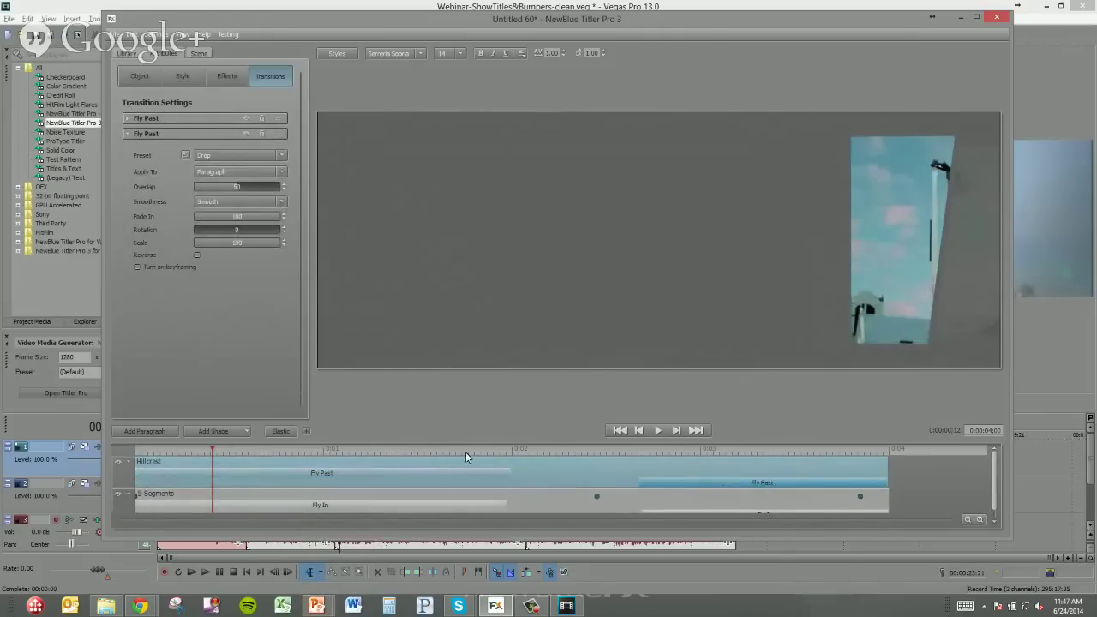
{"action": "left_click_drag", "start_coordinate": [187, 451], "coordinate": [573, 481]}
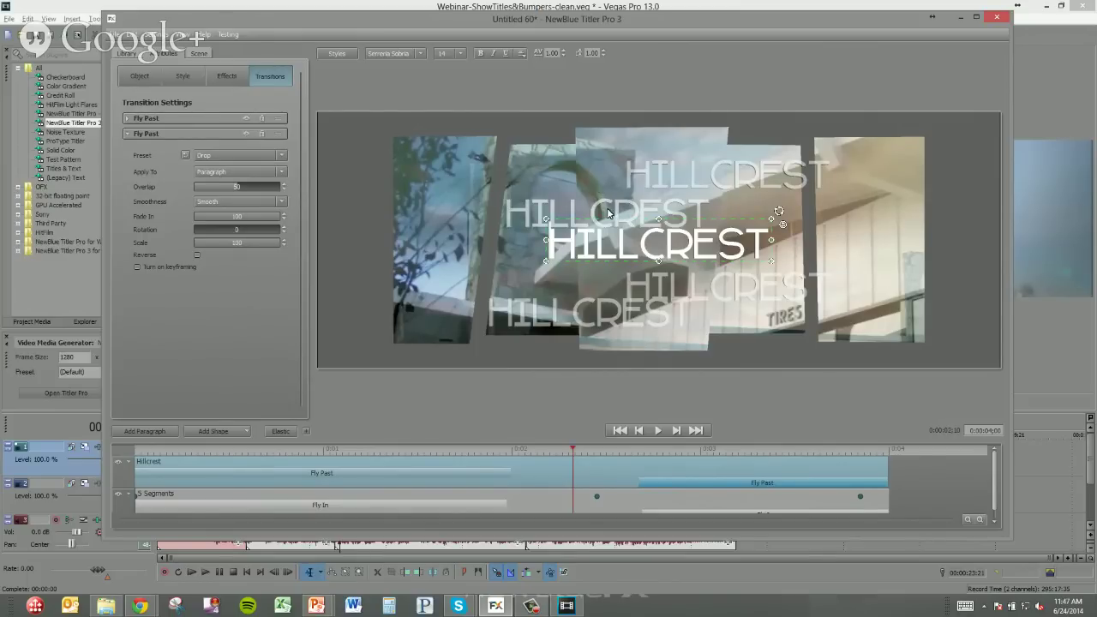
Step: Preview the Duochrome art effect presets on the 5 Segments shape and apply Fire Glow to it
{"action": "left_click", "coordinate": [570, 504]}
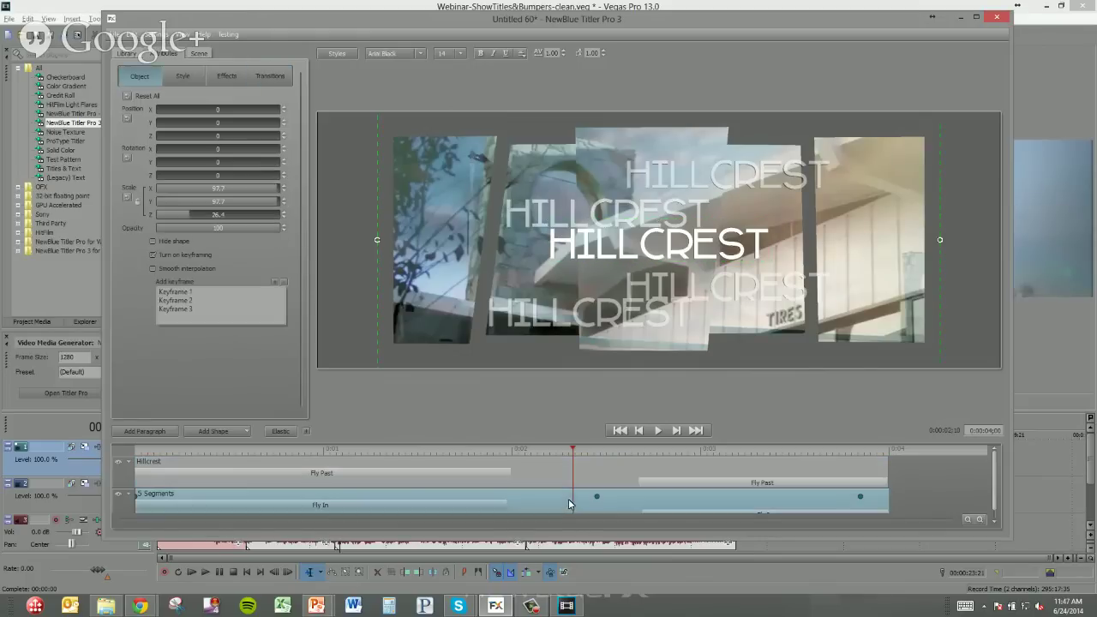
{"action": "left_click", "coordinate": [127, 54]}
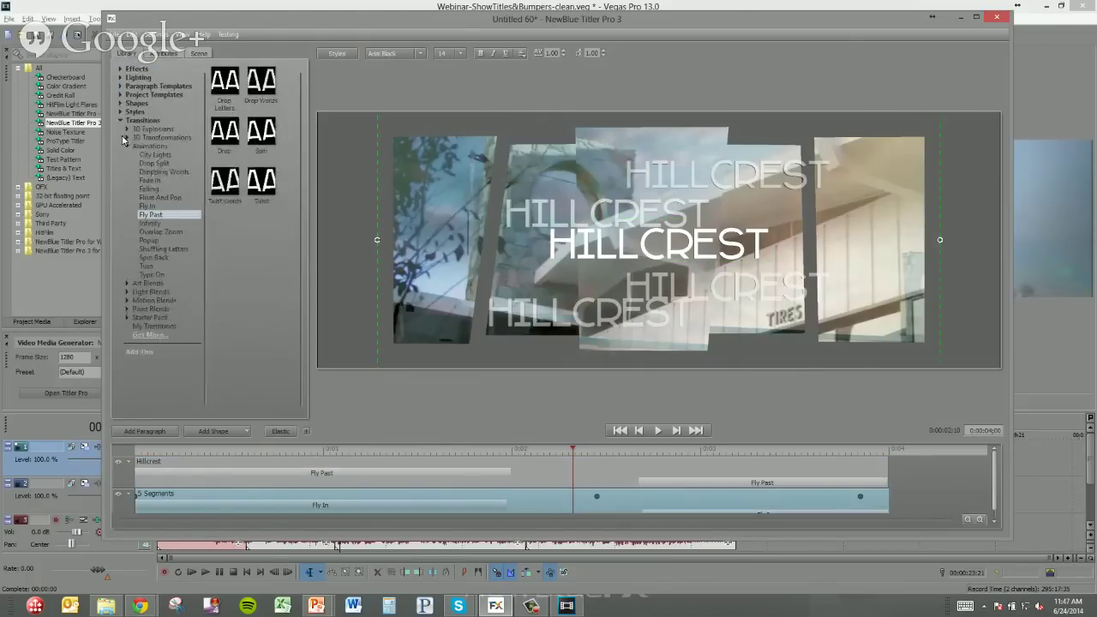
{"action": "left_click", "coordinate": [121, 69]}
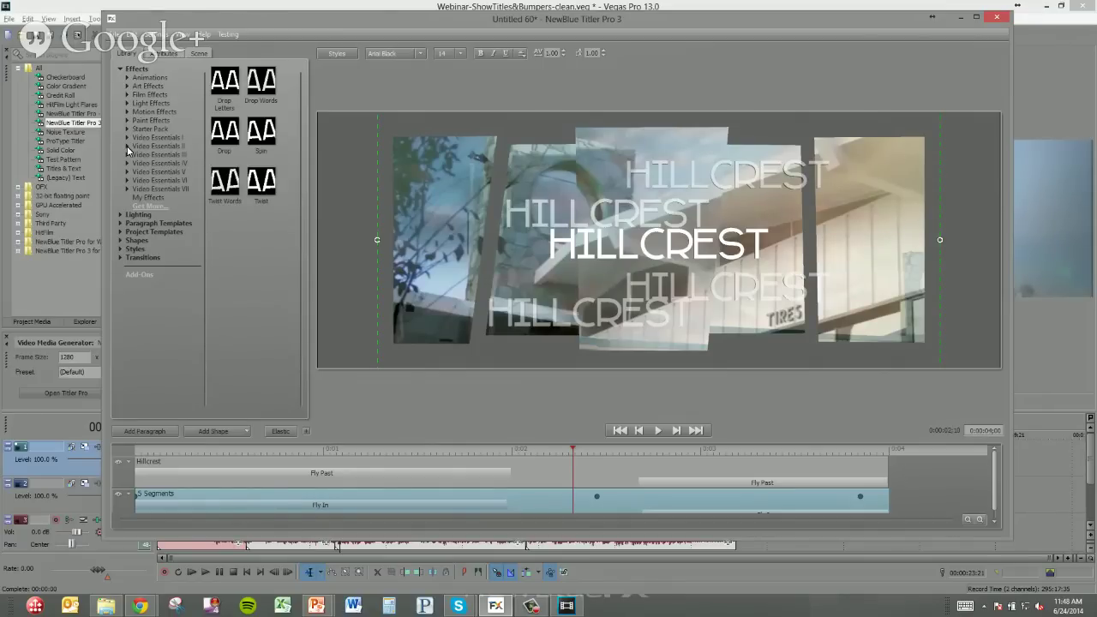
{"action": "left_click", "coordinate": [127, 86]}
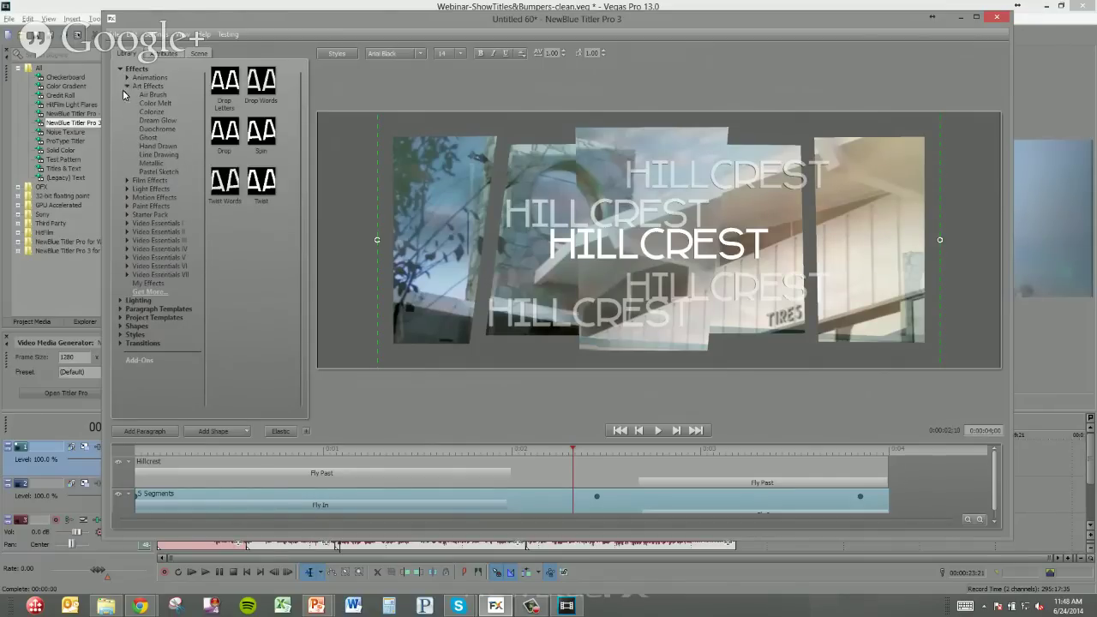
{"action": "left_click", "coordinate": [151, 129]}
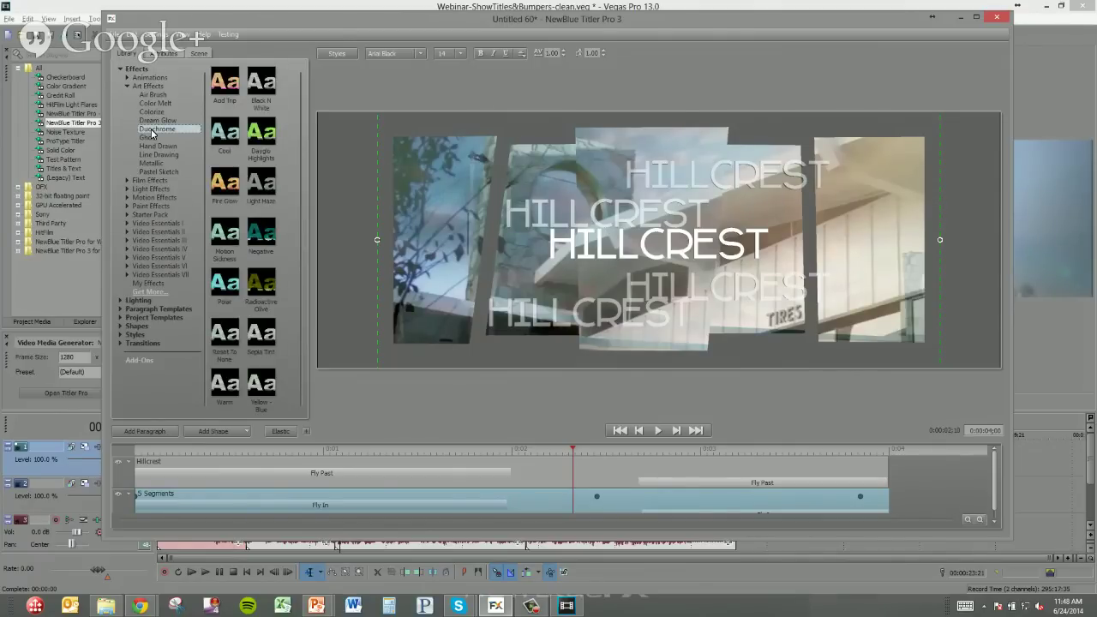
{"action": "left_click", "coordinate": [221, 84]}
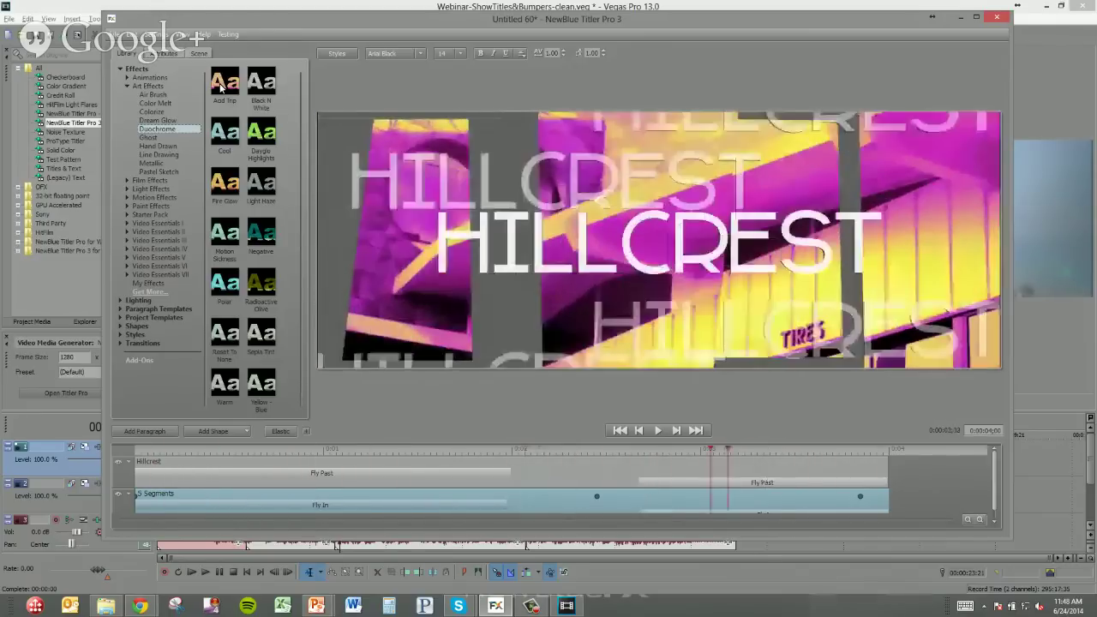
{"action": "left_click", "coordinate": [224, 133]}
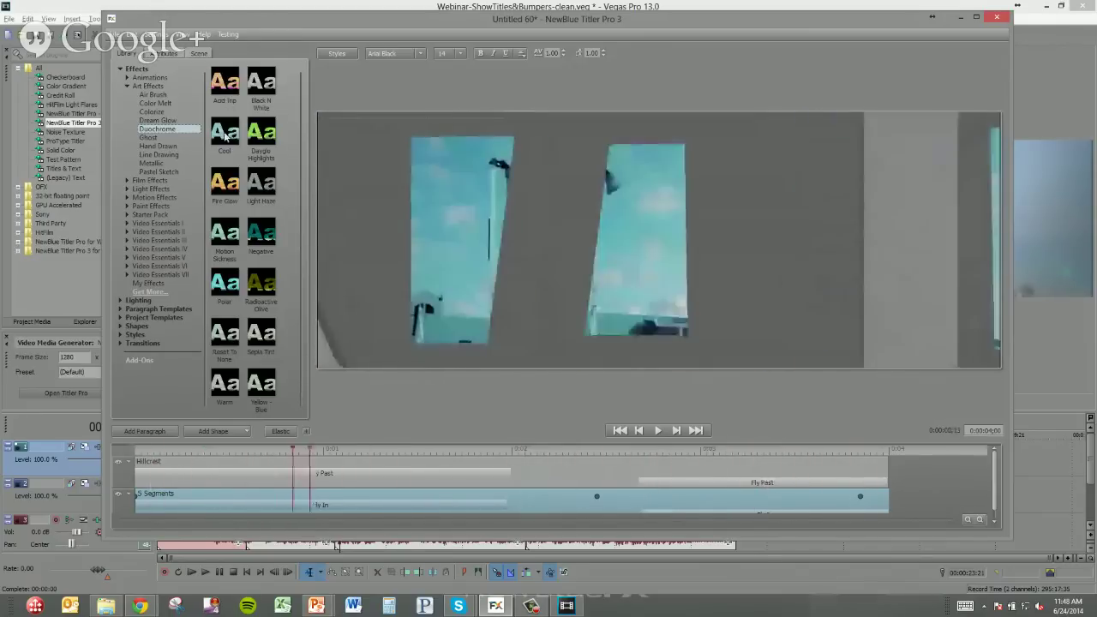
{"action": "left_click", "coordinate": [230, 180]}
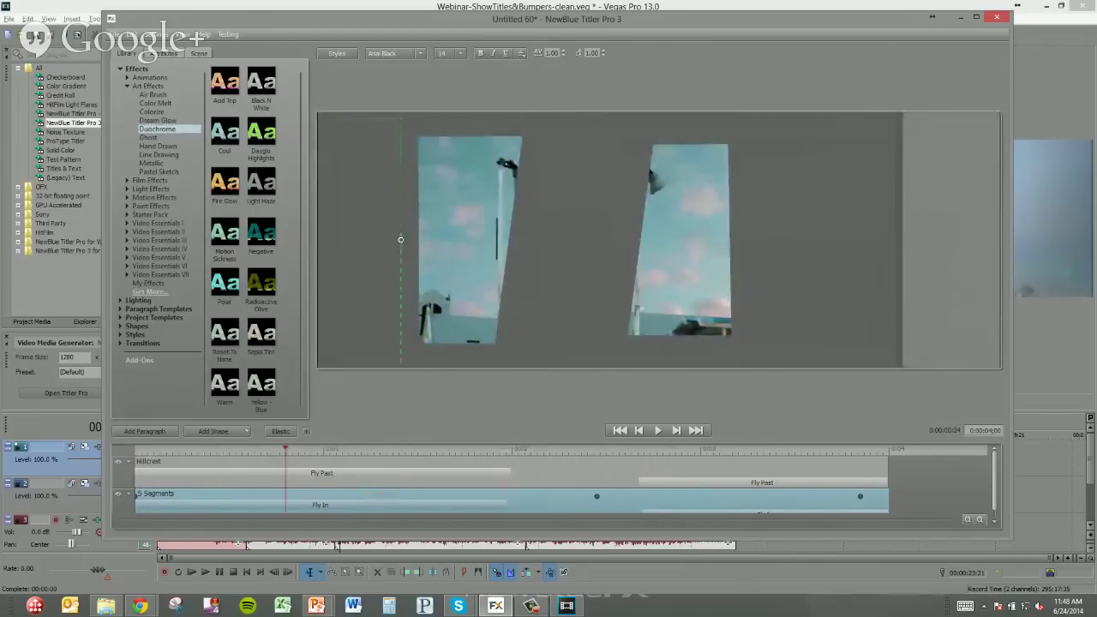
{"action": "left_click", "coordinate": [480, 504]}
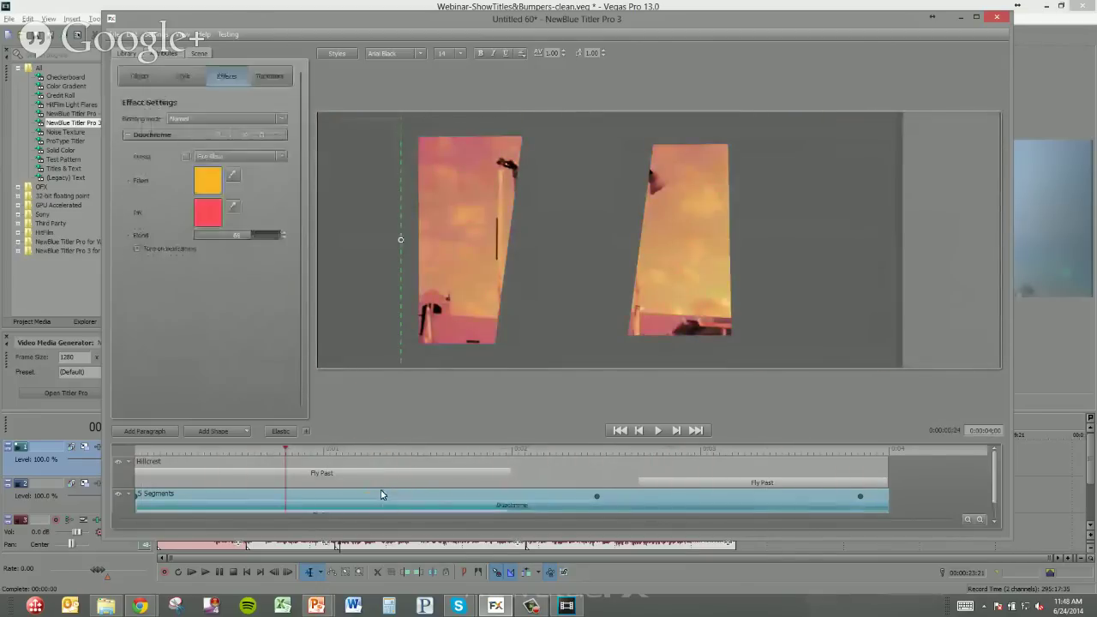
Step: Recolor the Duochrome effect with light blue paper and light orange ink, and set Blend to 100
{"action": "left_click", "coordinate": [214, 183]}
{"action": "left_click", "coordinate": [286, 273]}
{"action": "left_click_drag", "start_coordinate": [286, 273], "coordinate": [279, 298]}
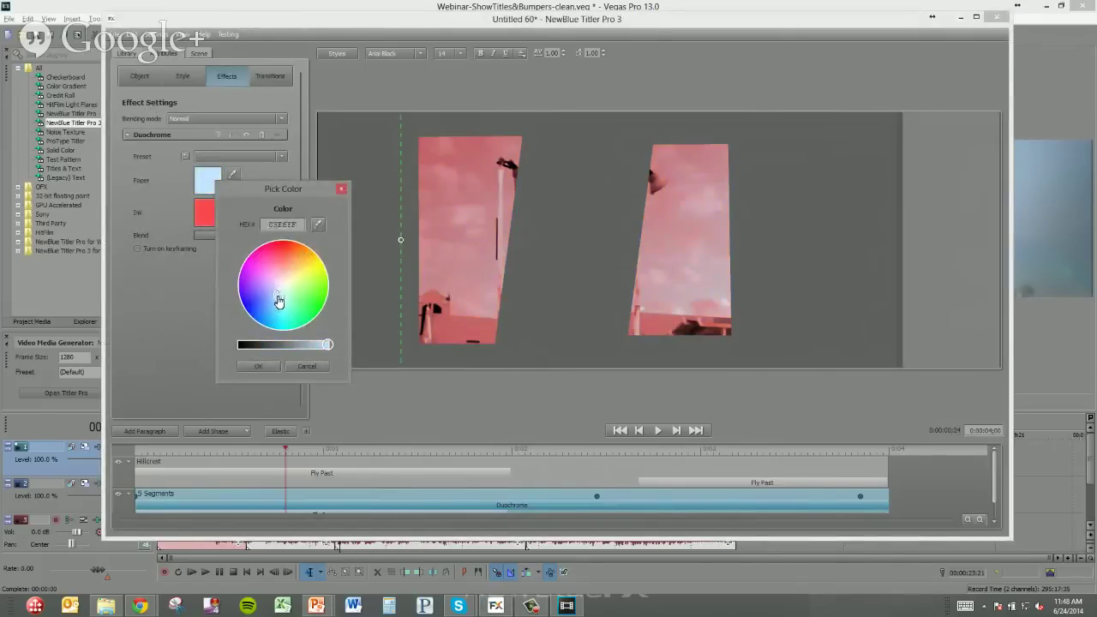
{"action": "left_click", "coordinate": [258, 366]}
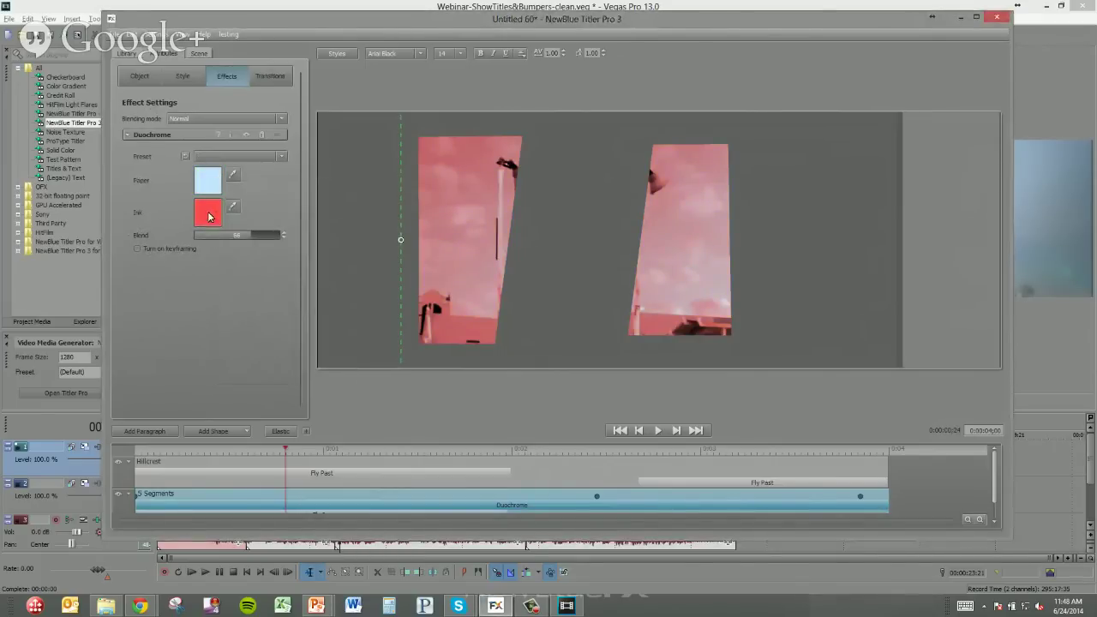
{"action": "left_click", "coordinate": [208, 215]}
{"action": "left_click_drag", "start_coordinate": [276, 299], "coordinate": [289, 302]}
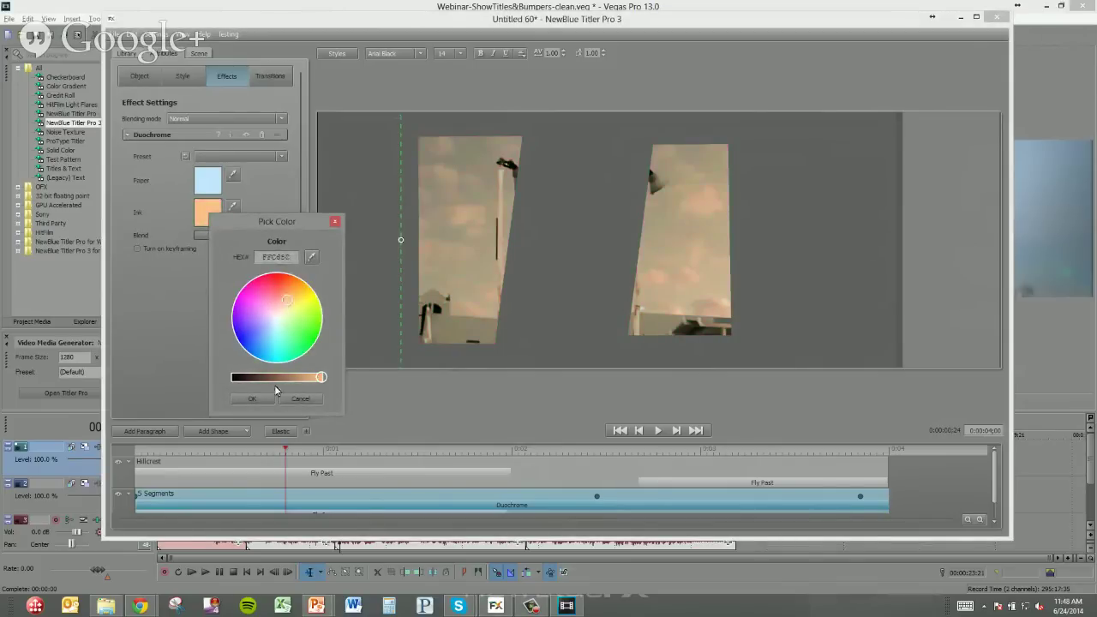
{"action": "left_click", "coordinate": [252, 398]}
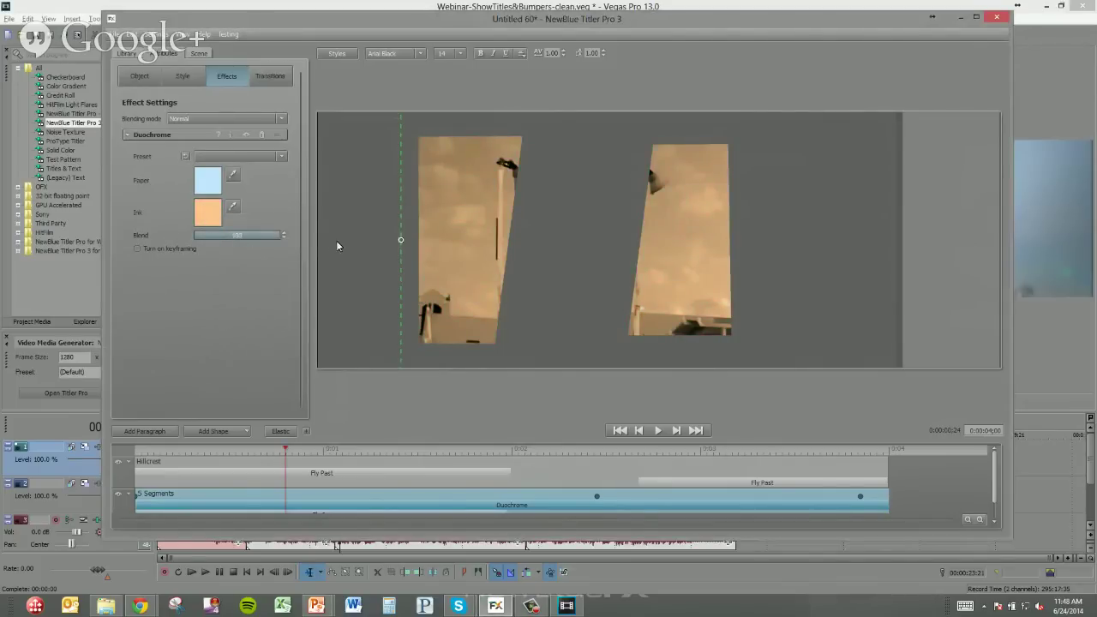
{"action": "left_click", "coordinate": [557, 454]}
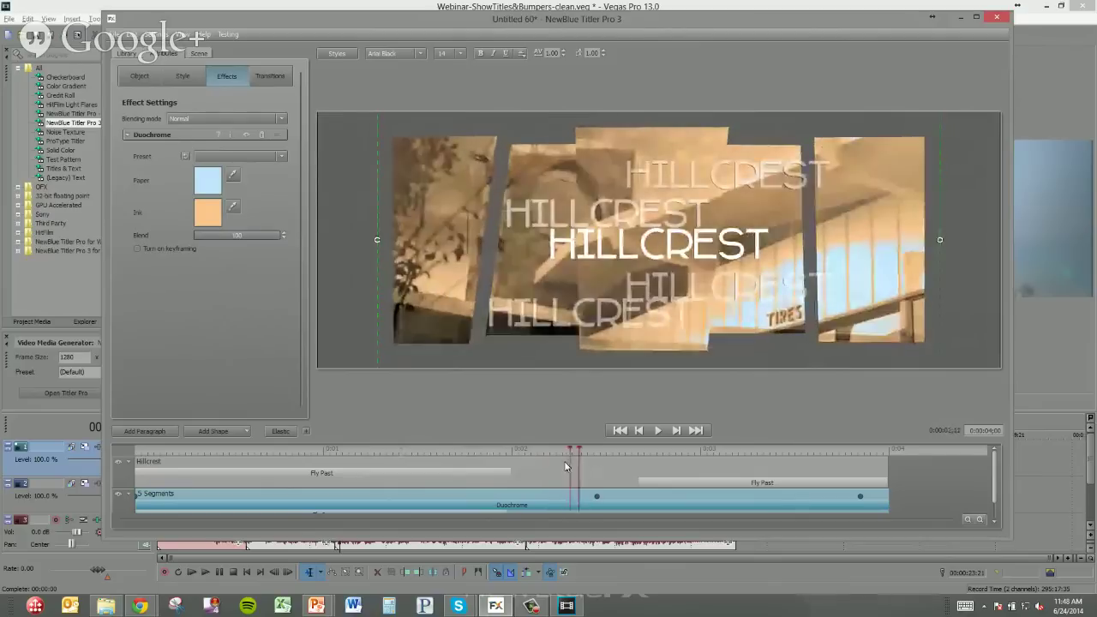
Step: Lighten the Duochrome paper color to a near-white blue and shift the ink to a yellower light orange
{"action": "left_click", "coordinate": [208, 181]}
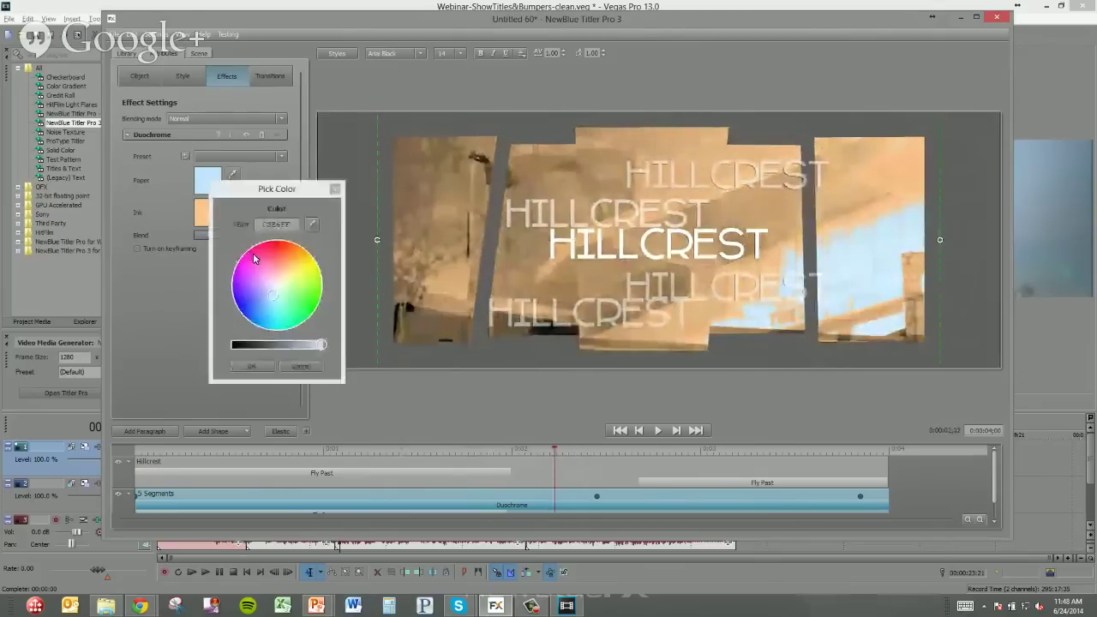
{"action": "left_click_drag", "start_coordinate": [272, 296], "coordinate": [275, 293]}
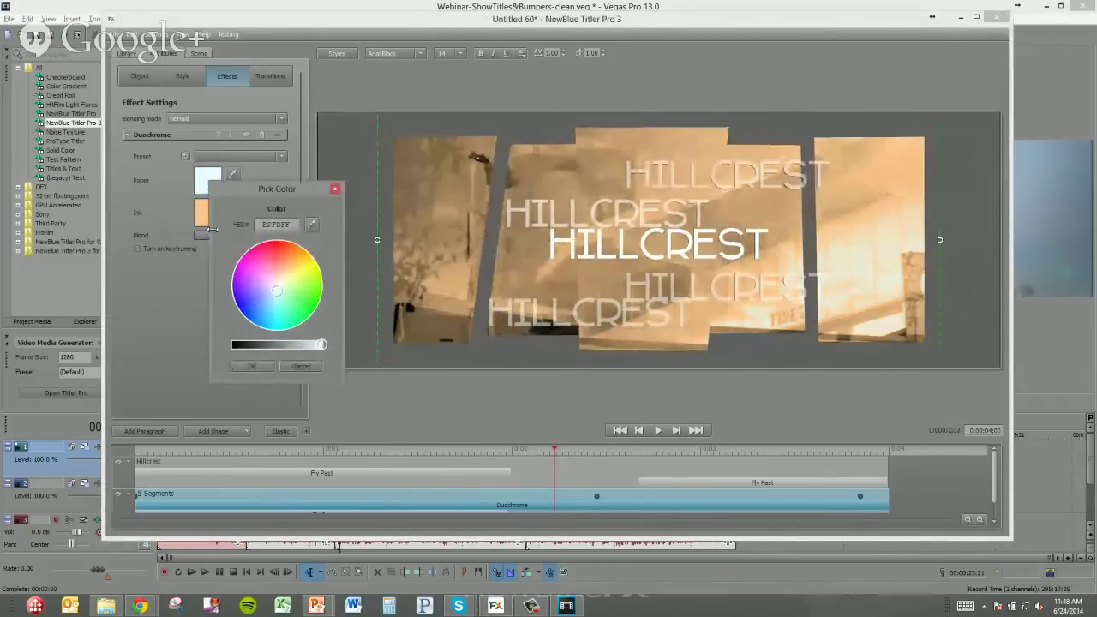
{"action": "left_click", "coordinate": [257, 367]}
{"action": "left_click", "coordinate": [207, 212]}
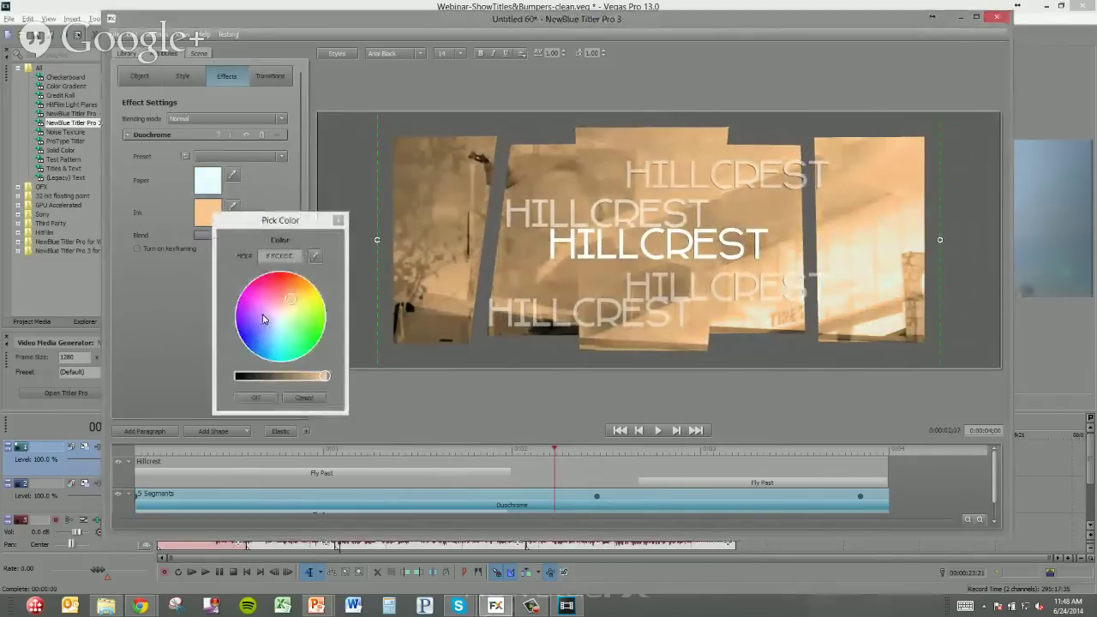
{"action": "left_click_drag", "start_coordinate": [291, 302], "coordinate": [291, 300]}
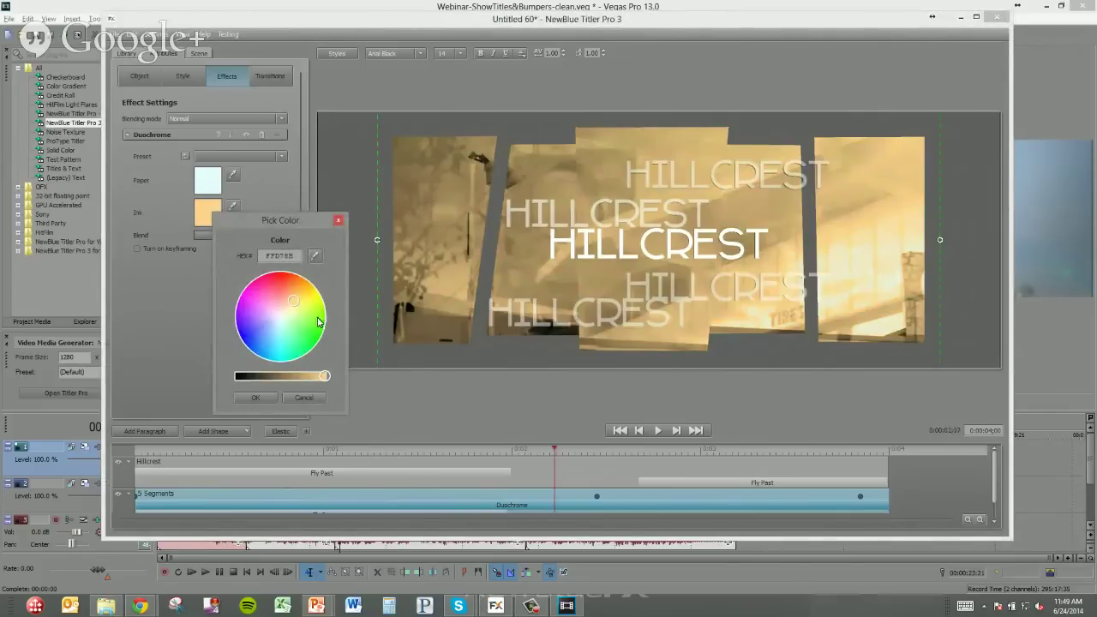
{"action": "left_click", "coordinate": [260, 399]}
{"action": "left_click_drag", "start_coordinate": [507, 450], "coordinate": [590, 457]}
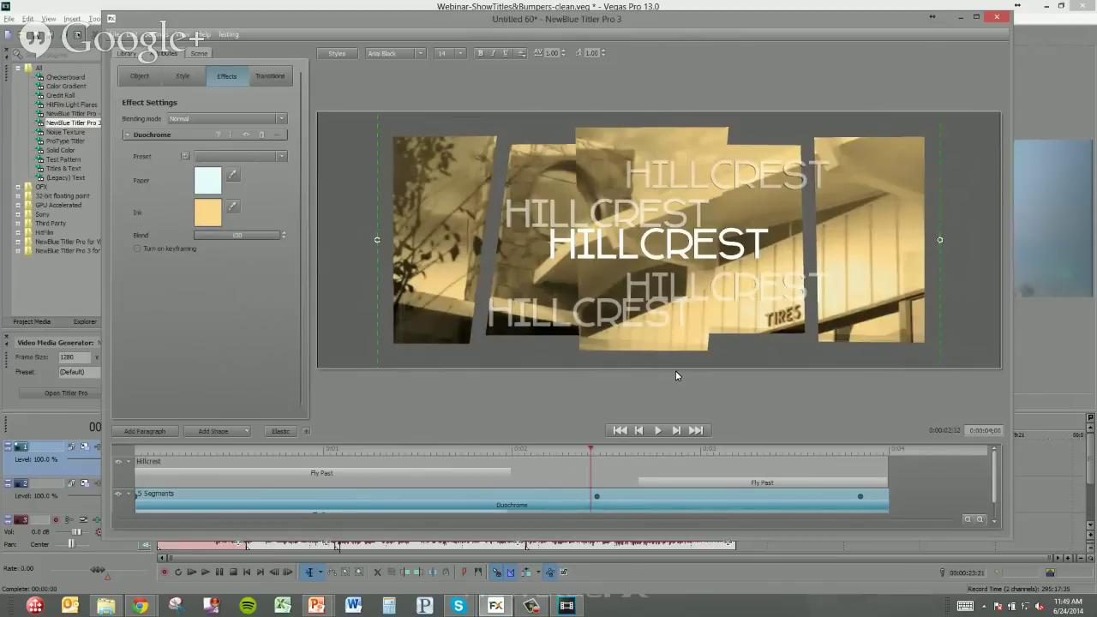
Step: Enable Depth of Field in the scene's camera settings and expand its options
{"action": "left_click", "coordinate": [202, 52]}
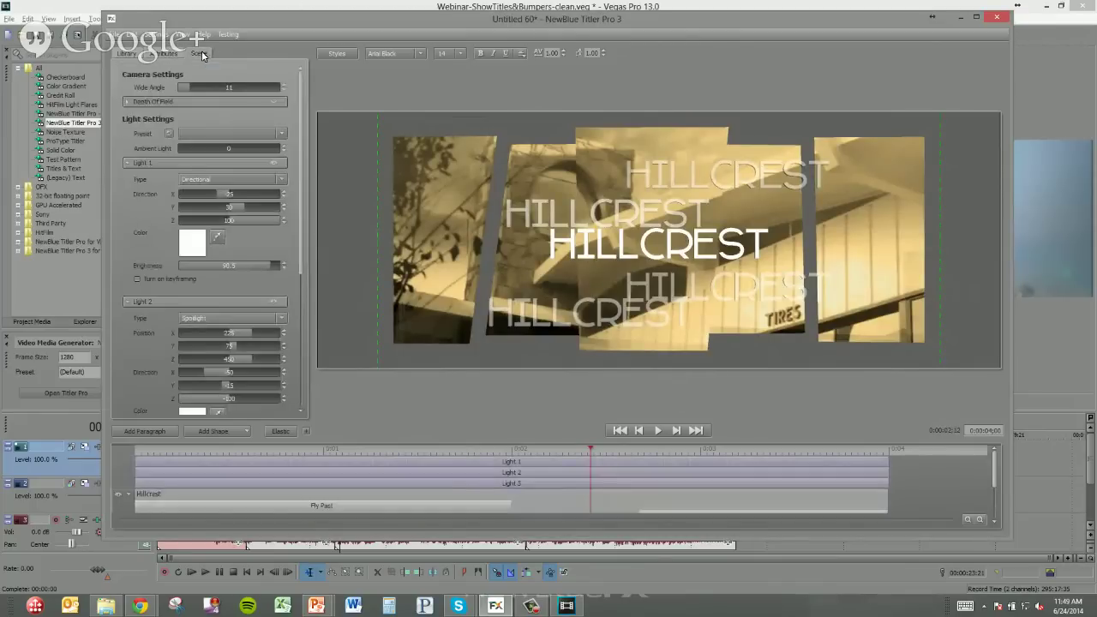
{"action": "left_click", "coordinate": [130, 101]}
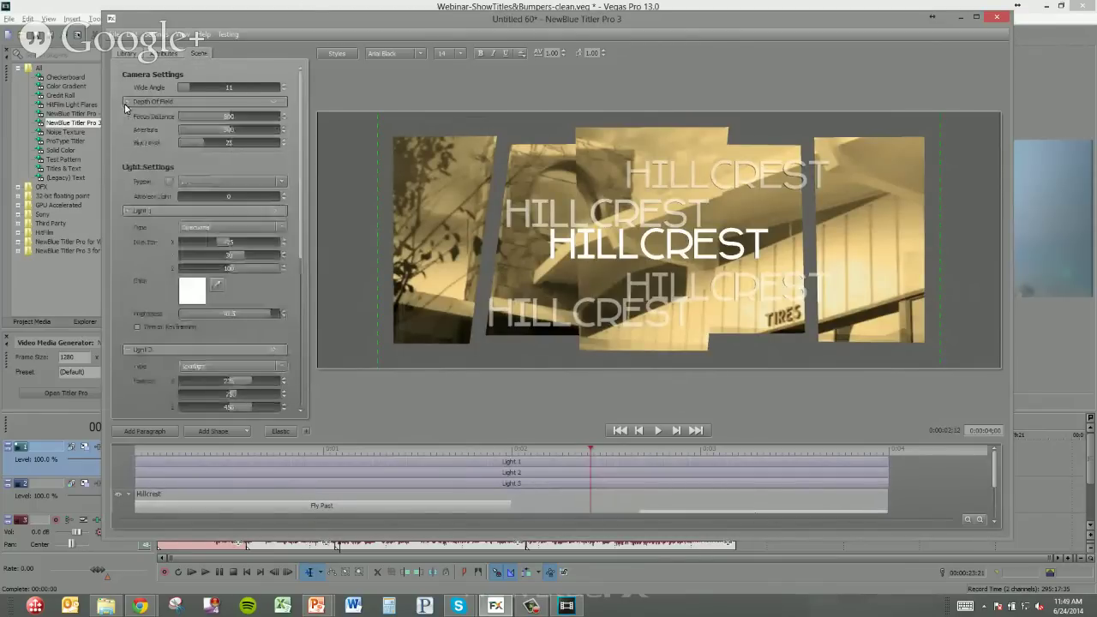
{"action": "left_click", "coordinate": [275, 104]}
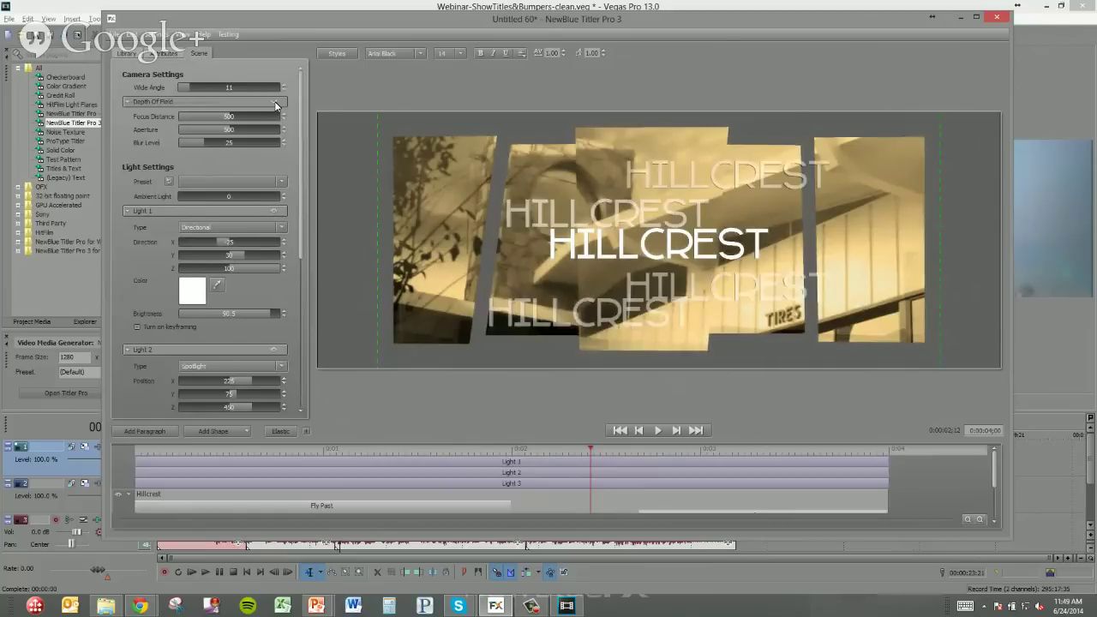
{"action": "left_click", "coordinate": [275, 104]}
{"action": "left_click", "coordinate": [276, 104]}
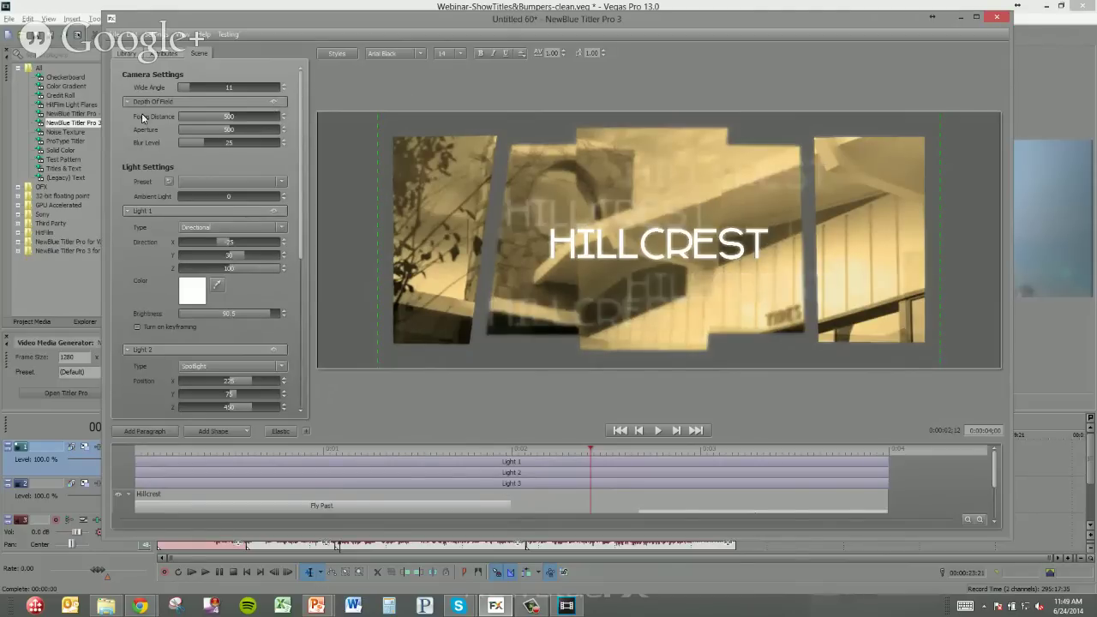
Step: Keep the Depth of Field focus distance at 500 and lower its aperture to 170.4
{"action": "mouse_move", "coordinate": [227, 115]}
{"action": "left_mouse_down"}
{"action": "mouse_move", "coordinate": [206, 116]}
{"action": "mouse_move", "coordinate": [236, 123]}
{"action": "left_mouse_up"}
{"action": "left_click_drag", "start_coordinate": [228, 126], "coordinate": [230, 124]}
{"action": "left_click", "coordinate": [230, 124]}
{"action": "type", "text": "500"}
{"action": "left_click_drag", "start_coordinate": [228, 131], "coordinate": [146, 125]}
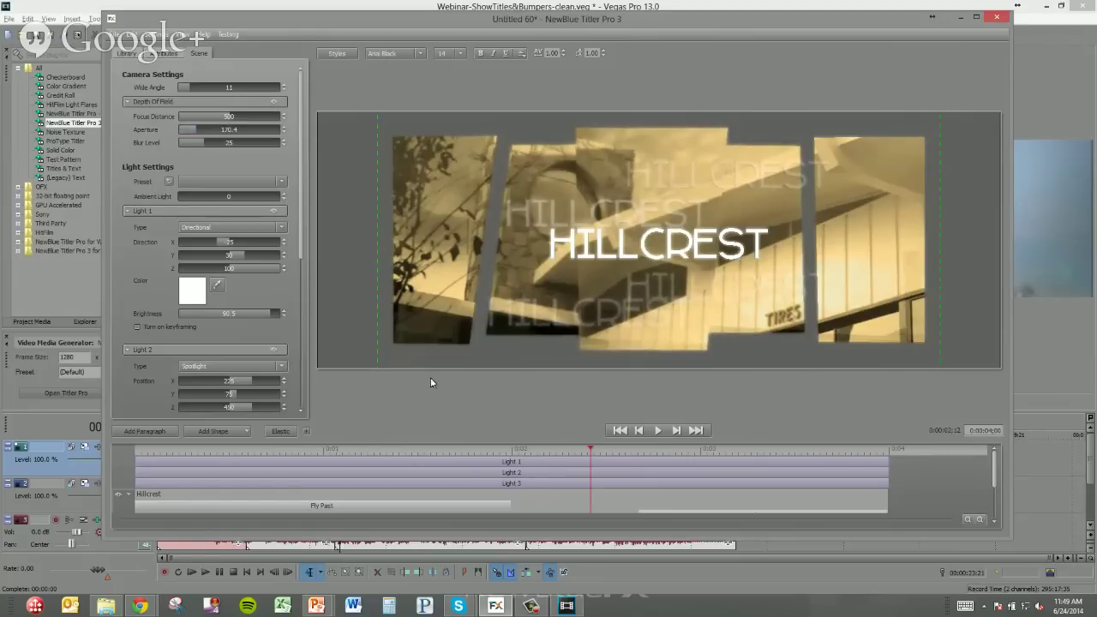
Step: Play the title from near its start to preview the depth of field, and close the title designer
{"action": "left_click_drag", "start_coordinate": [590, 448], "coordinate": [183, 459]}
{"action": "key", "text": "space"}
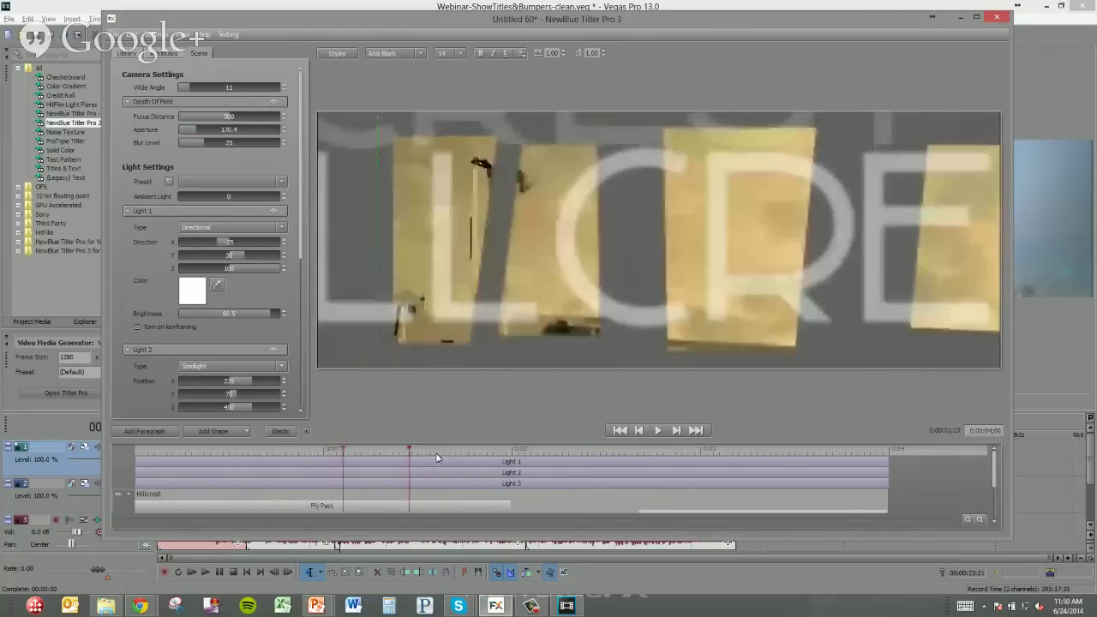
{"action": "left_click", "coordinate": [1001, 12]}
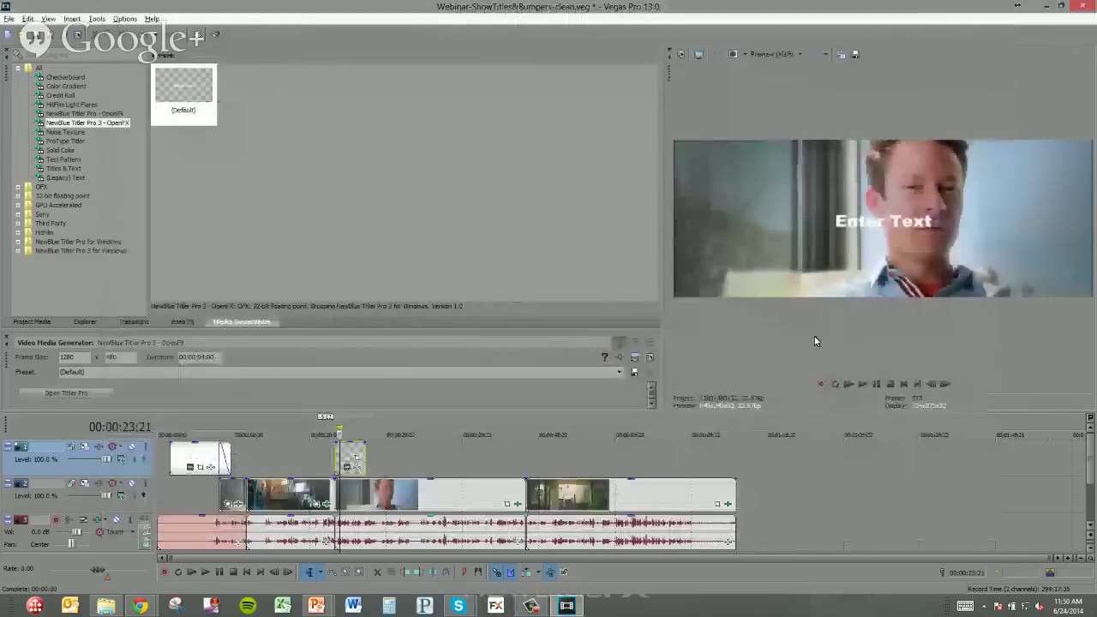
Step: Play the Vegas Pro timeline from about 20 seconds, then inspect the Hillcrest title over the footage at 00:00:25:20
{"action": "left_click", "coordinate": [315, 434]}
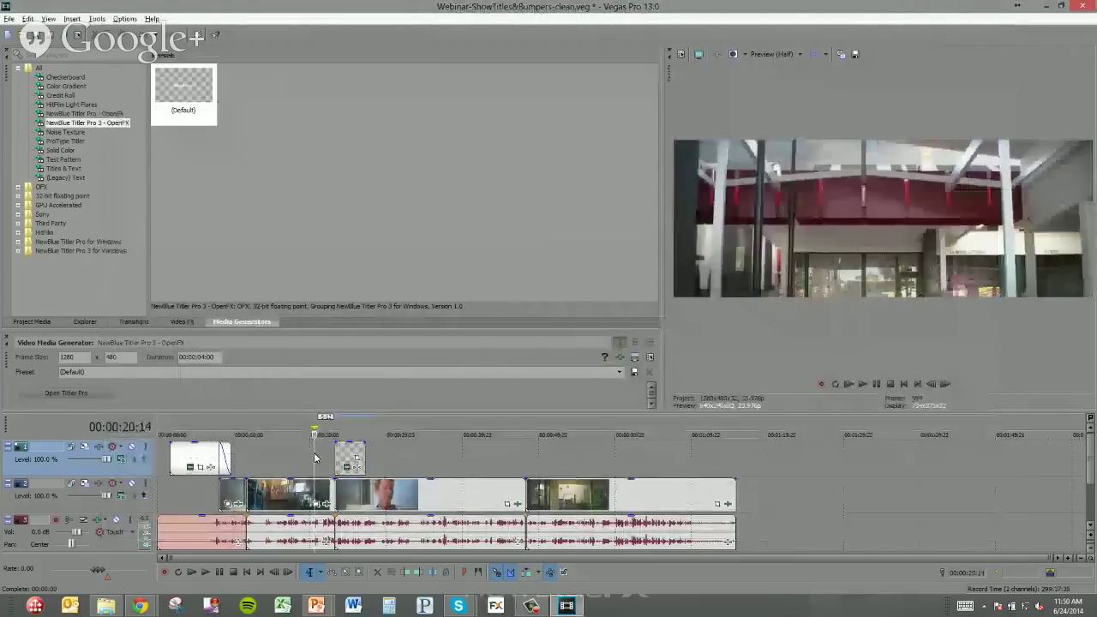
{"action": "key", "text": "space"}
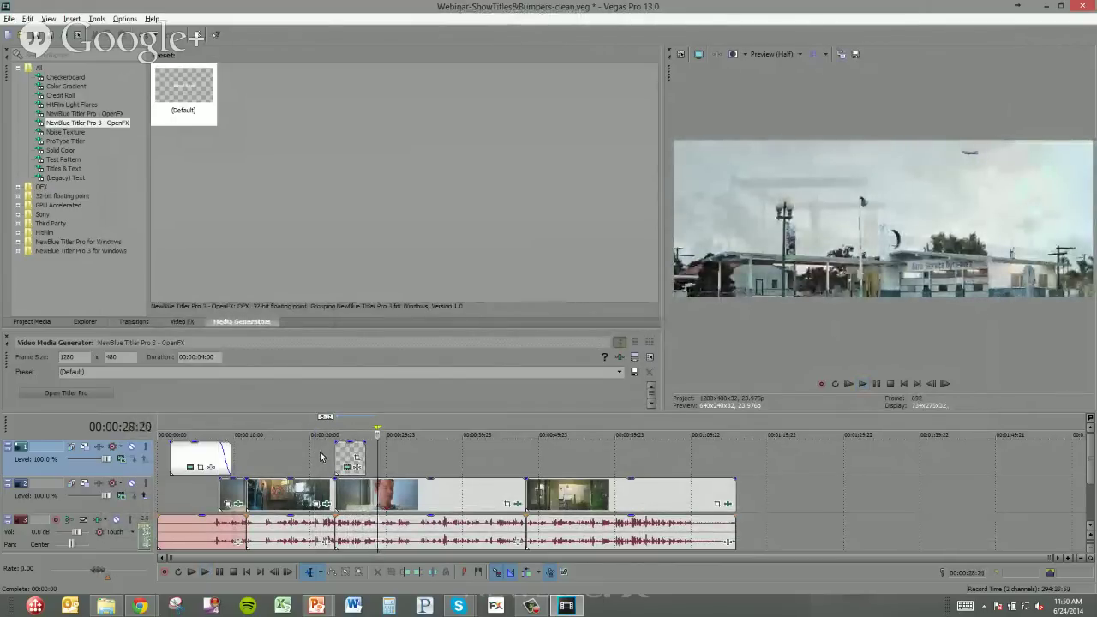
{"action": "left_click", "coordinate": [325, 460]}
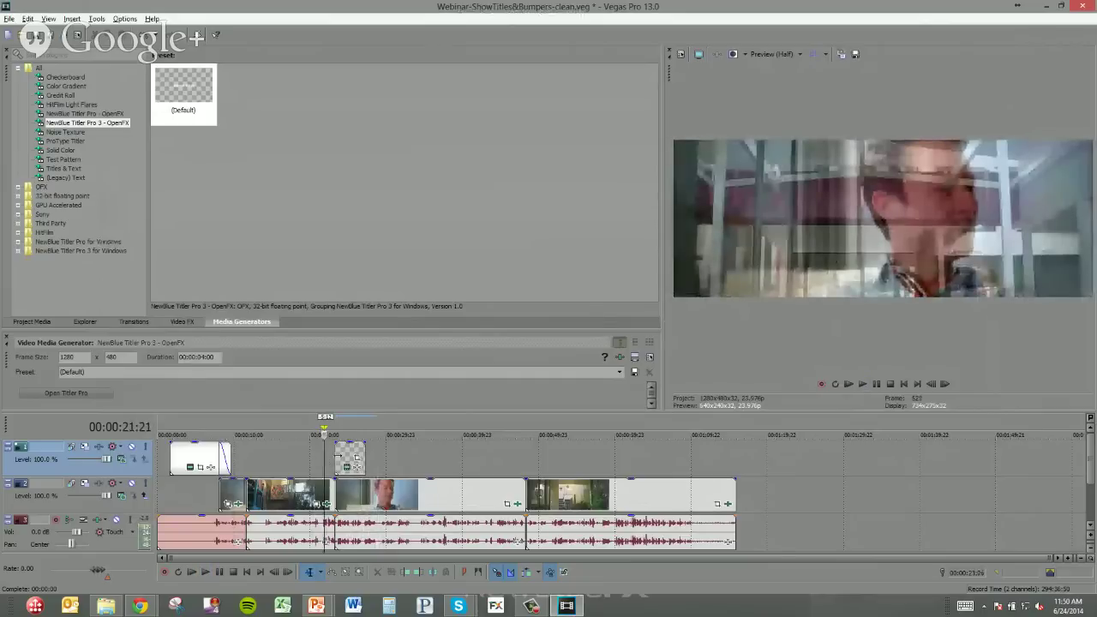
{"action": "left_click", "coordinate": [354, 457]}
{"action": "mouse_move", "coordinate": [354, 457]}
{"action": "left_mouse_down"}
{"action": "mouse_move", "coordinate": [343, 458]}
{"action": "mouse_move", "coordinate": [355, 463]}
{"action": "left_mouse_up"}
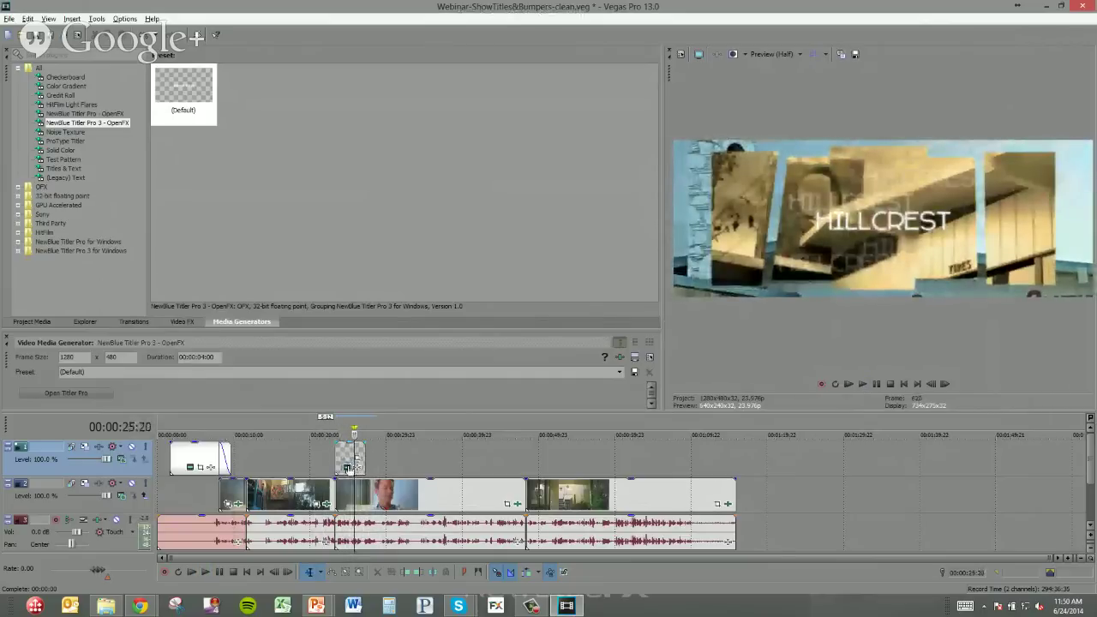
Step: Add the Hillcrest title to the Quick Edit template list under the name Bumper and close Quick Edit
{"action": "left_click", "coordinate": [77, 393]}
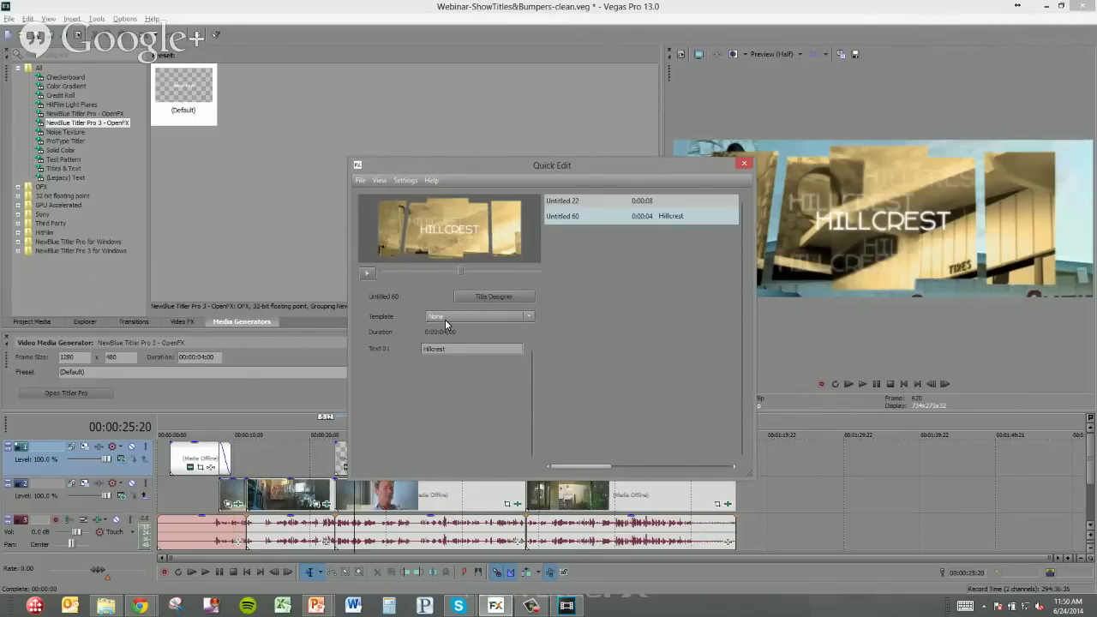
{"action": "left_click", "coordinate": [360, 181]}
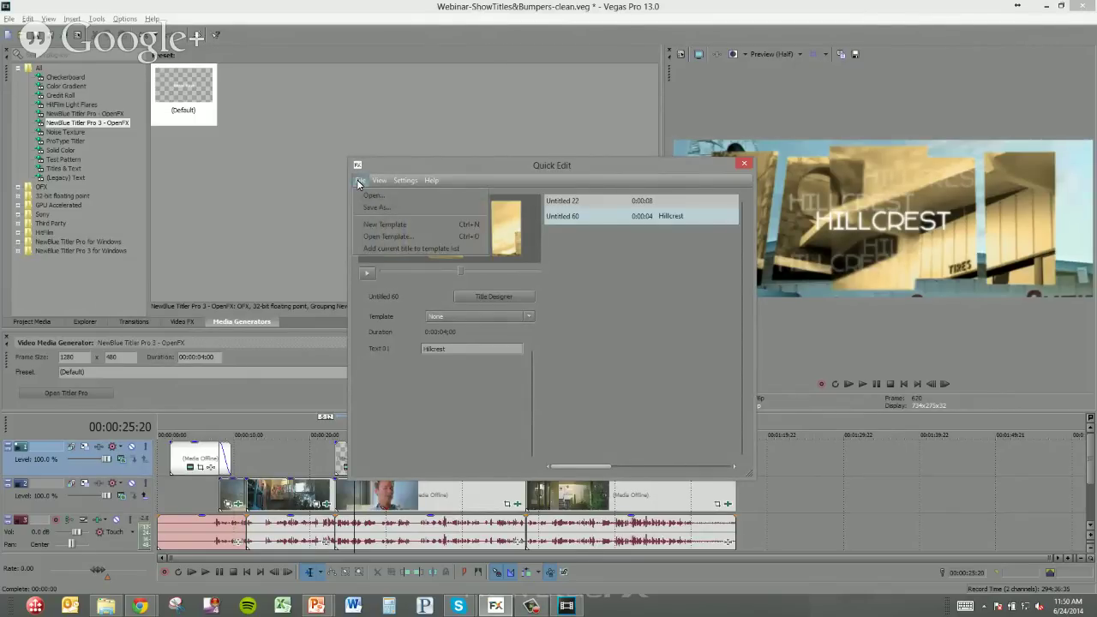
{"action": "left_click", "coordinate": [398, 249]}
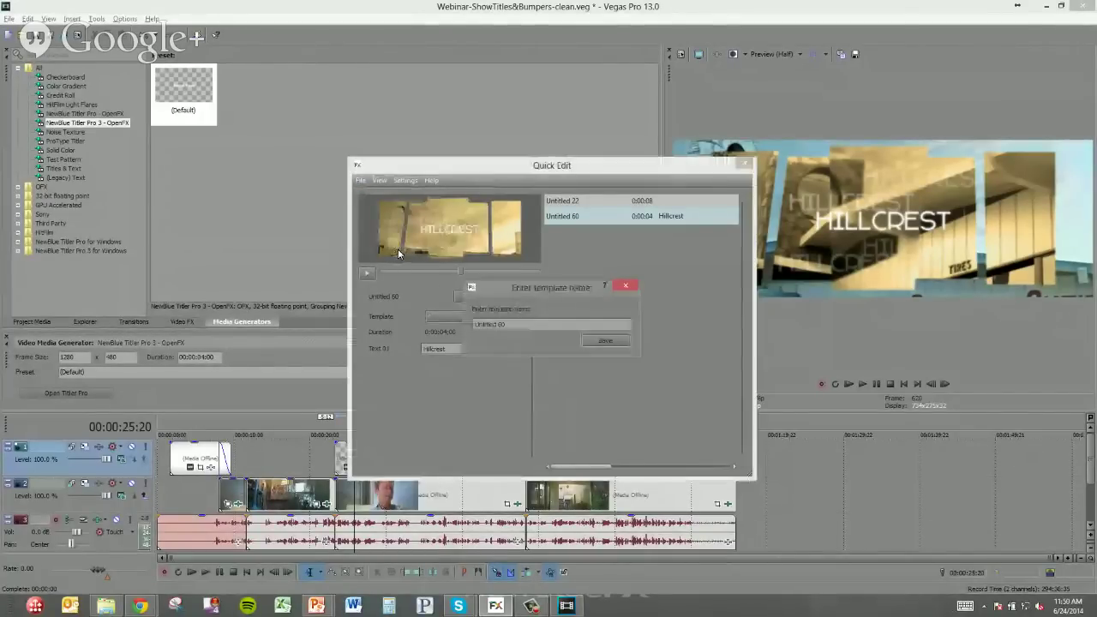
{"action": "type", "text": "Bumper"}
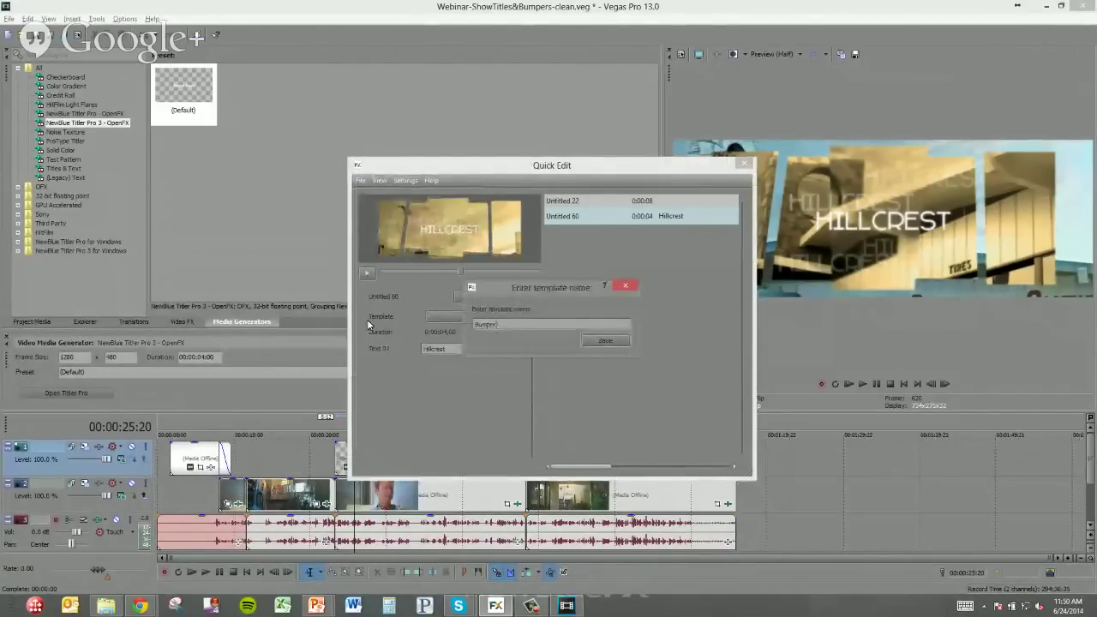
{"action": "left_click", "coordinate": [605, 340]}
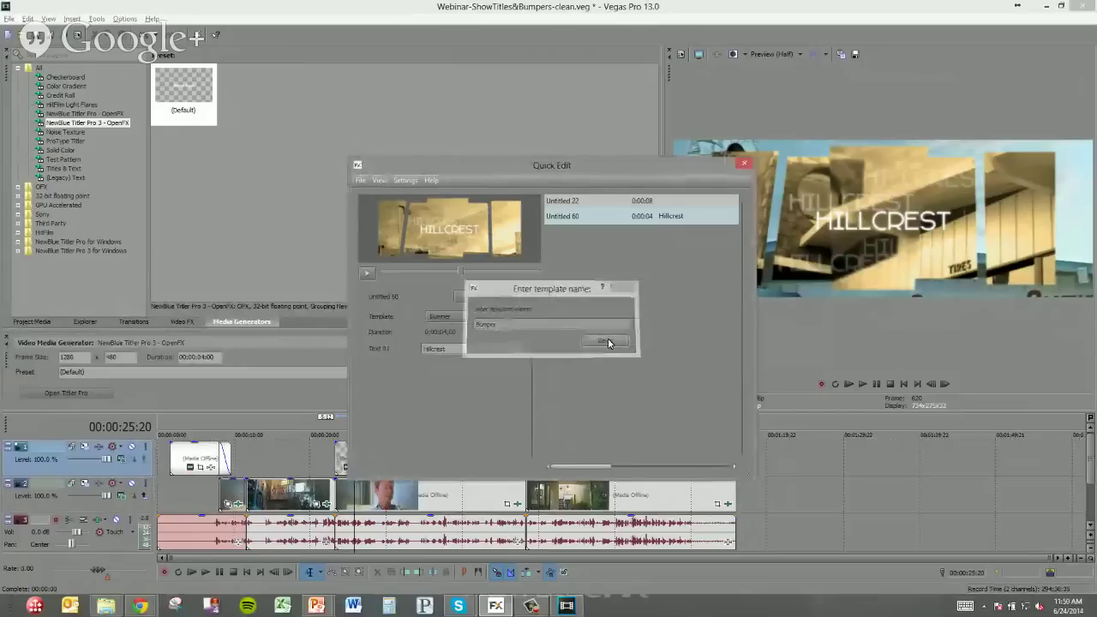
{"action": "left_click", "coordinate": [738, 167]}
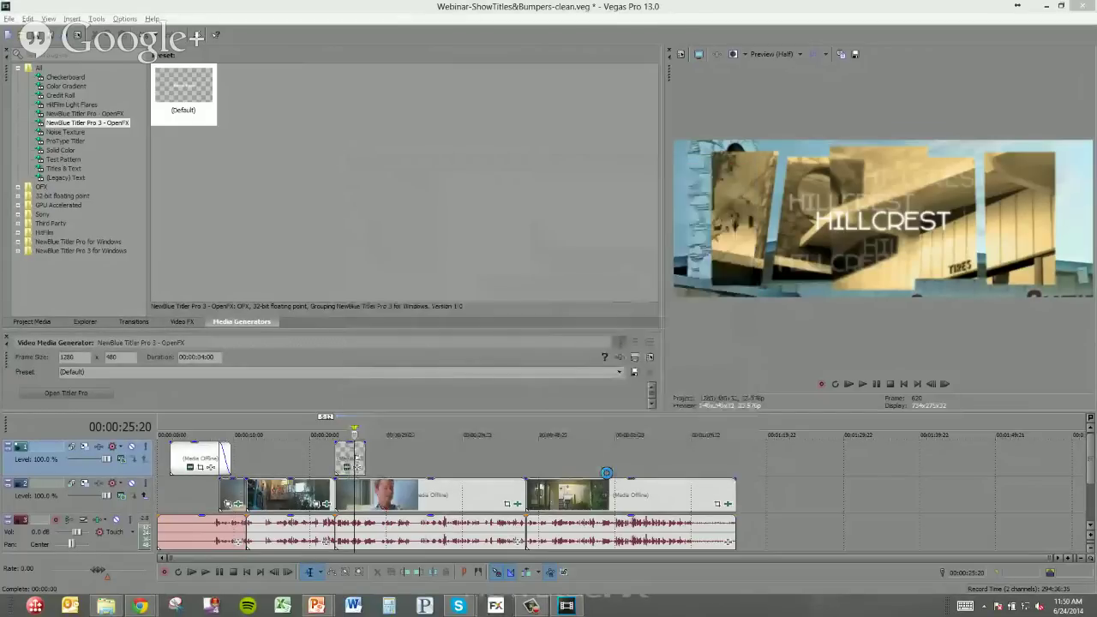
Step: Copy the Hillcrest title event to 00:00:48:08 on the same track as a new copy of the source media
{"action": "left_click", "coordinate": [348, 461]}
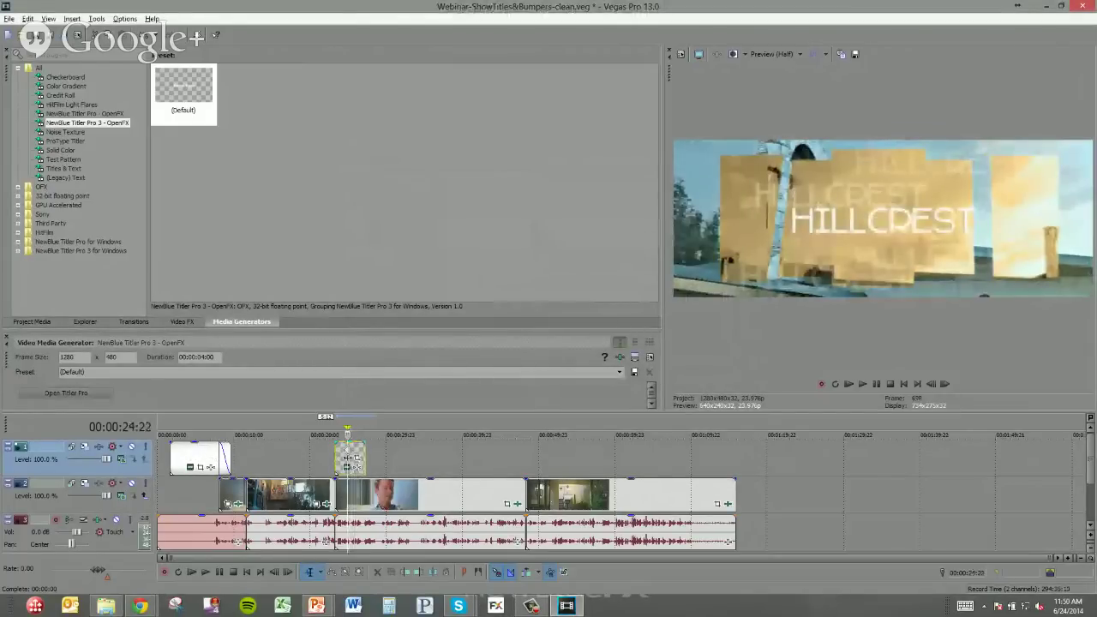
{"action": "left_click", "coordinate": [526, 461]}
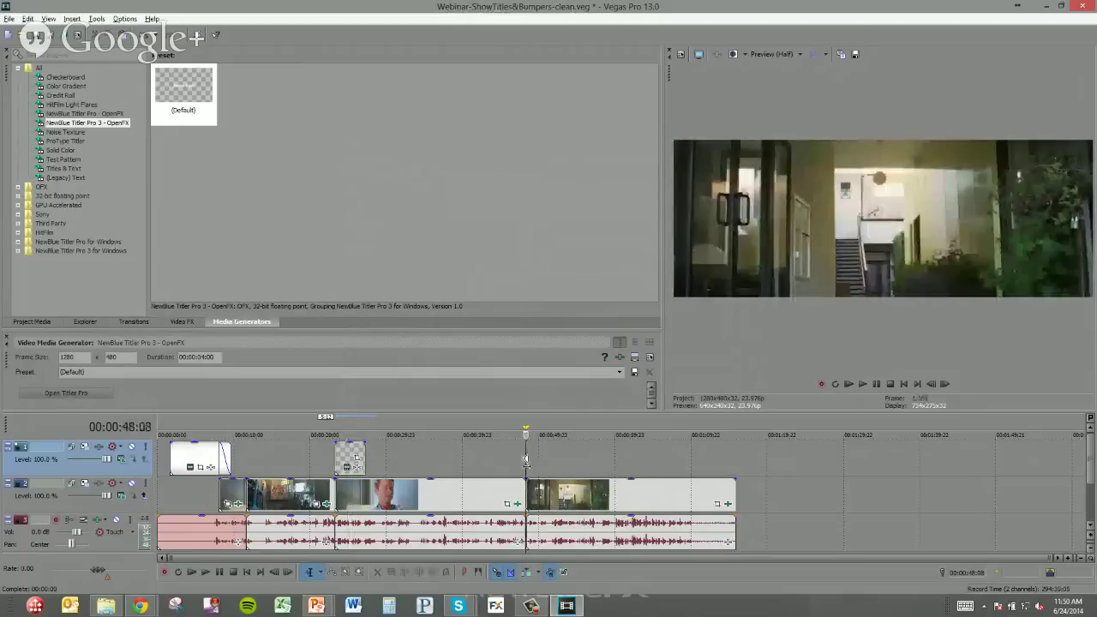
{"action": "key", "text": "ctrl+v"}
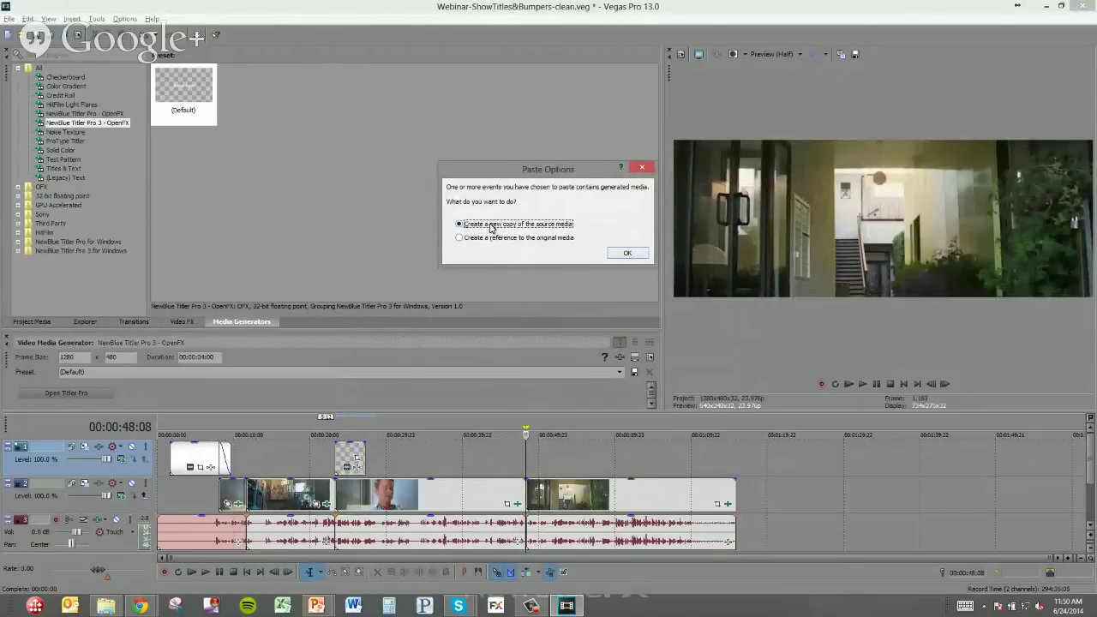
{"action": "left_click", "coordinate": [627, 255]}
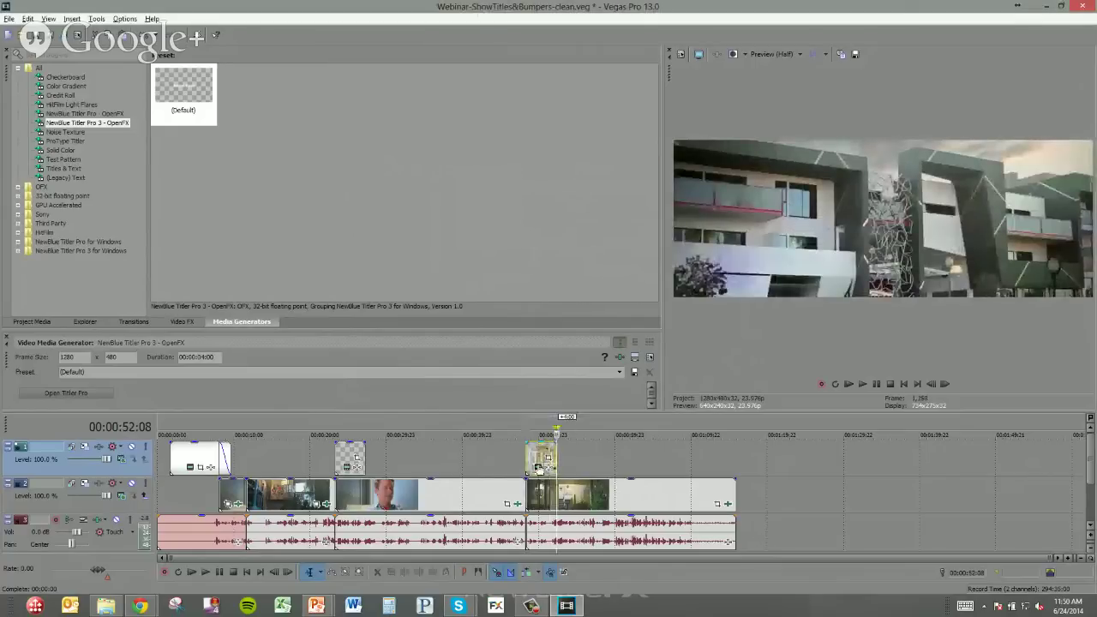
Step: Change the copied title's text to University, keeping the Bumper template, and check it on the timeline at 00:00:49:12
{"action": "left_click", "coordinate": [539, 467]}
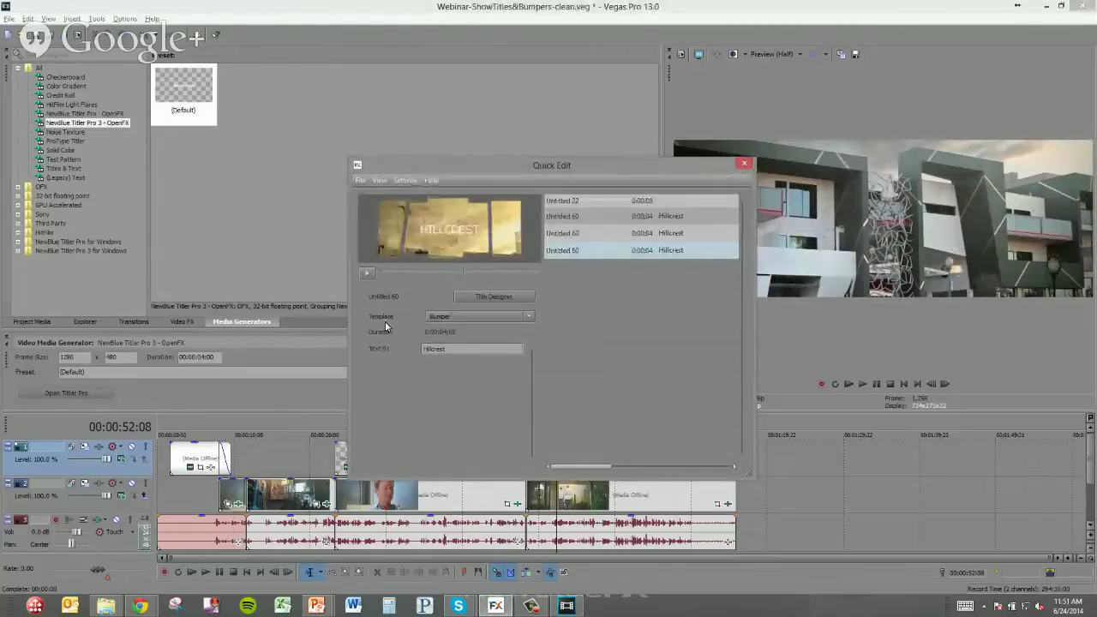
{"action": "left_click", "coordinate": [530, 317]}
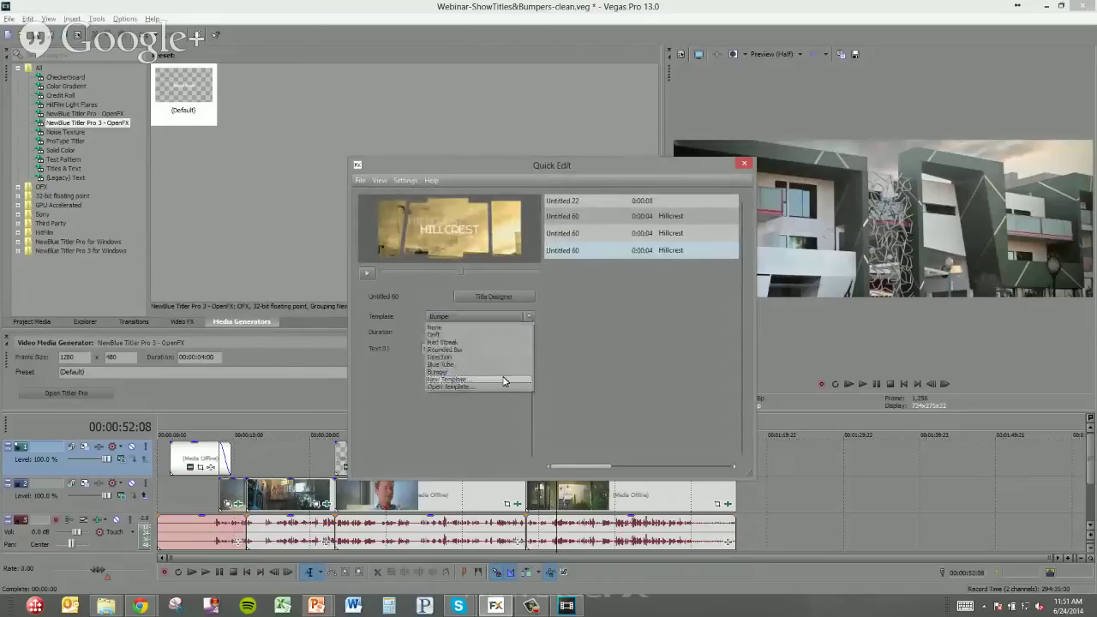
{"action": "left_click", "coordinate": [570, 337]}
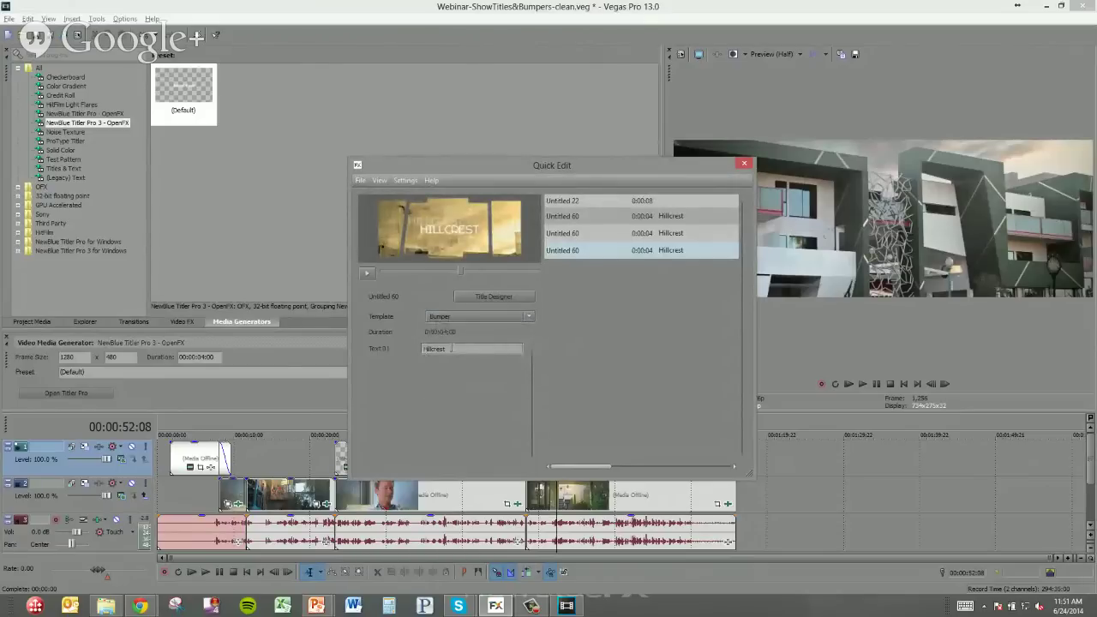
{"action": "key", "text": "ctrl+a"}
{"action": "type", "text": "Unti"}
{"action": "type", "text": "ersity"}
{"action": "key", "text": "Return"}
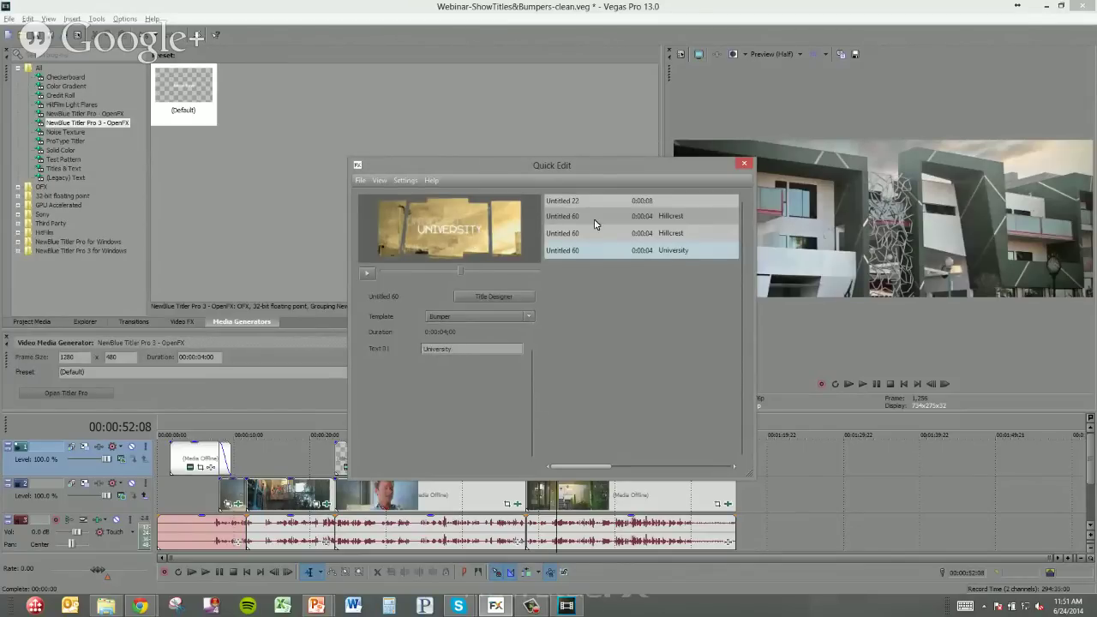
{"action": "left_click", "coordinate": [744, 164]}
{"action": "left_click", "coordinate": [537, 463]}
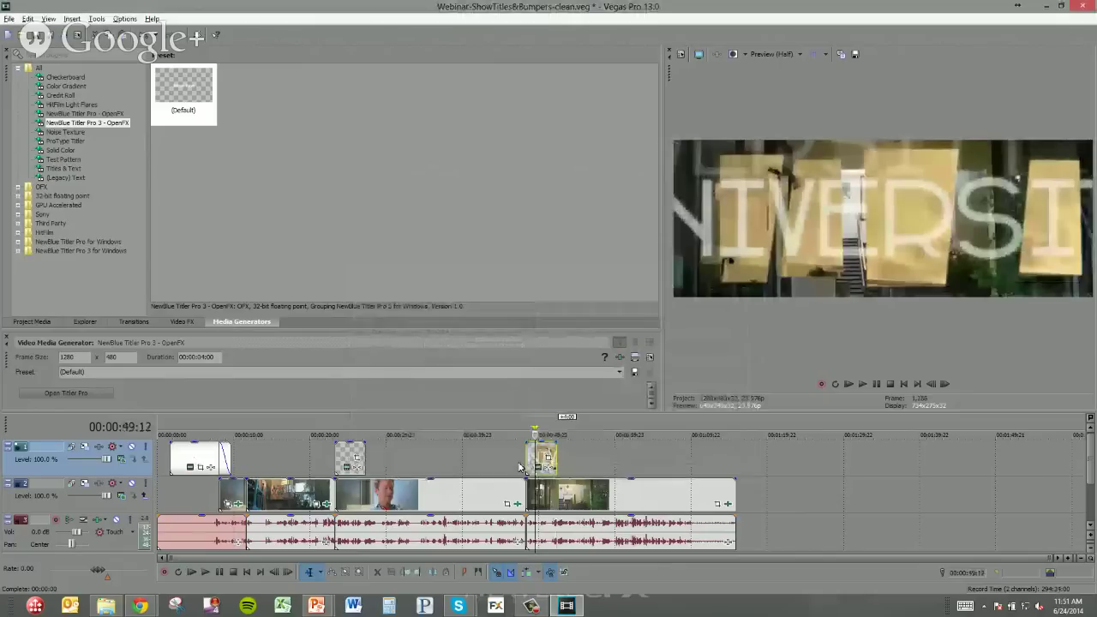
Step: Open the University title in the title designer and add a 3D Outline layer to its text style
{"action": "left_click", "coordinate": [67, 392]}
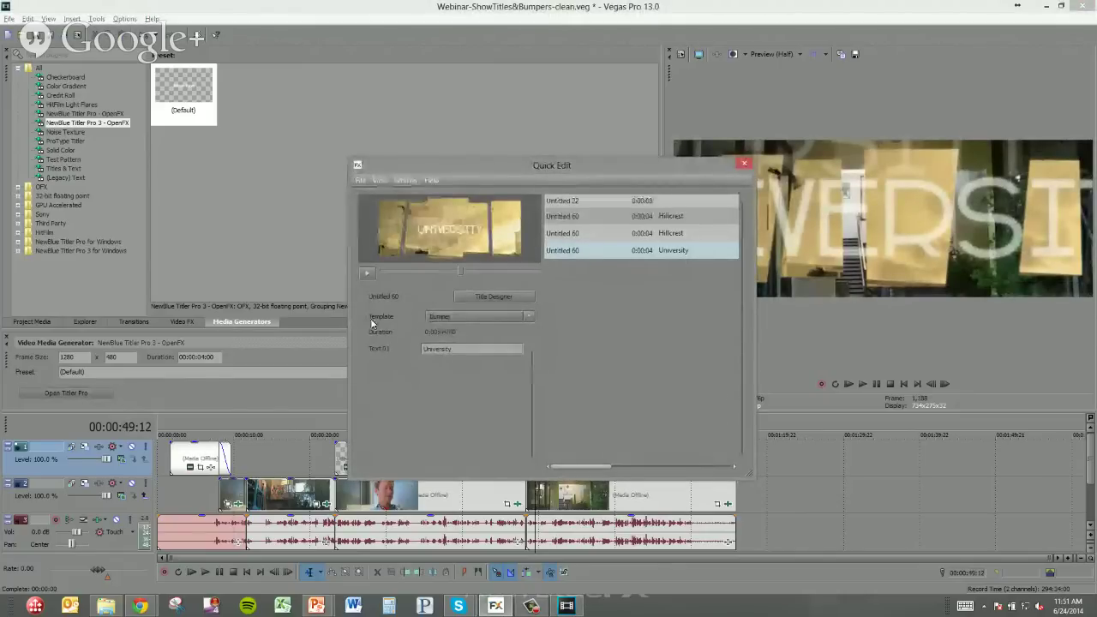
{"action": "left_click", "coordinate": [496, 297]}
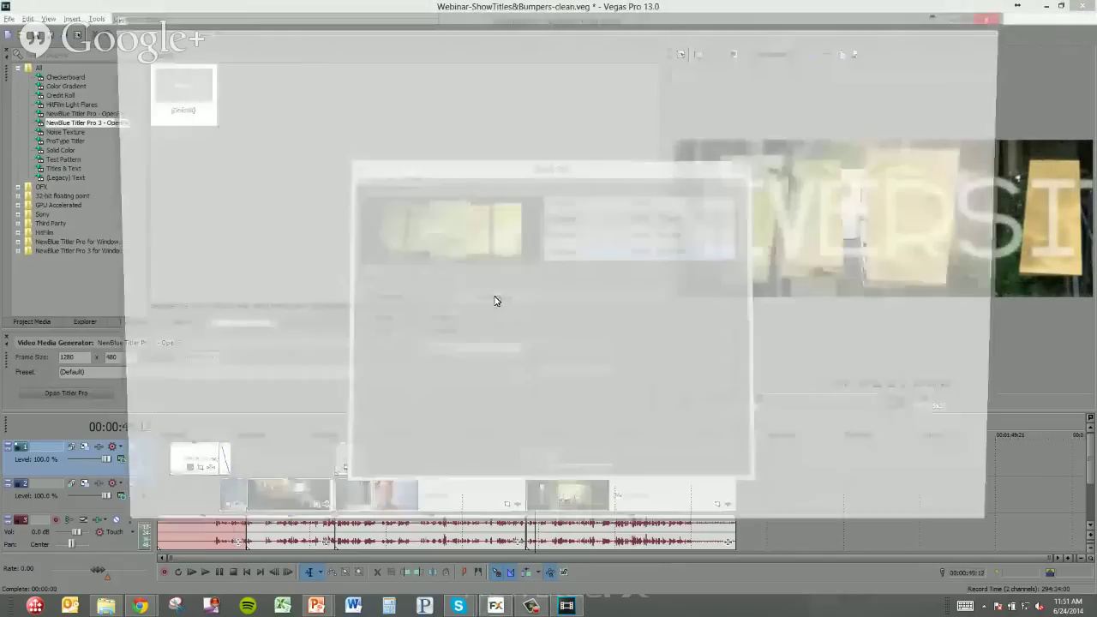
{"action": "left_click_drag", "start_coordinate": [455, 450], "coordinate": [419, 449]}
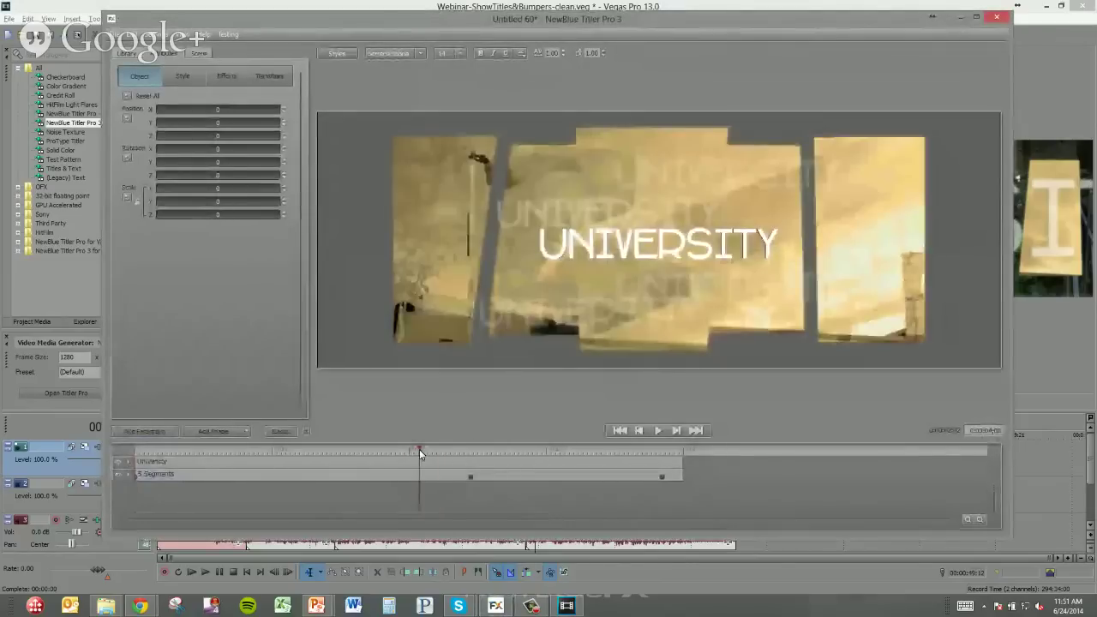
{"action": "left_click", "coordinate": [602, 259]}
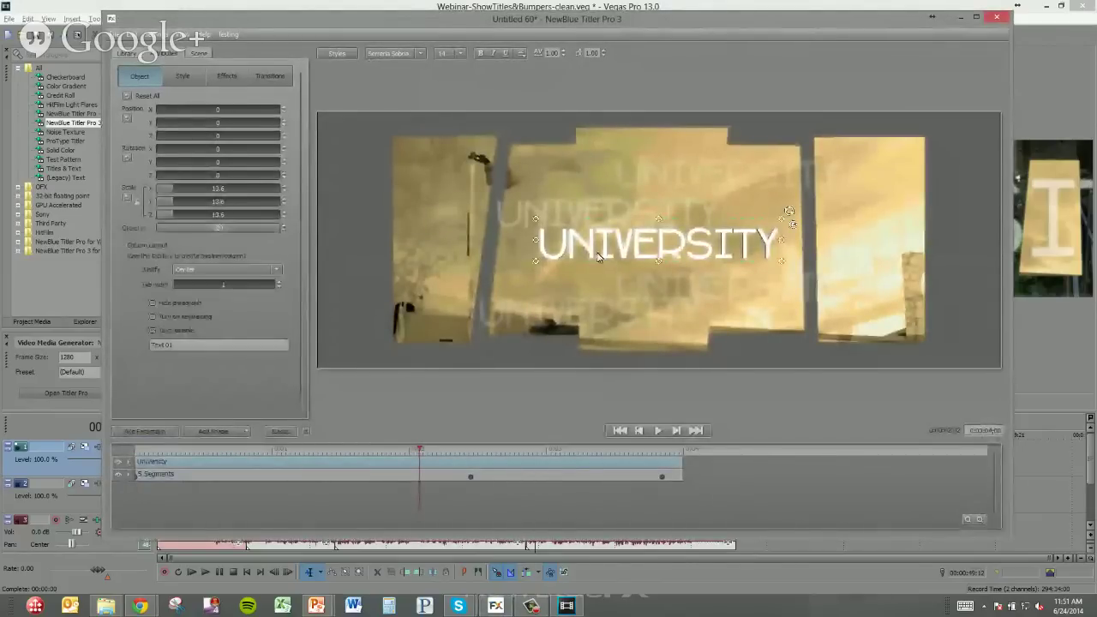
{"action": "left_click", "coordinate": [184, 75]}
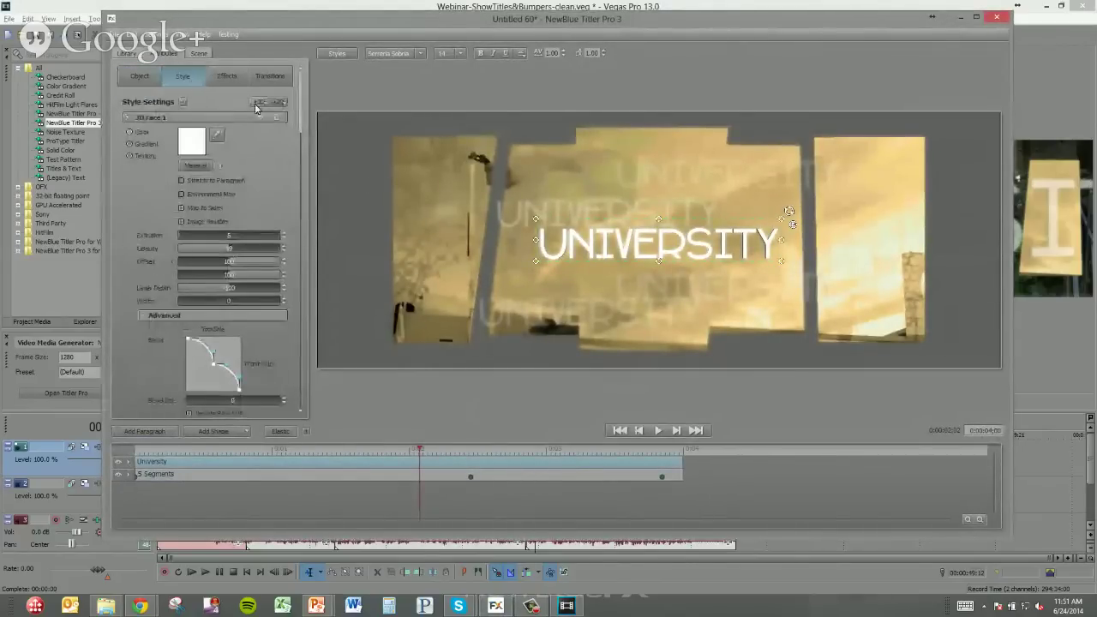
{"action": "left_click", "coordinate": [259, 102]}
{"action": "left_click", "coordinate": [272, 112]}
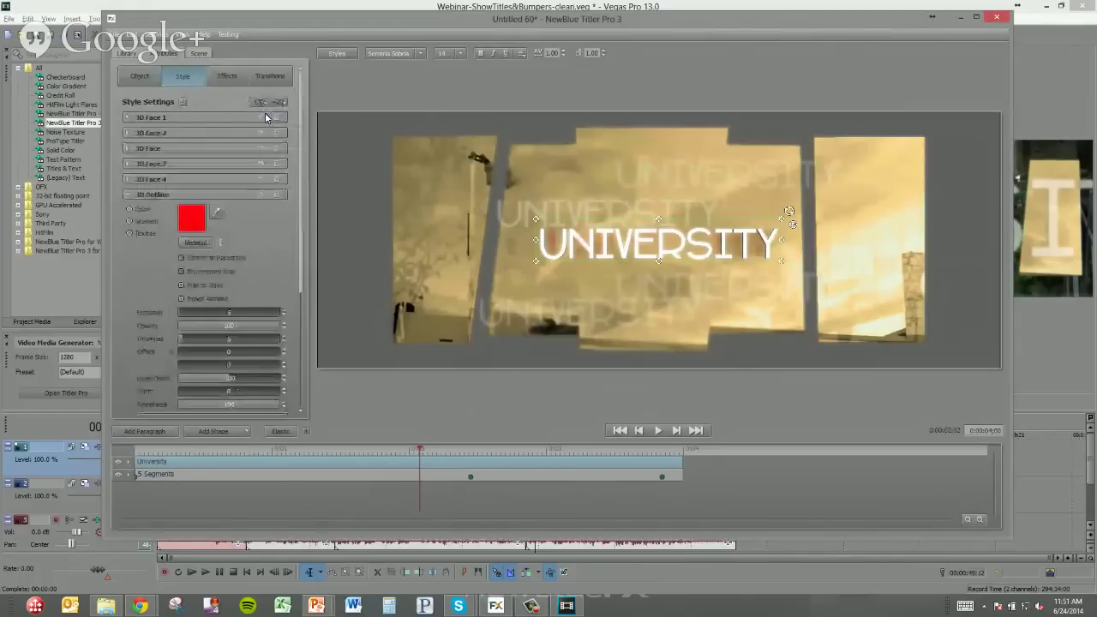
Step: Change the University text's 3D Outline color to dark gray
{"action": "left_click", "coordinate": [197, 230]}
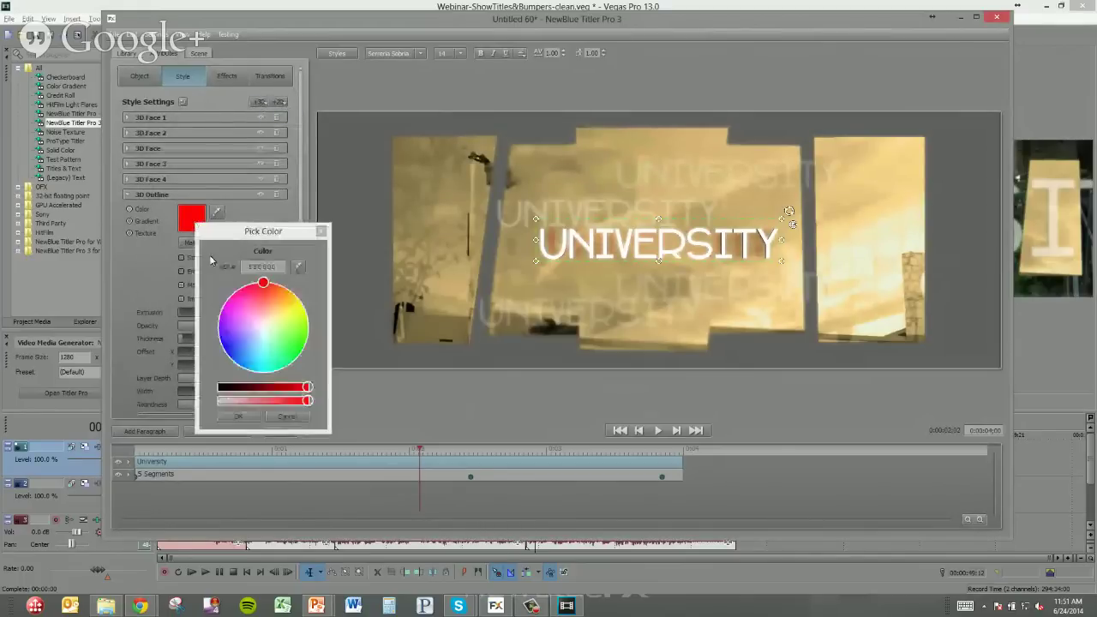
{"action": "left_click", "coordinate": [263, 333]}
{"action": "left_click_drag", "start_coordinate": [272, 387], "coordinate": [237, 387]}
{"action": "left_click", "coordinate": [238, 417]}
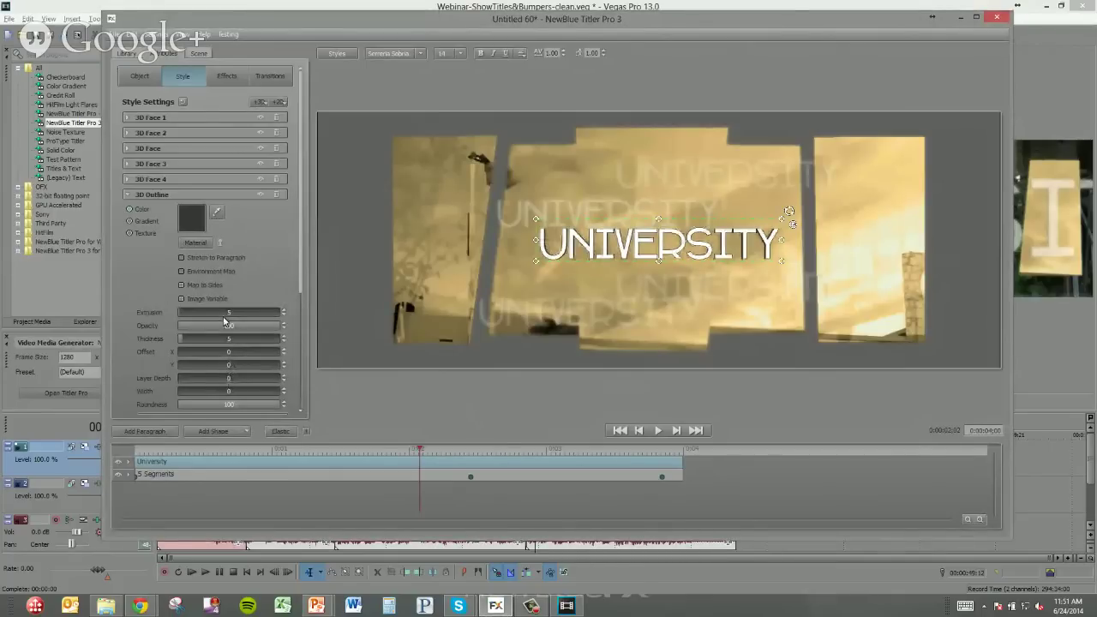
Step: Thicken the University text's 3D Outline slightly and change its color to a lighter gray
{"action": "left_click_drag", "start_coordinate": [180, 341], "coordinate": [189, 343]}
{"action": "left_click", "coordinate": [198, 219]}
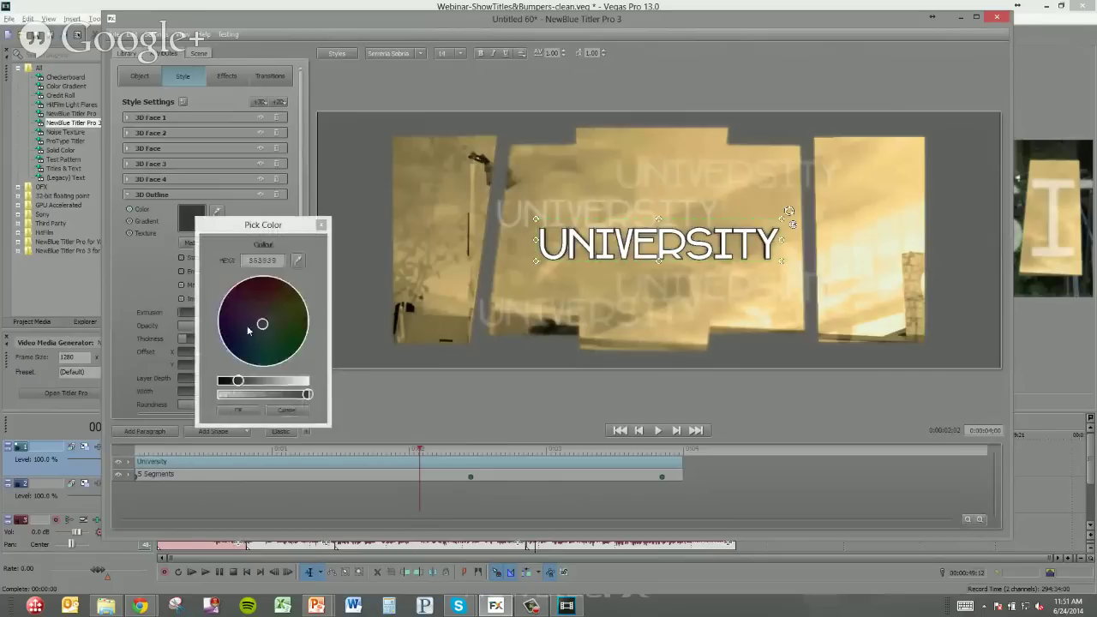
{"action": "mouse_move", "coordinate": [257, 390]}
{"action": "left_mouse_down"}
{"action": "mouse_move", "coordinate": [266, 382]}
{"action": "mouse_move", "coordinate": [256, 382]}
{"action": "left_mouse_up"}
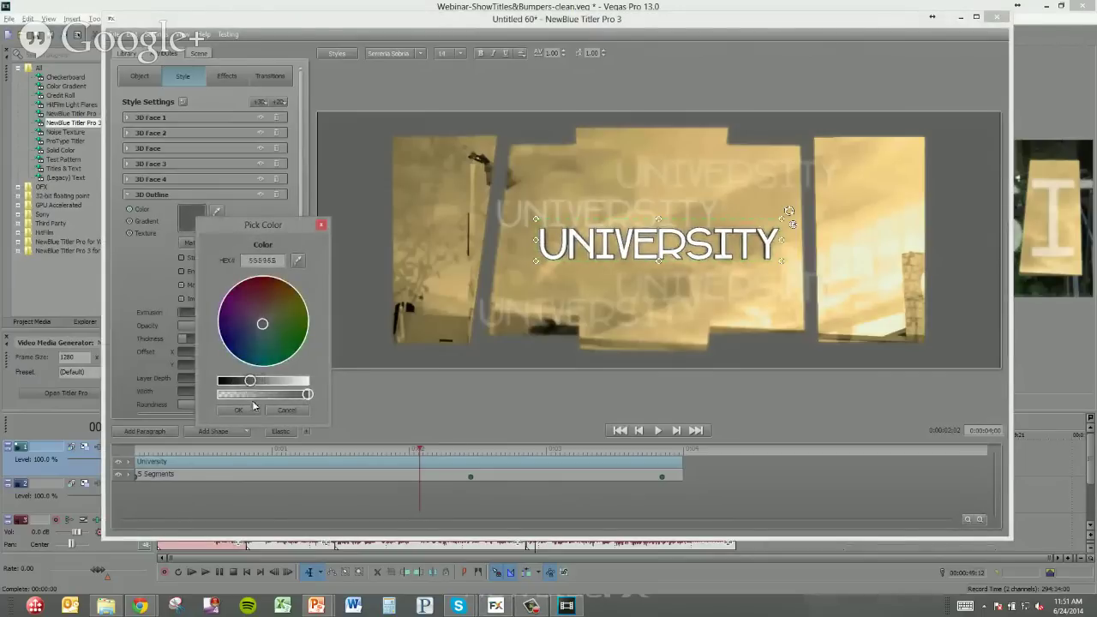
{"action": "left_click", "coordinate": [238, 410]}
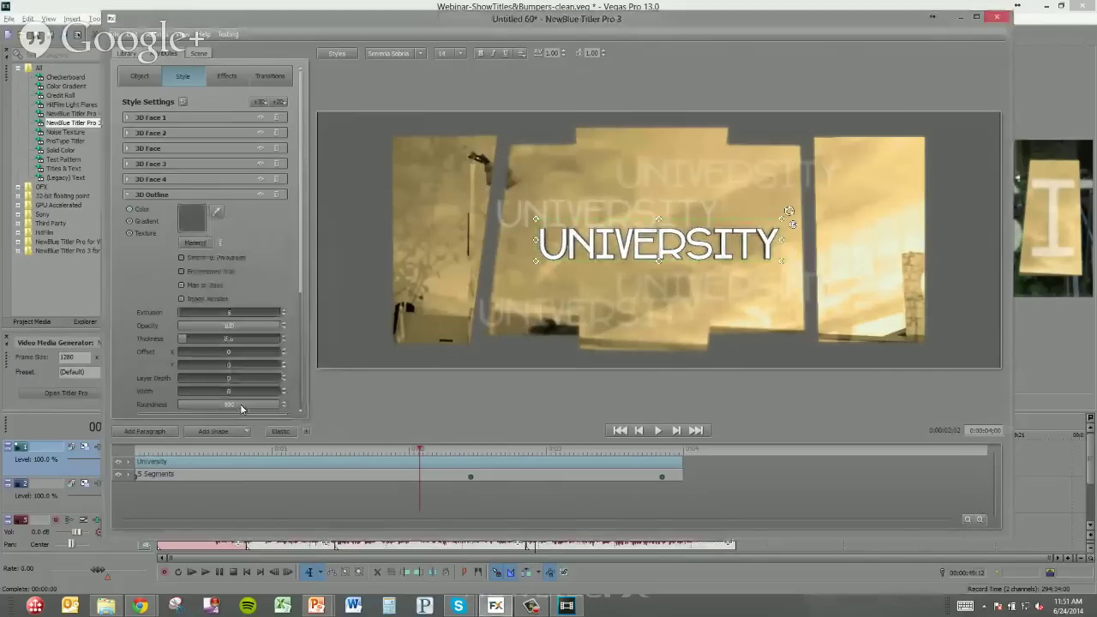
Step: Close the title designer, apply the outline changes to the template, and close the Quick Edit window
{"action": "left_click", "coordinate": [998, 18]}
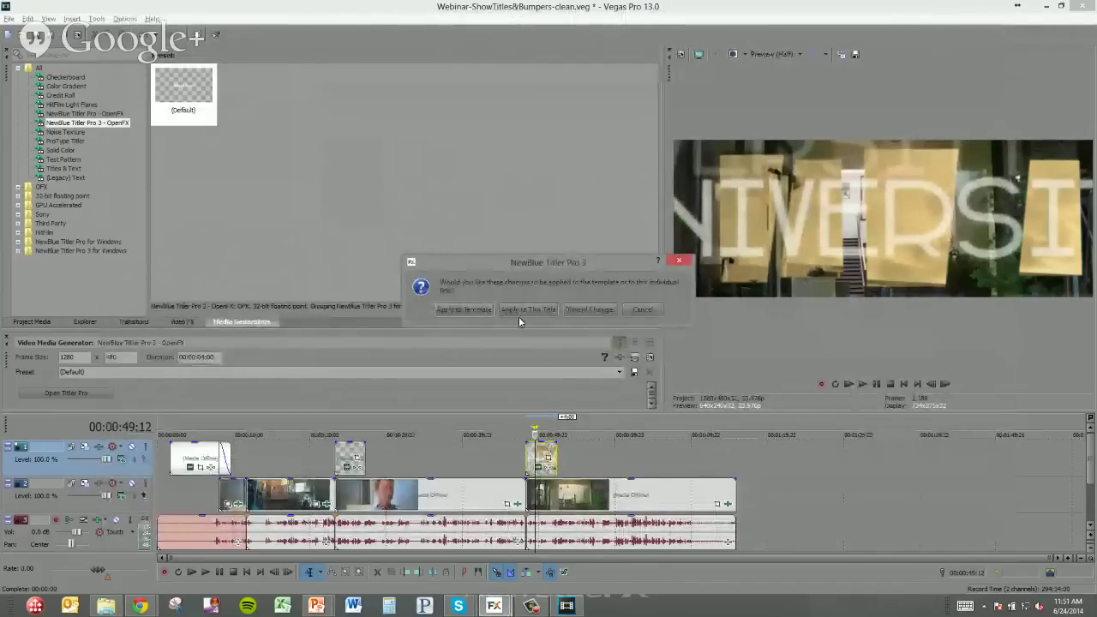
{"action": "left_click", "coordinate": [463, 310]}
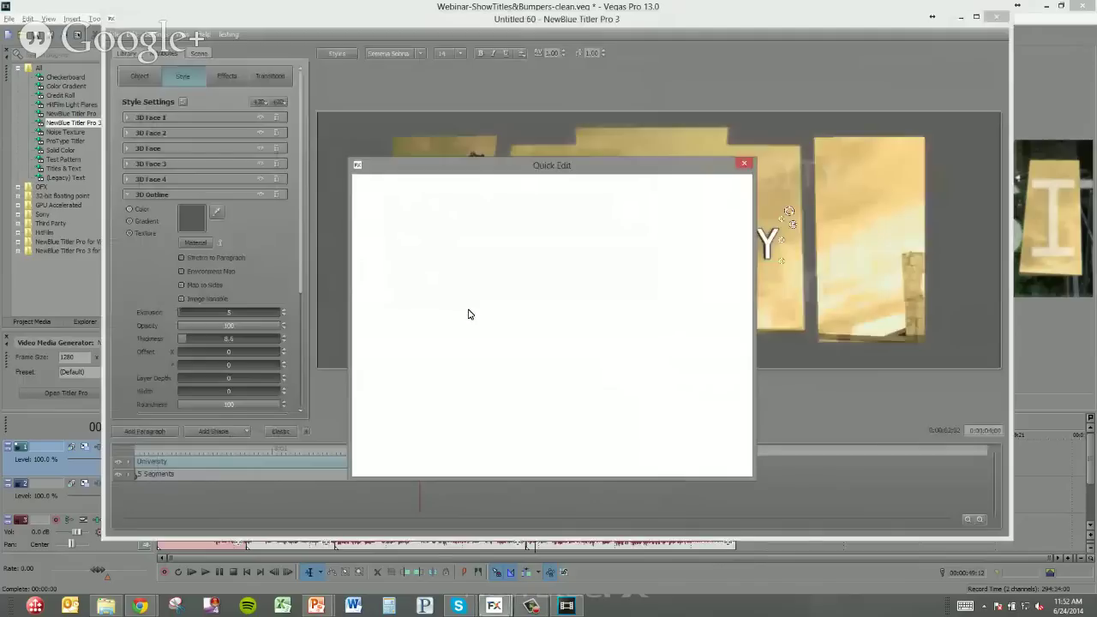
{"action": "left_click", "coordinate": [744, 166]}
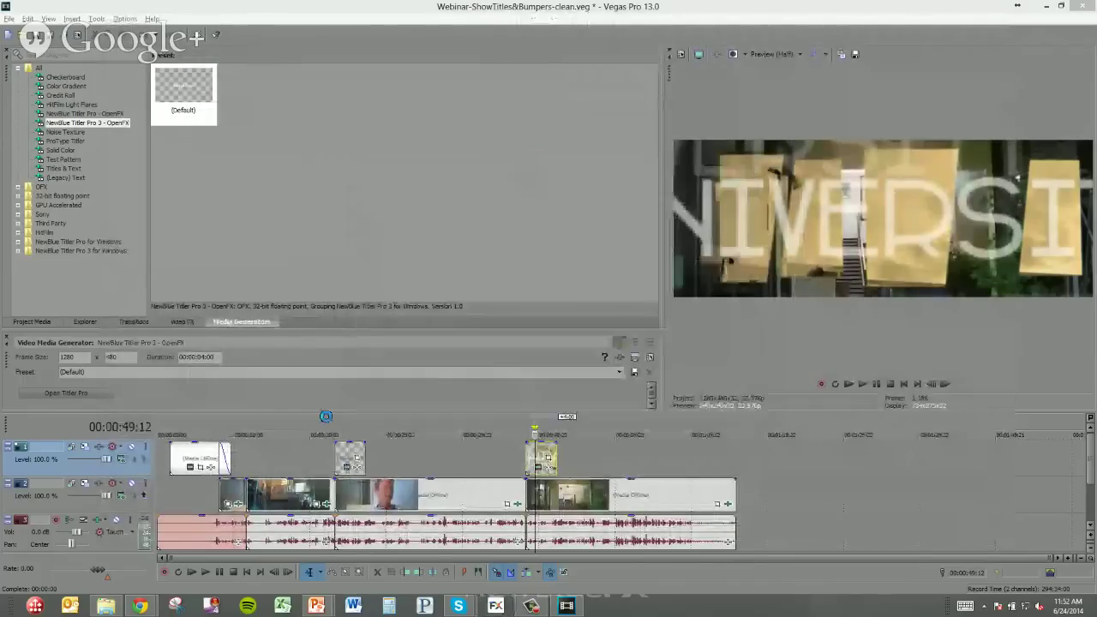
Step: Play the timeline from just before the Hillcrest title, stop playback, and check the title's frame at 00:00:24:12
{"action": "left_click", "coordinate": [325, 458]}
{"action": "key", "text": "space"}
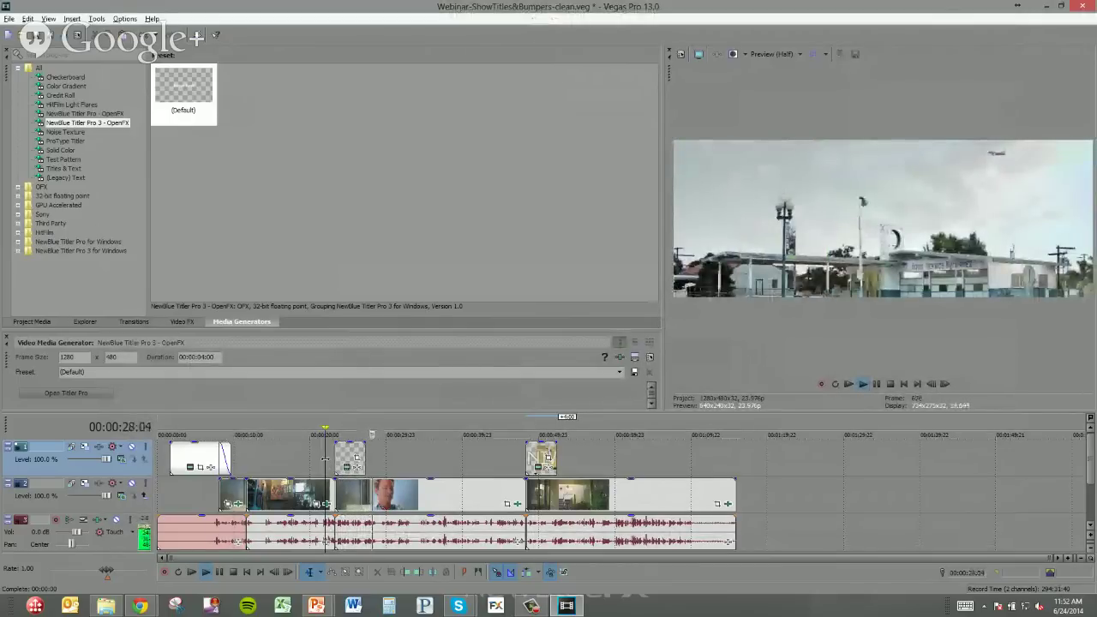
{"action": "key", "text": "Return"}
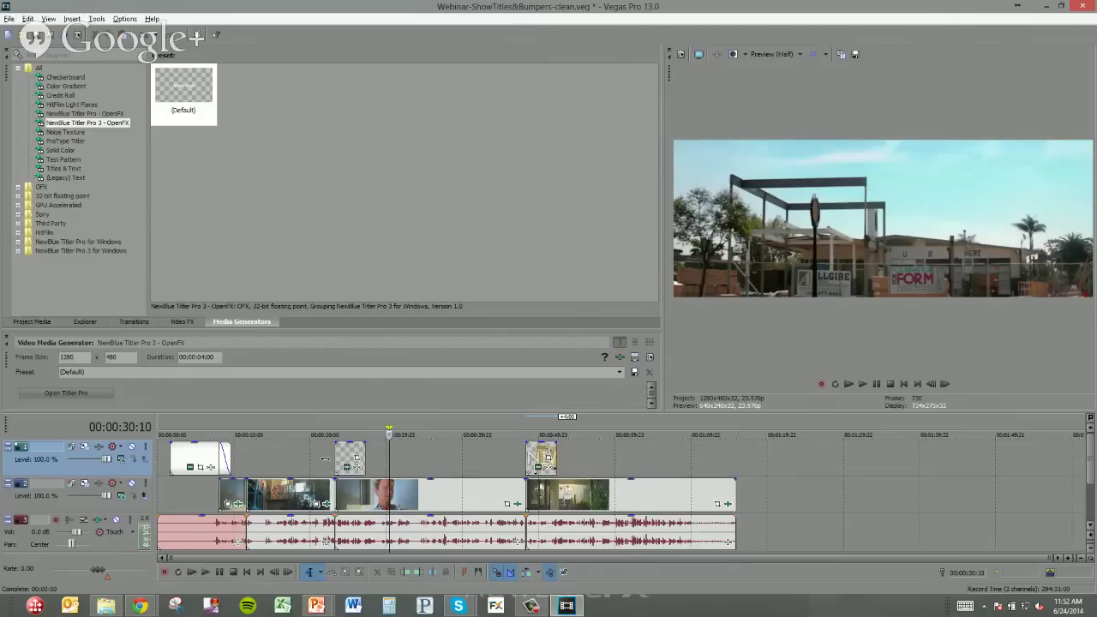
{"action": "left_click", "coordinate": [346, 460]}
{"action": "left_click", "coordinate": [345, 461]}
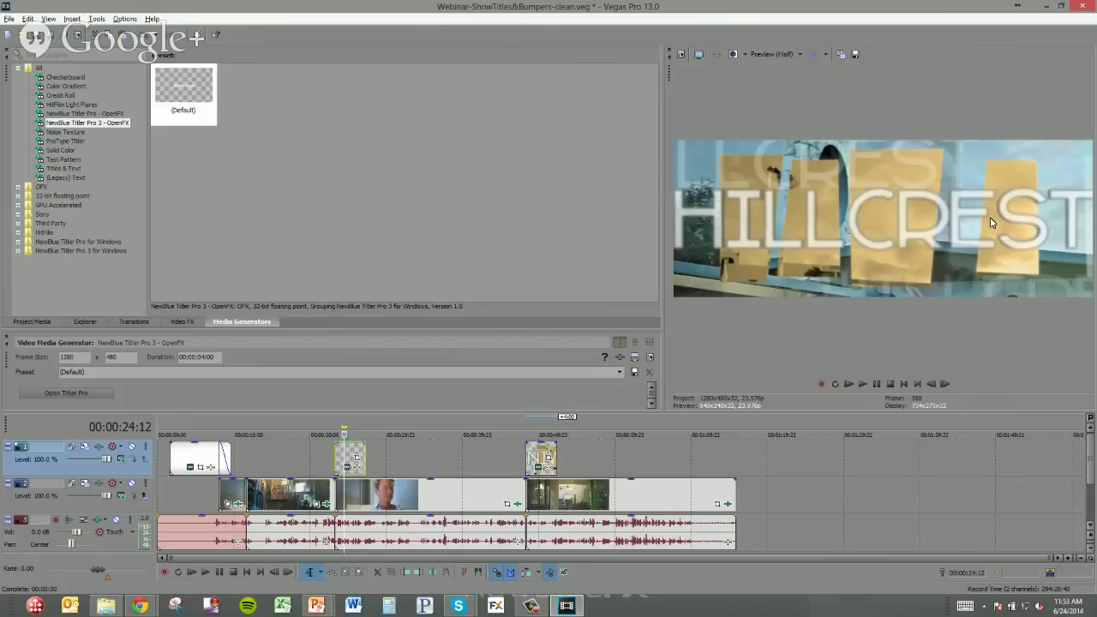
Step: Switch to the PowerPoint slide show and advance to the Move Up to Titler Pro 3 Today slide
{"action": "key", "text": "alt+Tab"}
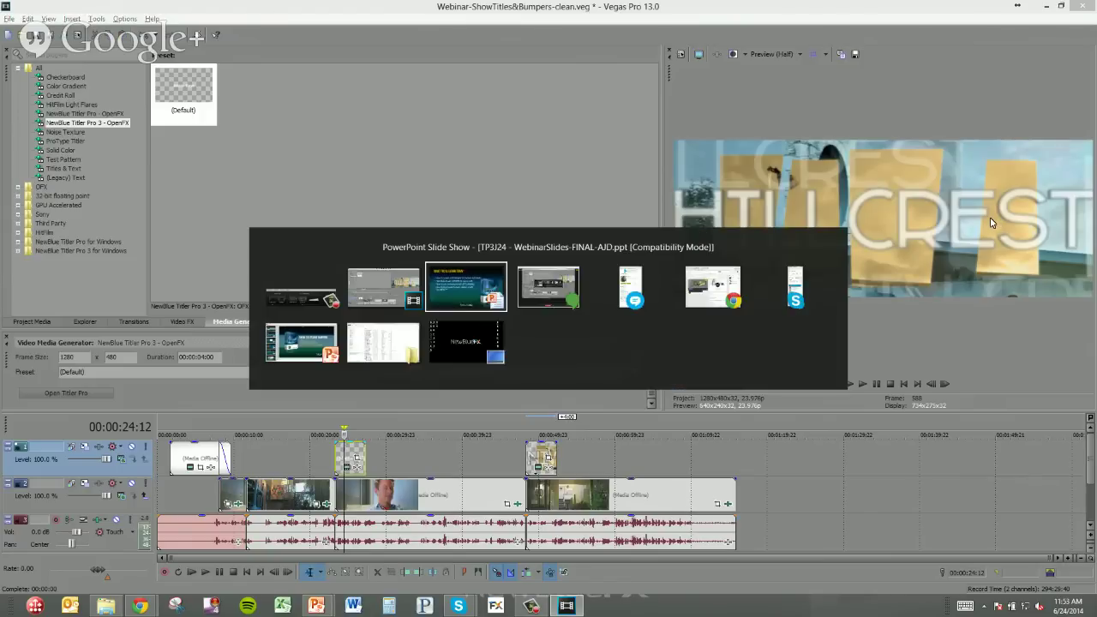
{"action": "key", "text": "Right"}
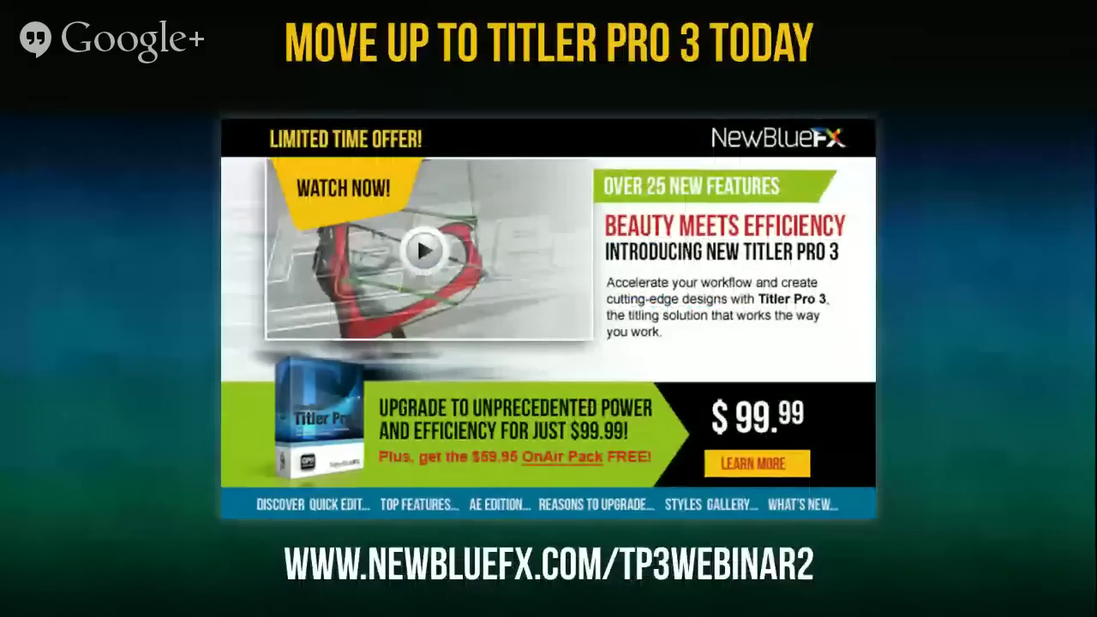